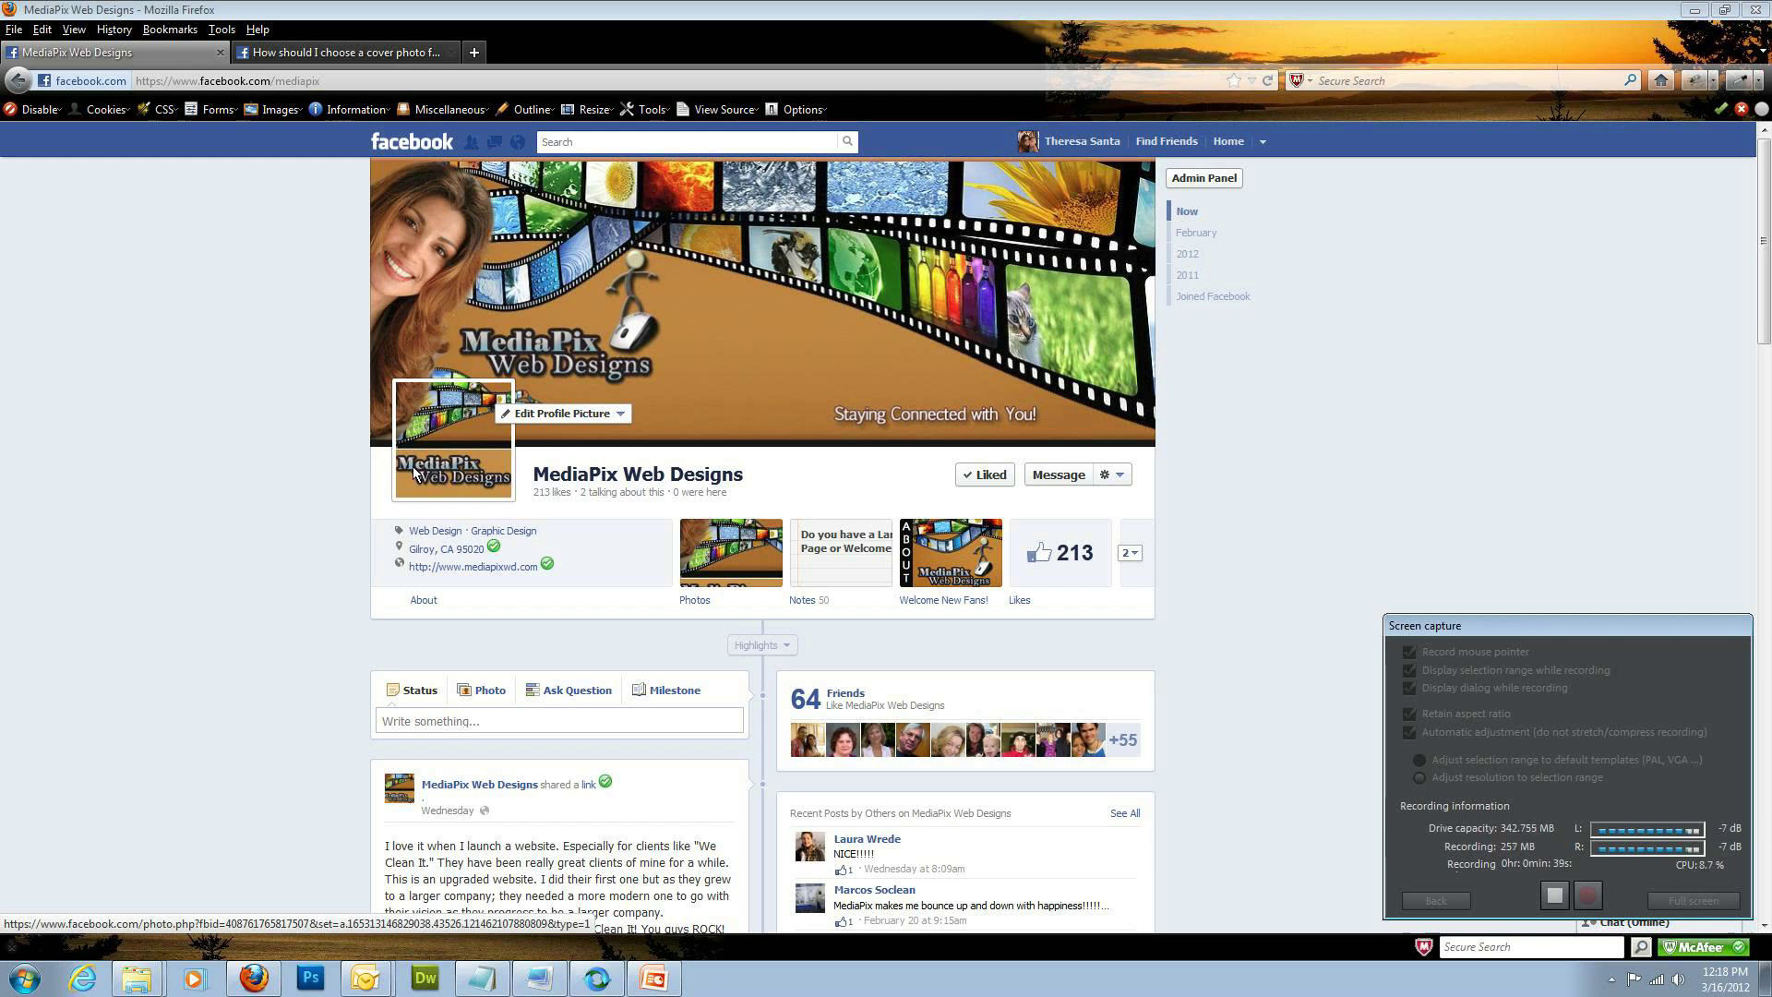
# Show the Help Center article 'How should I choose a cover photo for my Page?' in Firefox
pyautogui.click(327, 52)
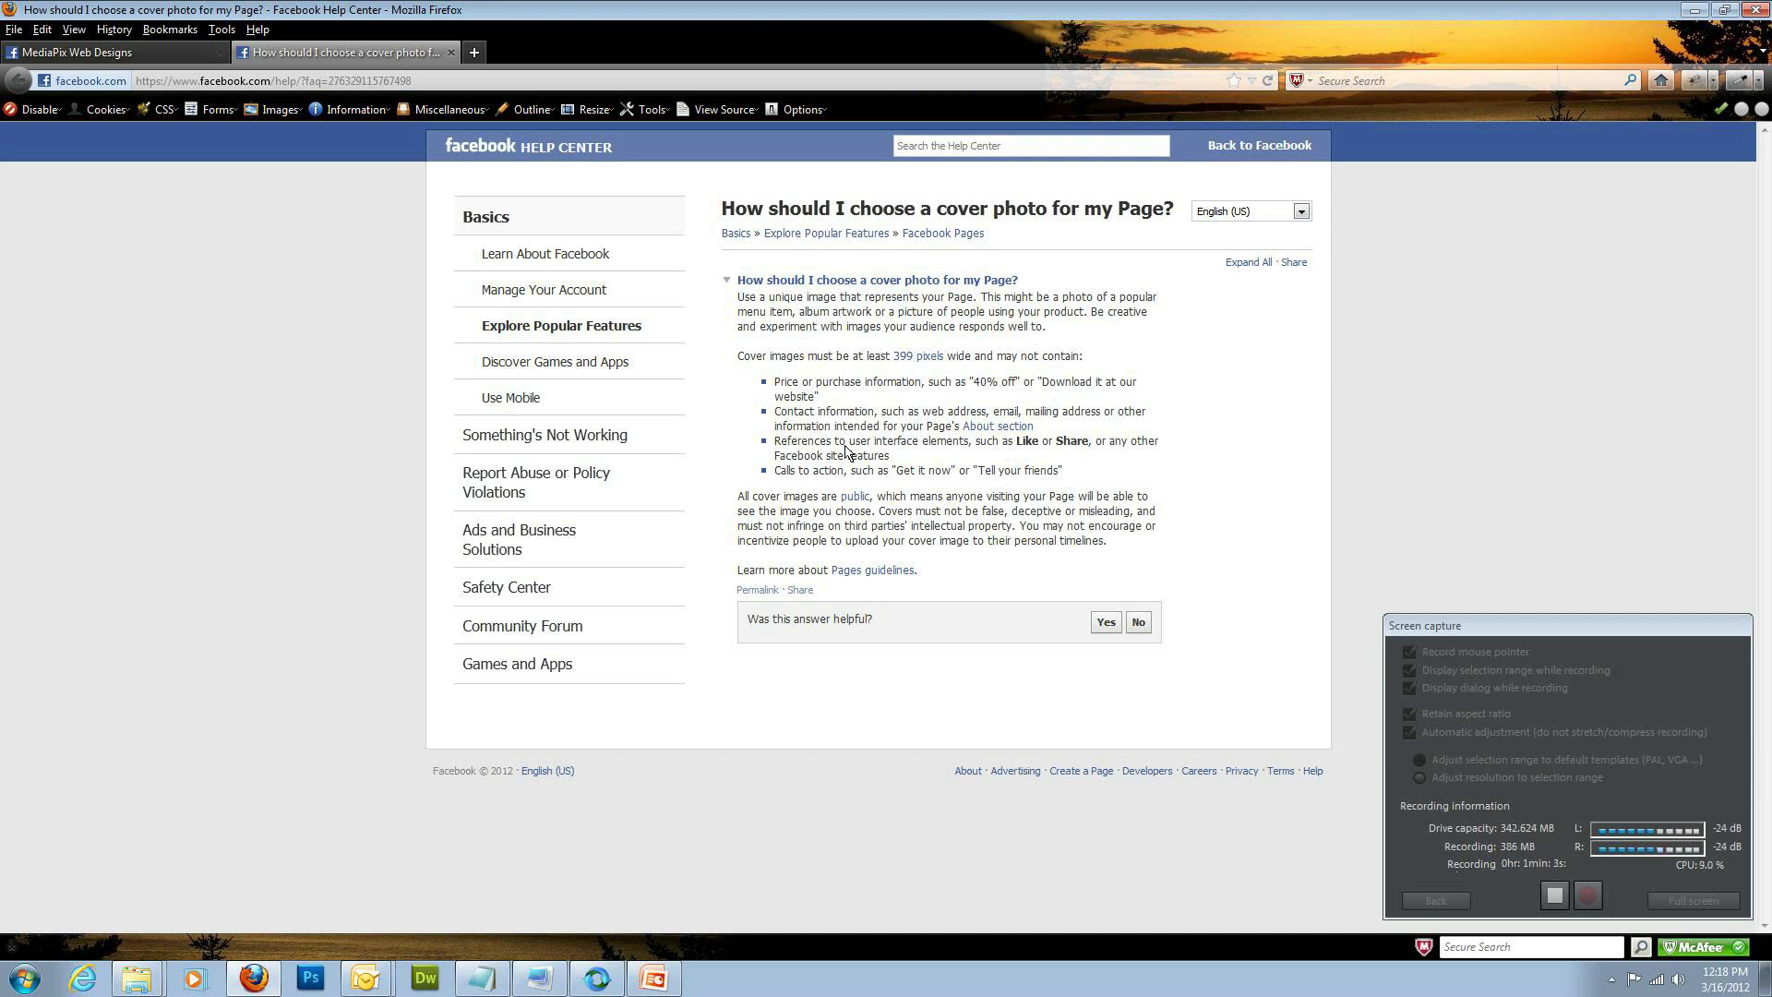
# Go back to the MediaPix Web Designs tab, then view SampleMockup.png in Corel Instant Viewer
pyautogui.click(74, 52)
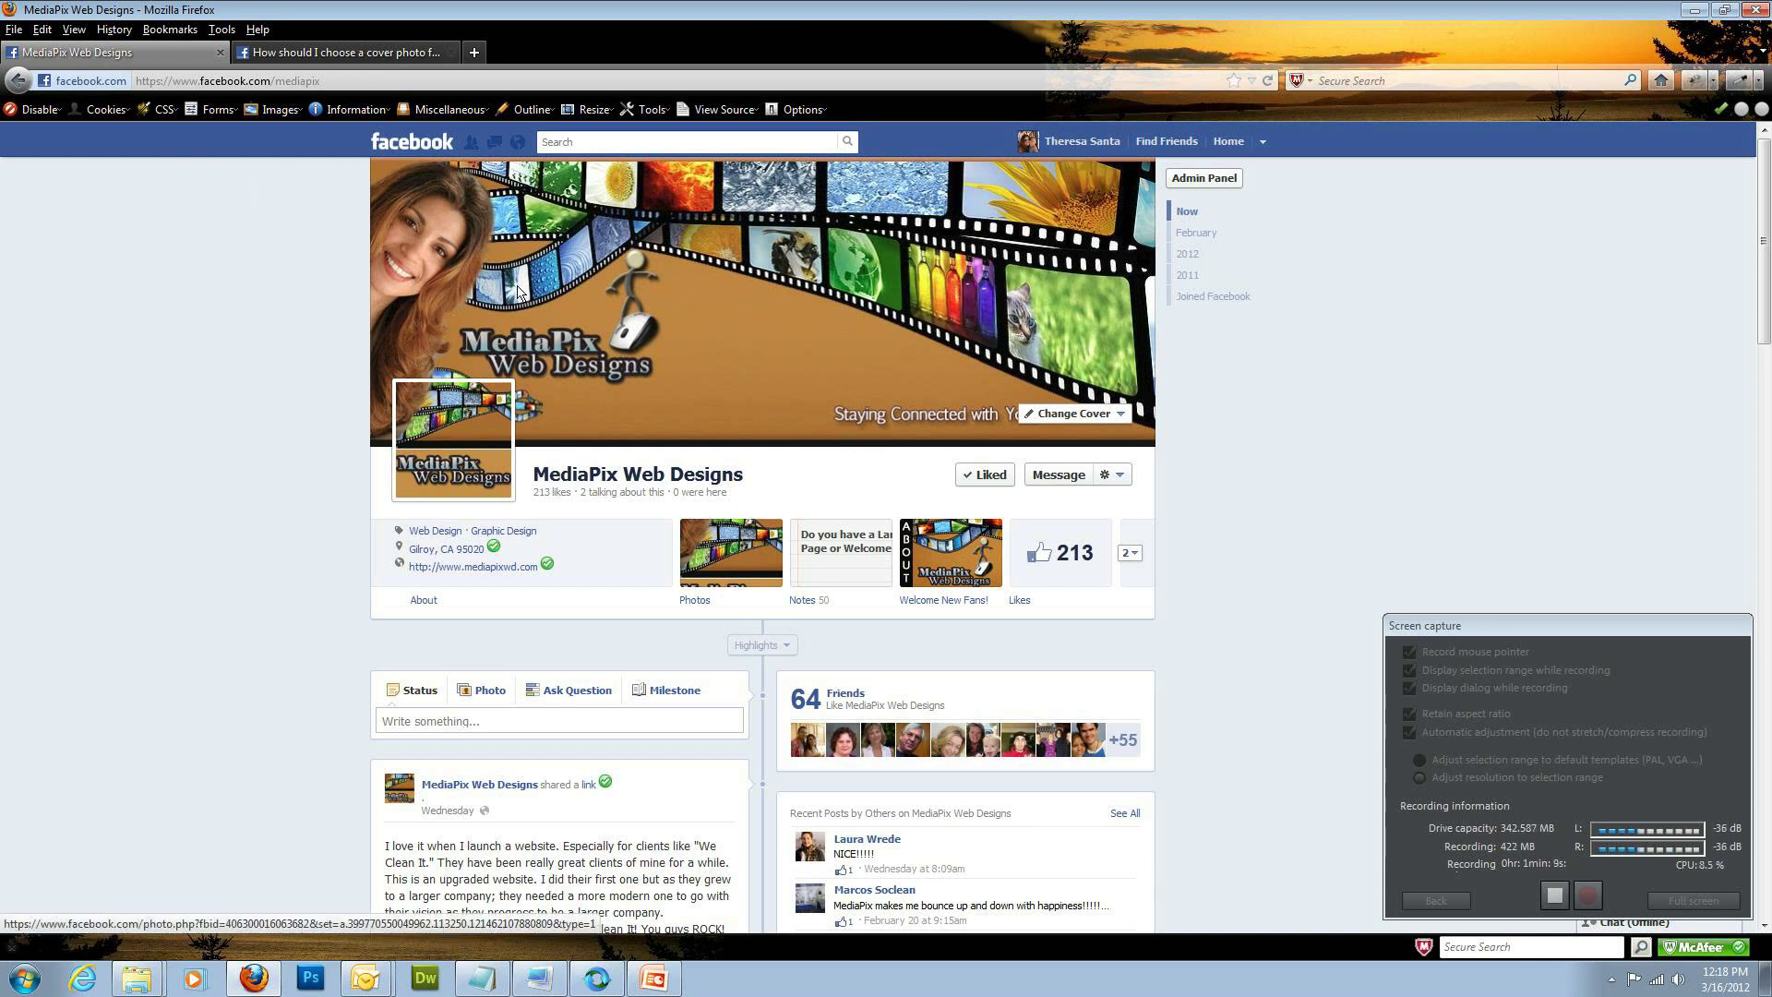
pyautogui.click(544, 980)
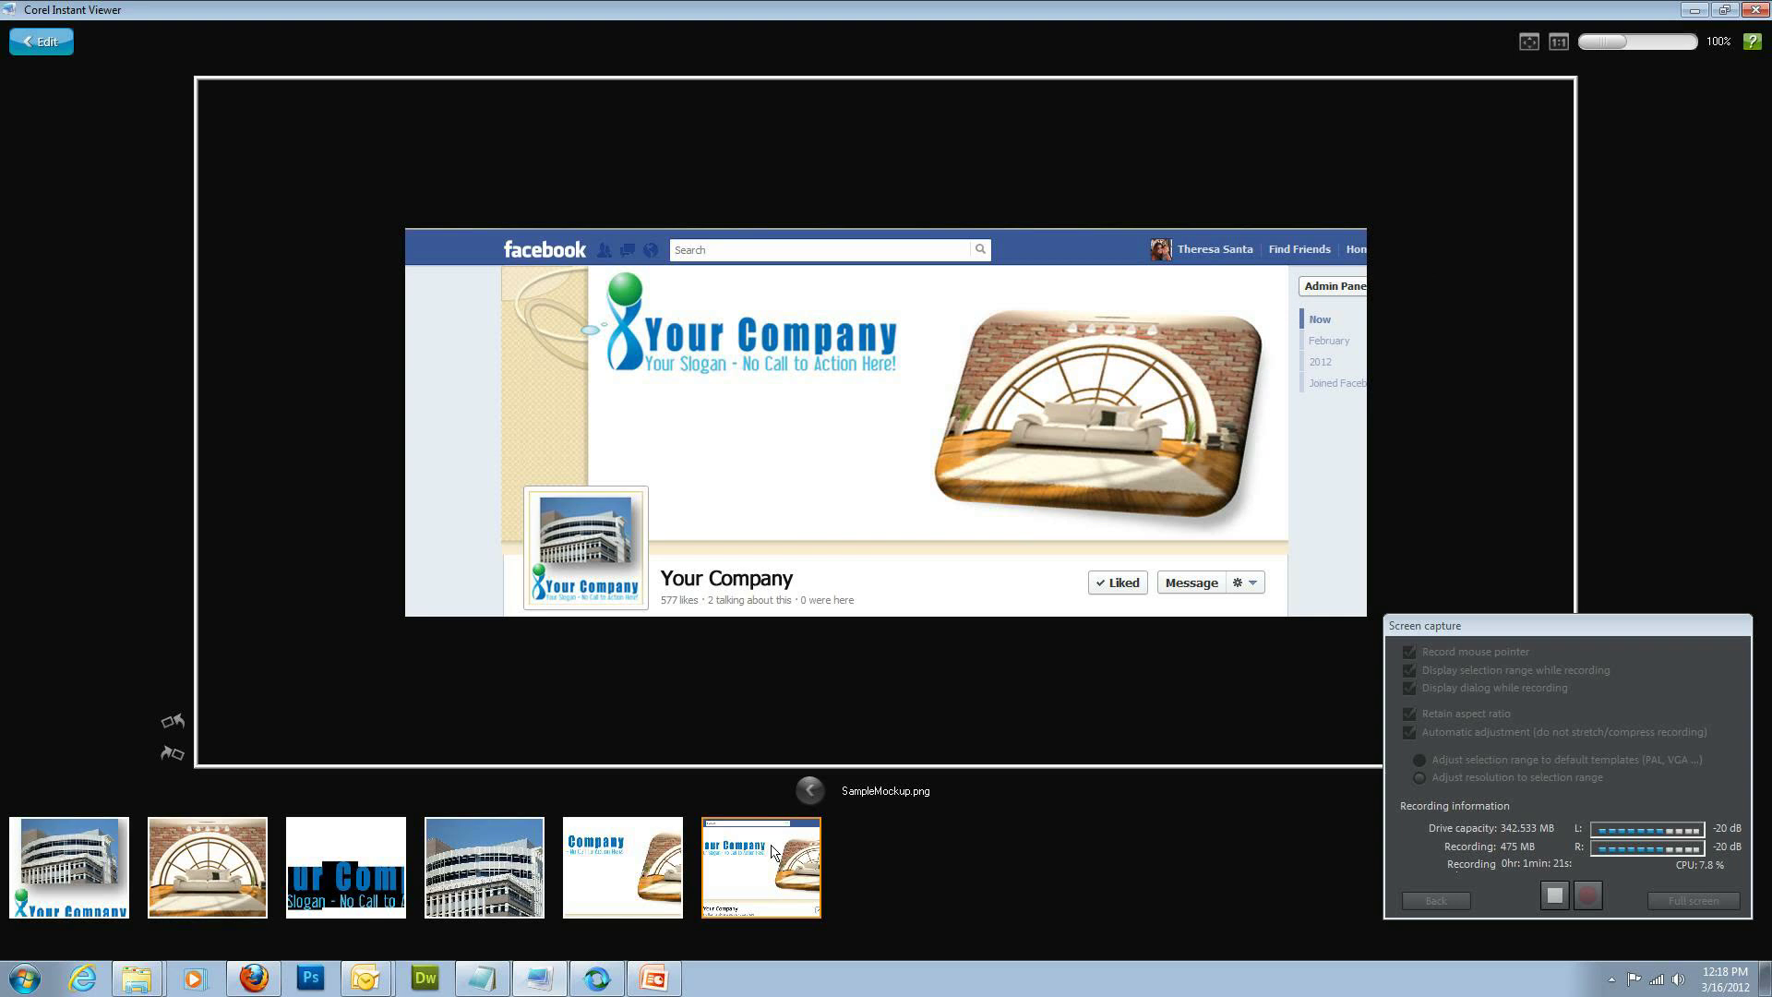
# Bring the empty Microsoft PowerPoint window in front of Corel Instant Viewer
pyautogui.click(663, 984)
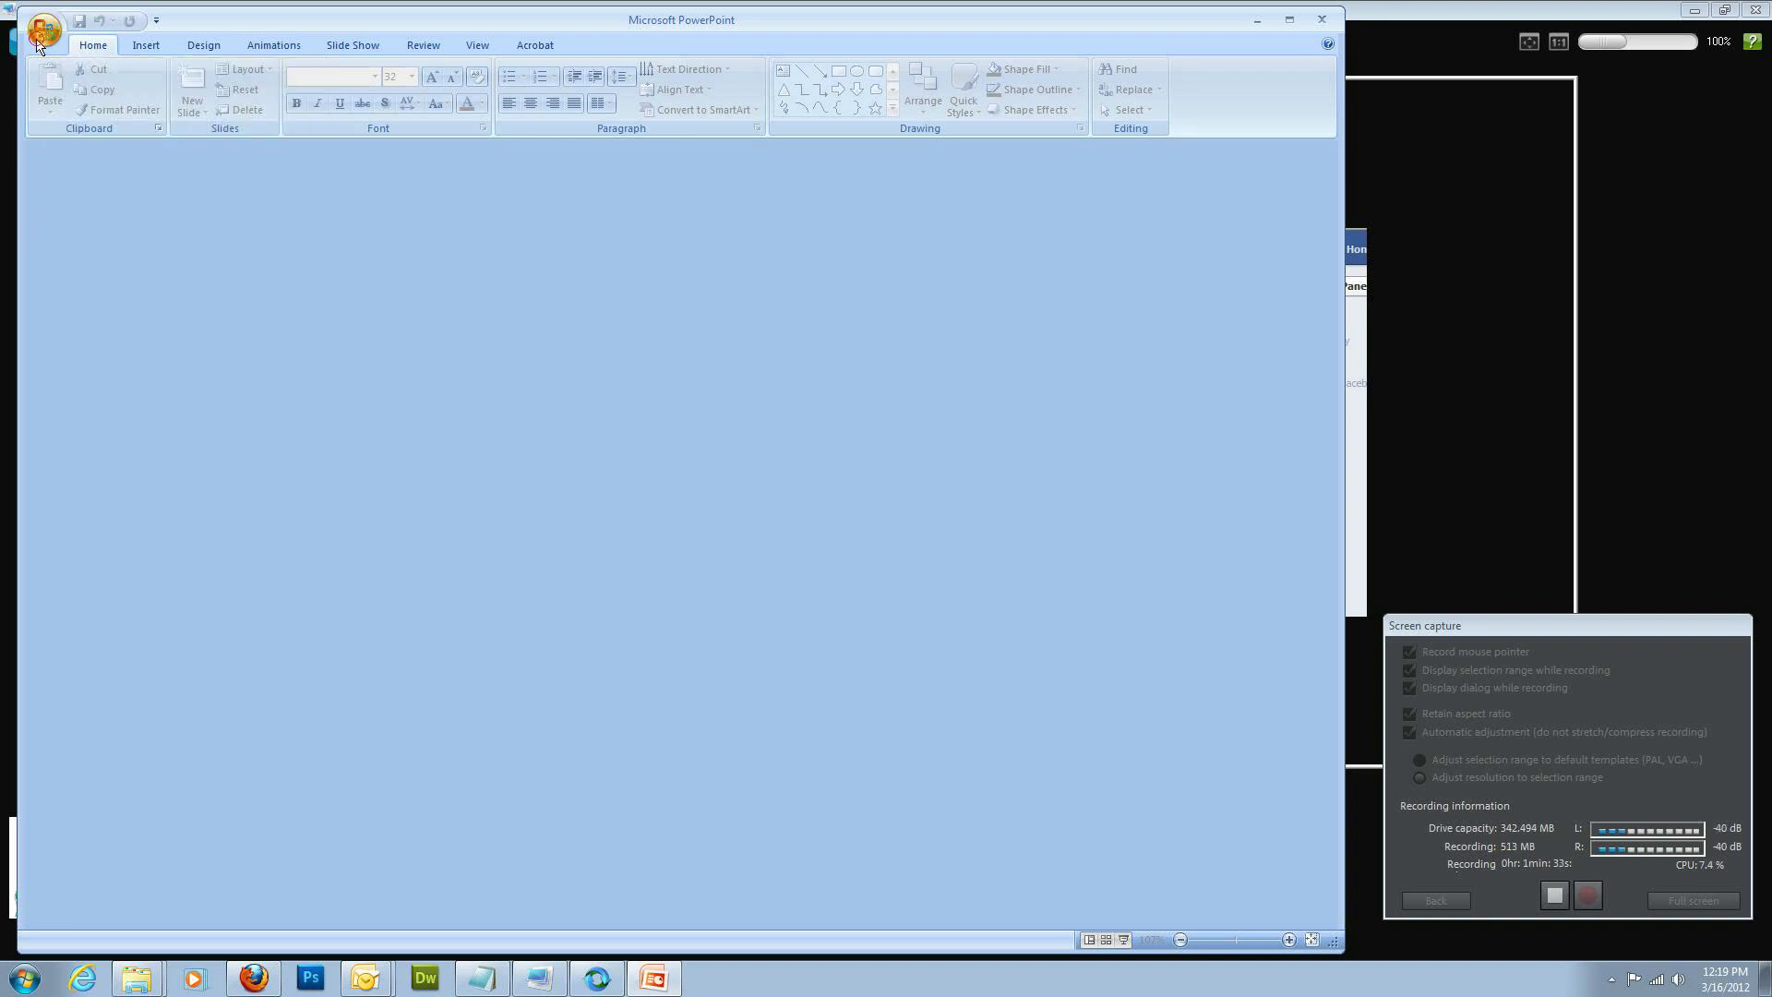
# Create a blank presentation and delete the slide's title and subtitle placeholders
pyautogui.hotkey('ctrl', 'n')
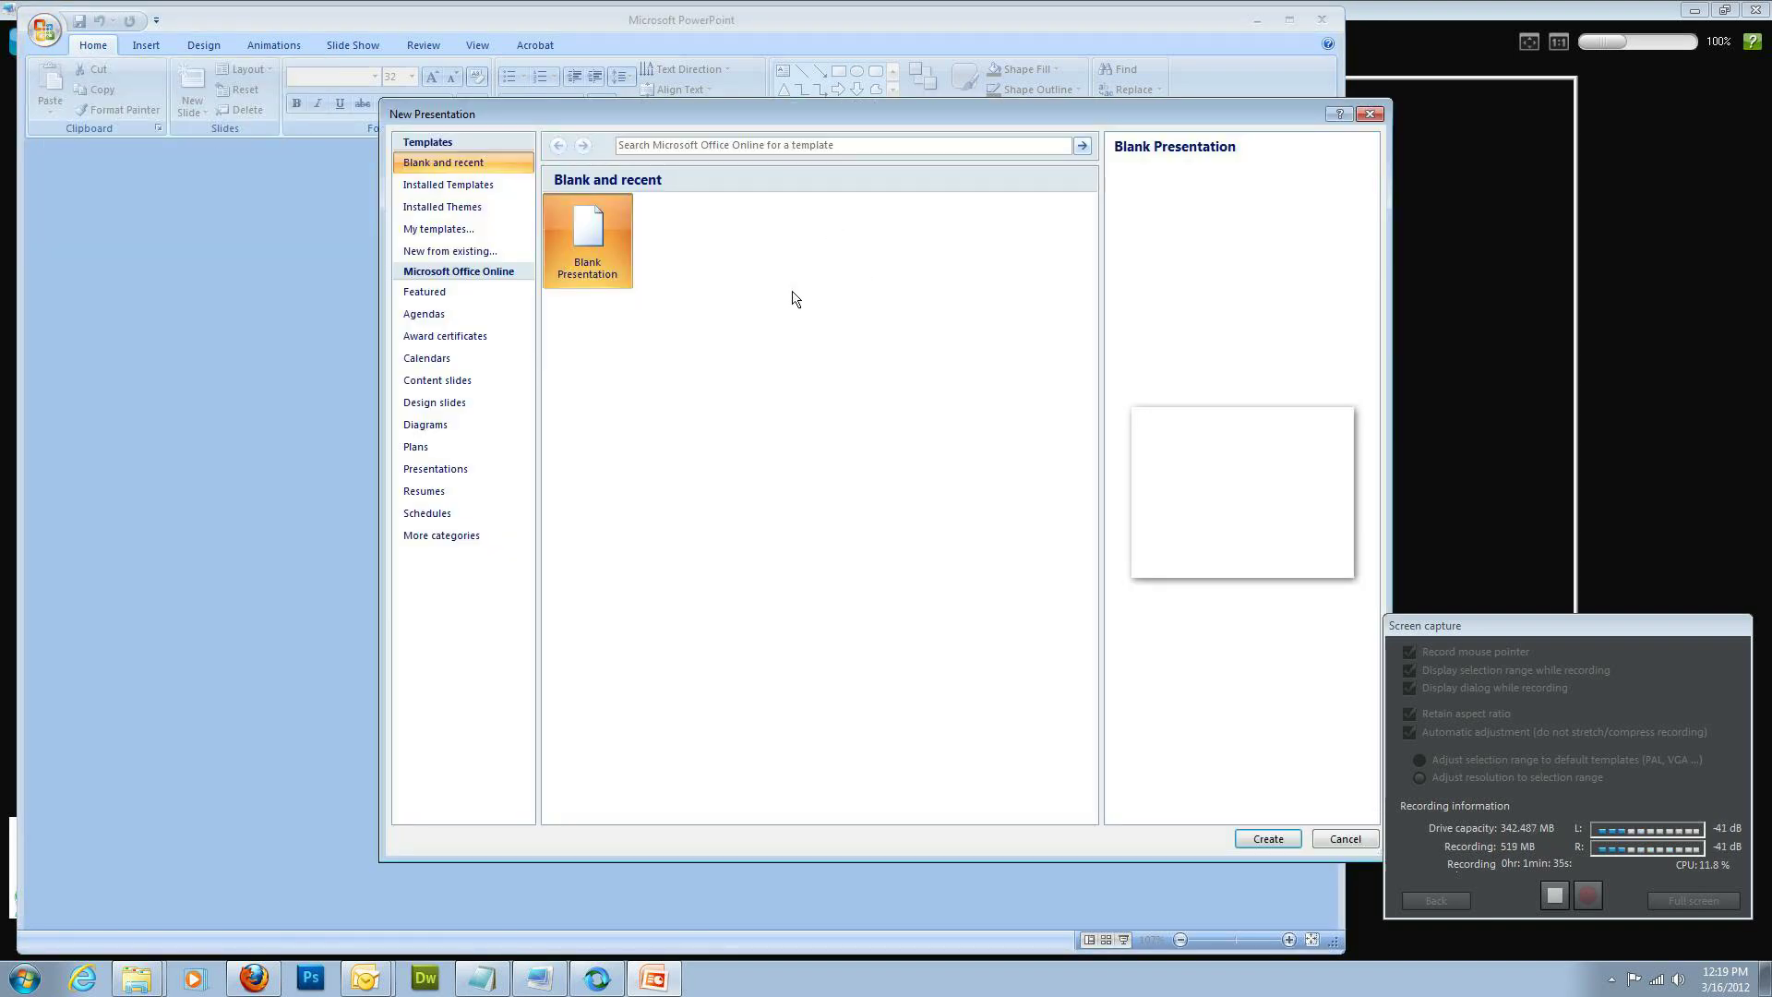
pyautogui.click(1266, 838)
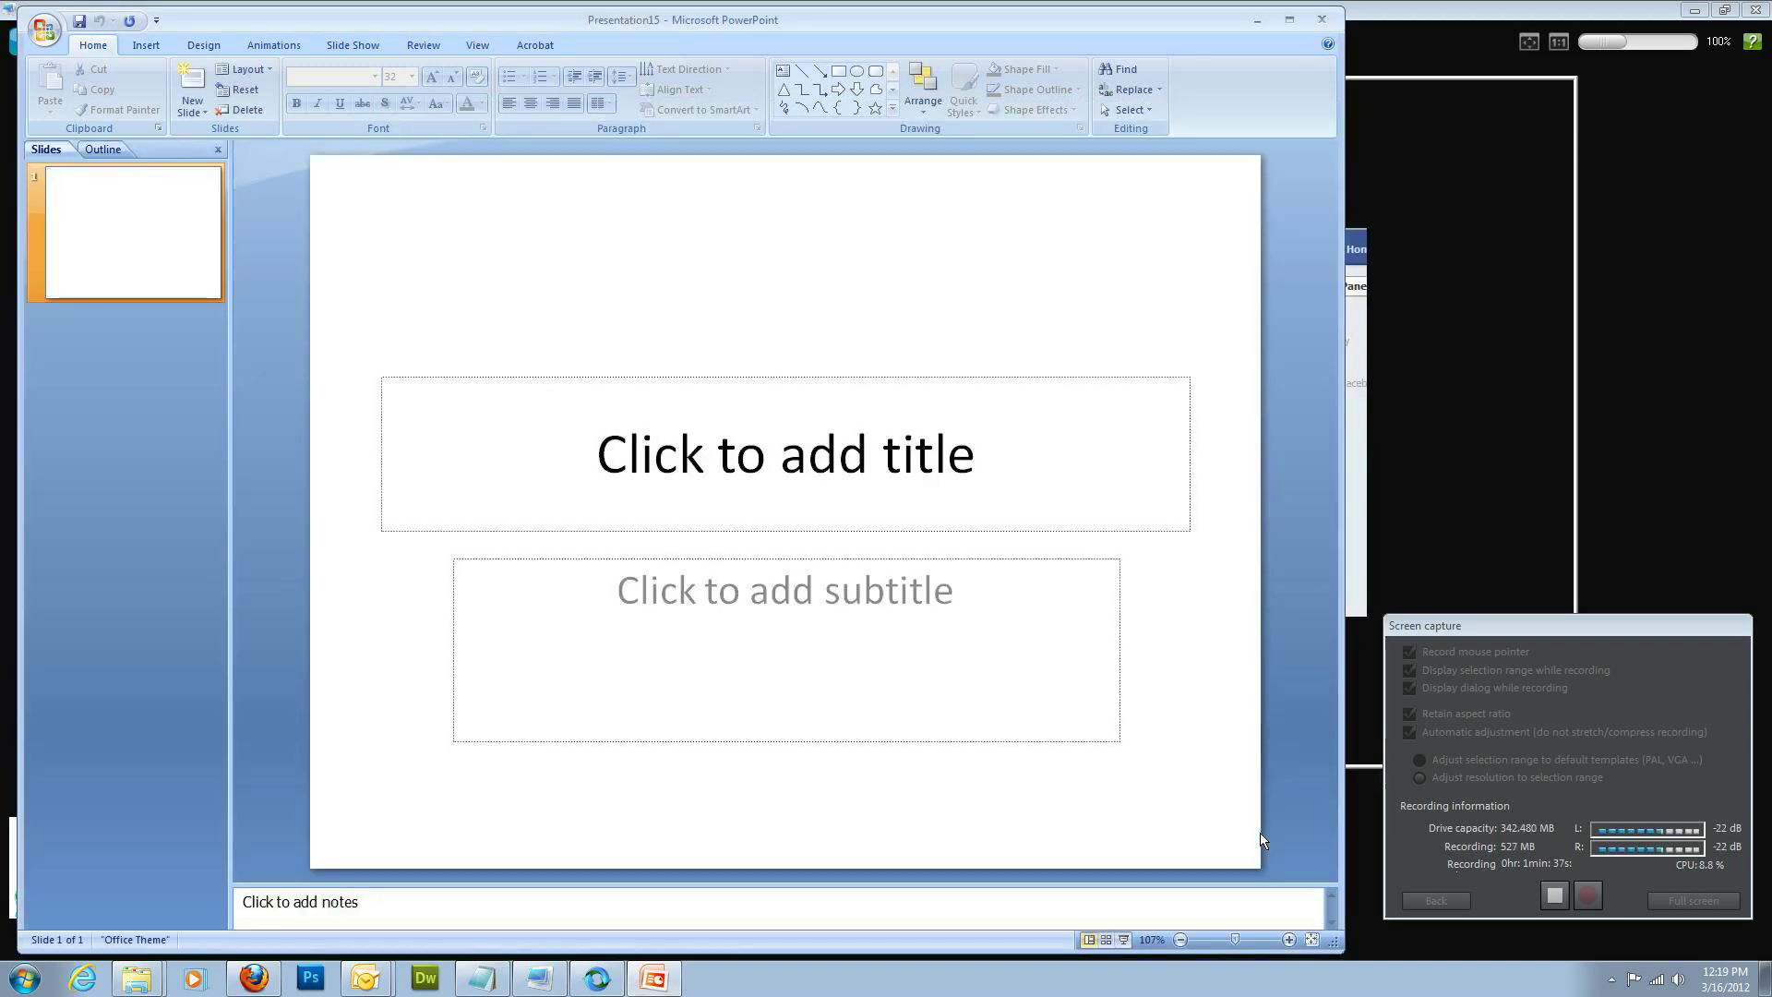
pyautogui.click(455, 377)
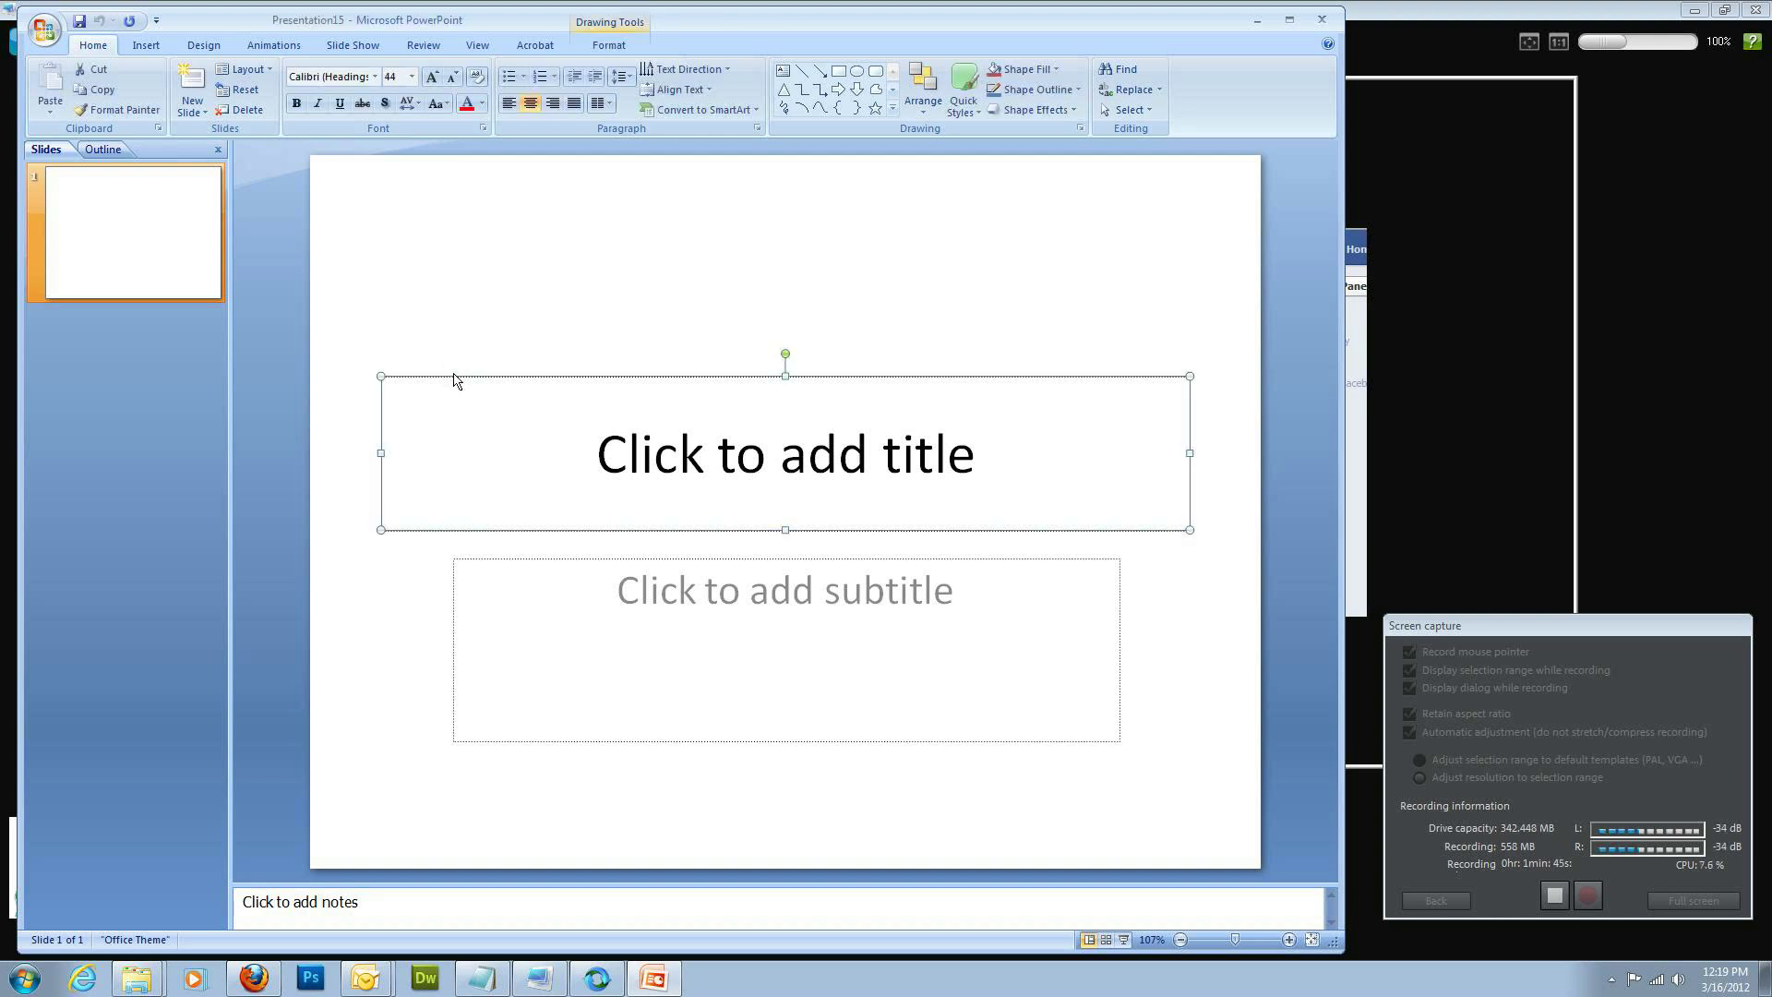
pyautogui.press('Delete')
pyautogui.click(474, 557)
pyautogui.press('Delete')
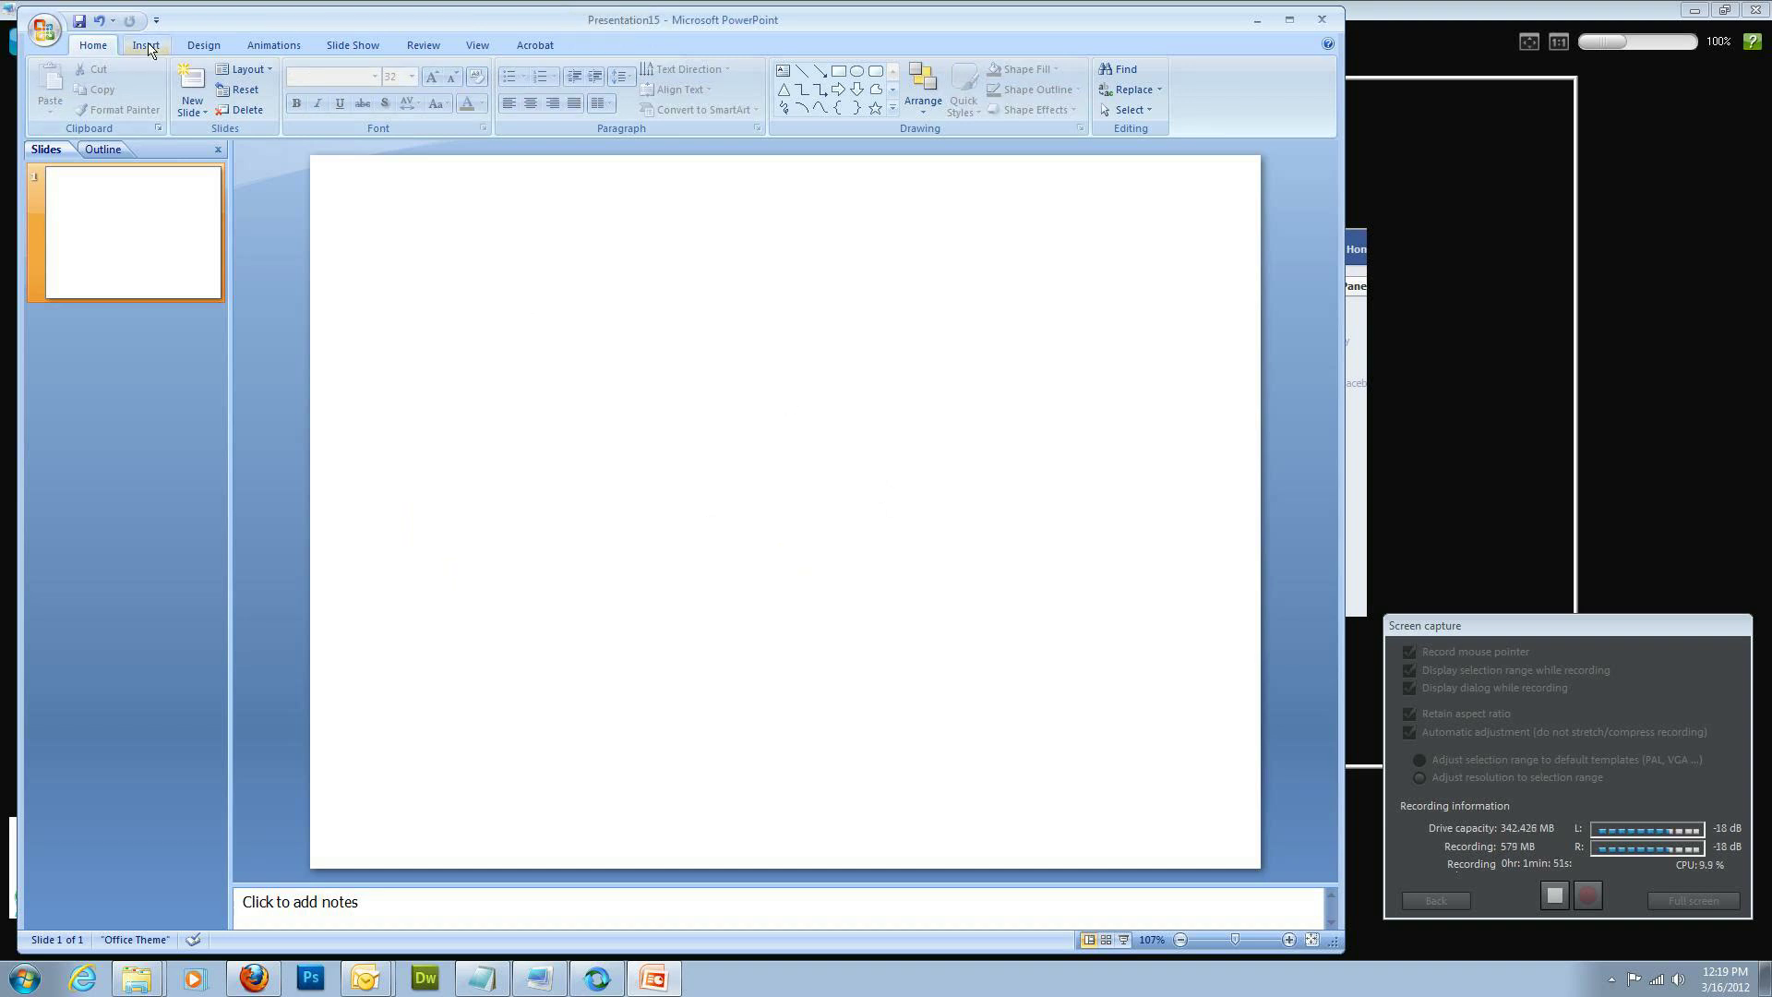
# Set a Custom slide size of 8.465 inches wide by 3.135 inches high
pyautogui.click(202, 46)
pyautogui.click(52, 102)
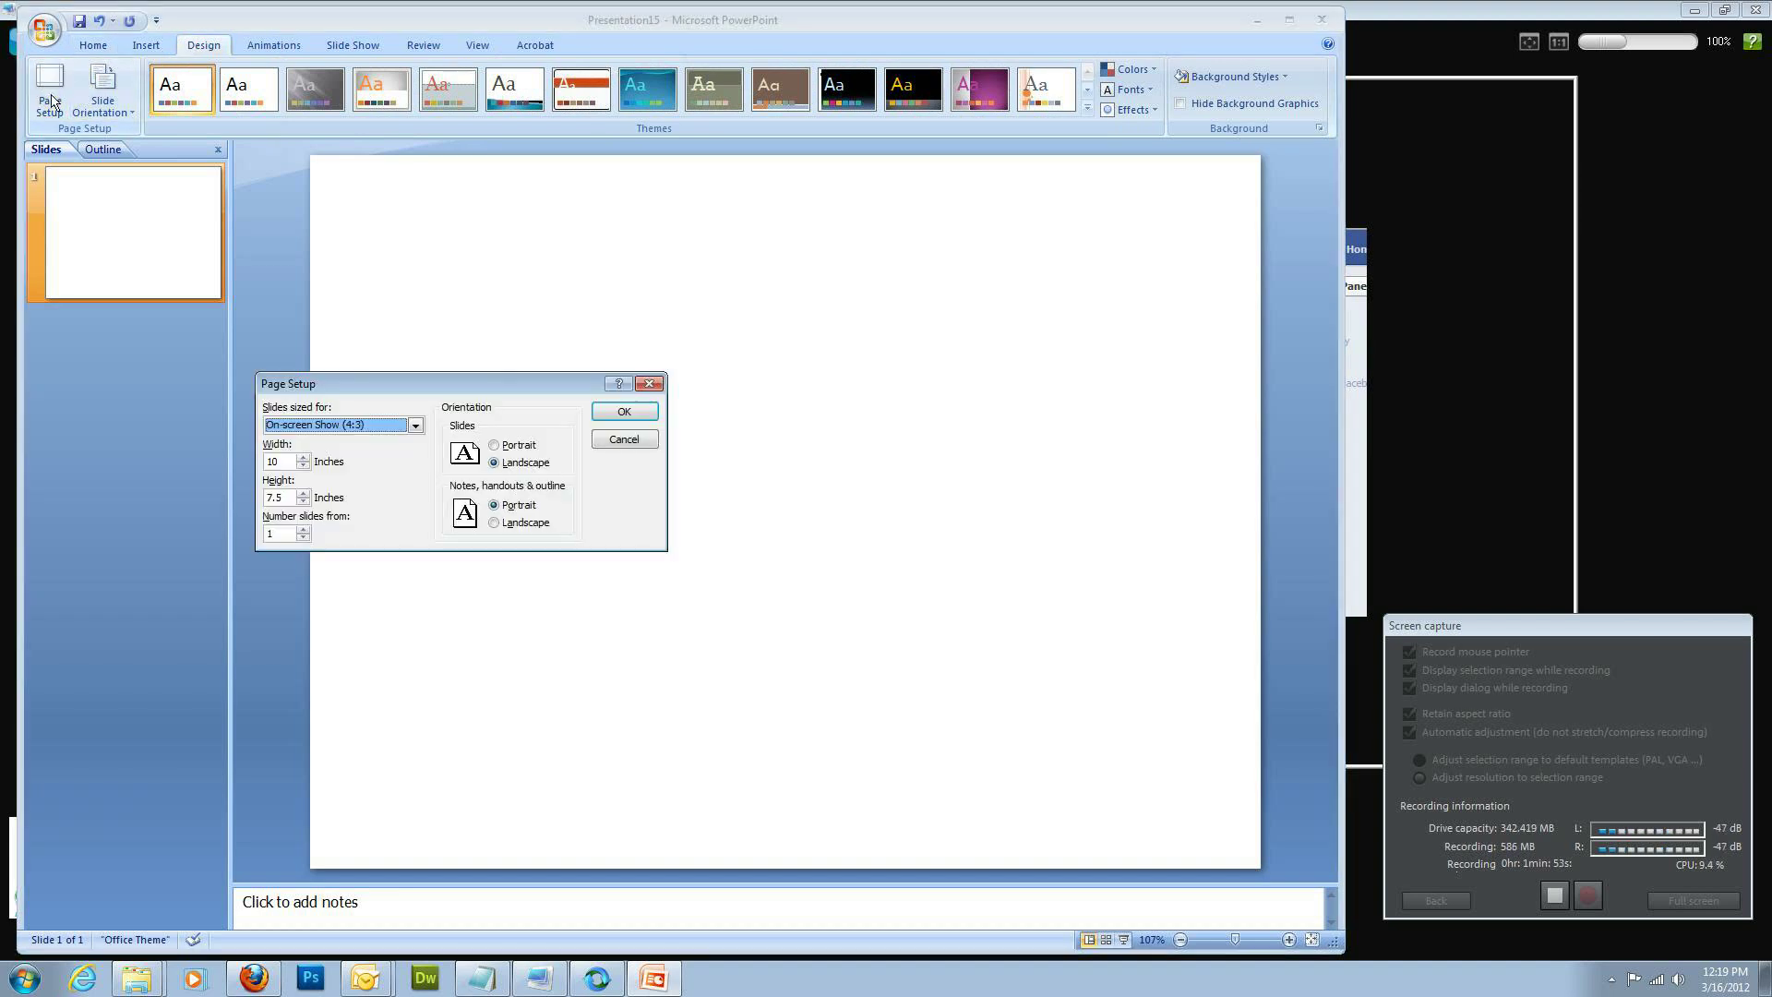
pyautogui.click(327, 426)
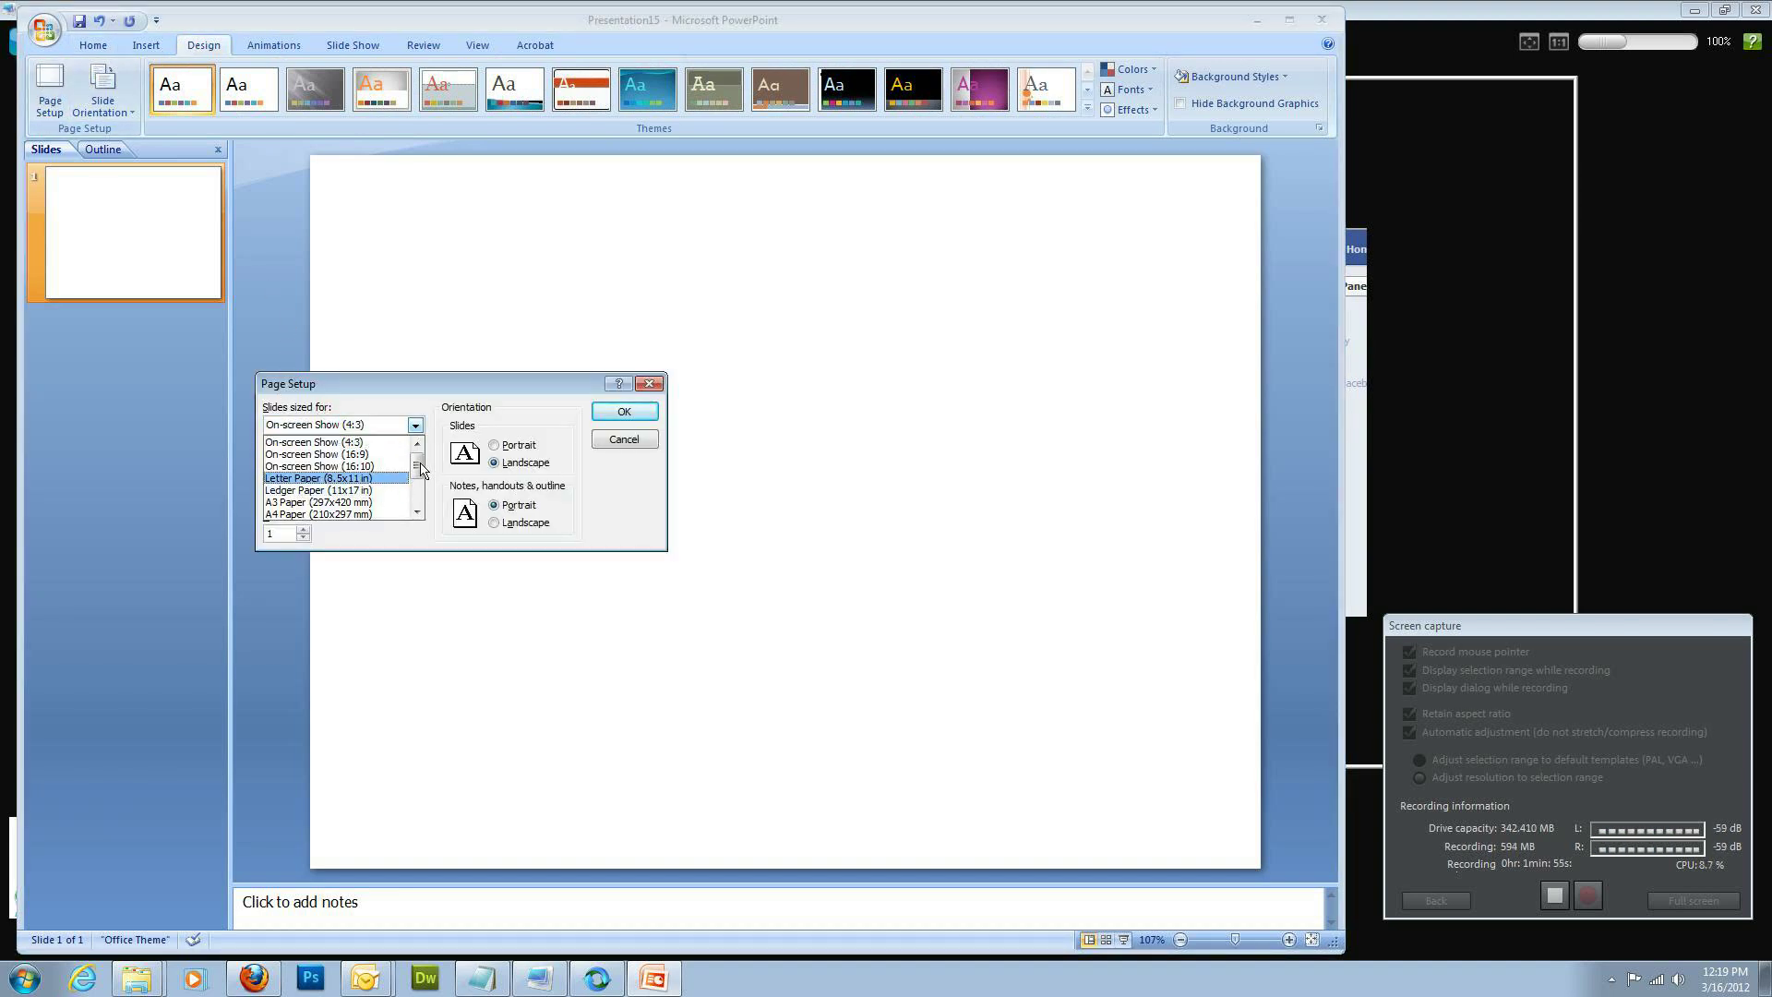
pyautogui.scroll(-2, 337, 480)
pyautogui.click(343, 510)
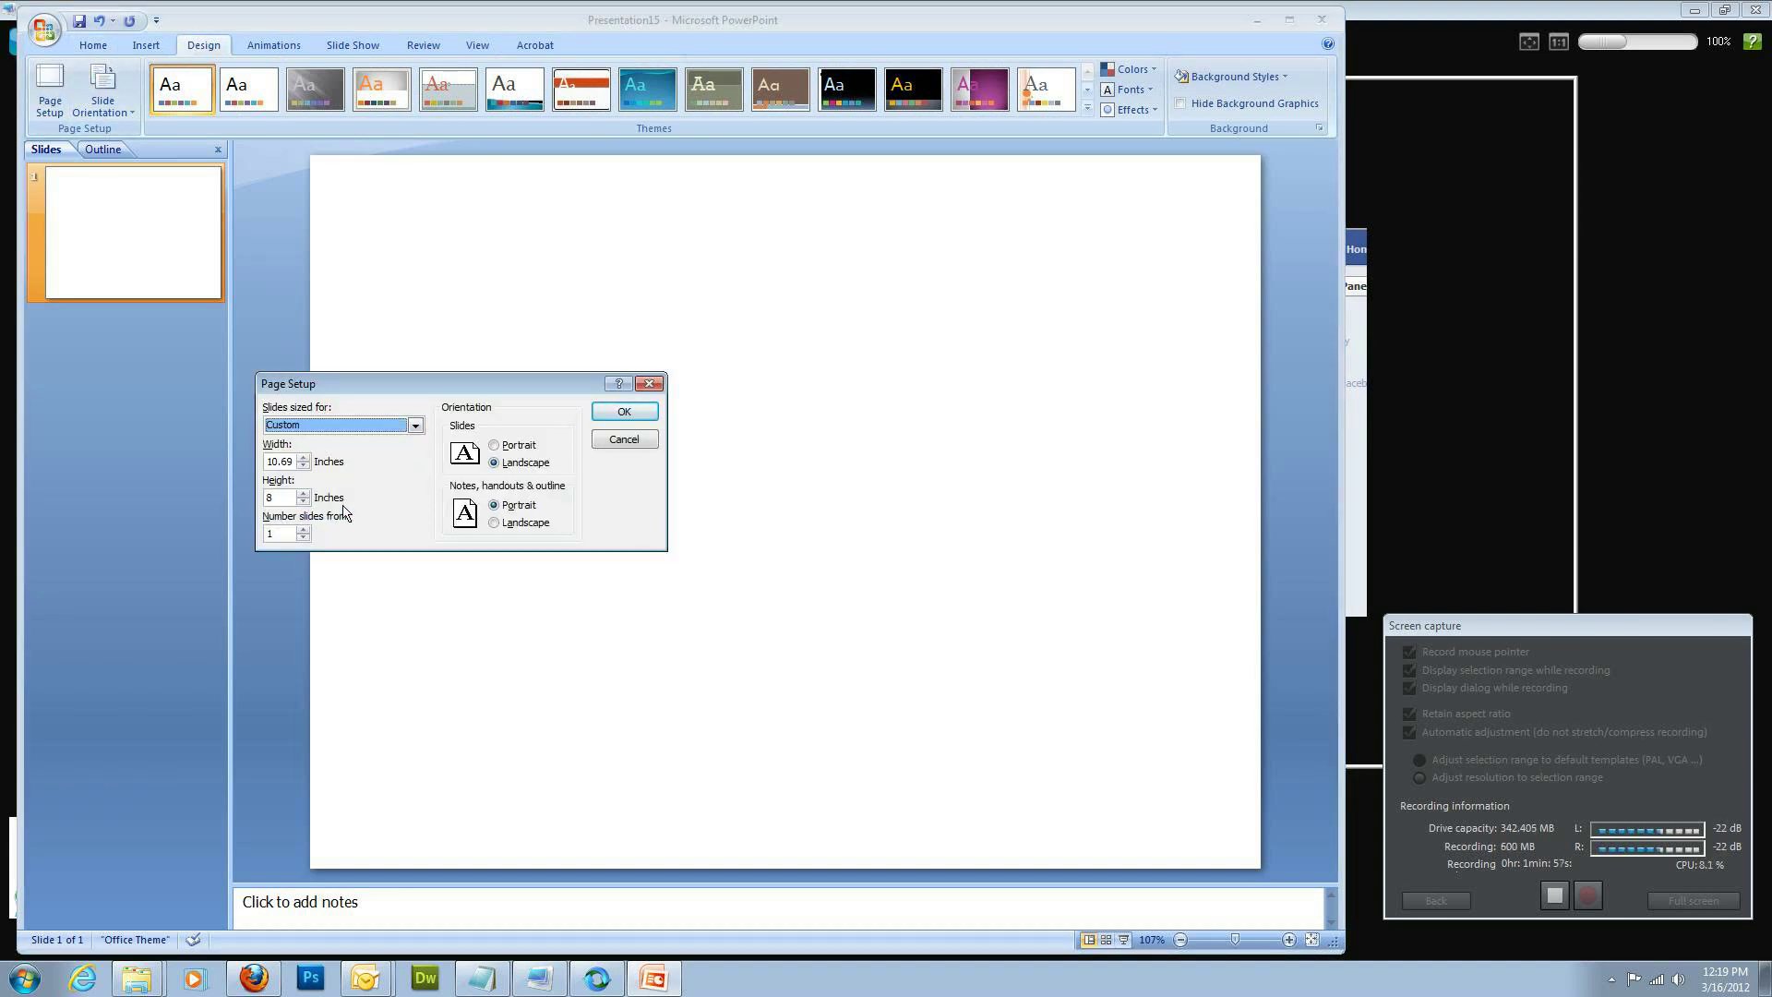
pyautogui.doubleClick(288, 461)
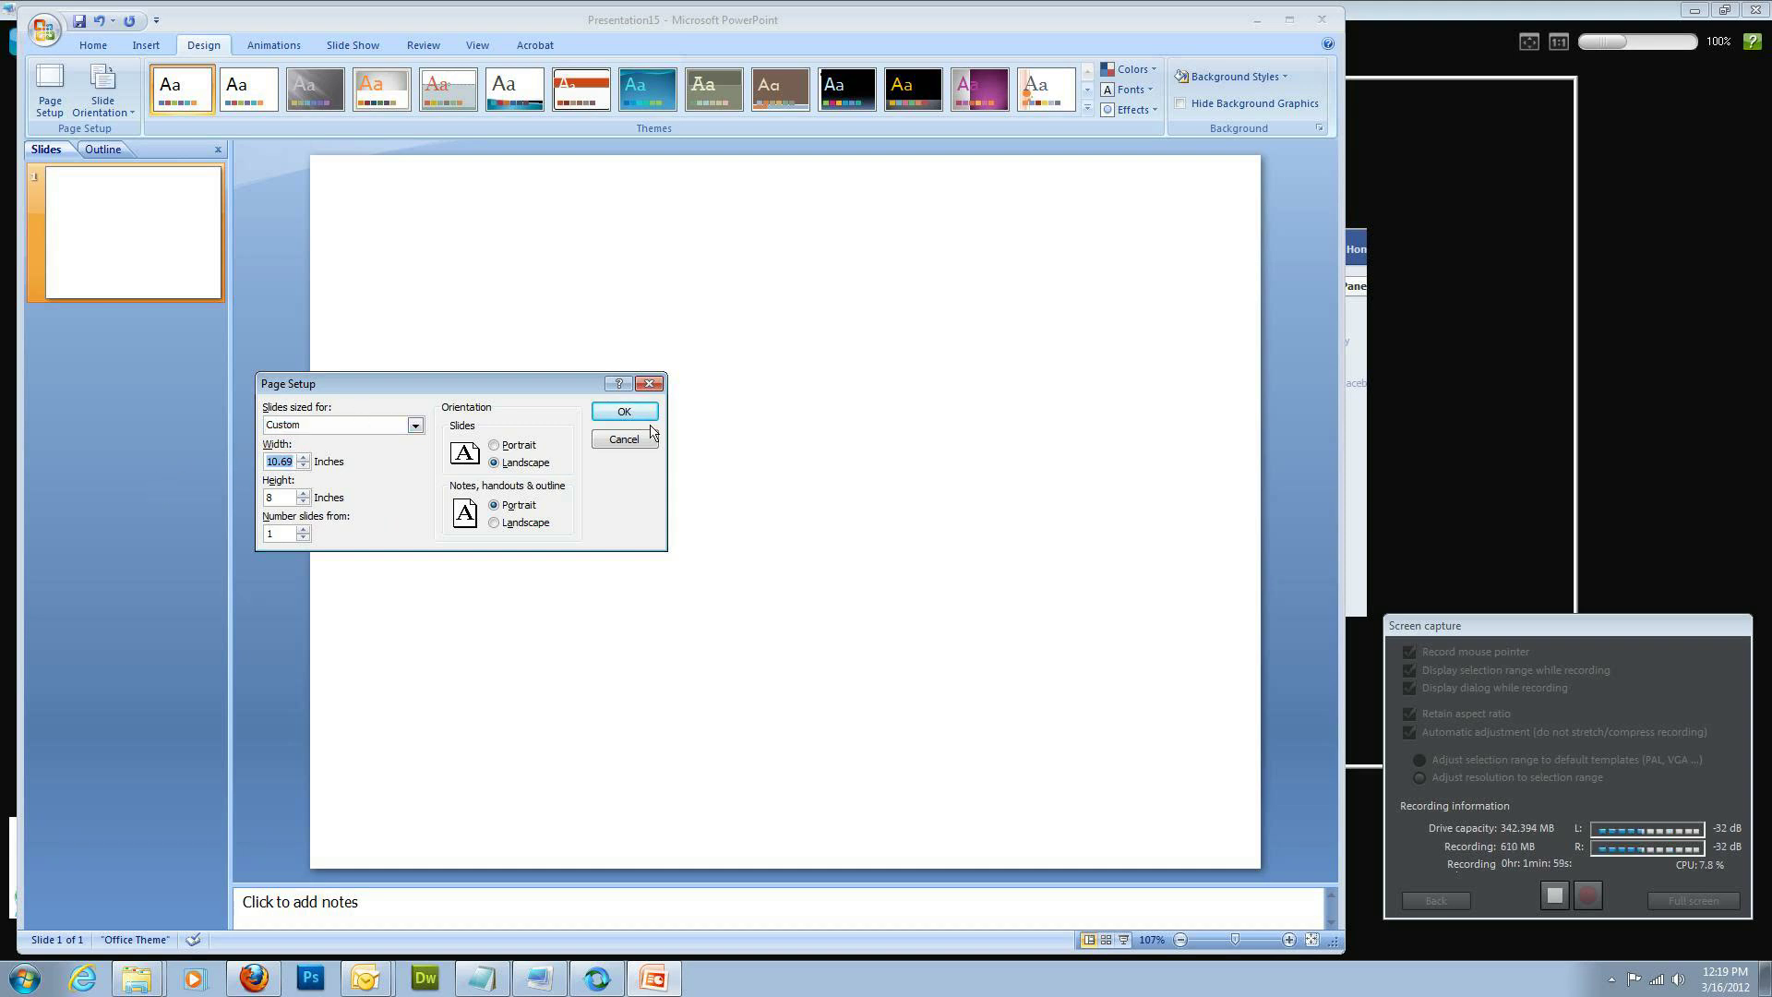
pyautogui.write('8.465')
pyautogui.click(269, 498)
pyautogui.write('3.135')
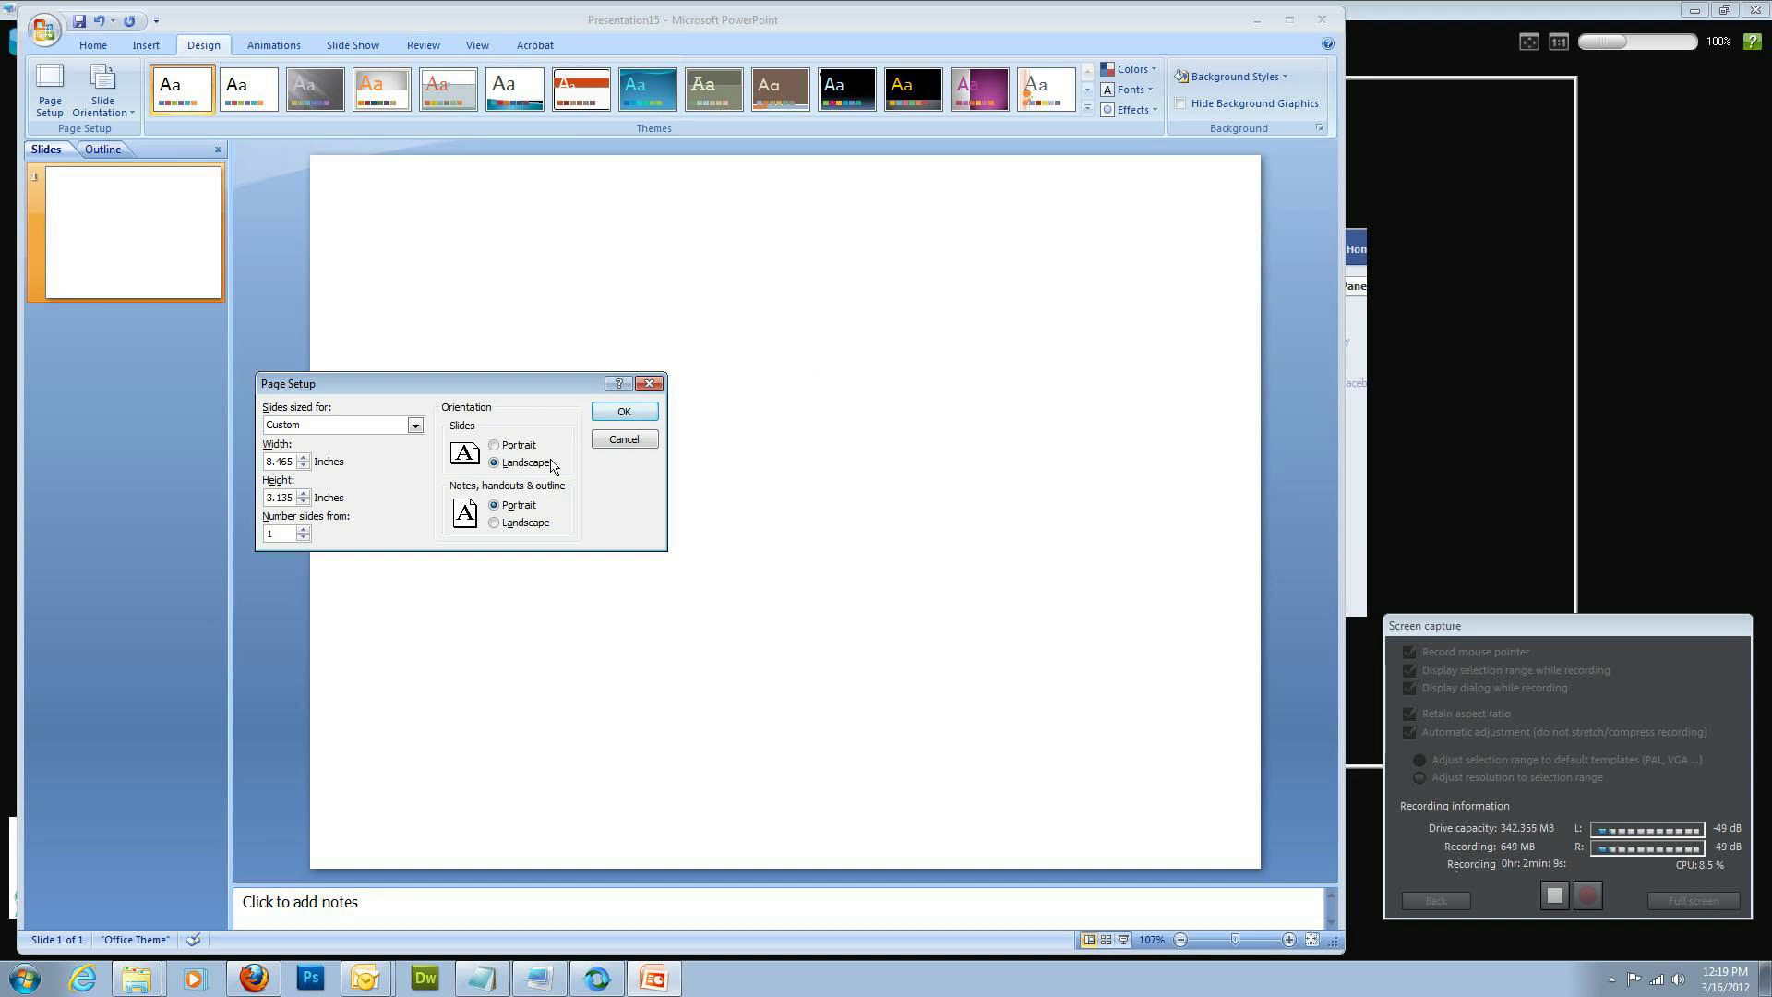
pyautogui.click(625, 414)
# Insert the Your Company logo picture, shrunk to 2.6 × 1 inches at the upper left
pyautogui.click(148, 44)
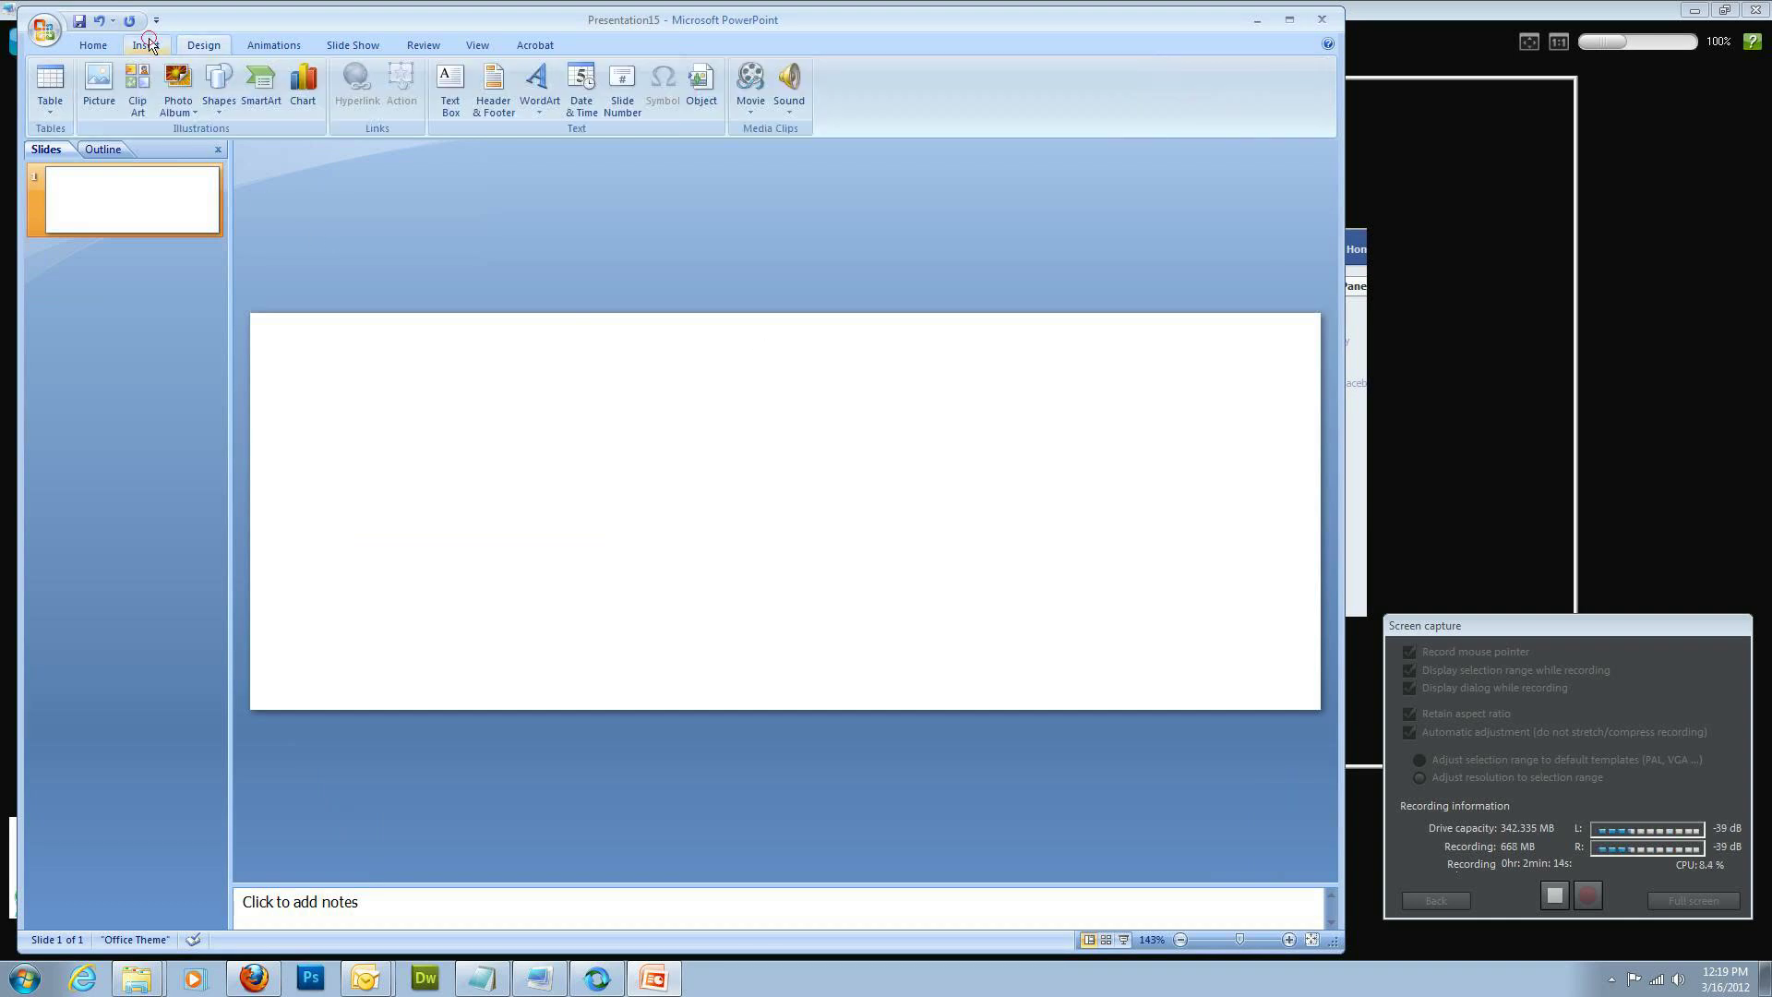
pyautogui.click(100, 87)
pyautogui.click(267, 277)
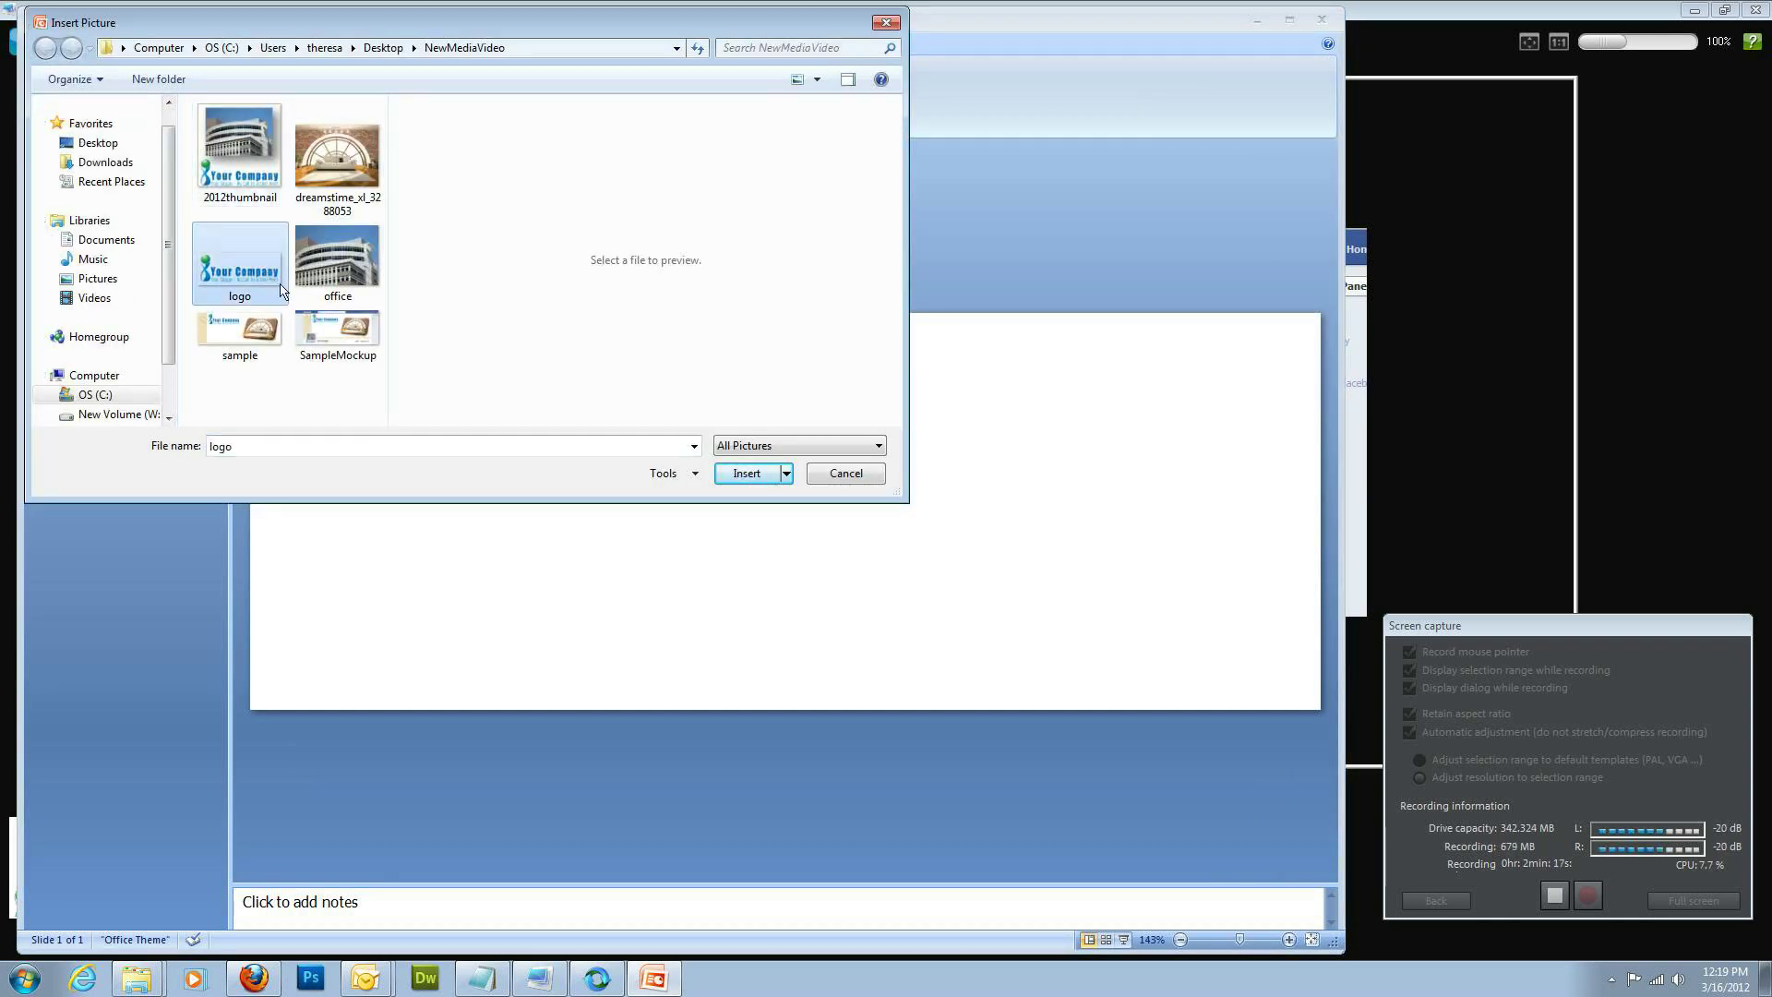
pyautogui.click(738, 475)
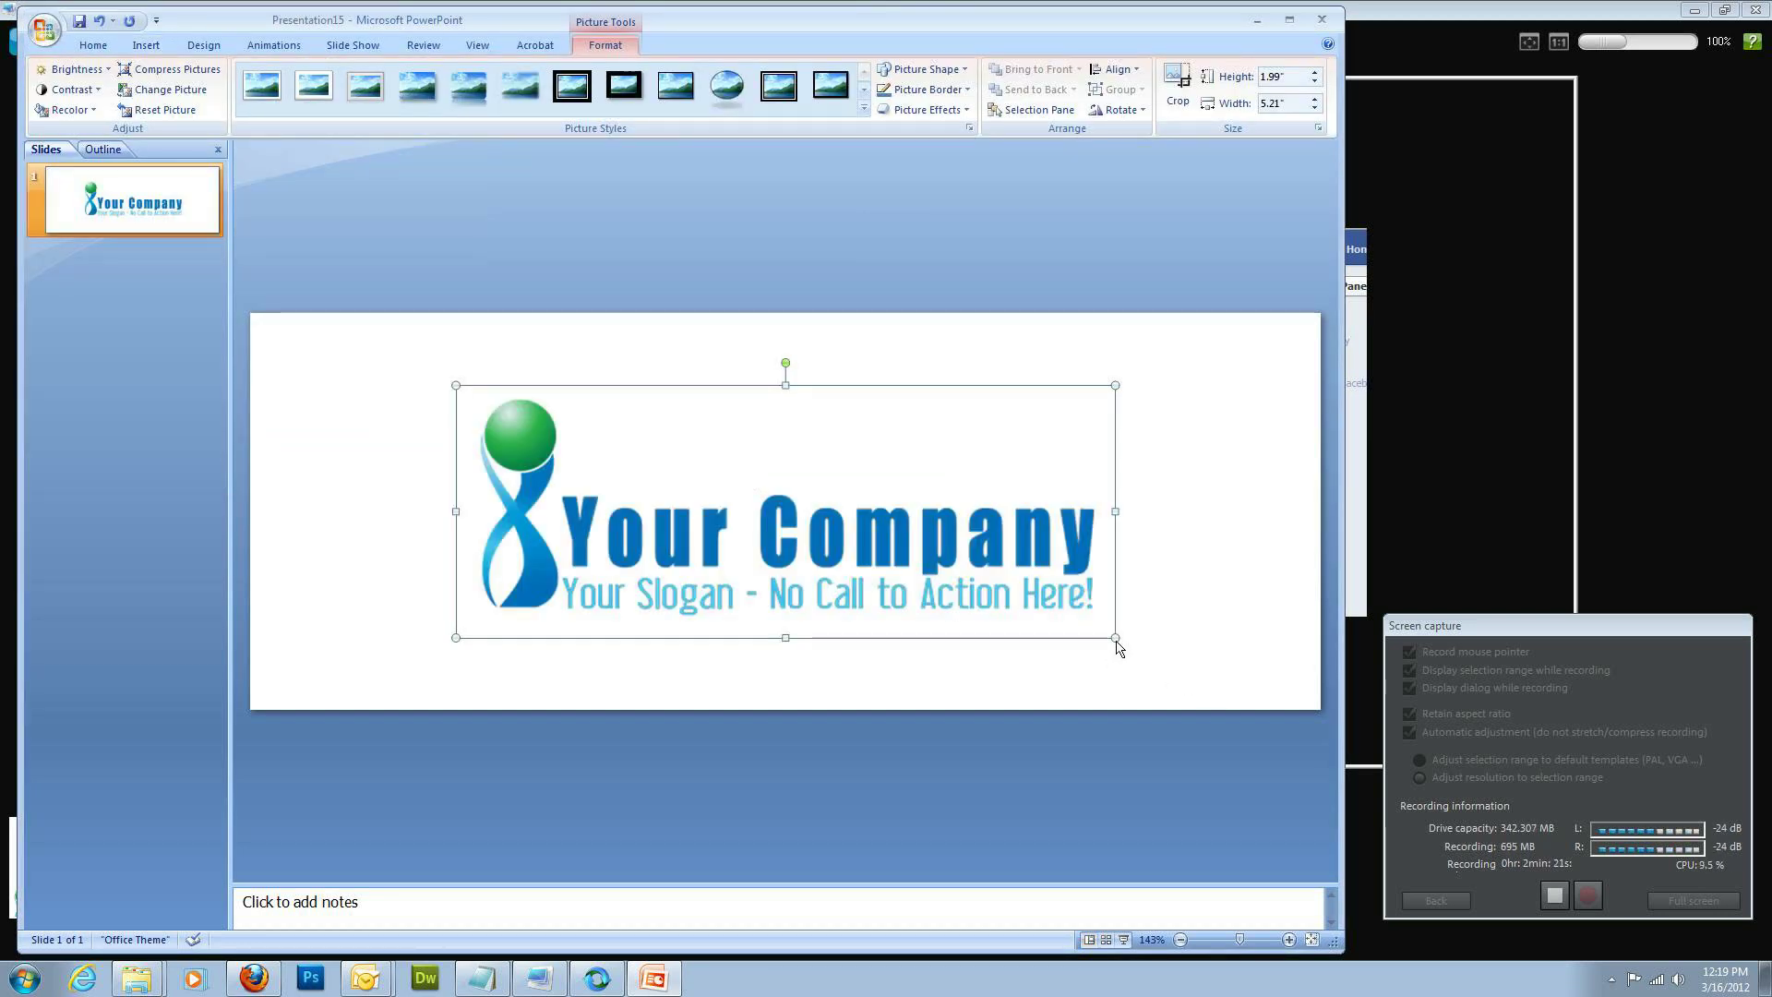
pyautogui.moveTo(783, 473); pyautogui.dragTo(689, 433)
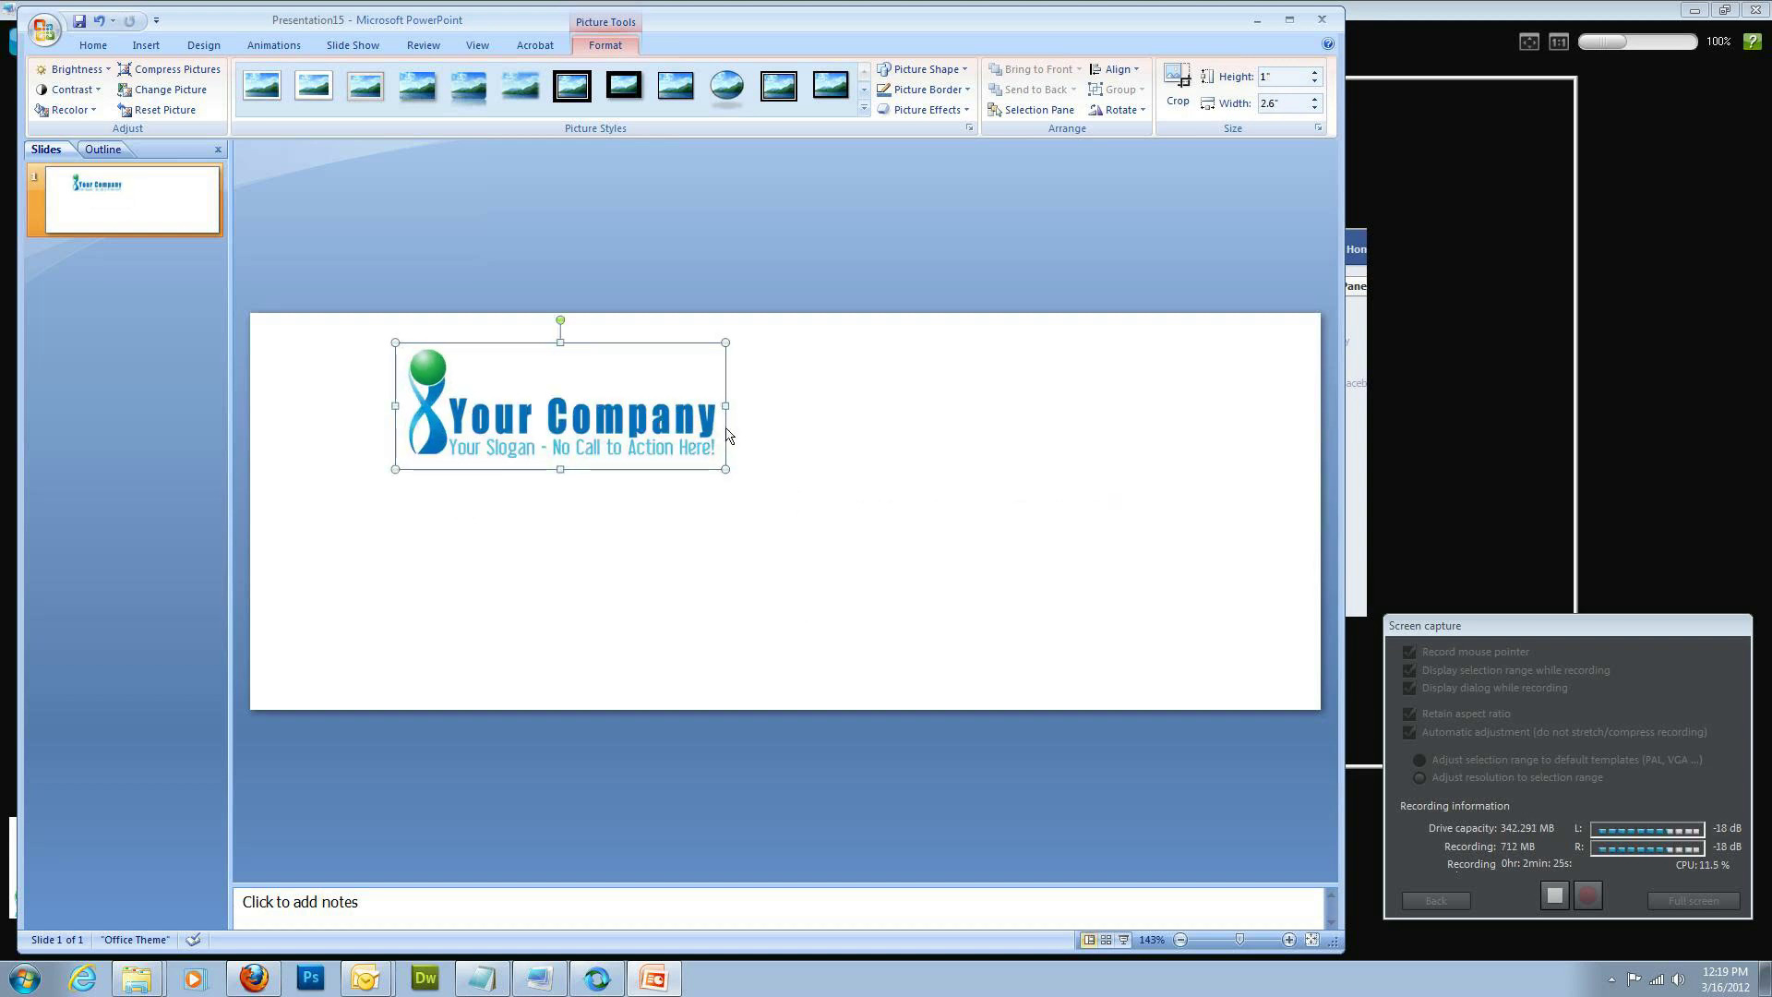
pyautogui.click(685, 545)
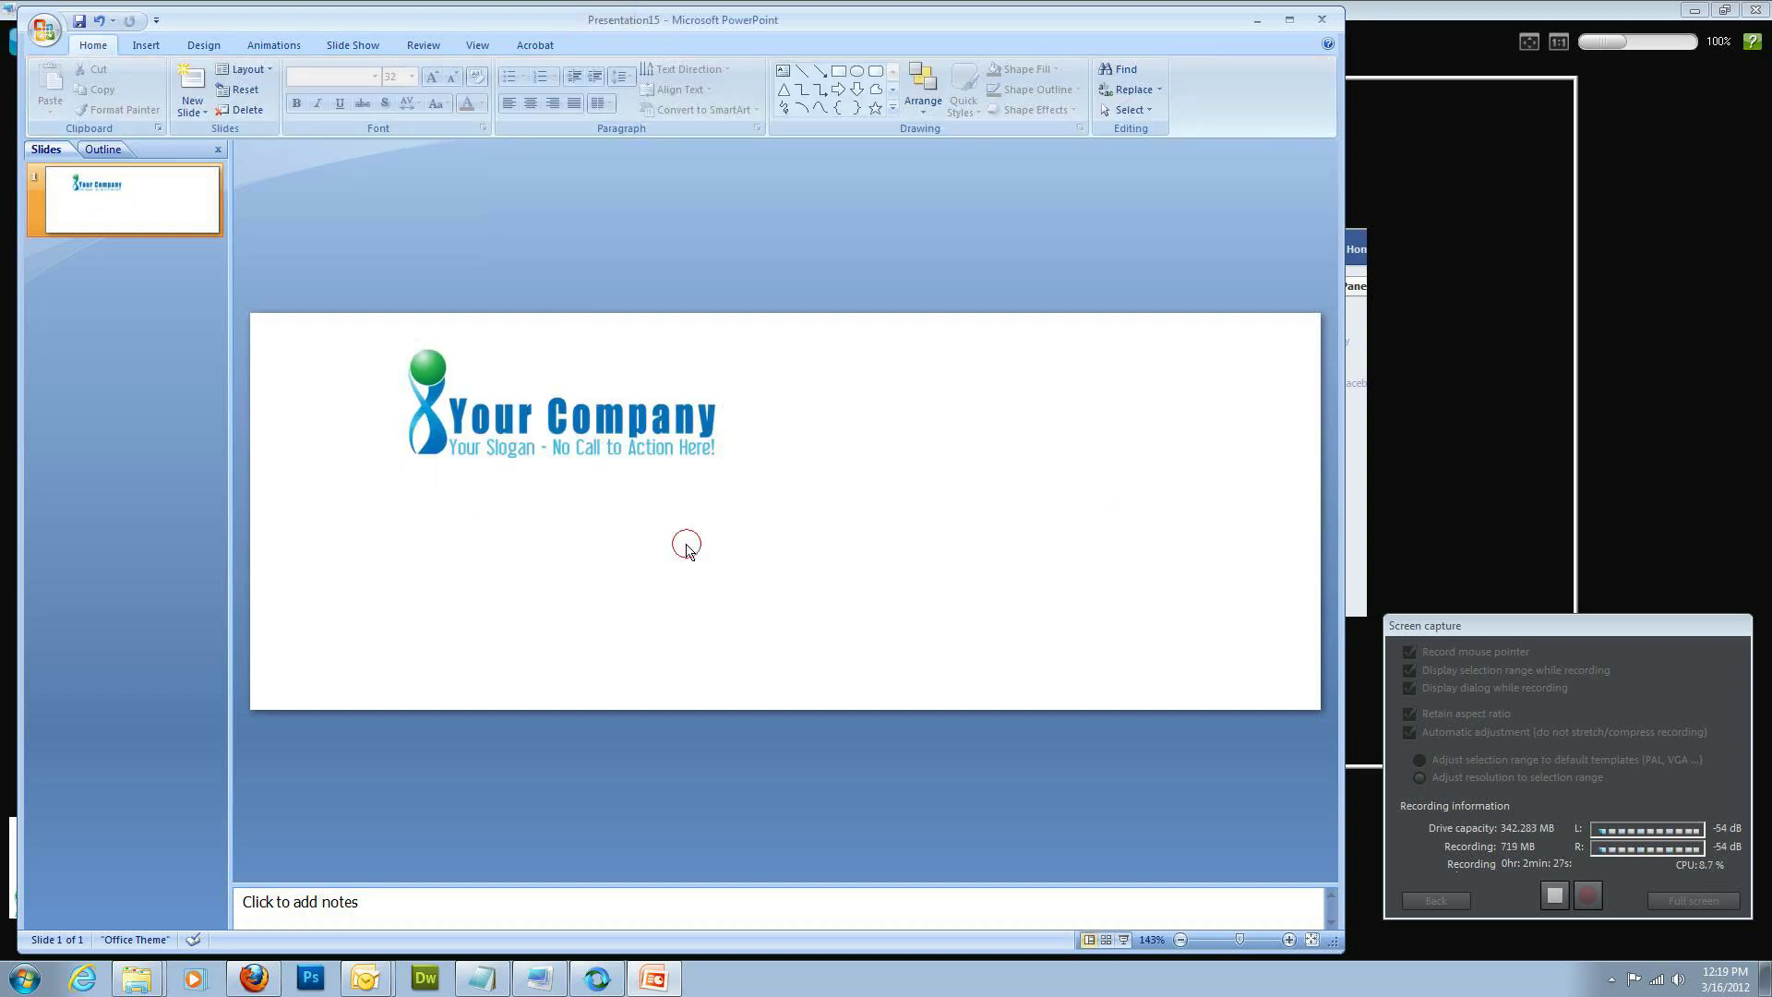
# Insert the dreamstime_xl_3288053 room photo at the slide's right, sized 3 × 2.25 inches
pyautogui.click(143, 46)
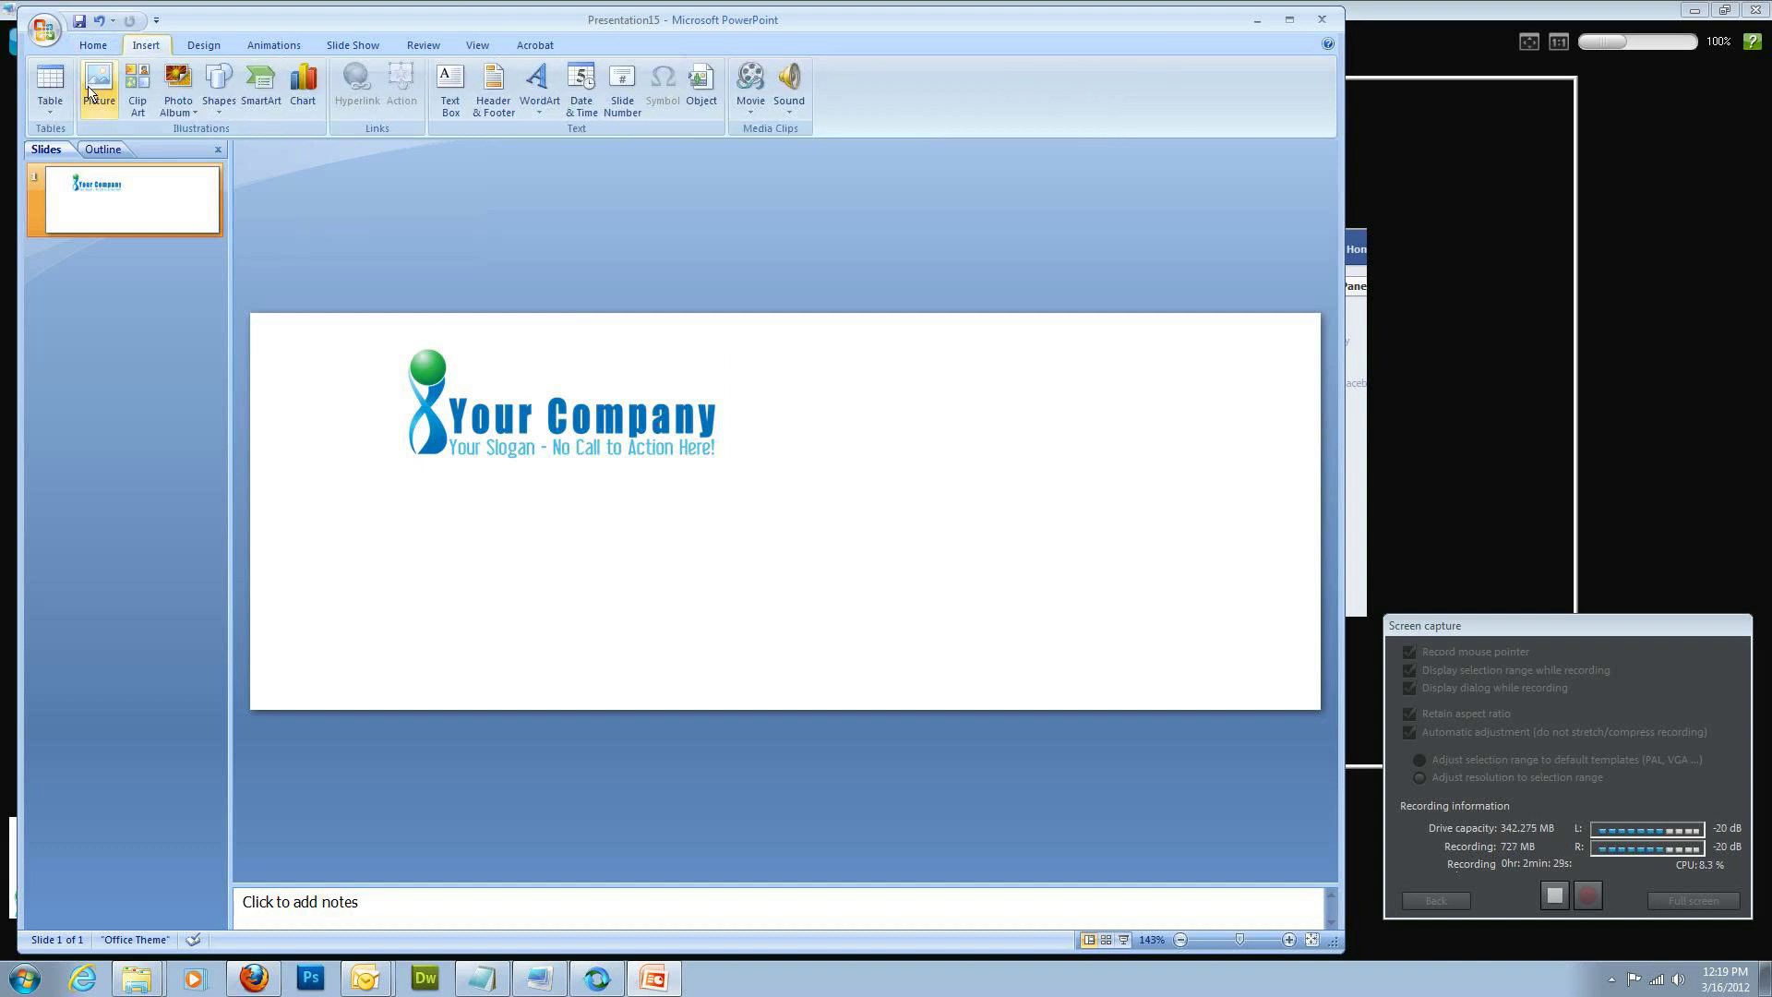
pyautogui.click(91, 90)
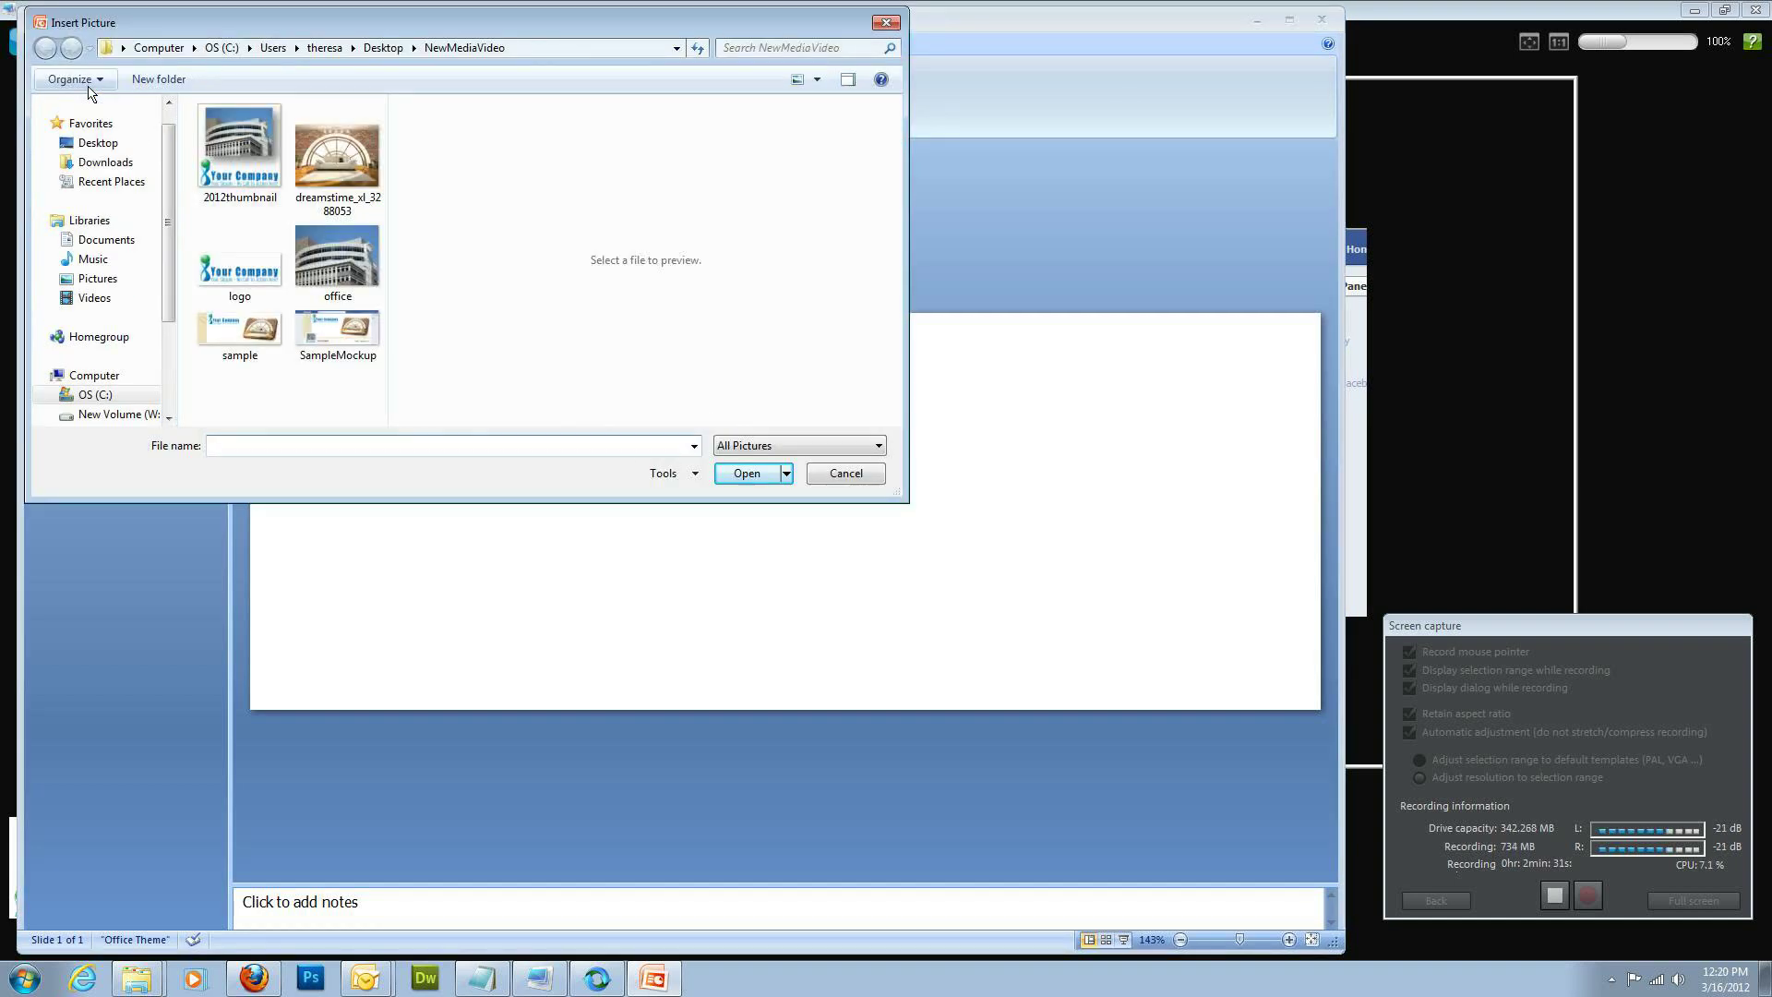
pyautogui.click(355, 180)
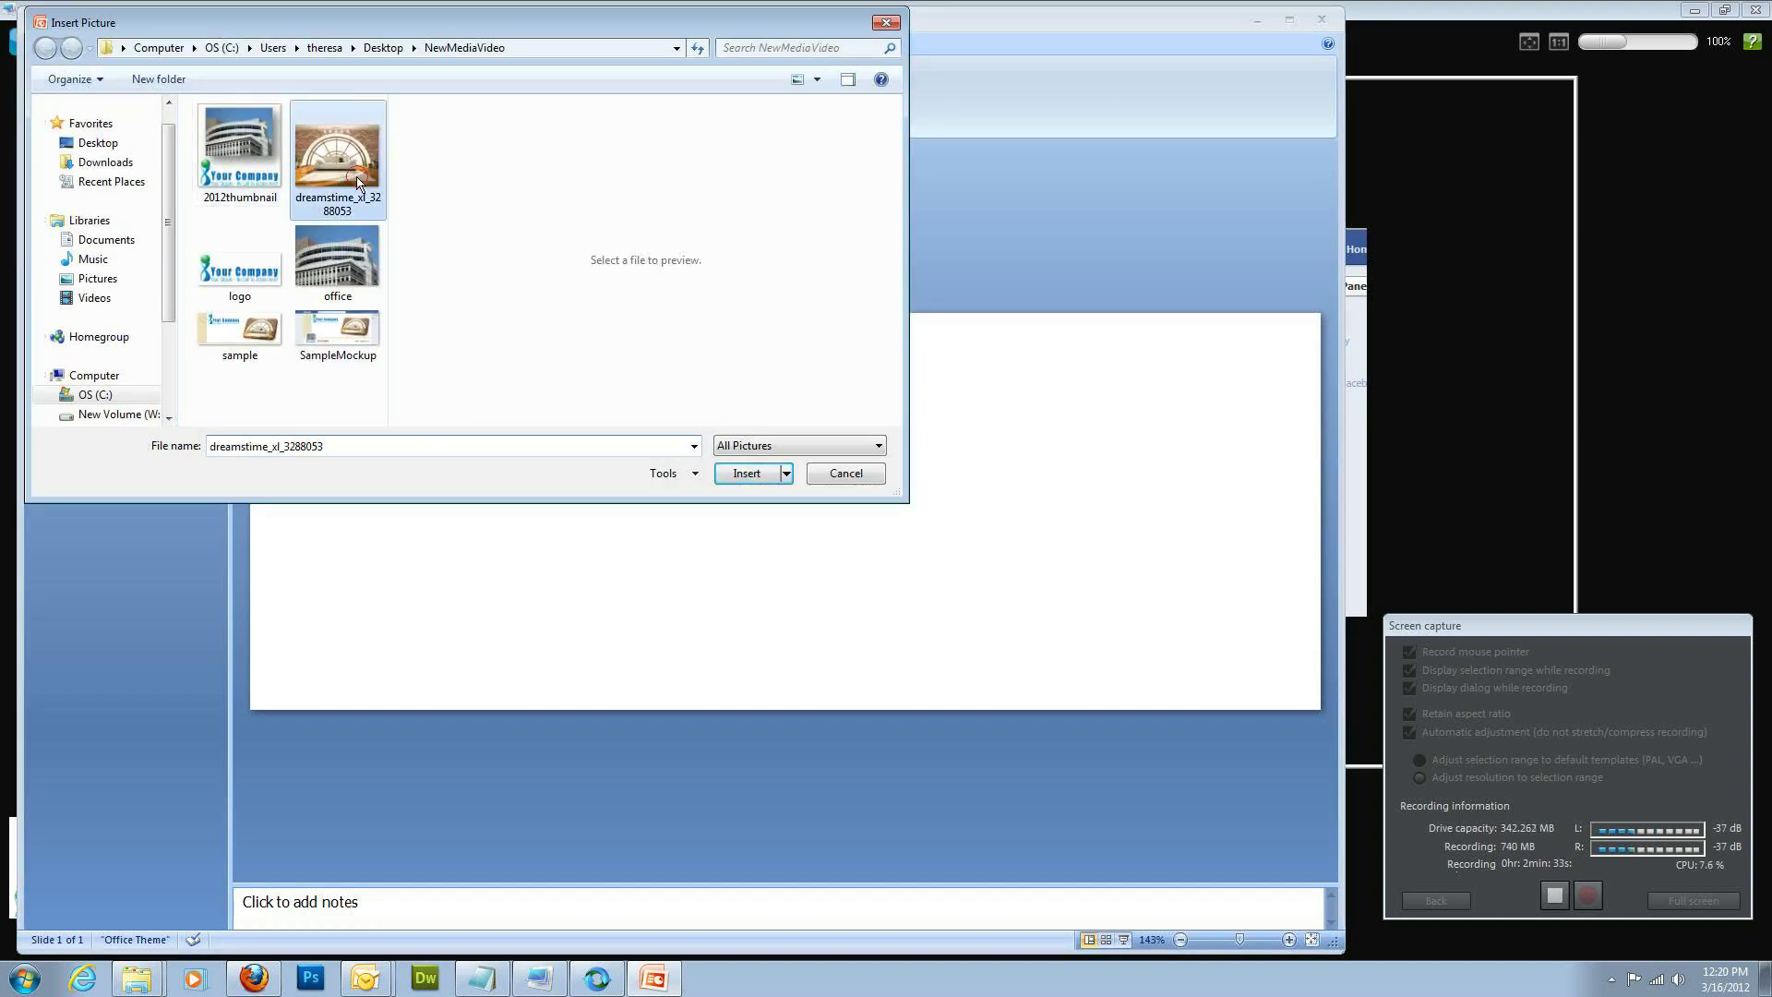
pyautogui.click(748, 475)
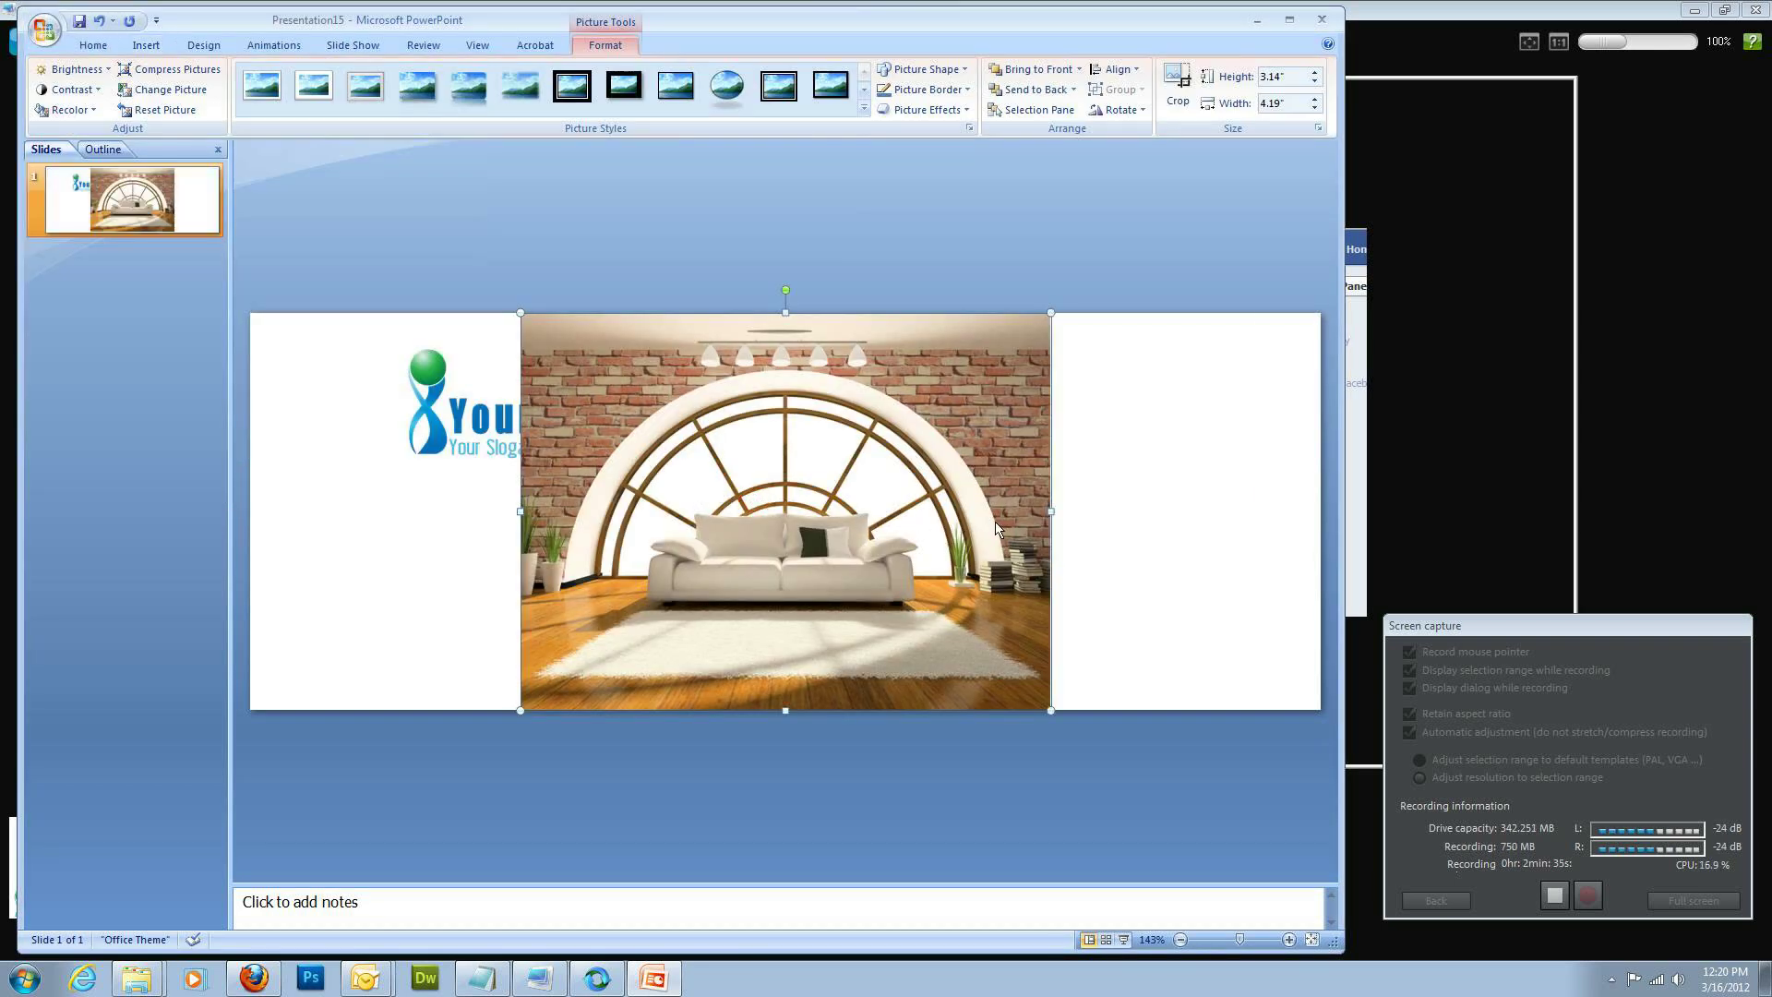
pyautogui.moveTo(1008, 513); pyautogui.dragTo(1261, 521)
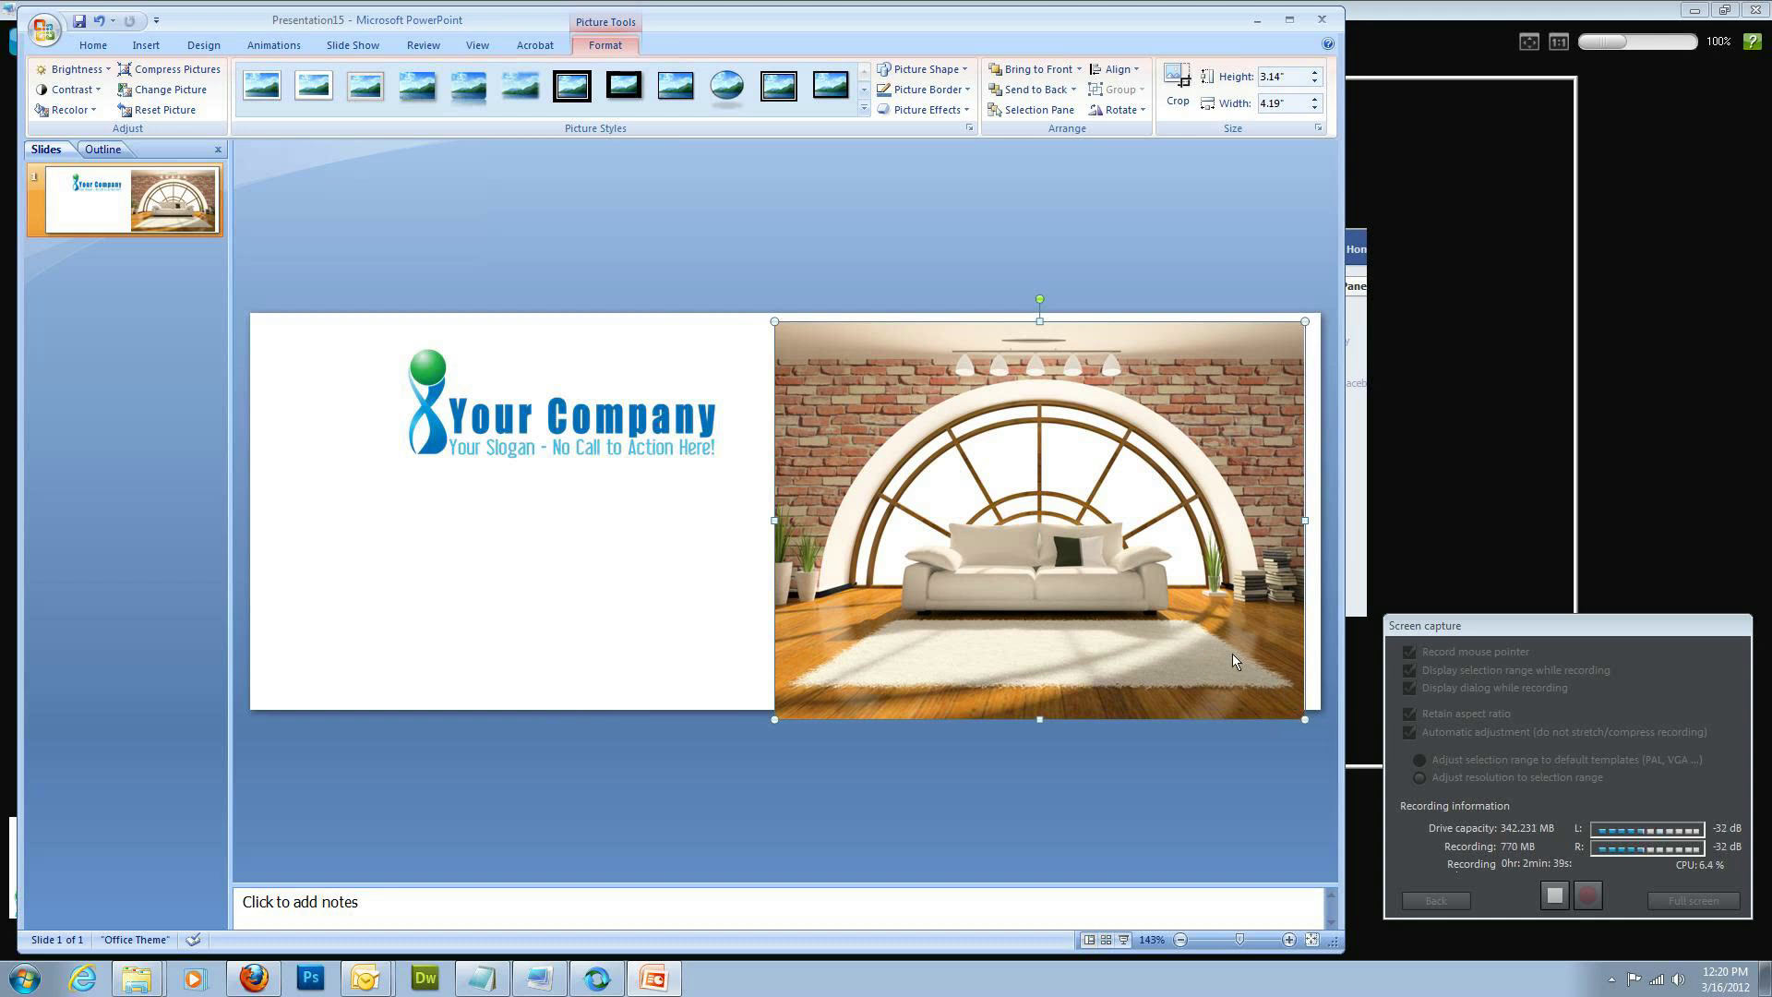
pyautogui.moveTo(1304, 719); pyautogui.dragTo(1176, 622)
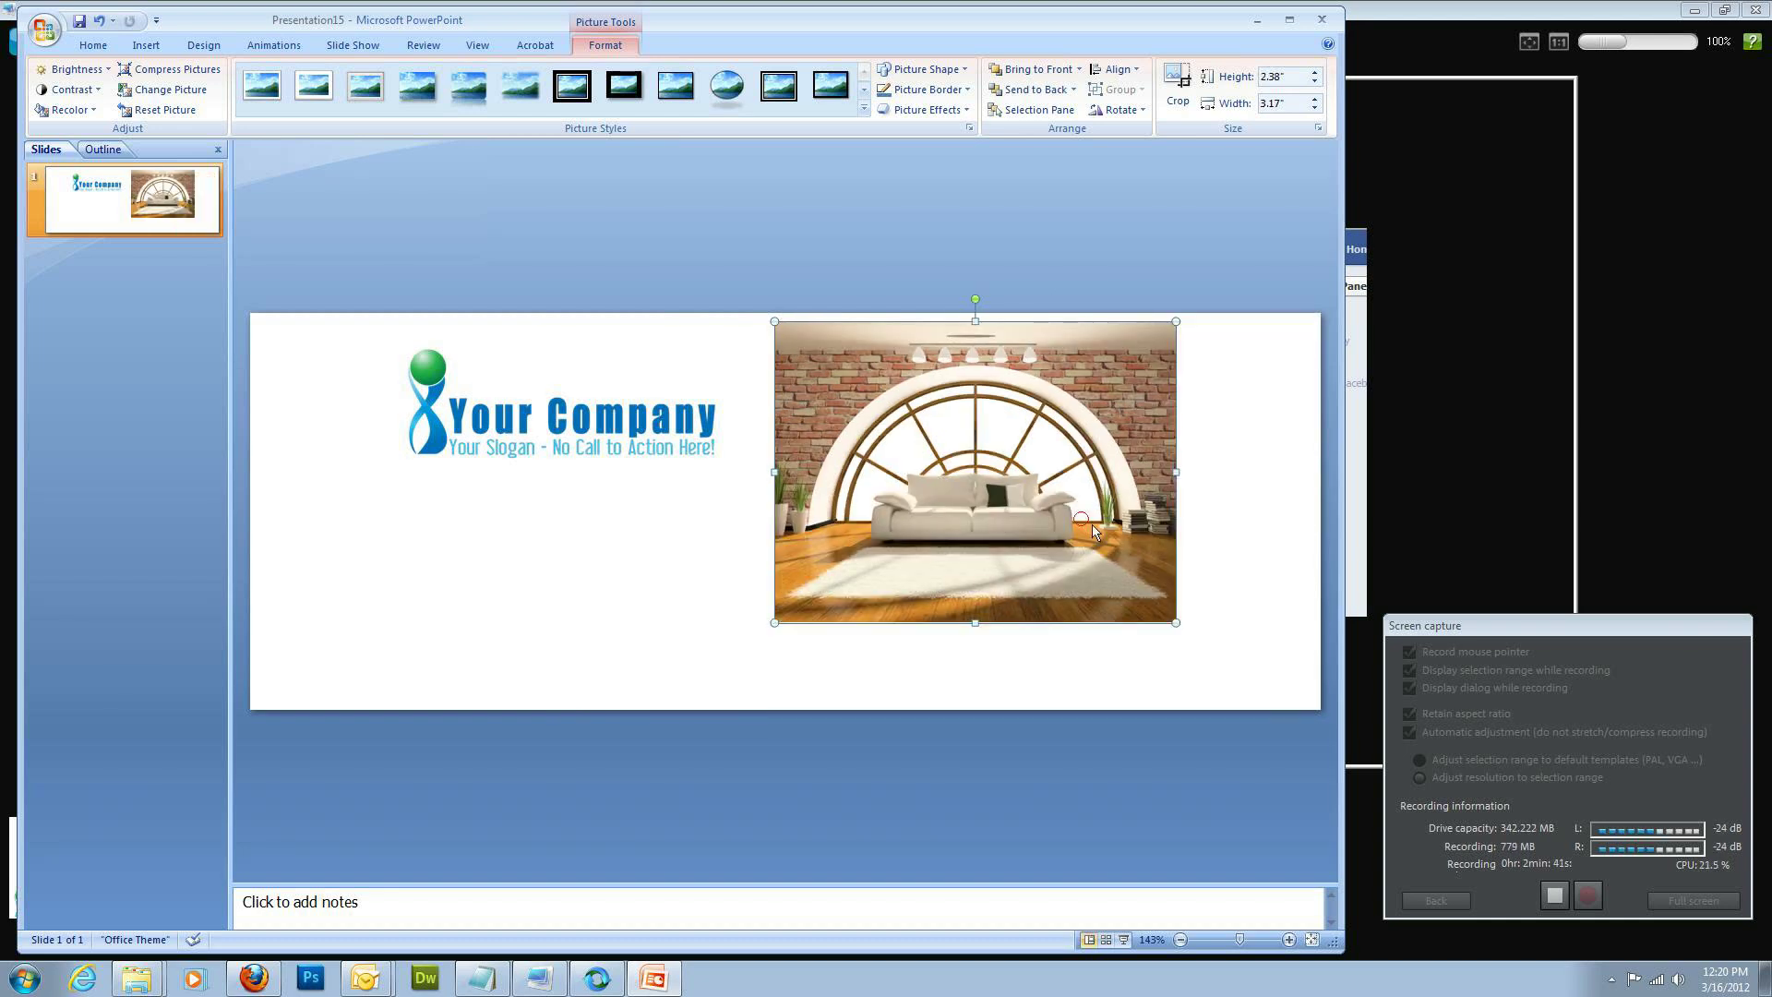
pyautogui.moveTo(1133, 551); pyautogui.dragTo(1185, 582)
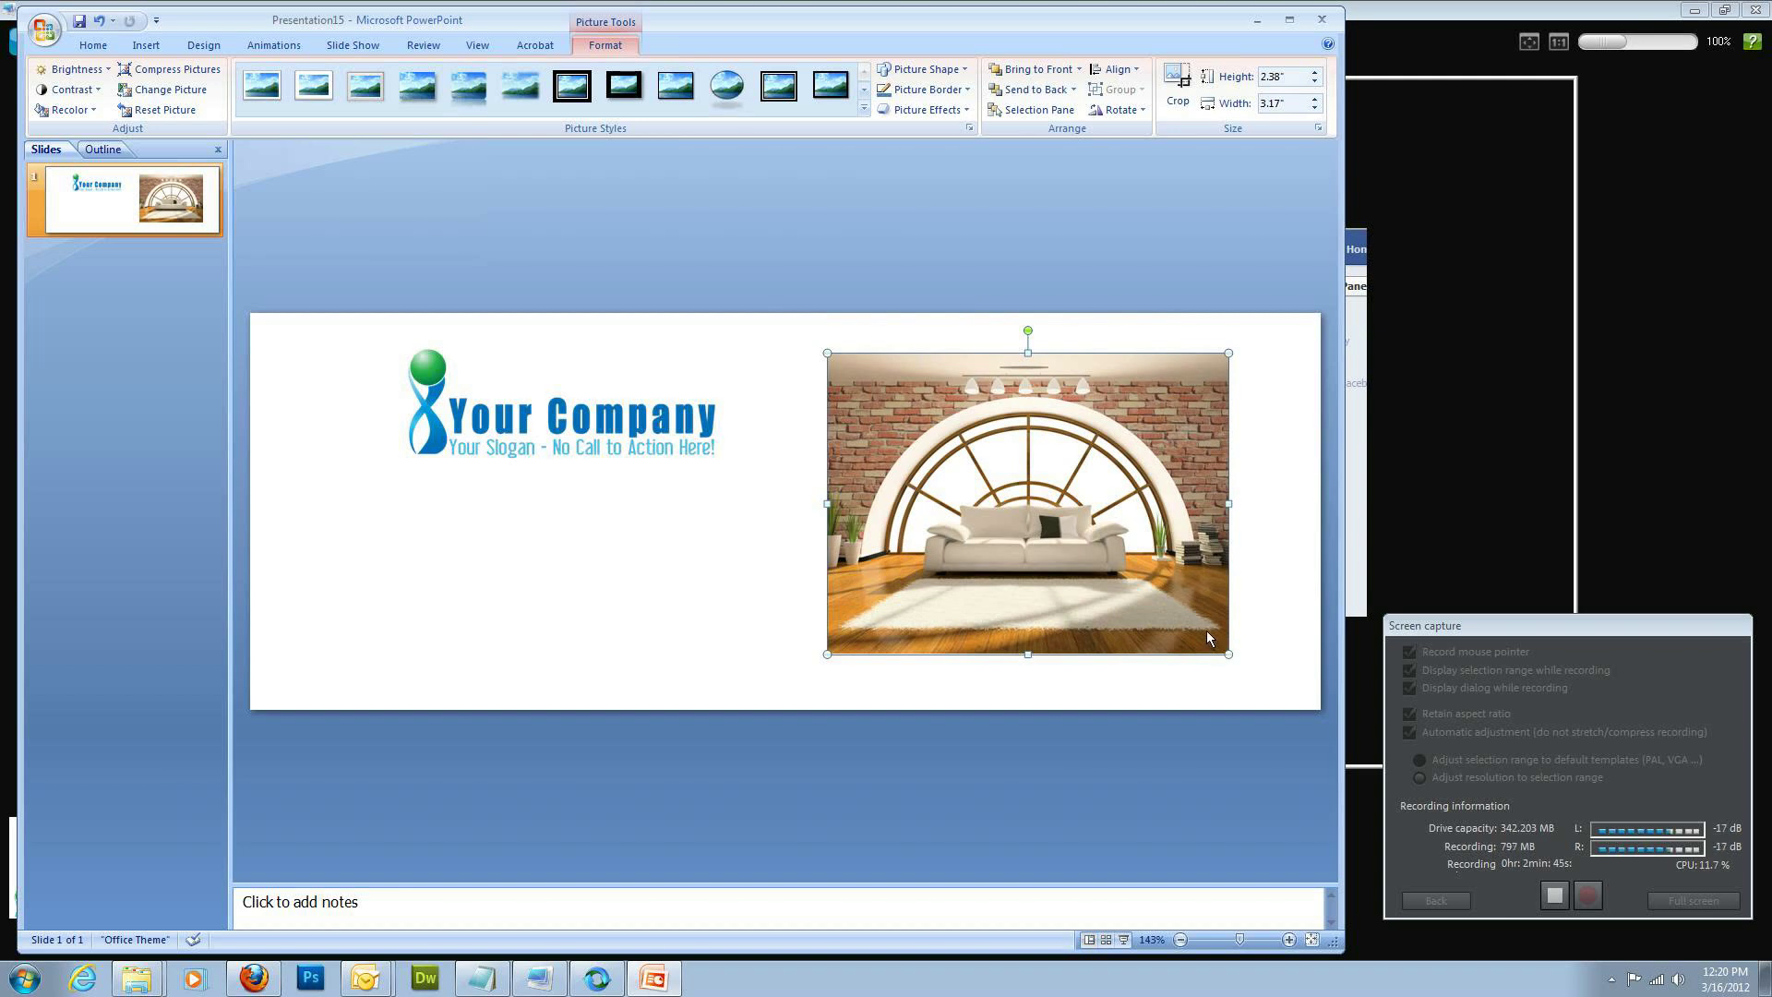
pyautogui.moveTo(1189, 602); pyautogui.dragTo(1073, 550)
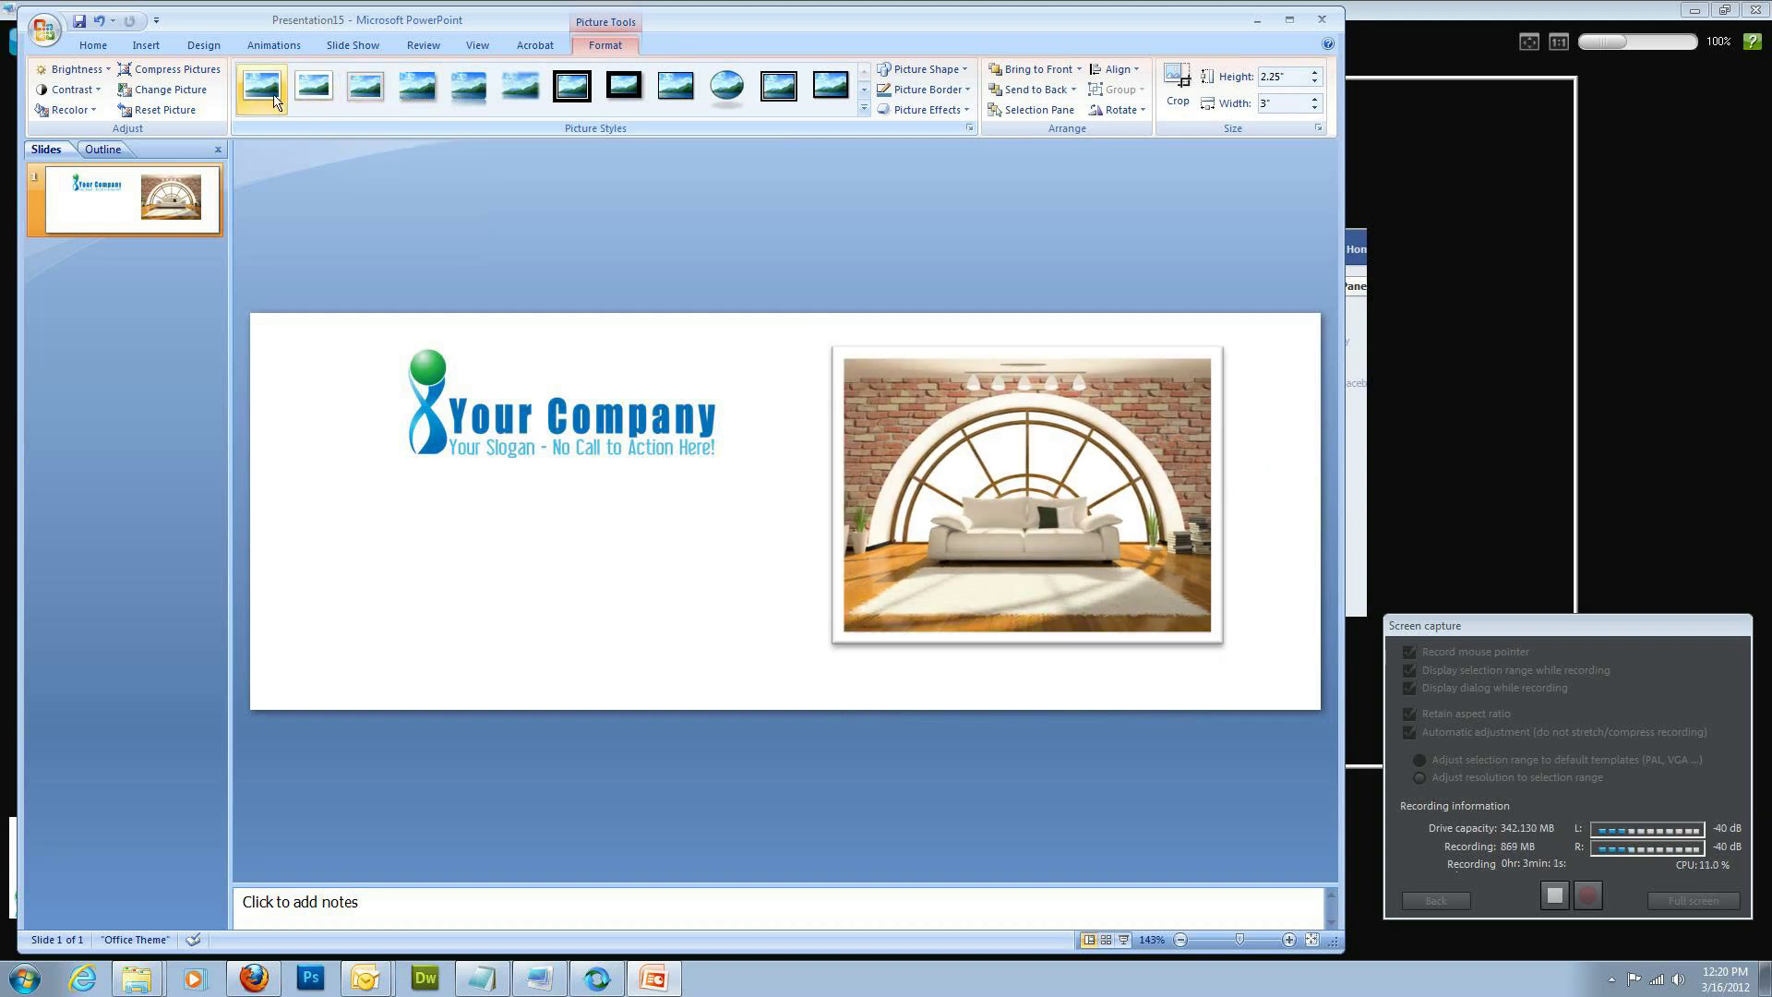
# Give the room photo a tilted, rounded-frame picture style
pyautogui.click(864, 91)
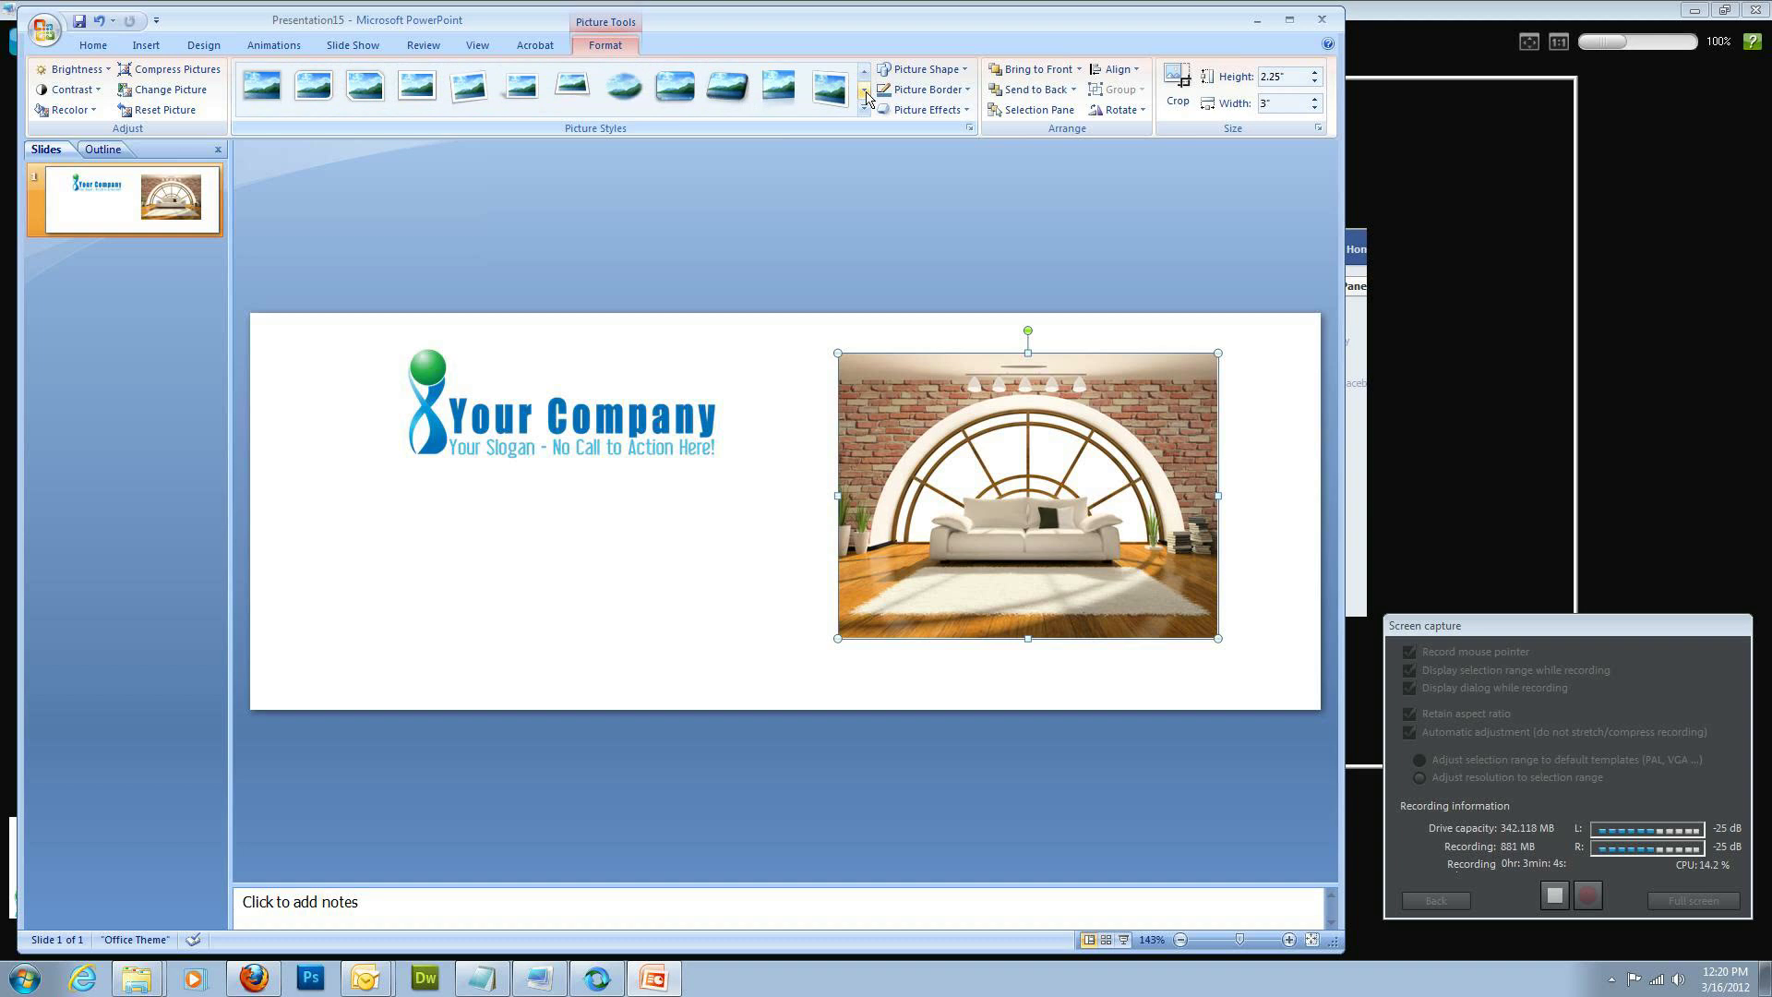
pyautogui.click(734, 93)
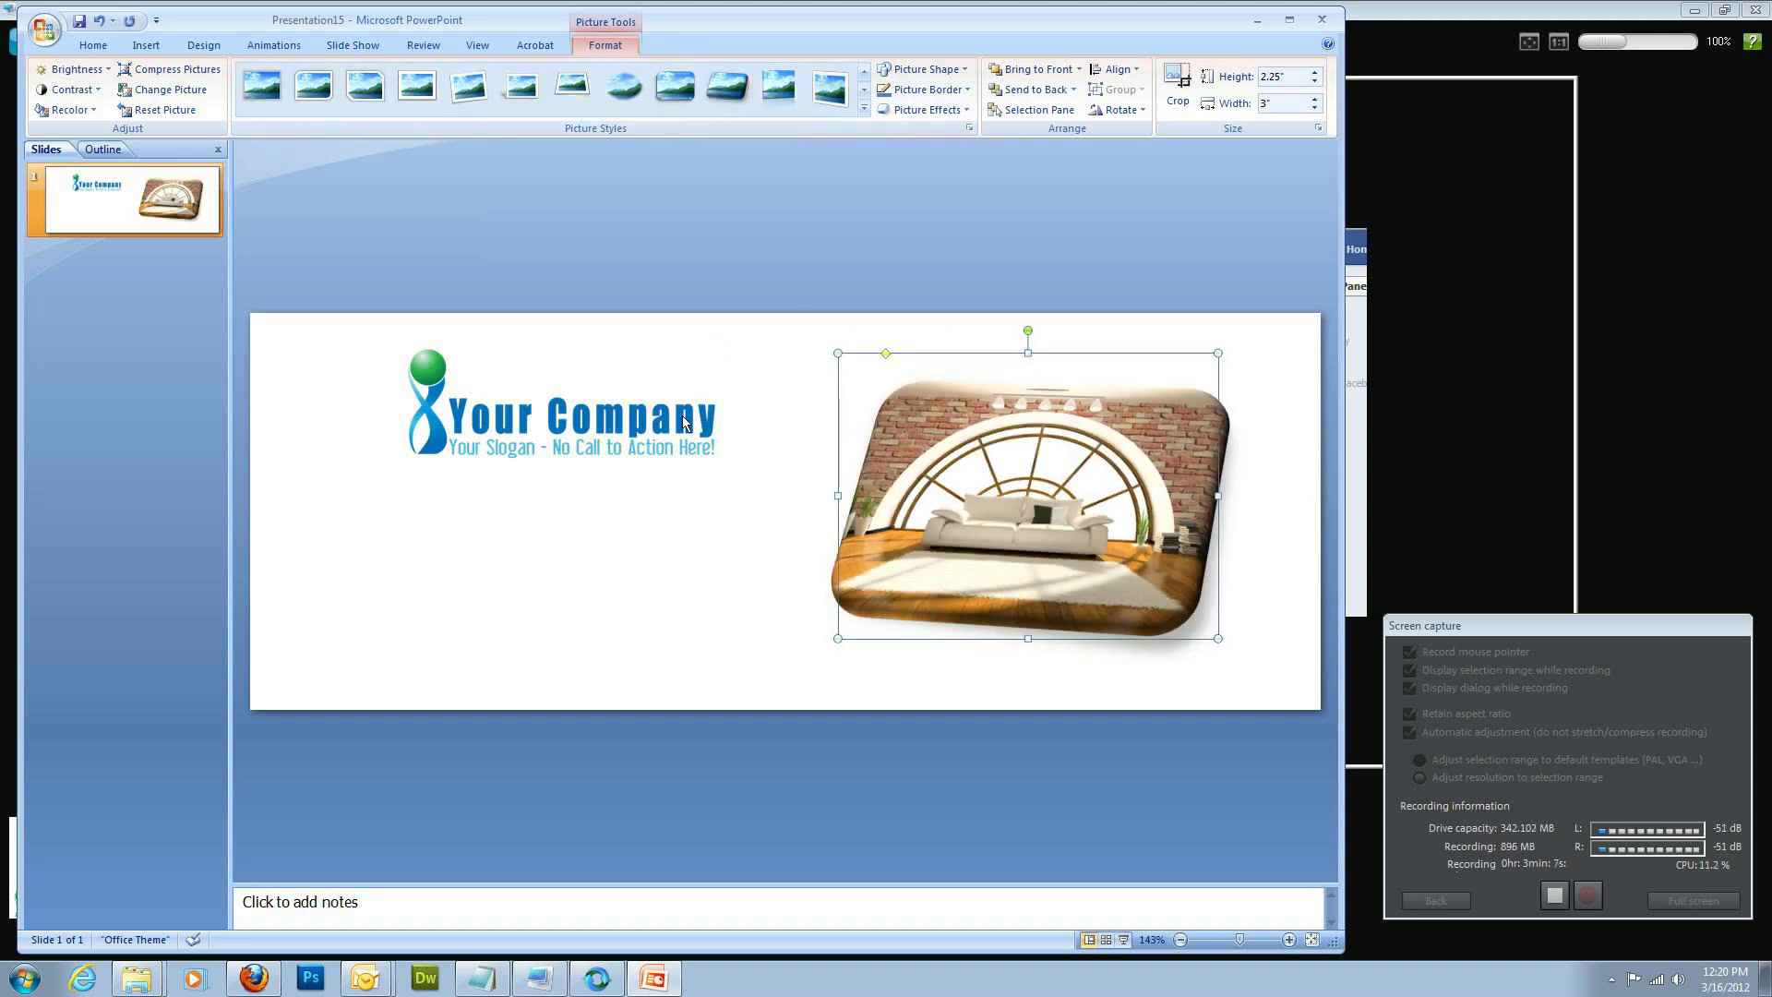
pyautogui.click(202, 45)
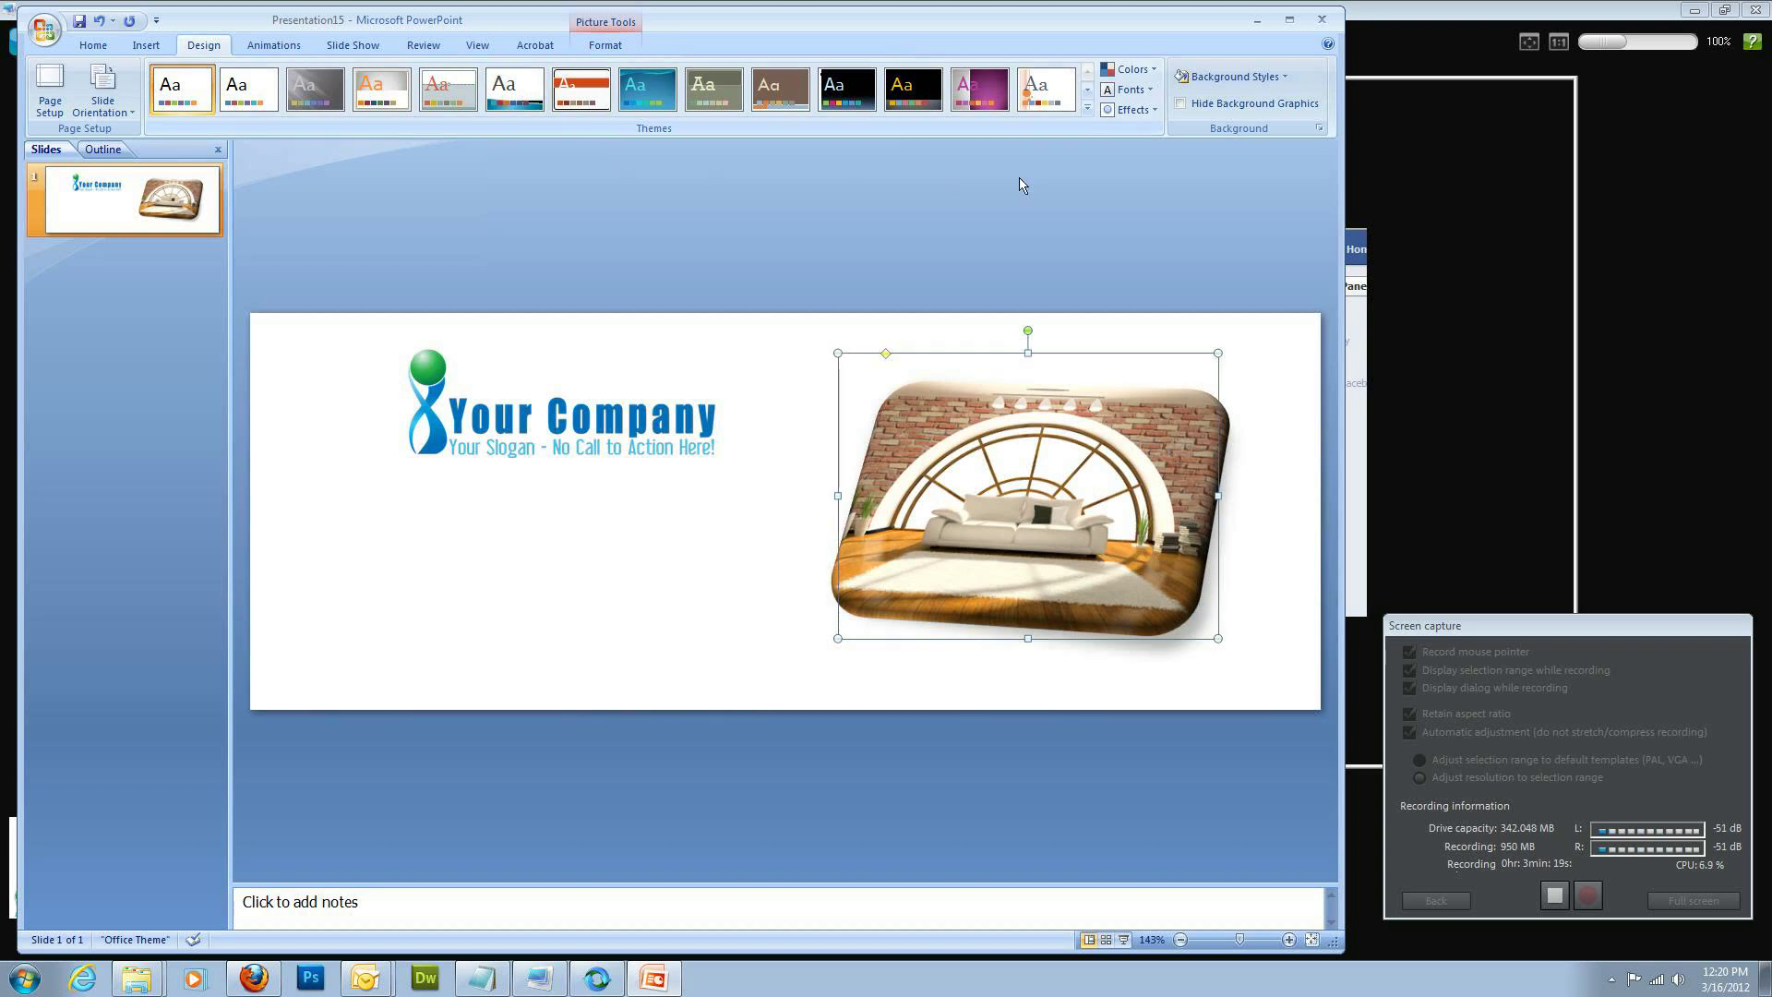
# Apply the Solstice theme to the banner slide, leaving its colour scheme unchanged
pyautogui.click(1087, 89)
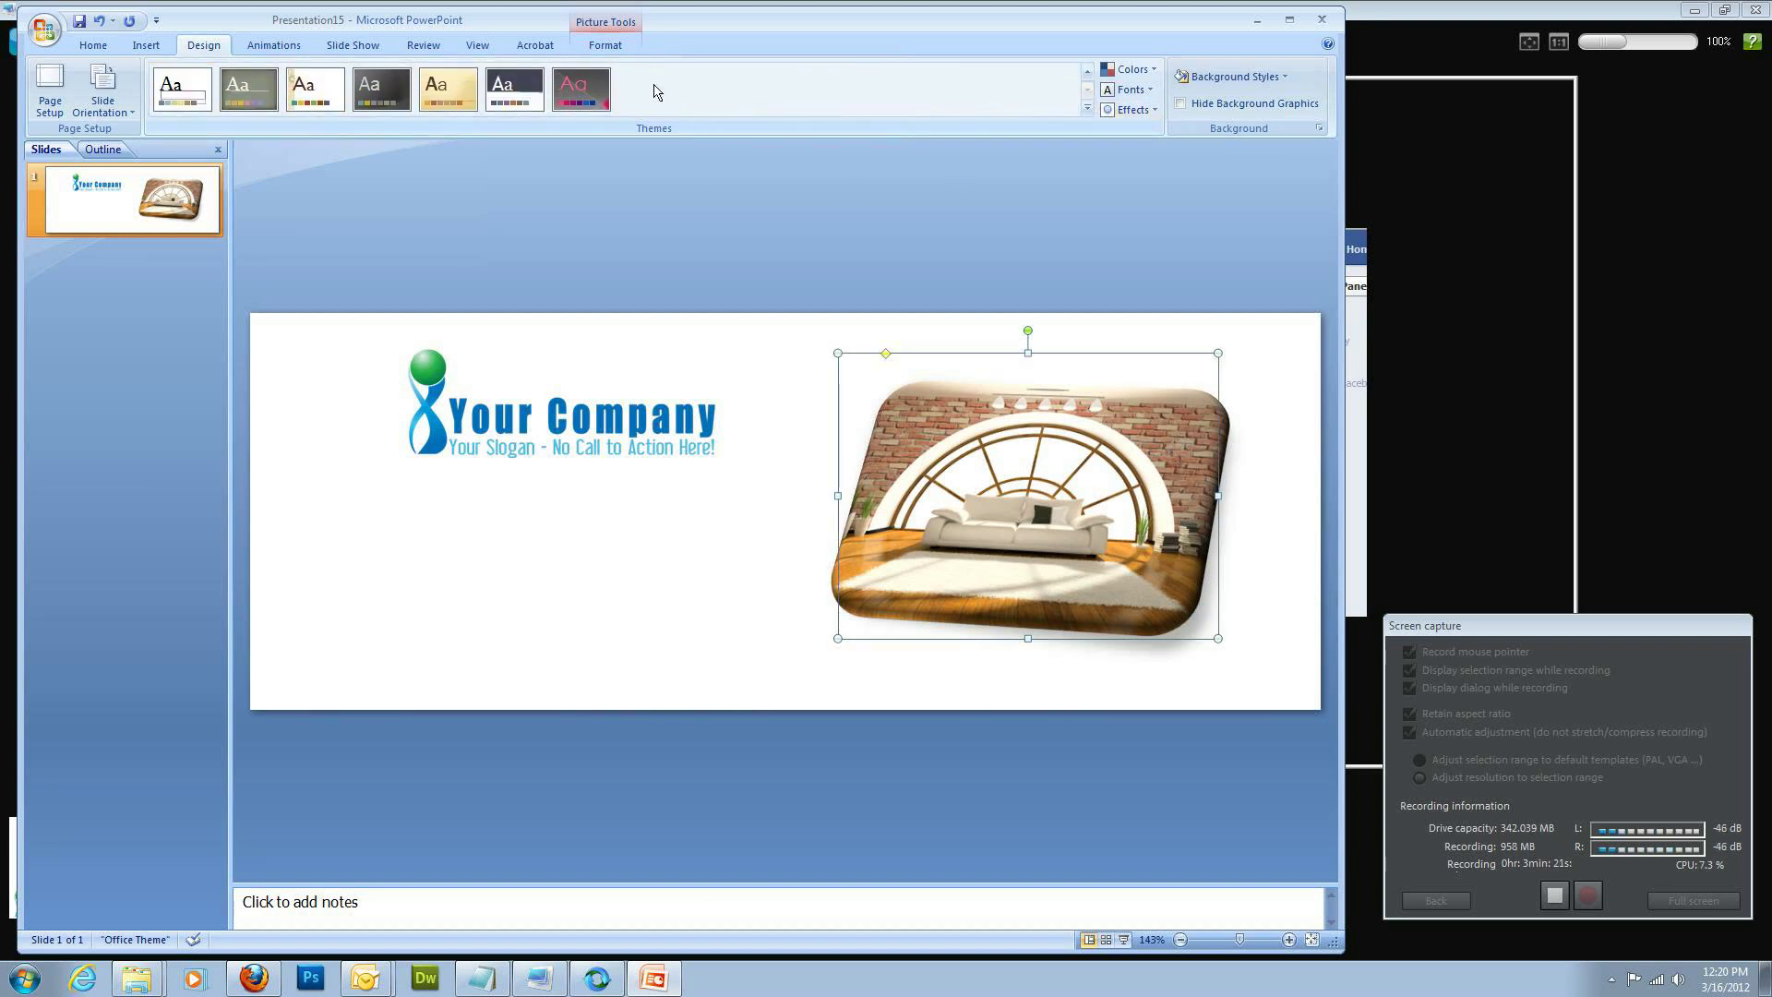
pyautogui.click(312, 95)
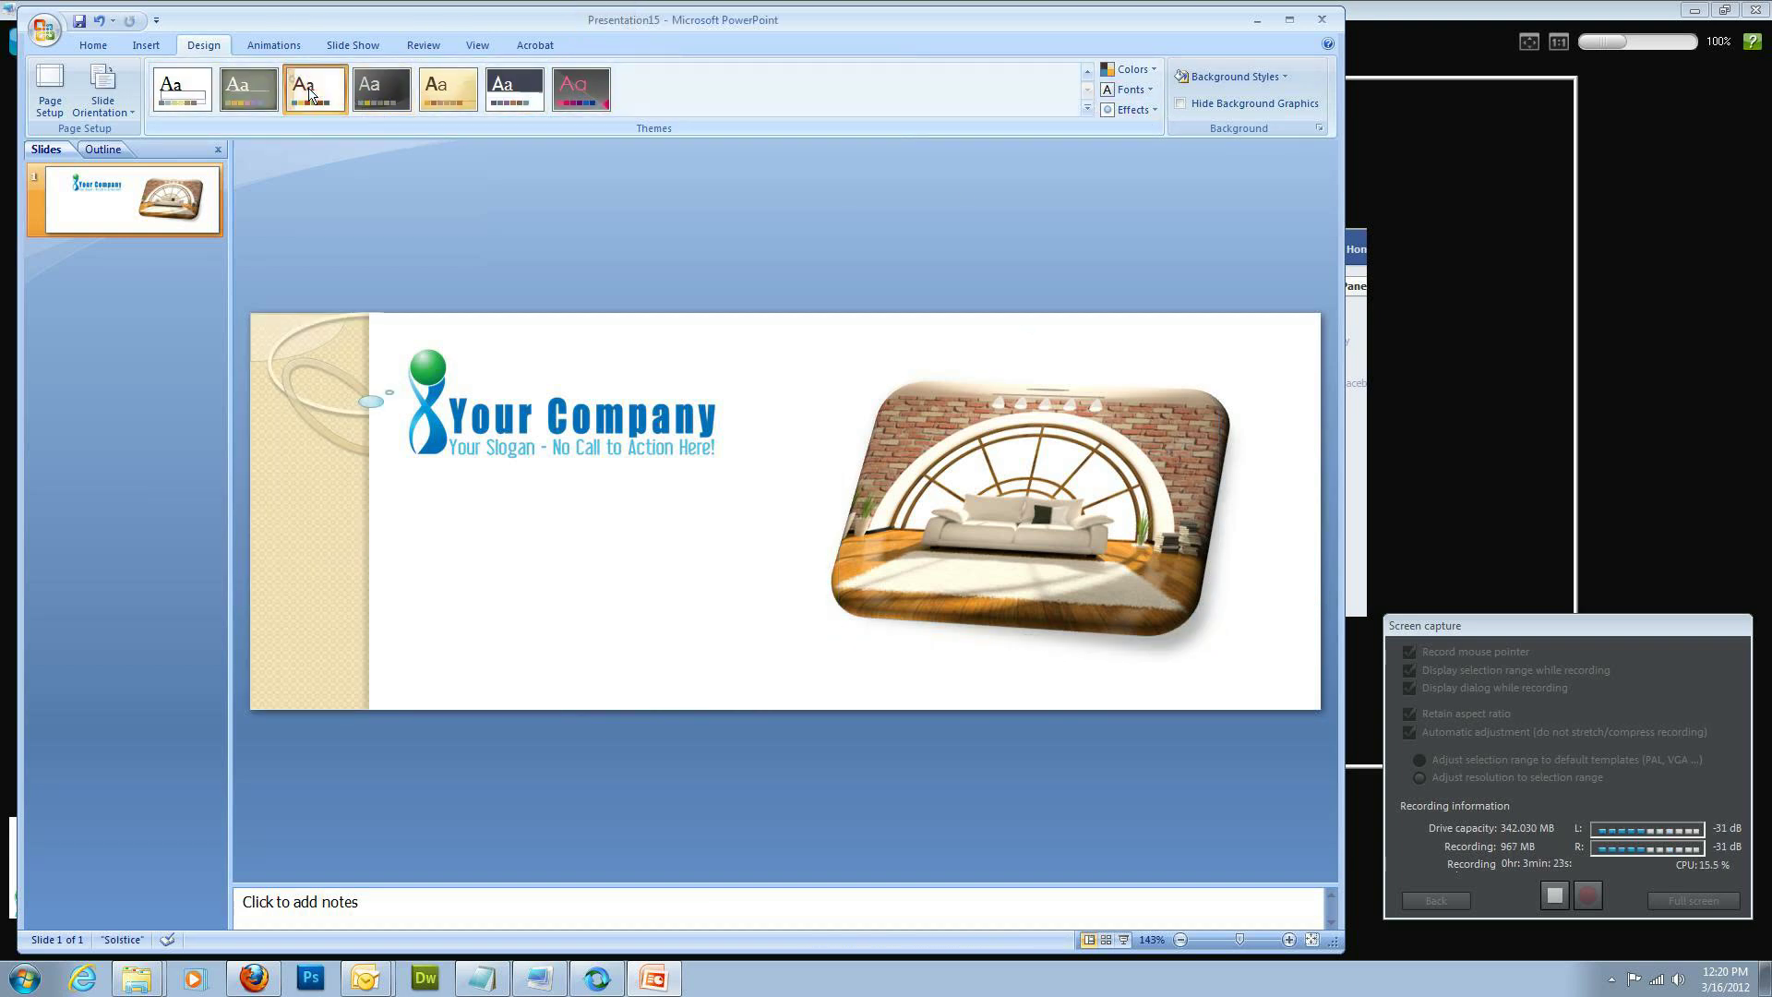
pyautogui.click(1139, 71)
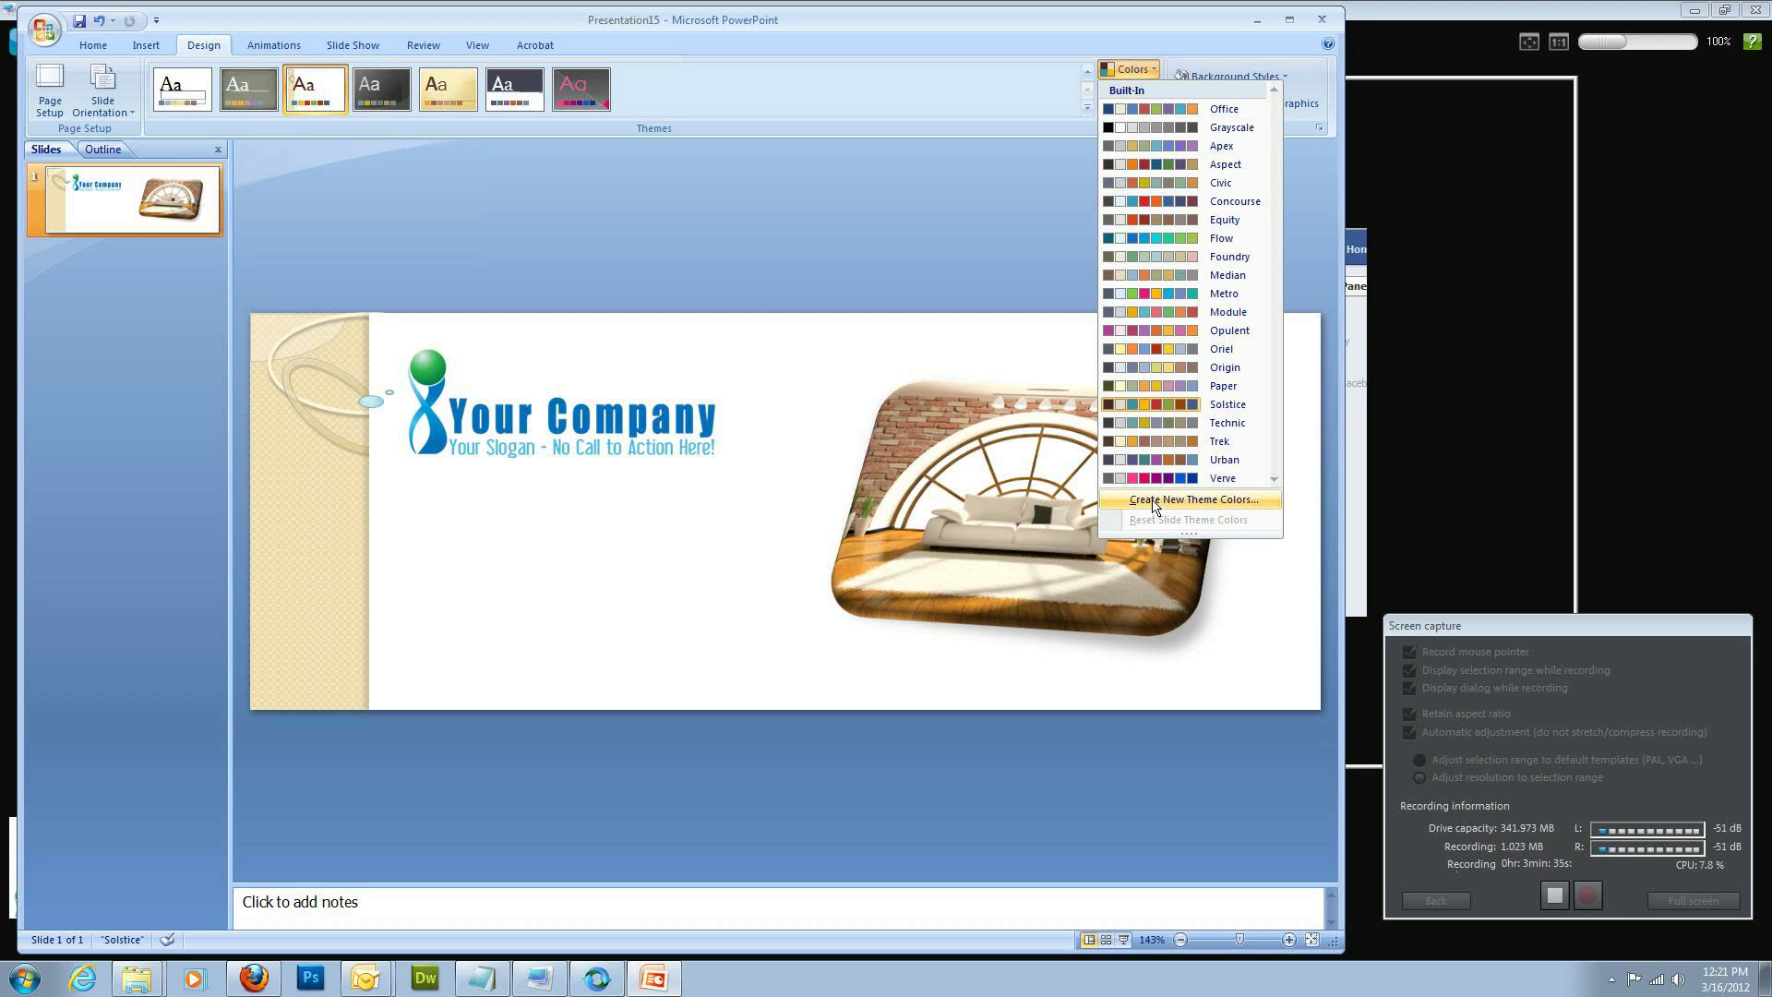
pyautogui.click(479, 625)
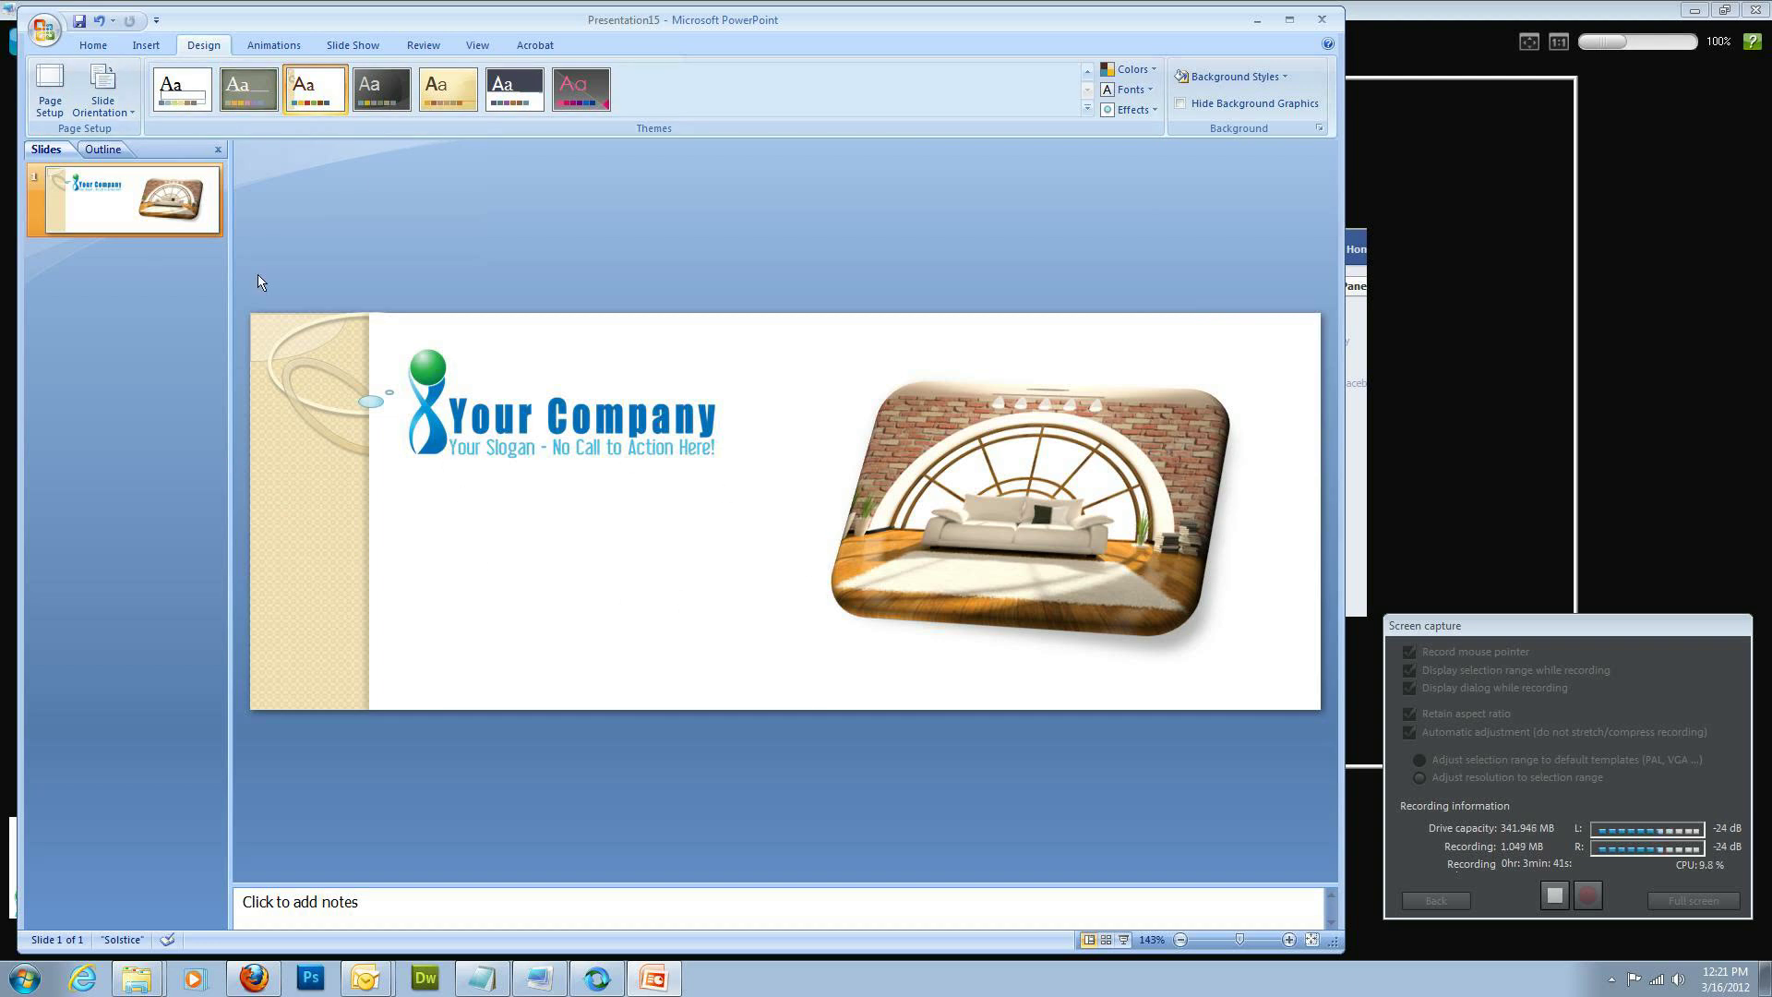
# Draw a thin rectangle bar along the slide's bottom edge, then switch to the MediaPix Facebook page
pyautogui.click(148, 48)
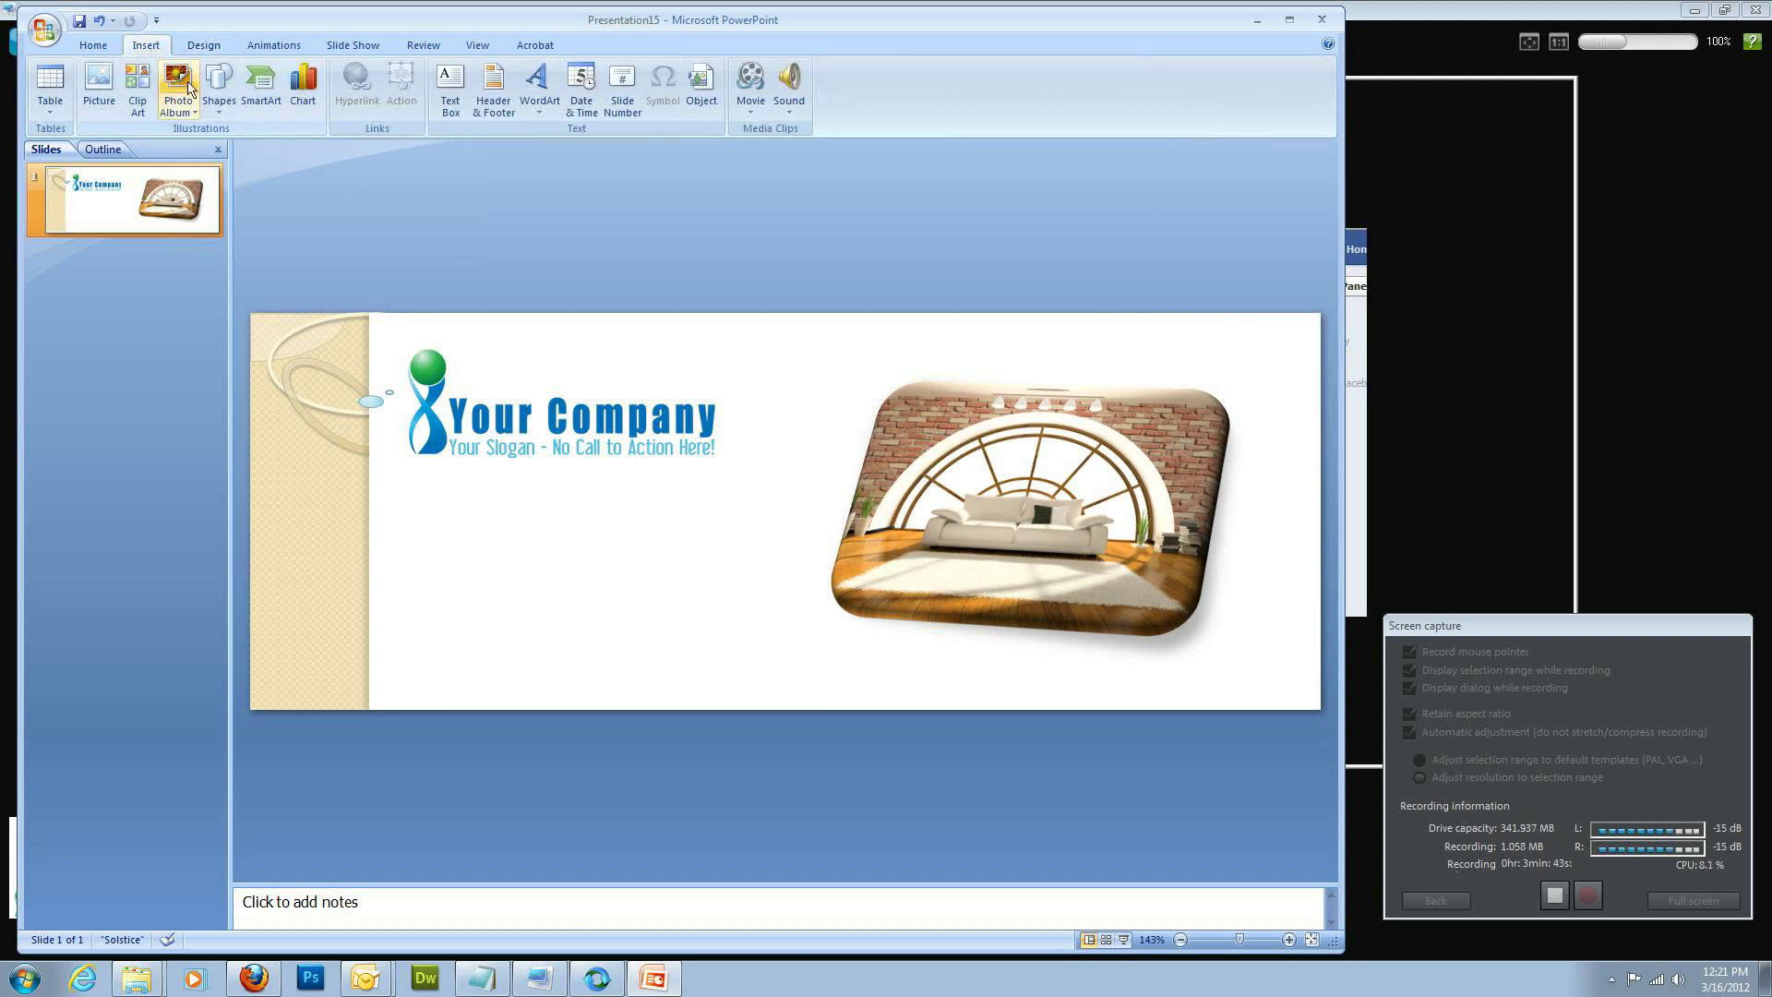
pyautogui.click(219, 87)
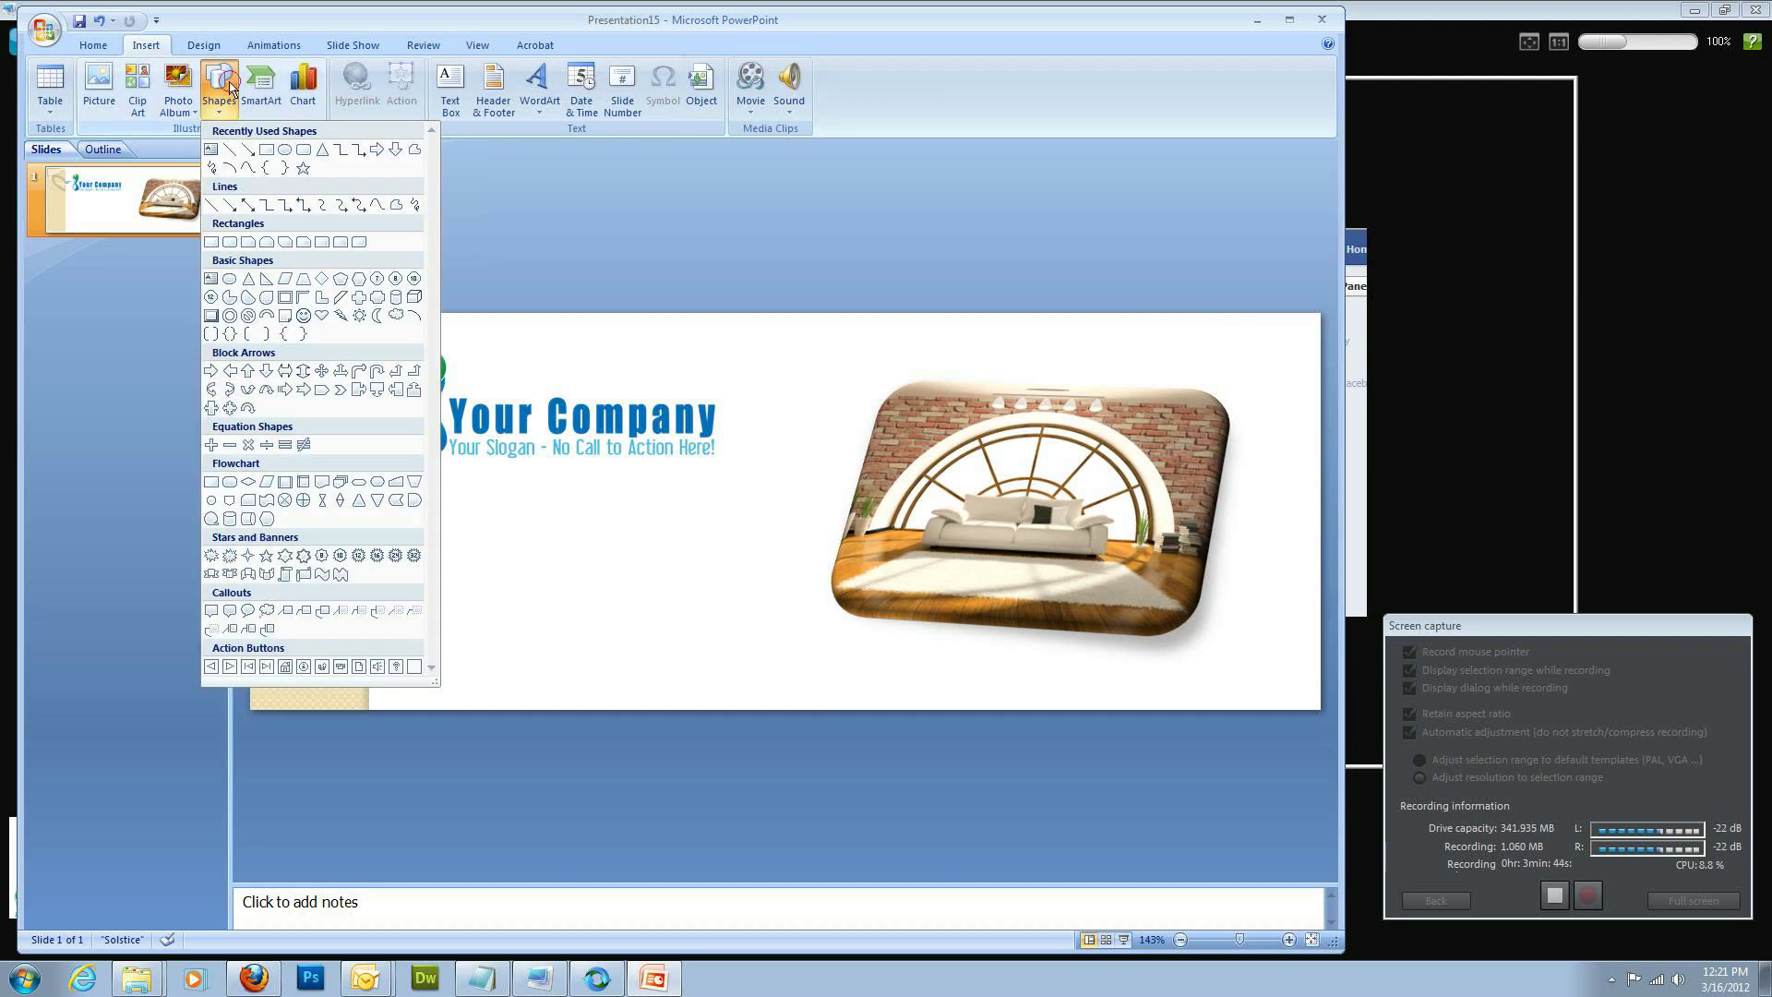
pyautogui.click(267, 150)
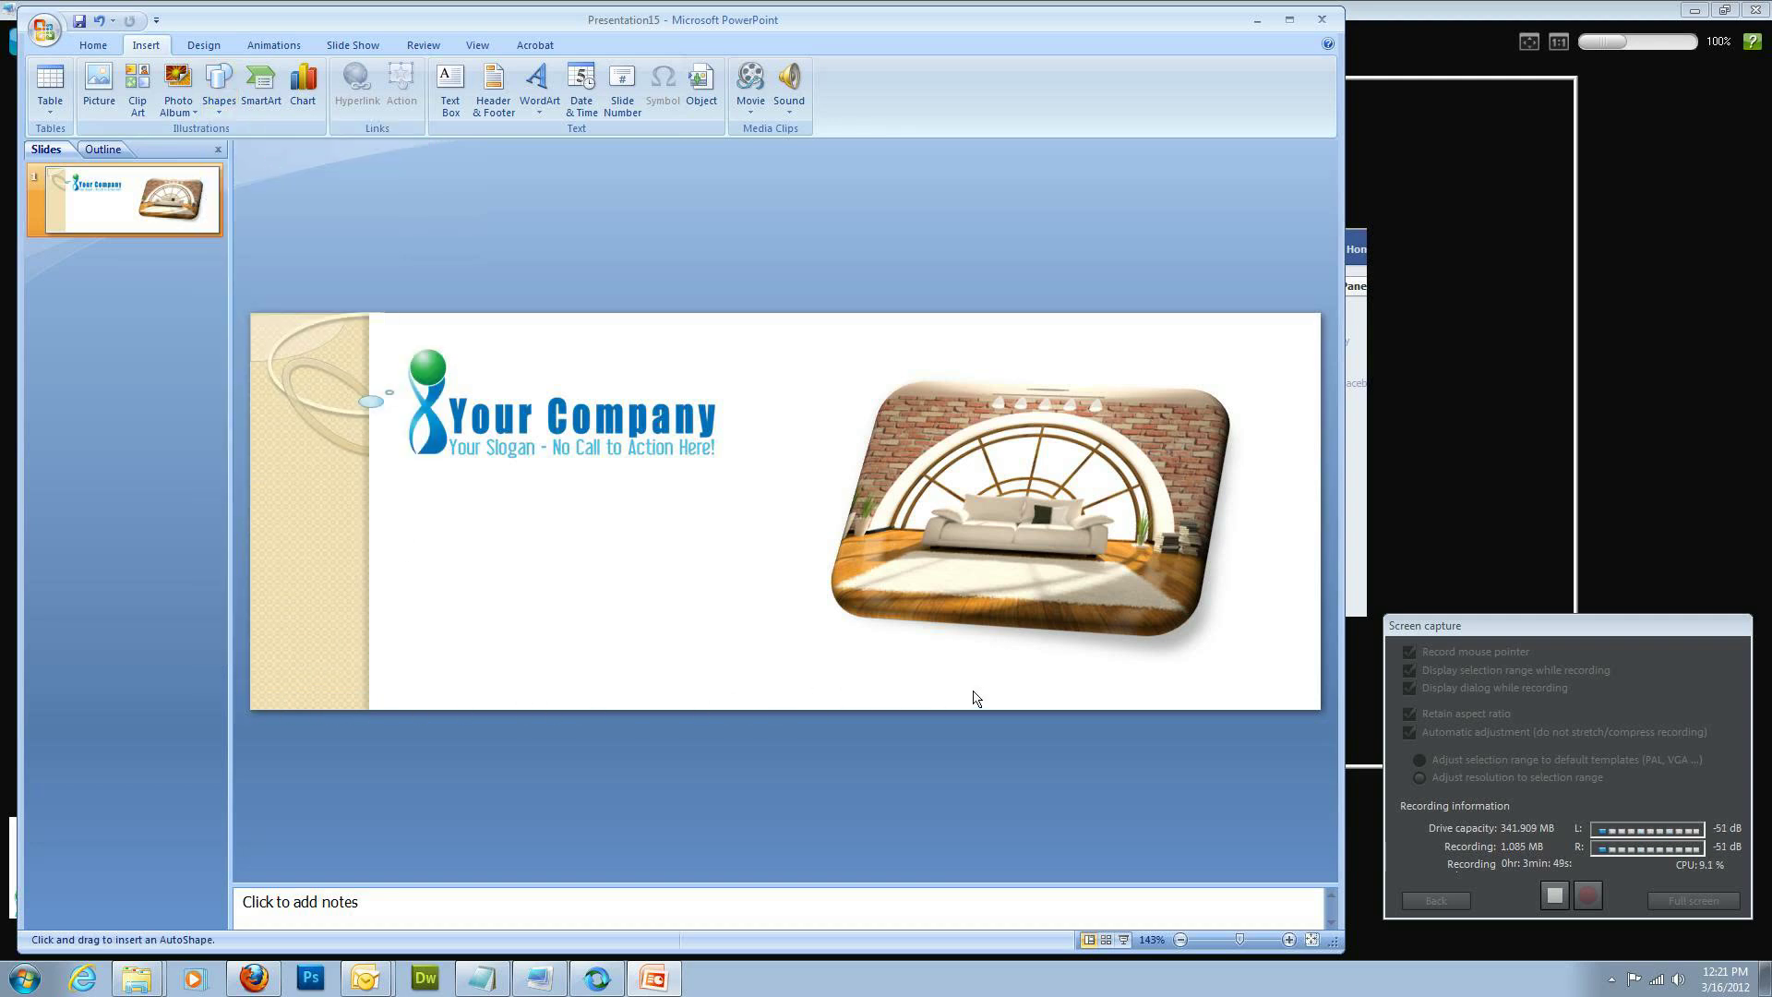
pyautogui.moveTo(1288, 698); pyautogui.dragTo(1321, 707)
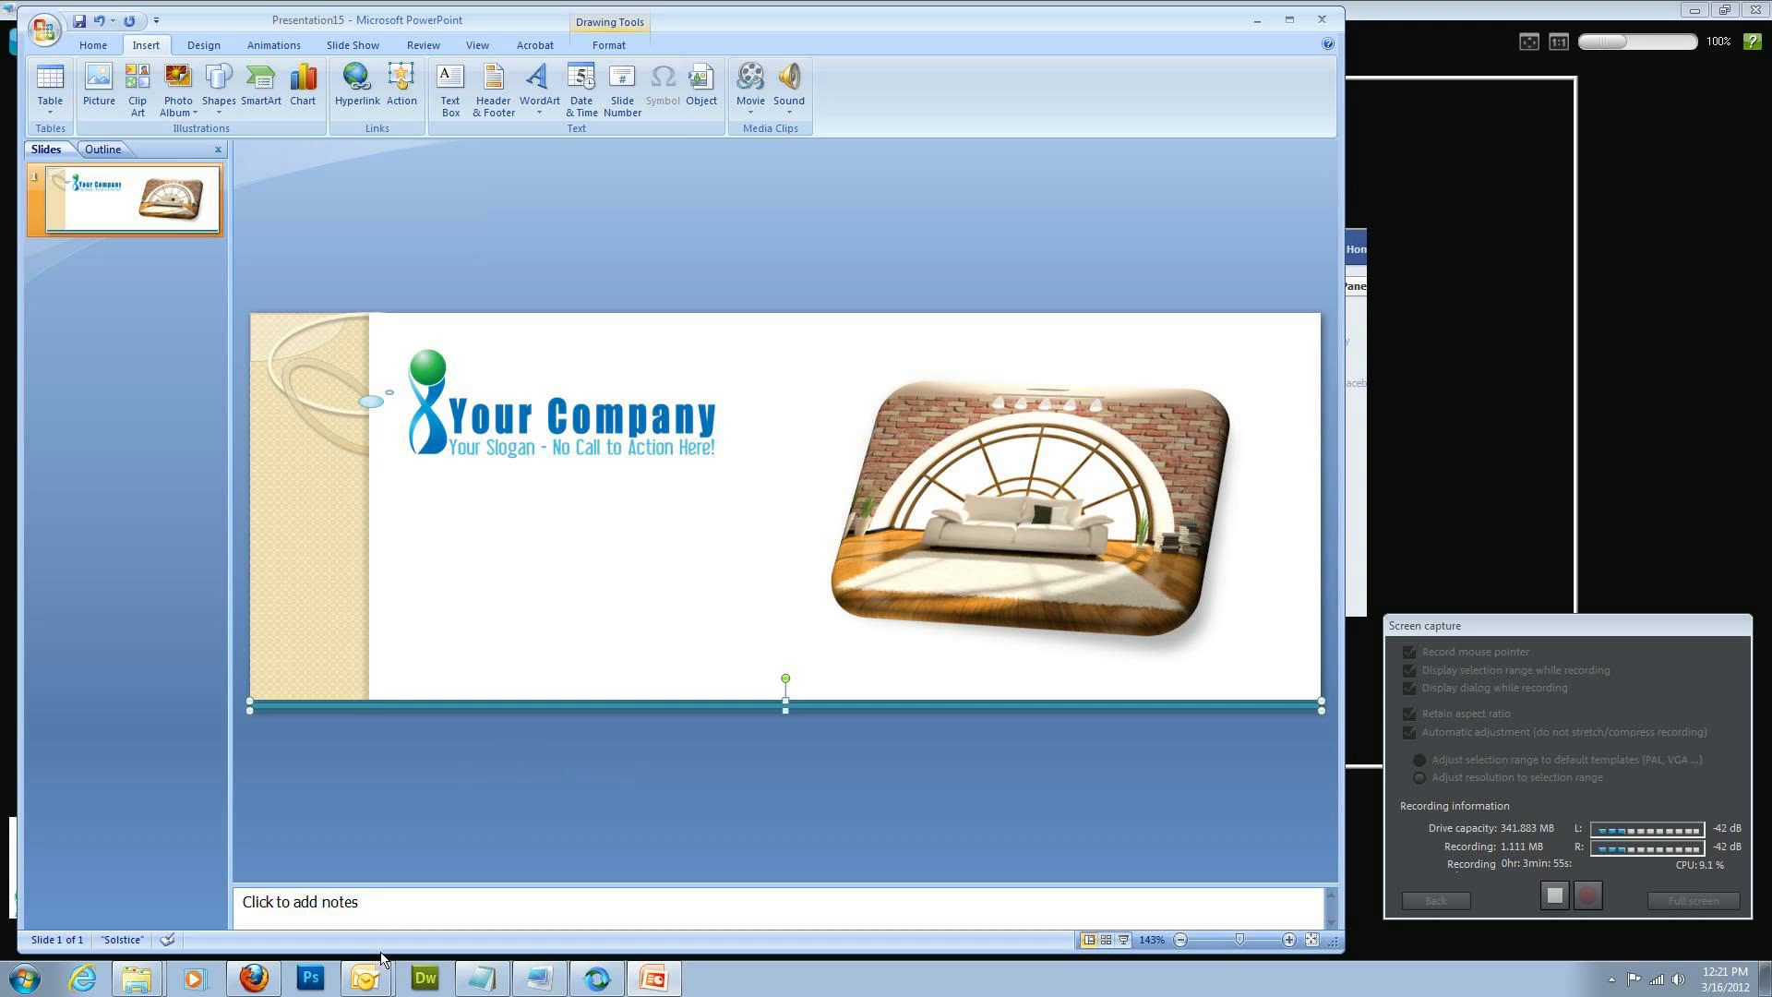
pyautogui.click(251, 980)
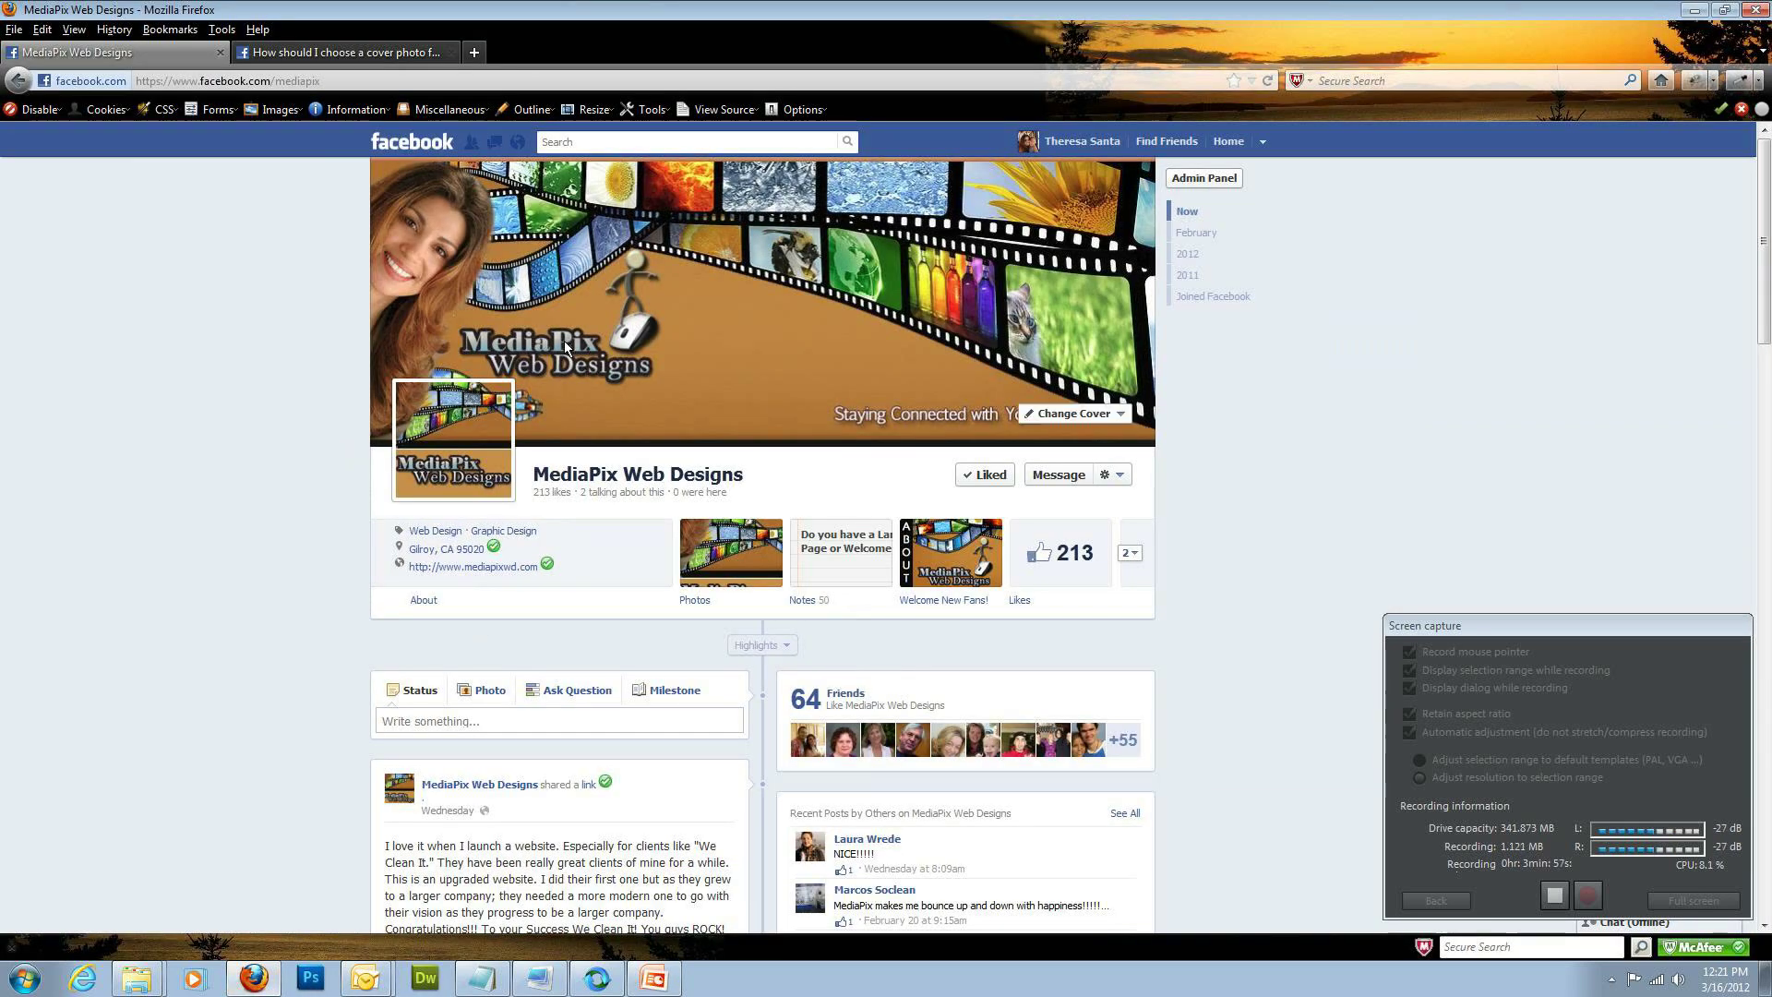
# Search Facebook for 'we', view the We Clean It page's cover, then return to PowerPoint
pyautogui.click(596, 145)
pyautogui.write('we')
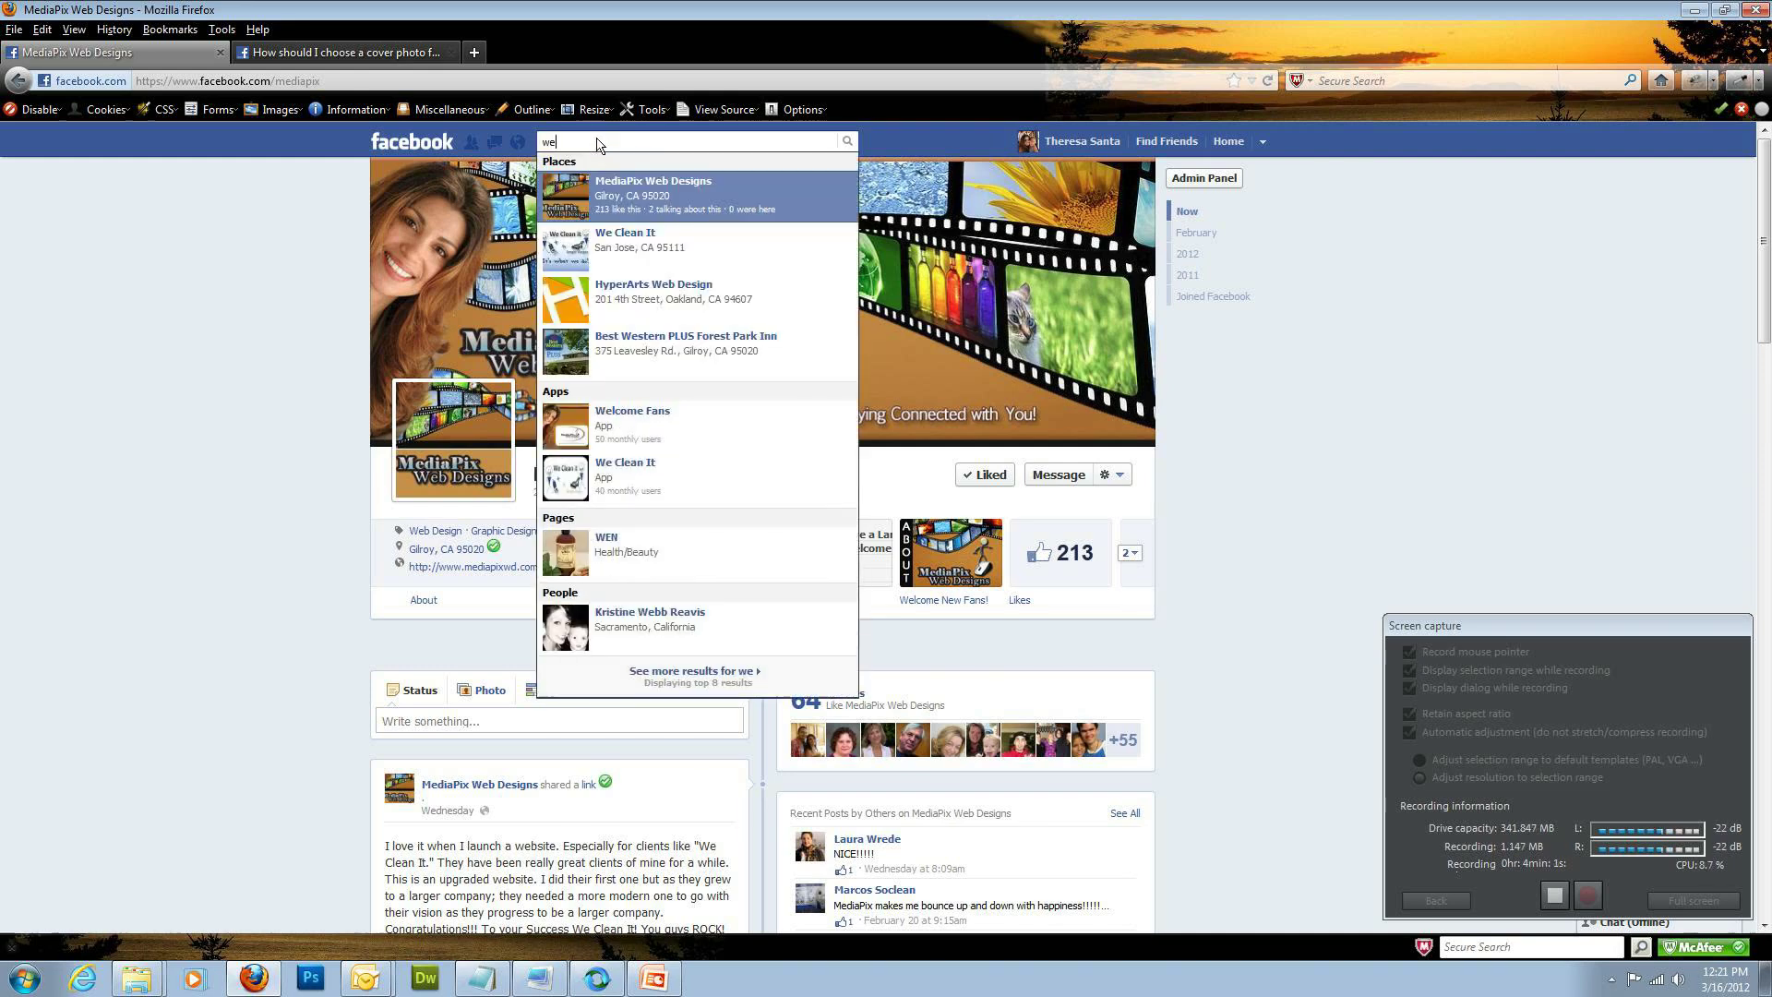
pyautogui.click(636, 246)
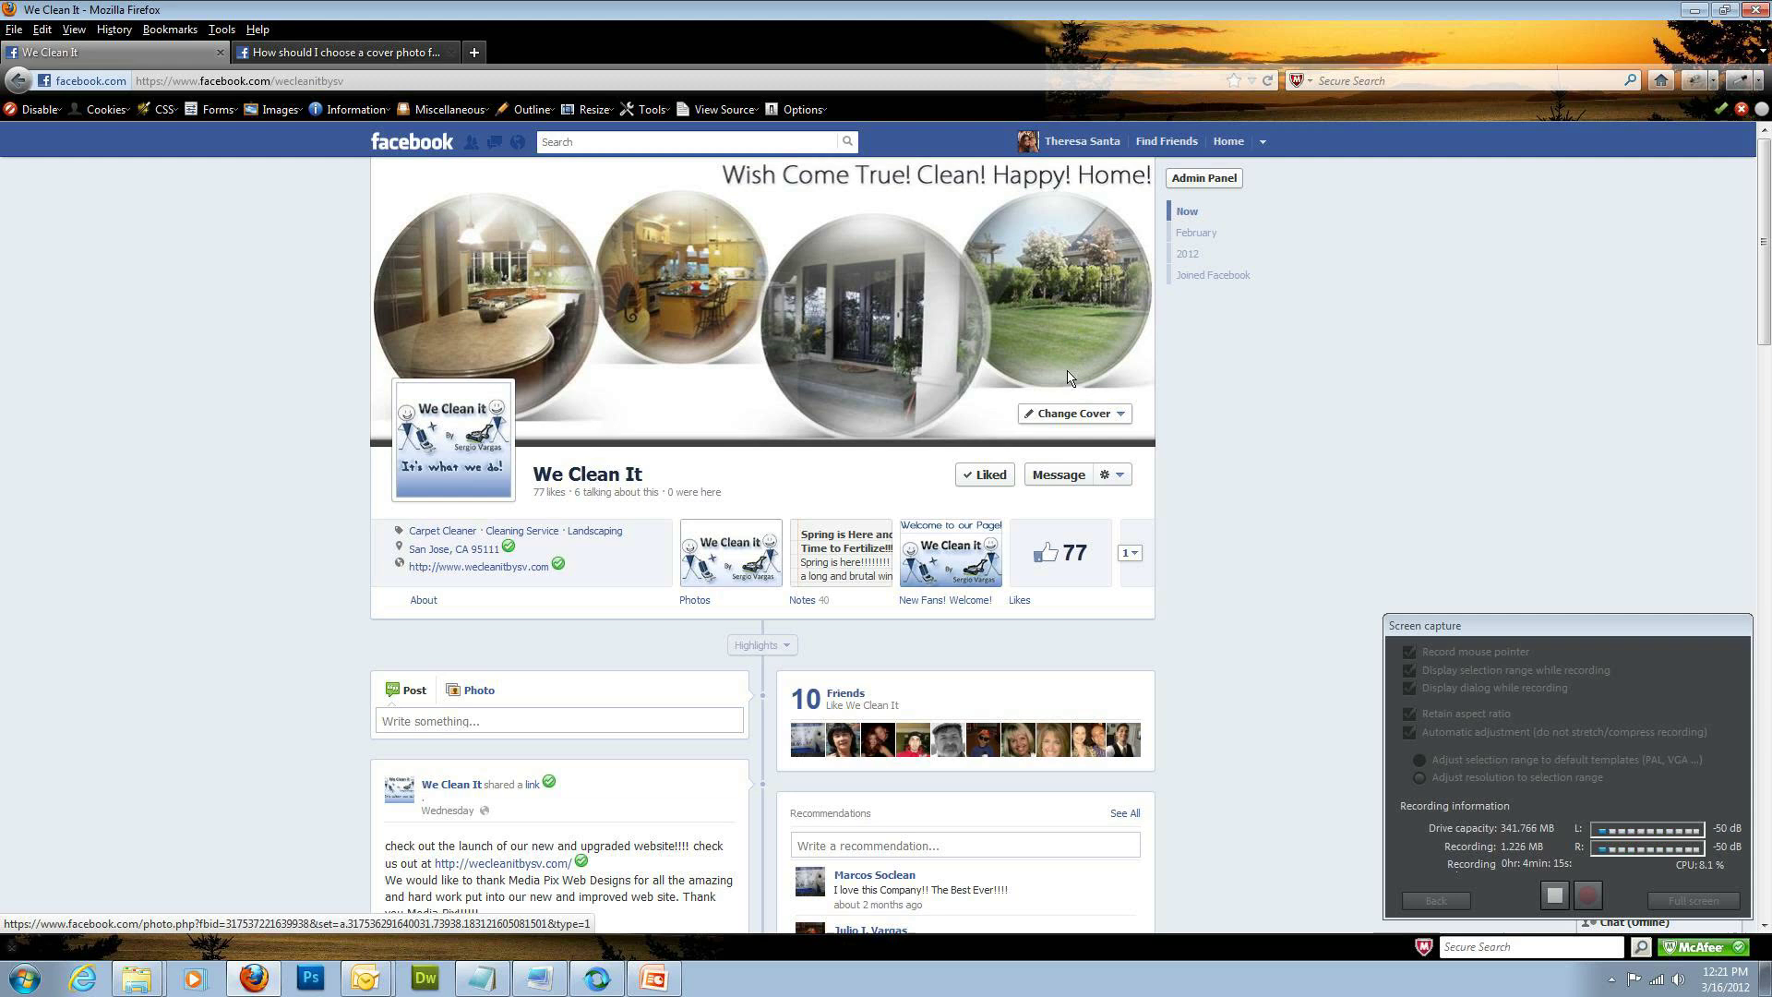
pyautogui.click(654, 979)
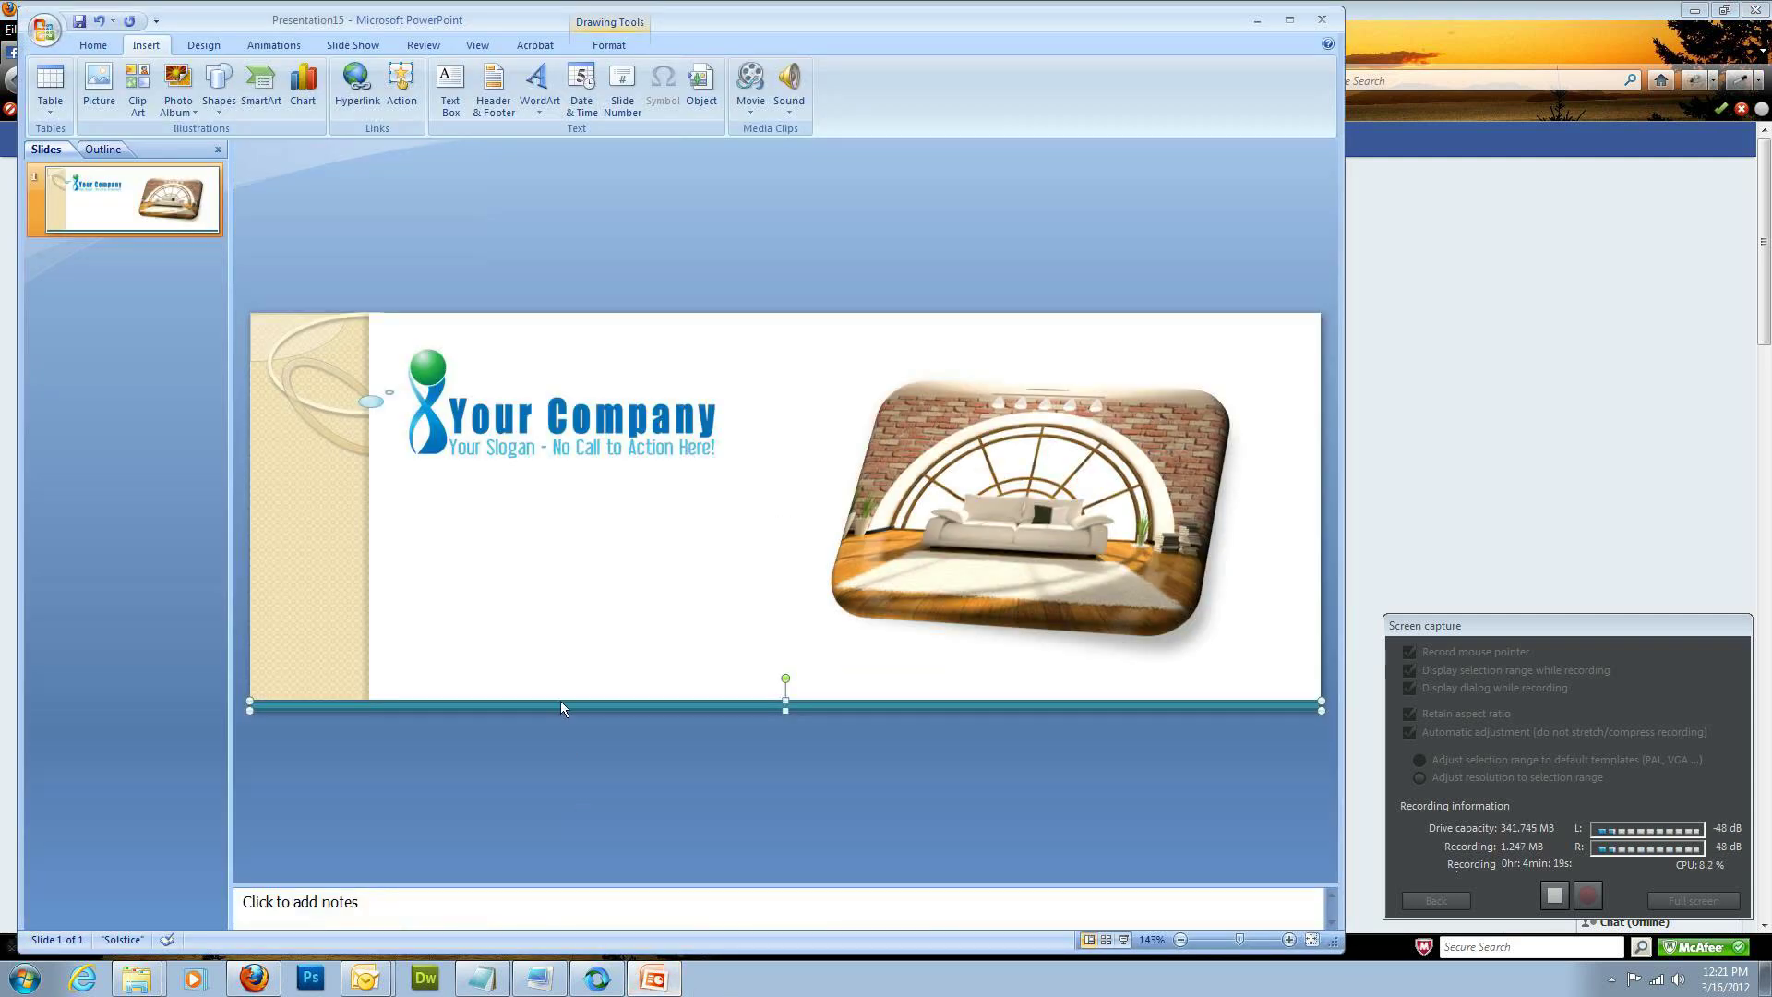
# Give the bottom bar a gradient fill and make it slightly taller
pyautogui.rightClick(629, 703)
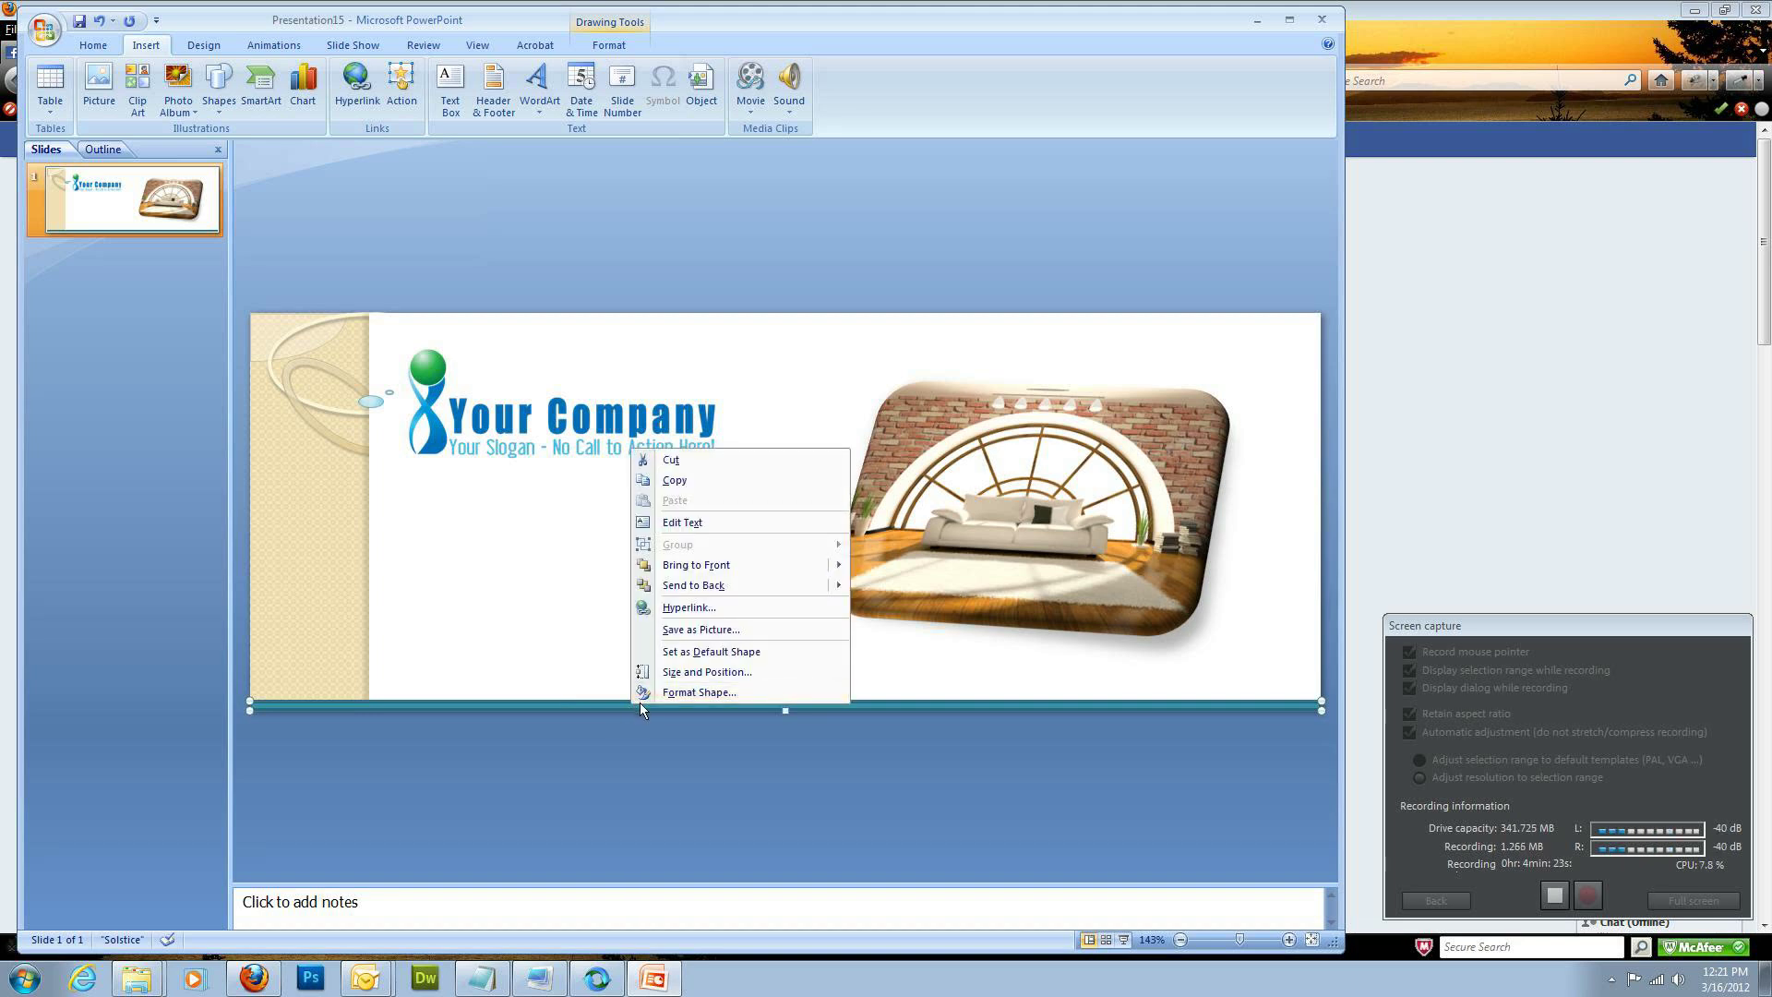
pyautogui.click(656, 694)
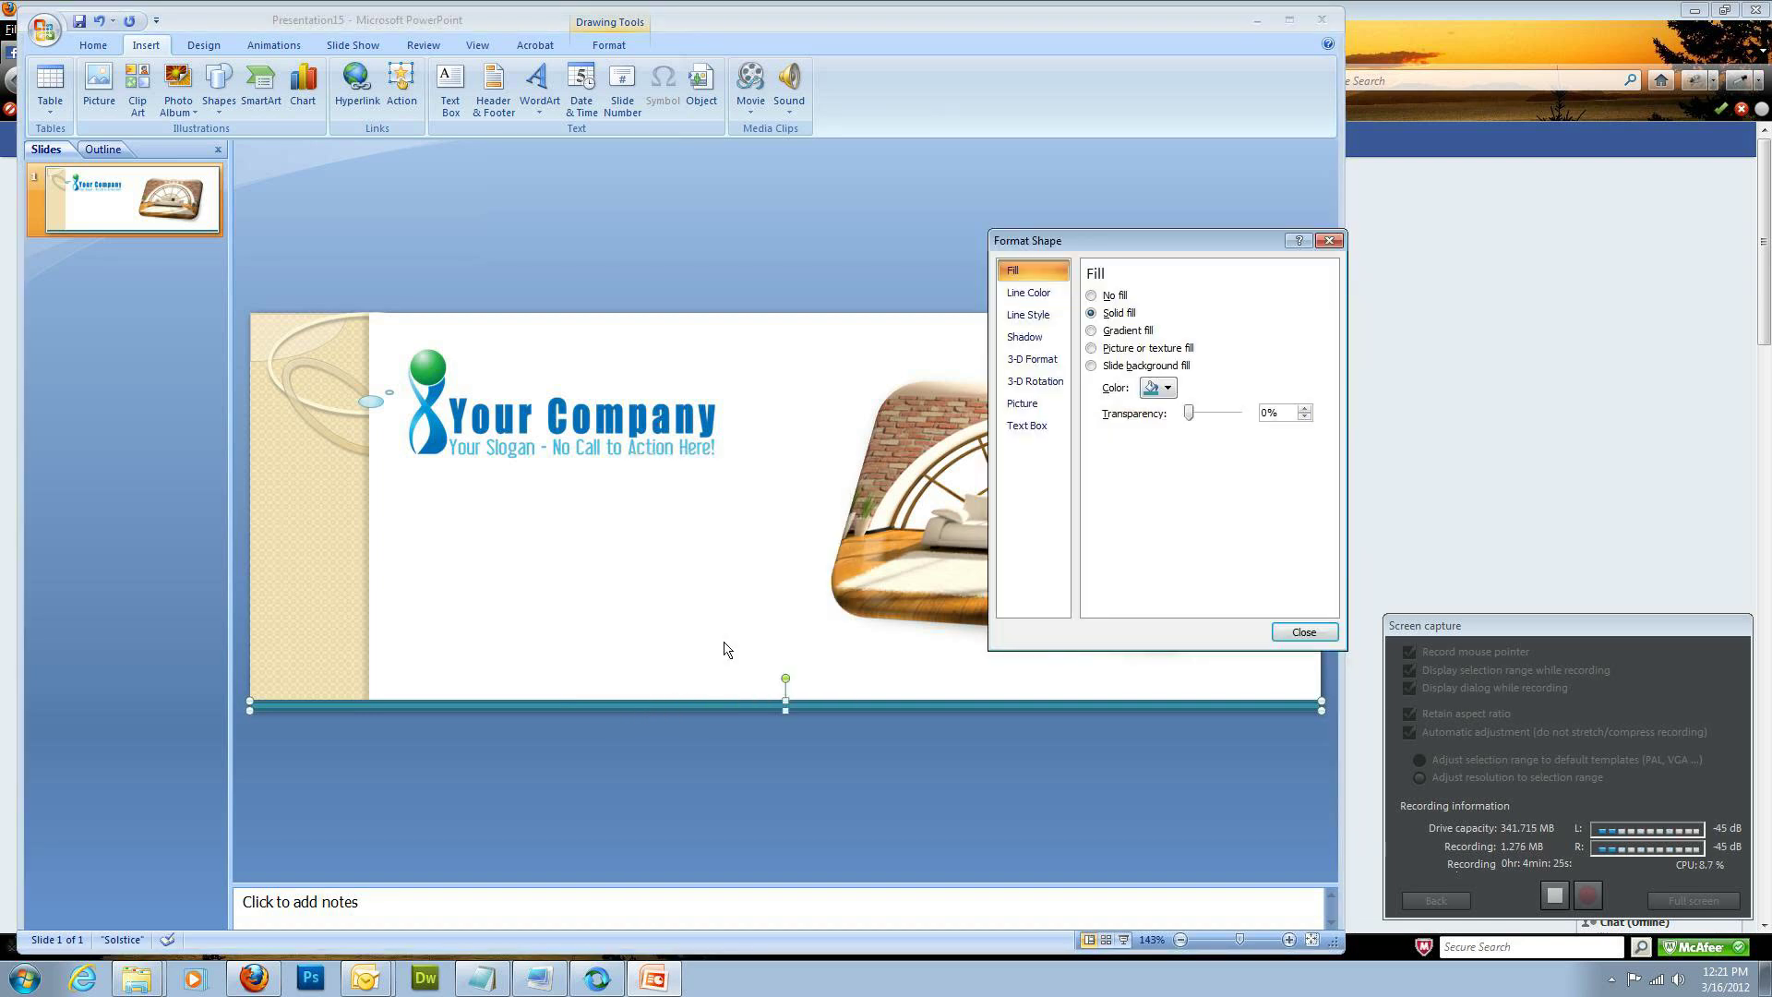
pyautogui.click(1024, 292)
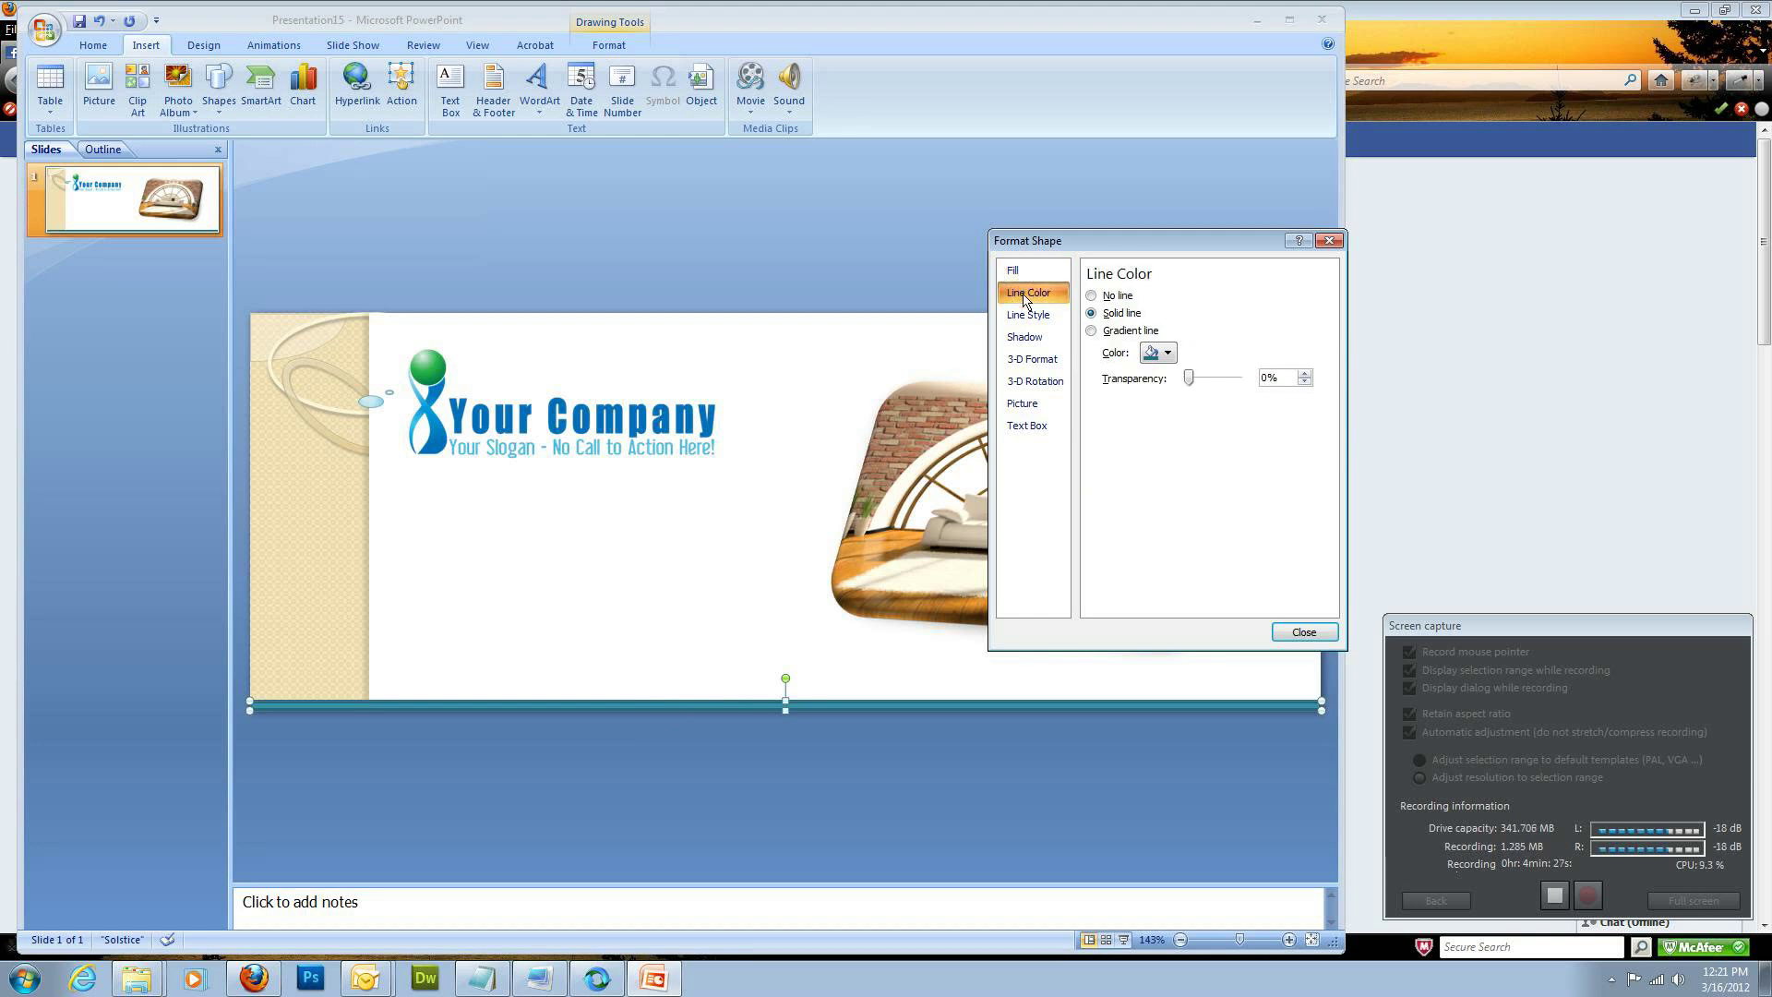
pyautogui.click(1092, 296)
pyautogui.click(1014, 269)
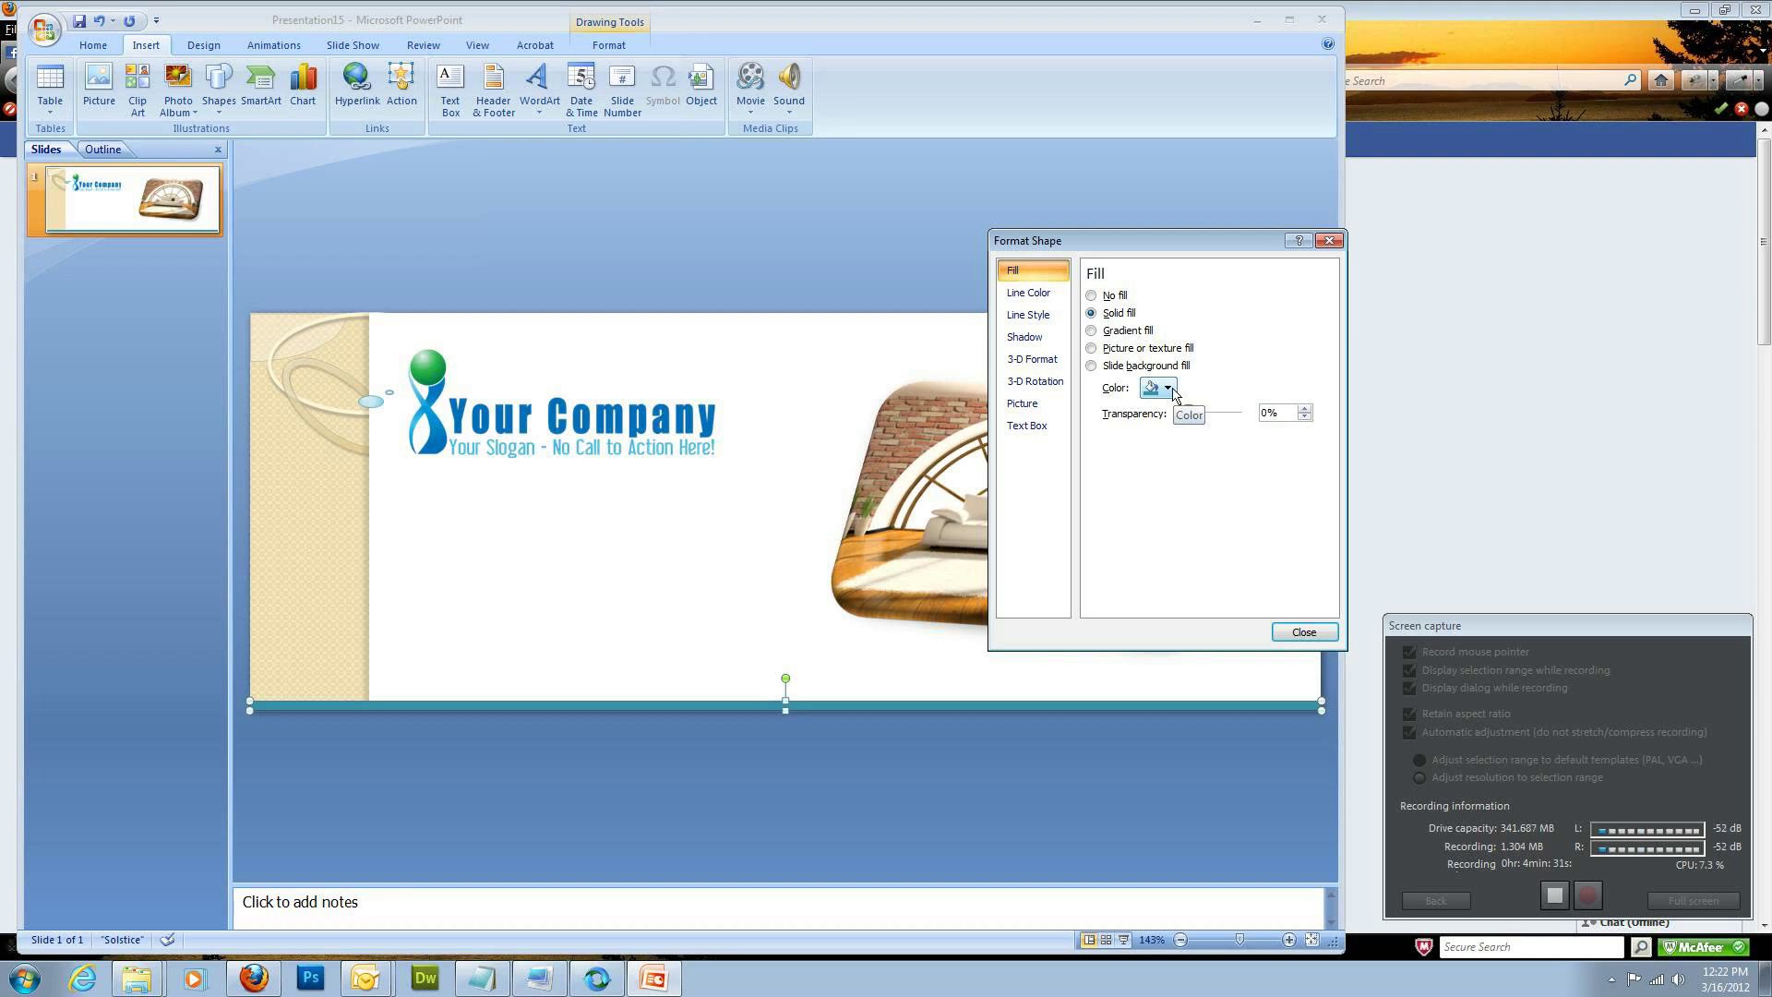
pyautogui.click(1131, 331)
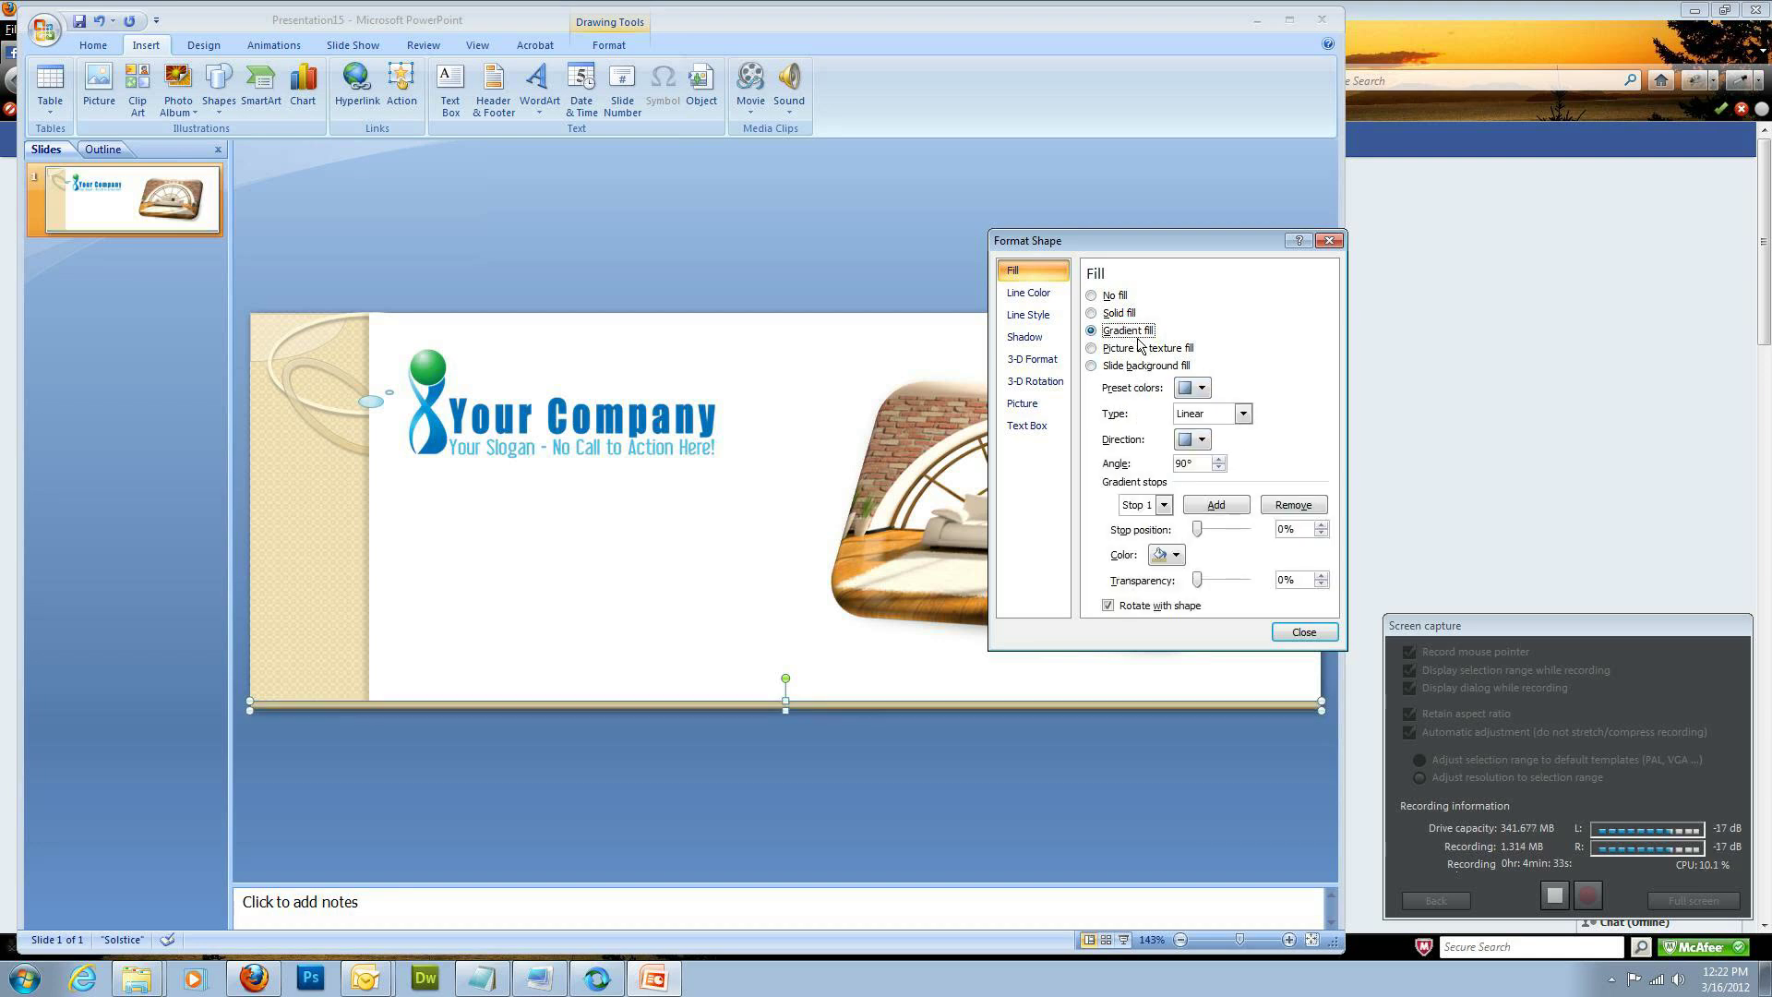
pyautogui.moveTo(785, 704); pyautogui.dragTo(786, 692)
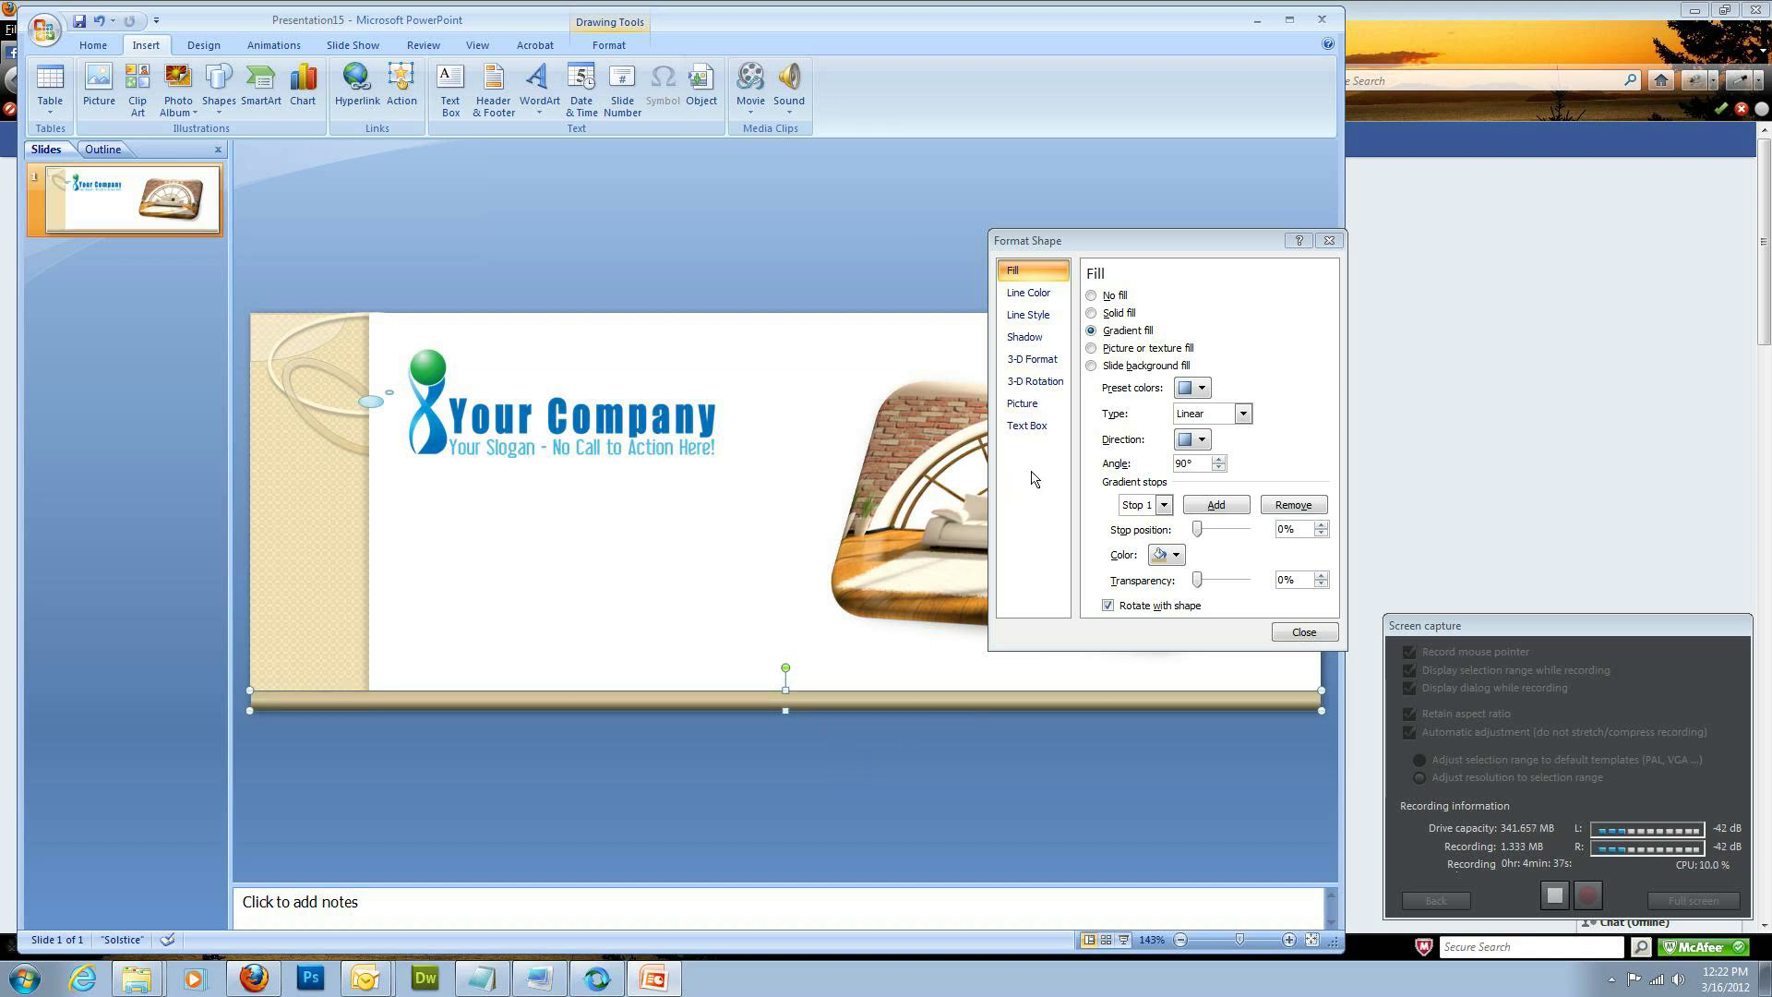
# Set the first and second gradient stops to tan theme colours
pyautogui.click(1162, 504)
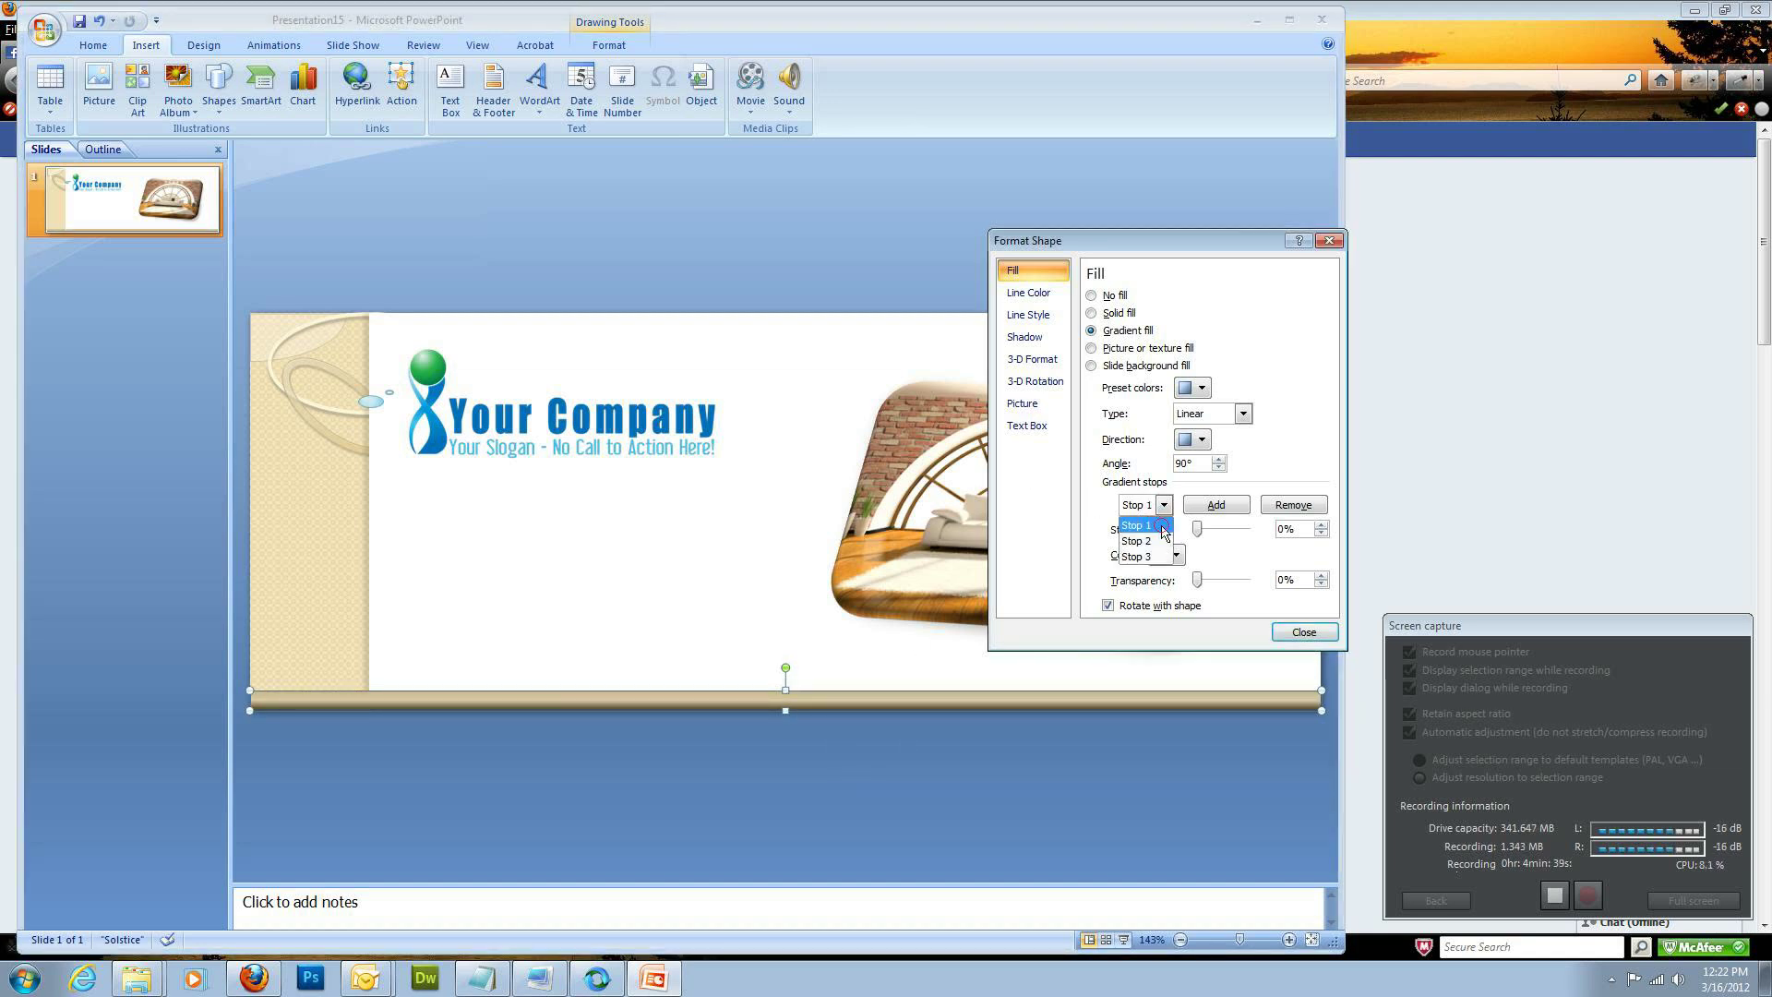
pyautogui.click(1159, 520)
pyautogui.click(1174, 555)
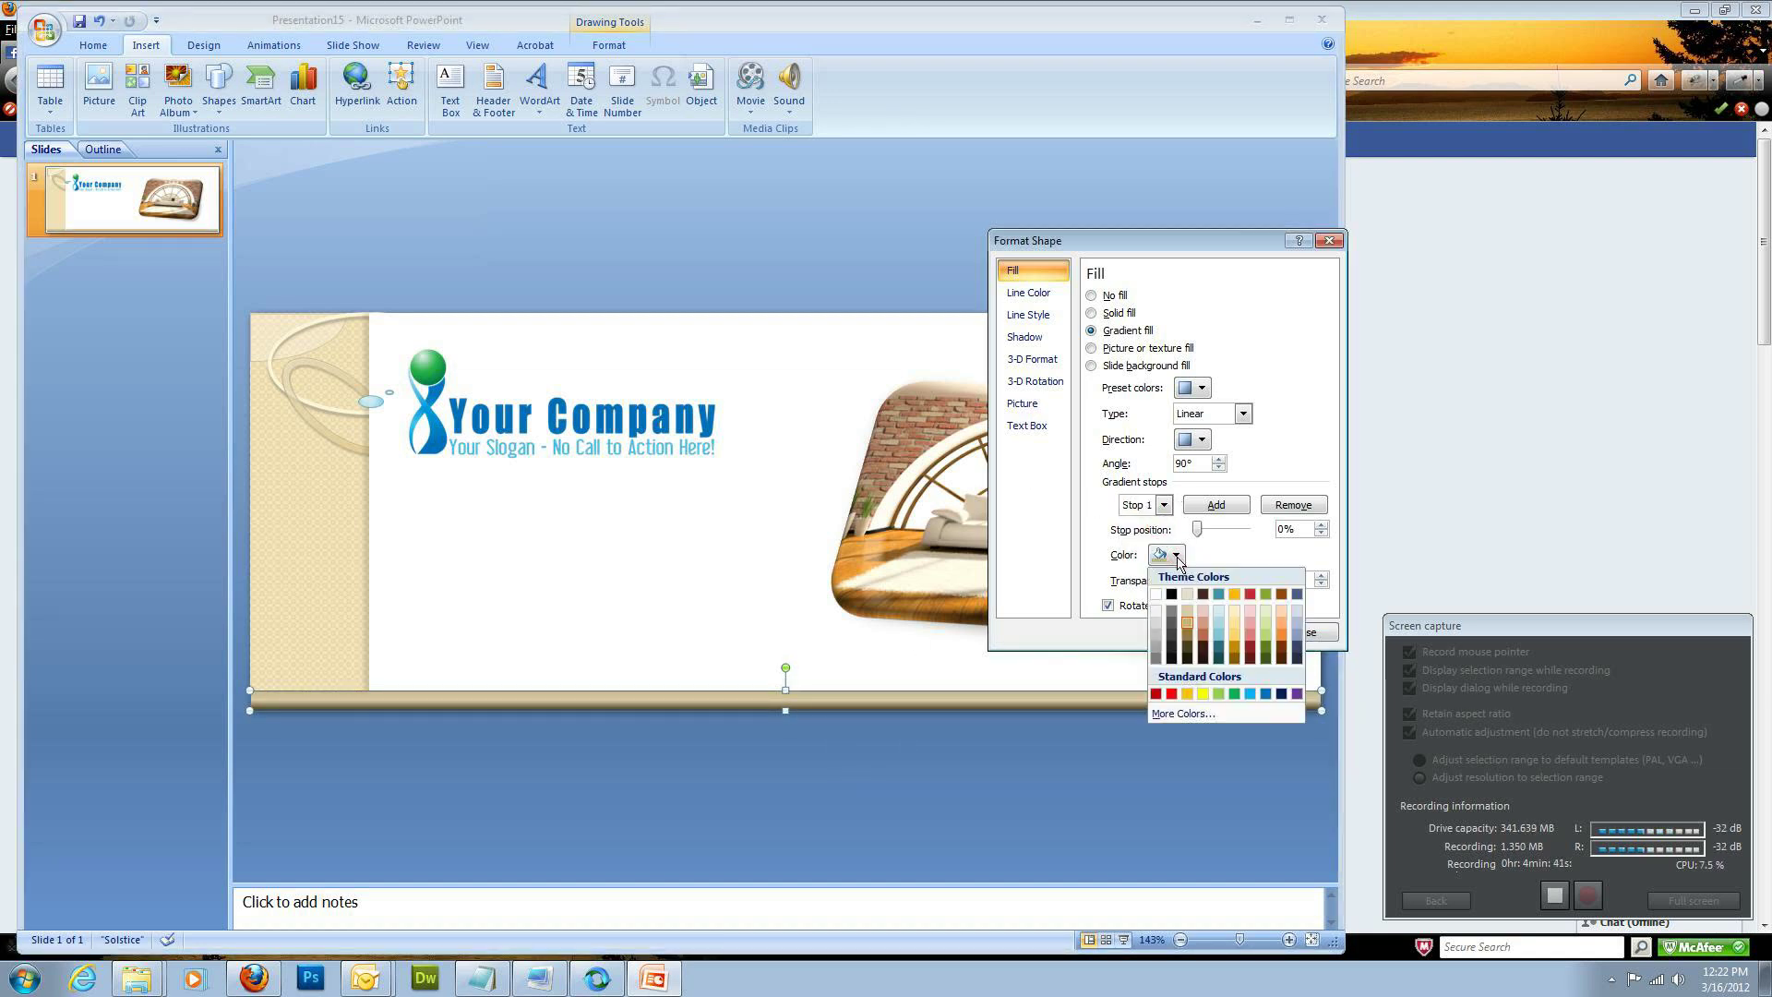
pyautogui.click(1188, 645)
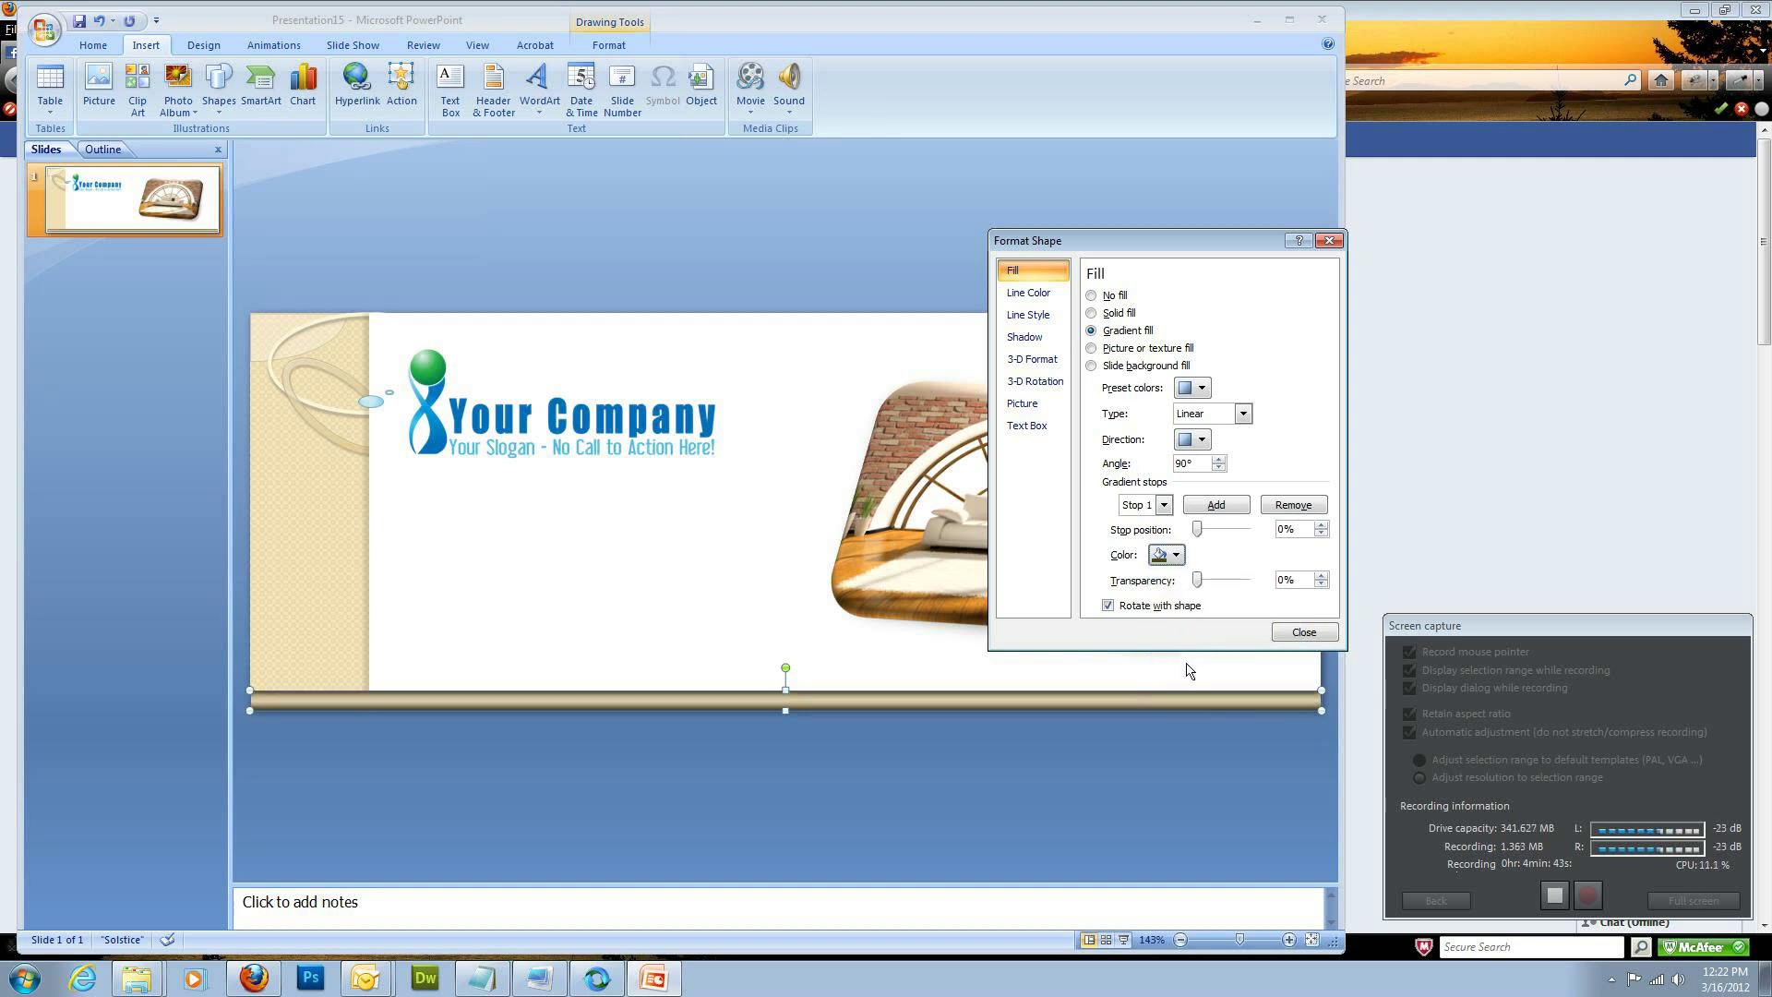
pyautogui.click(1164, 506)
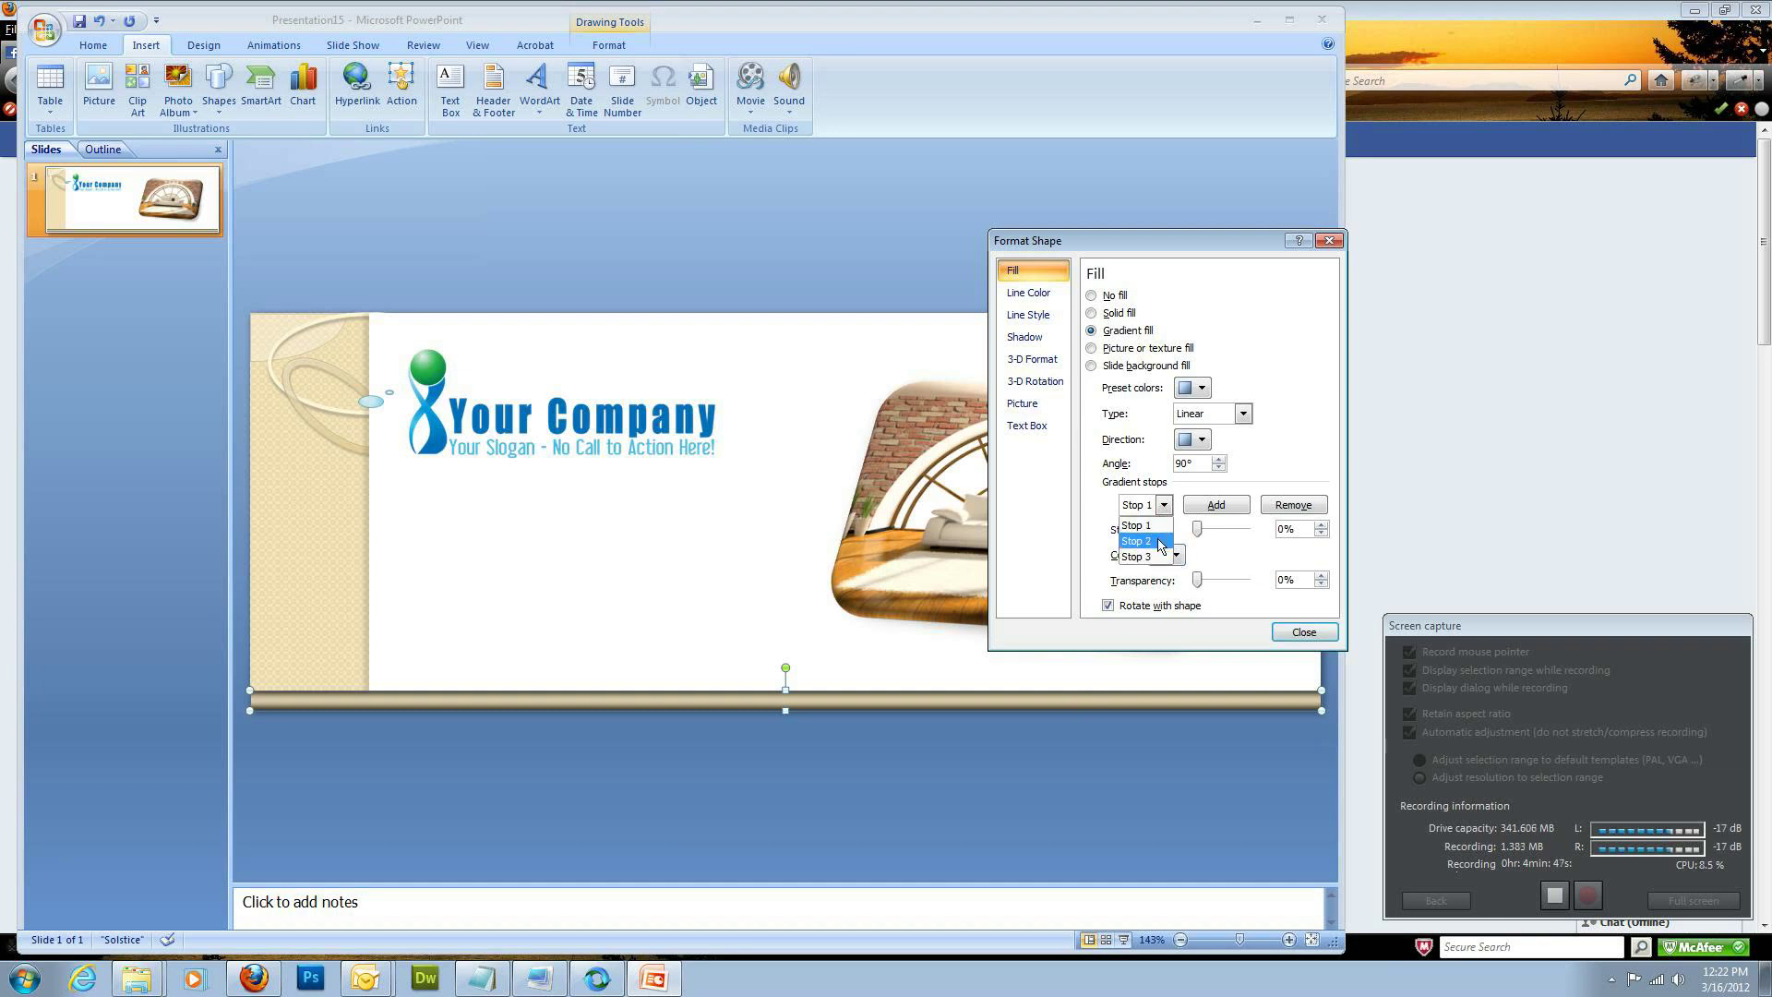
pyautogui.click(1160, 543)
pyautogui.click(1177, 554)
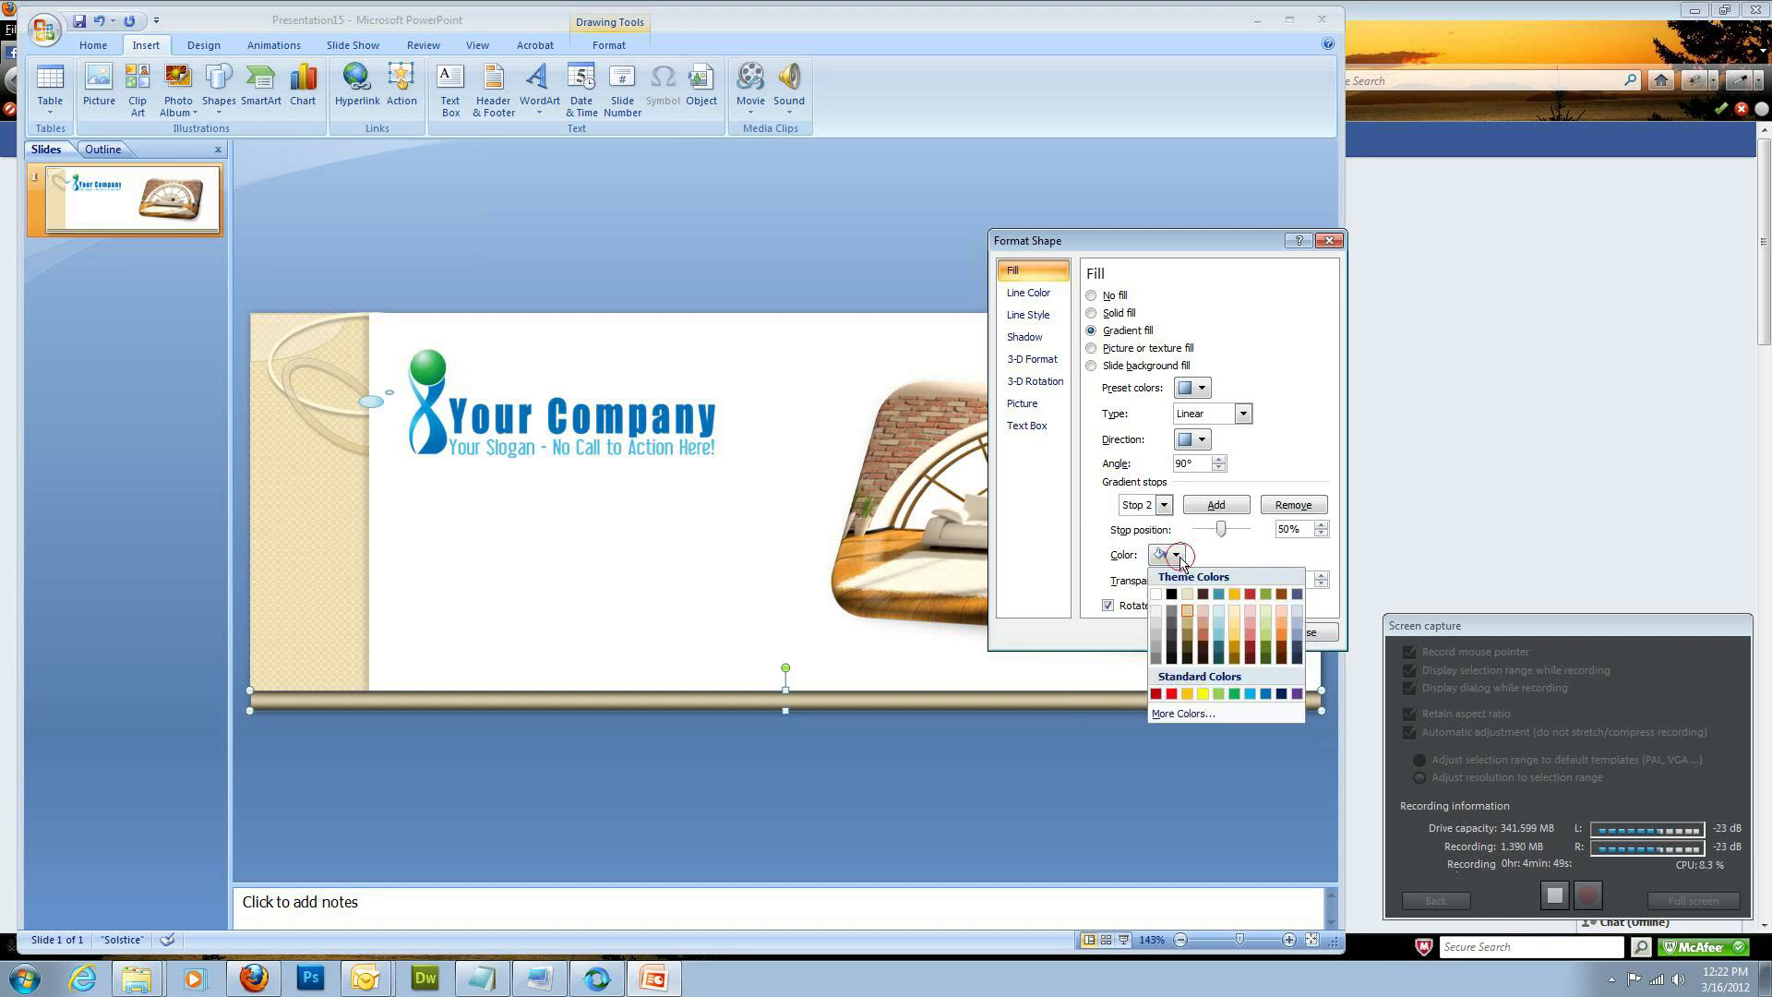
pyautogui.click(1189, 613)
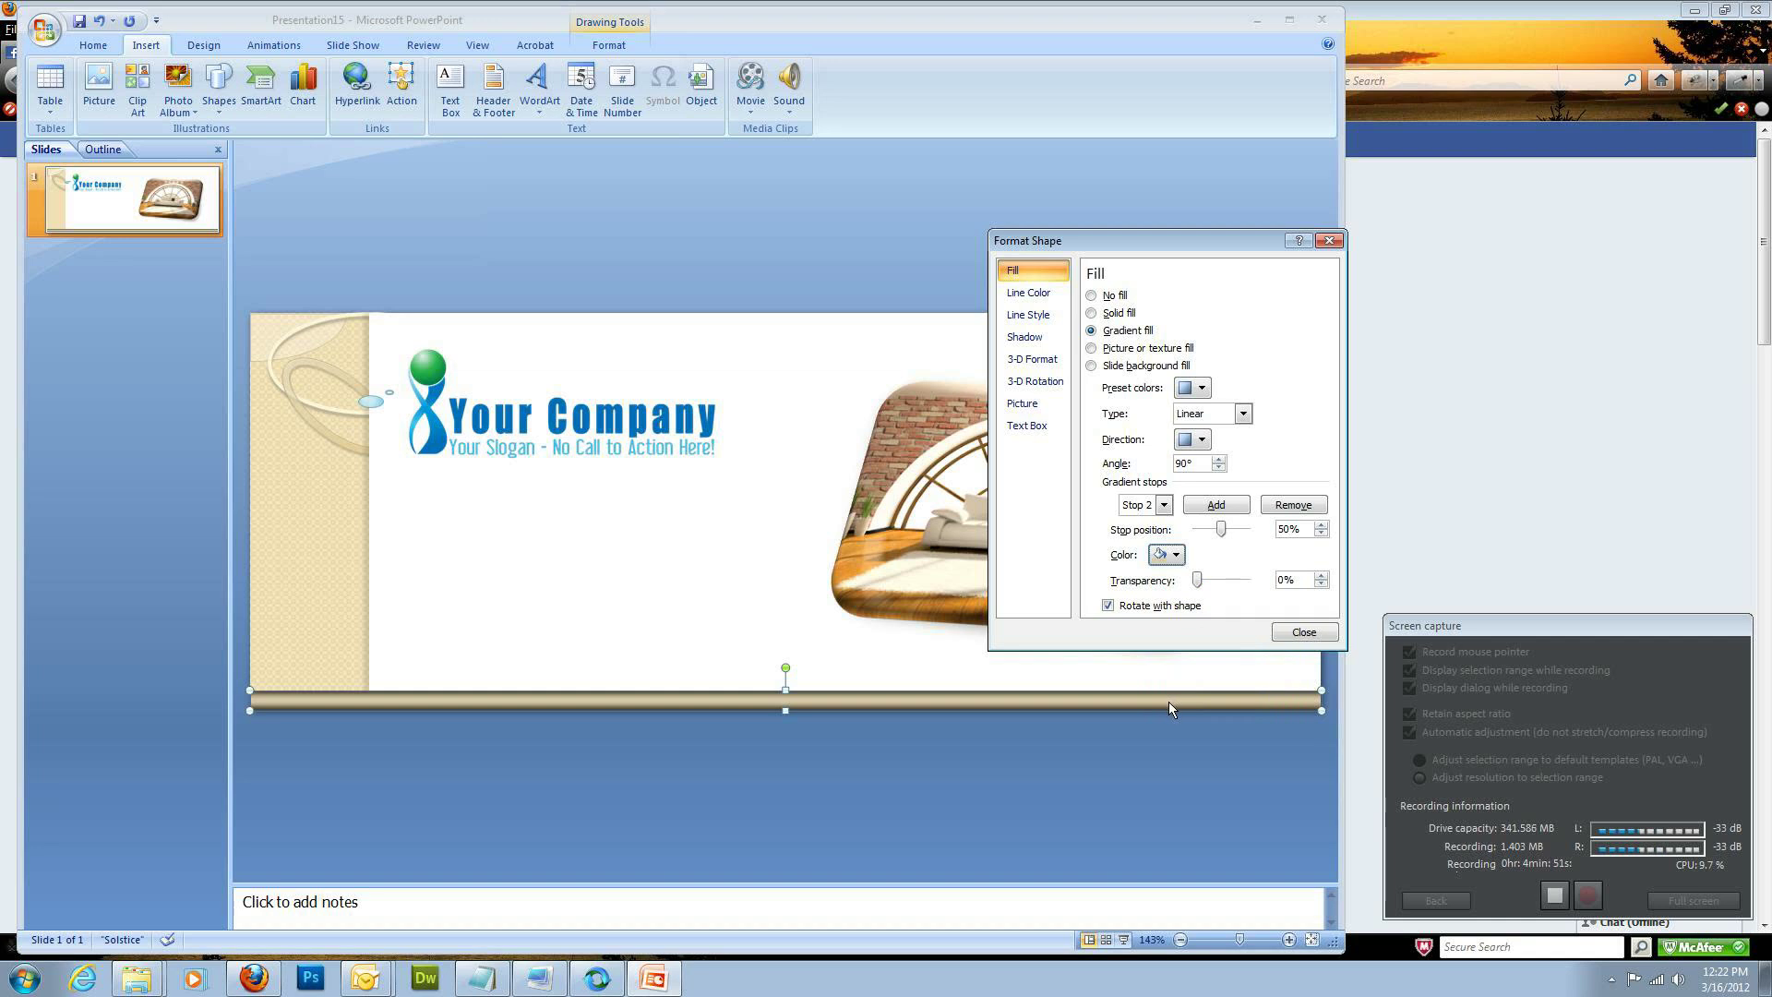
# Set the third gradient stop to a darker tan and finish formatting the bar
pyautogui.click(1164, 505)
pyautogui.click(1149, 554)
pyautogui.click(1174, 557)
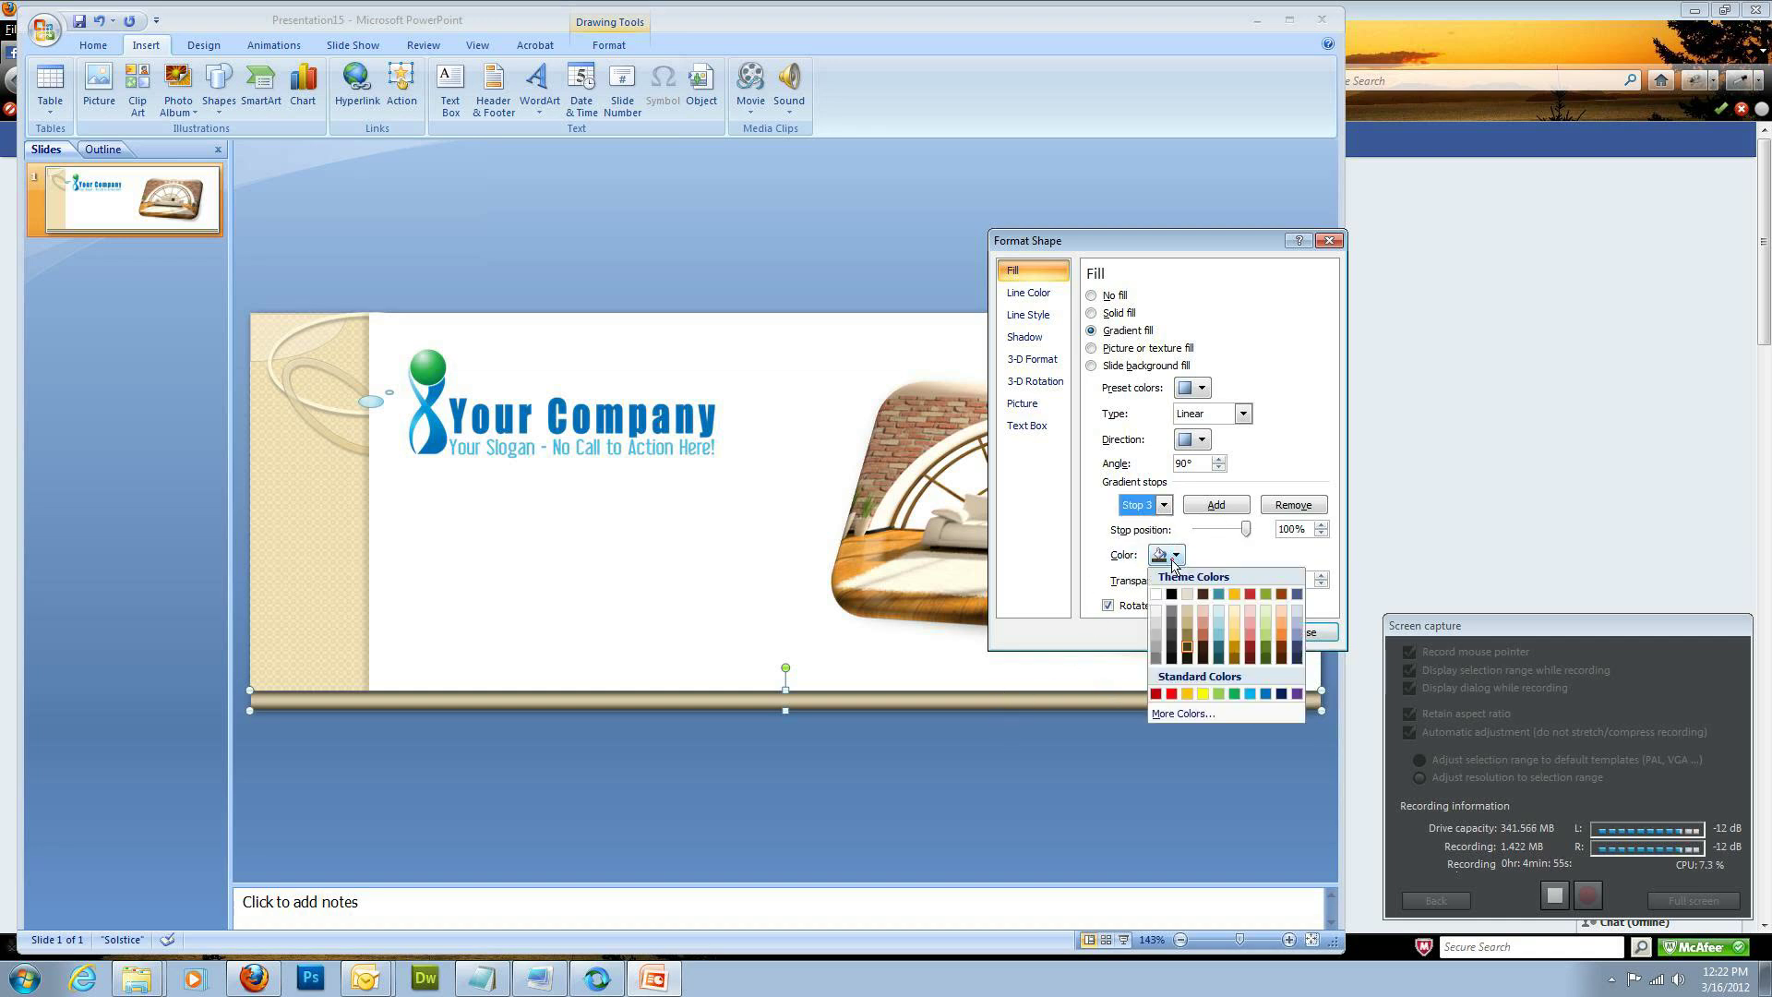
pyautogui.click(1188, 634)
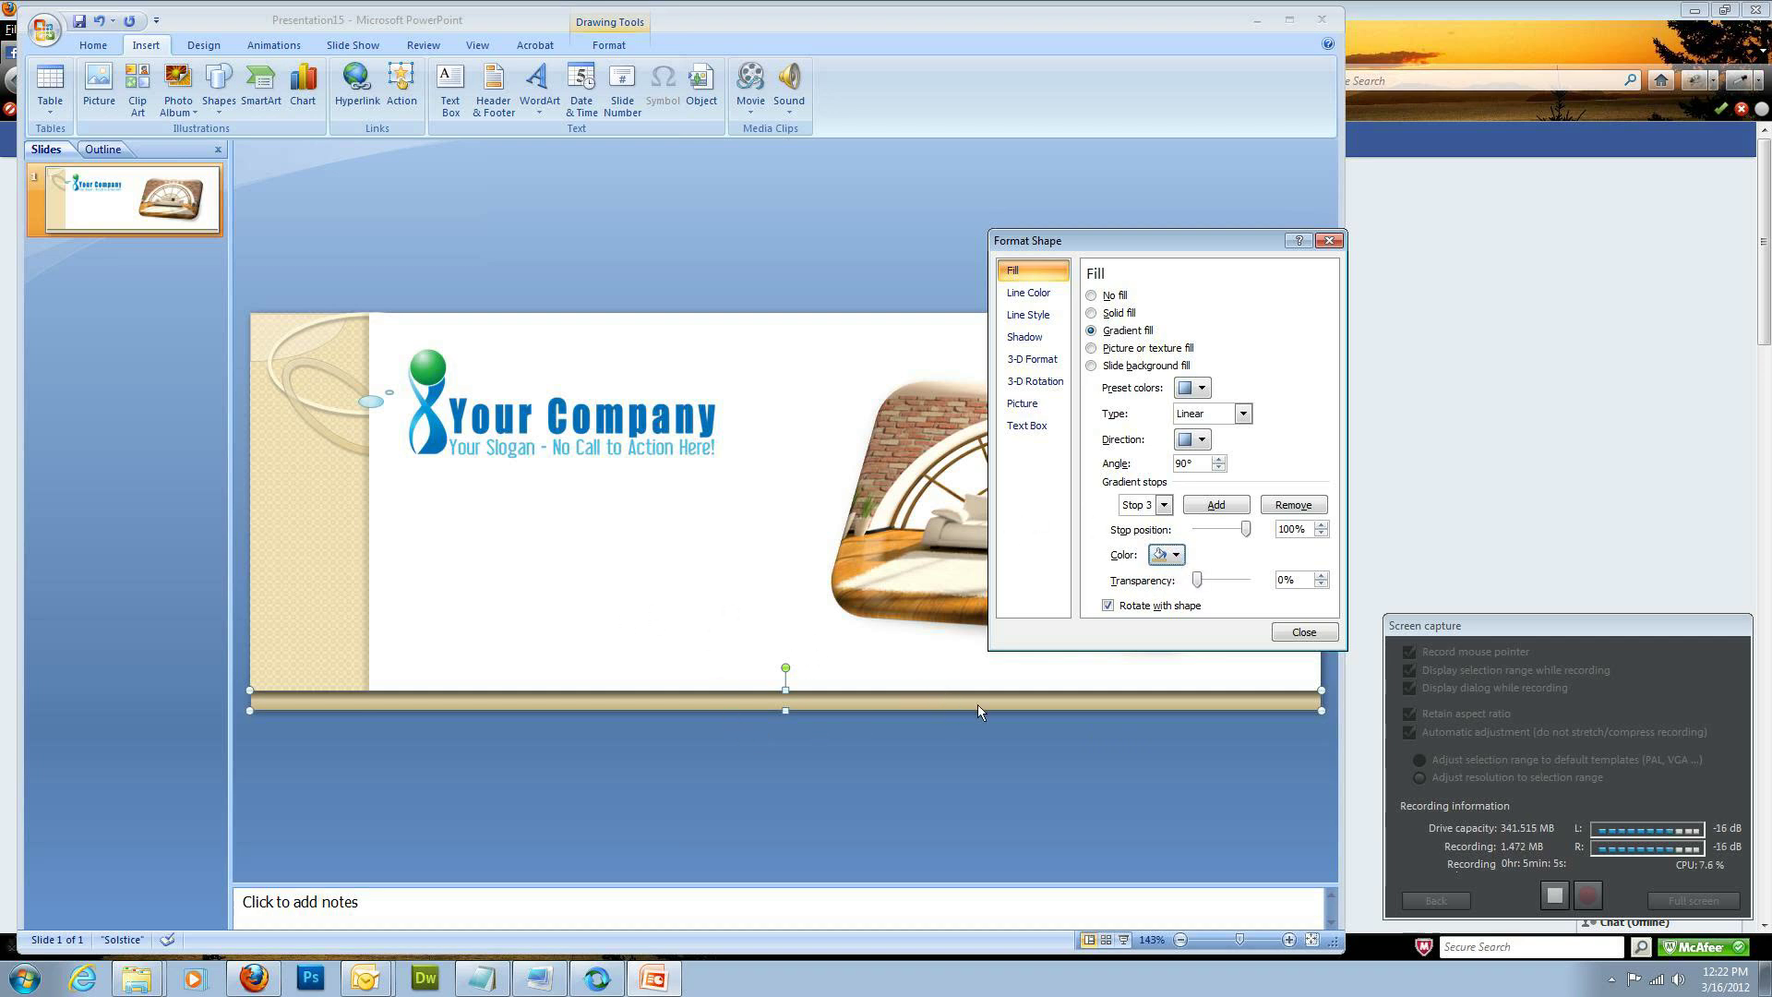
pyautogui.click(1302, 633)
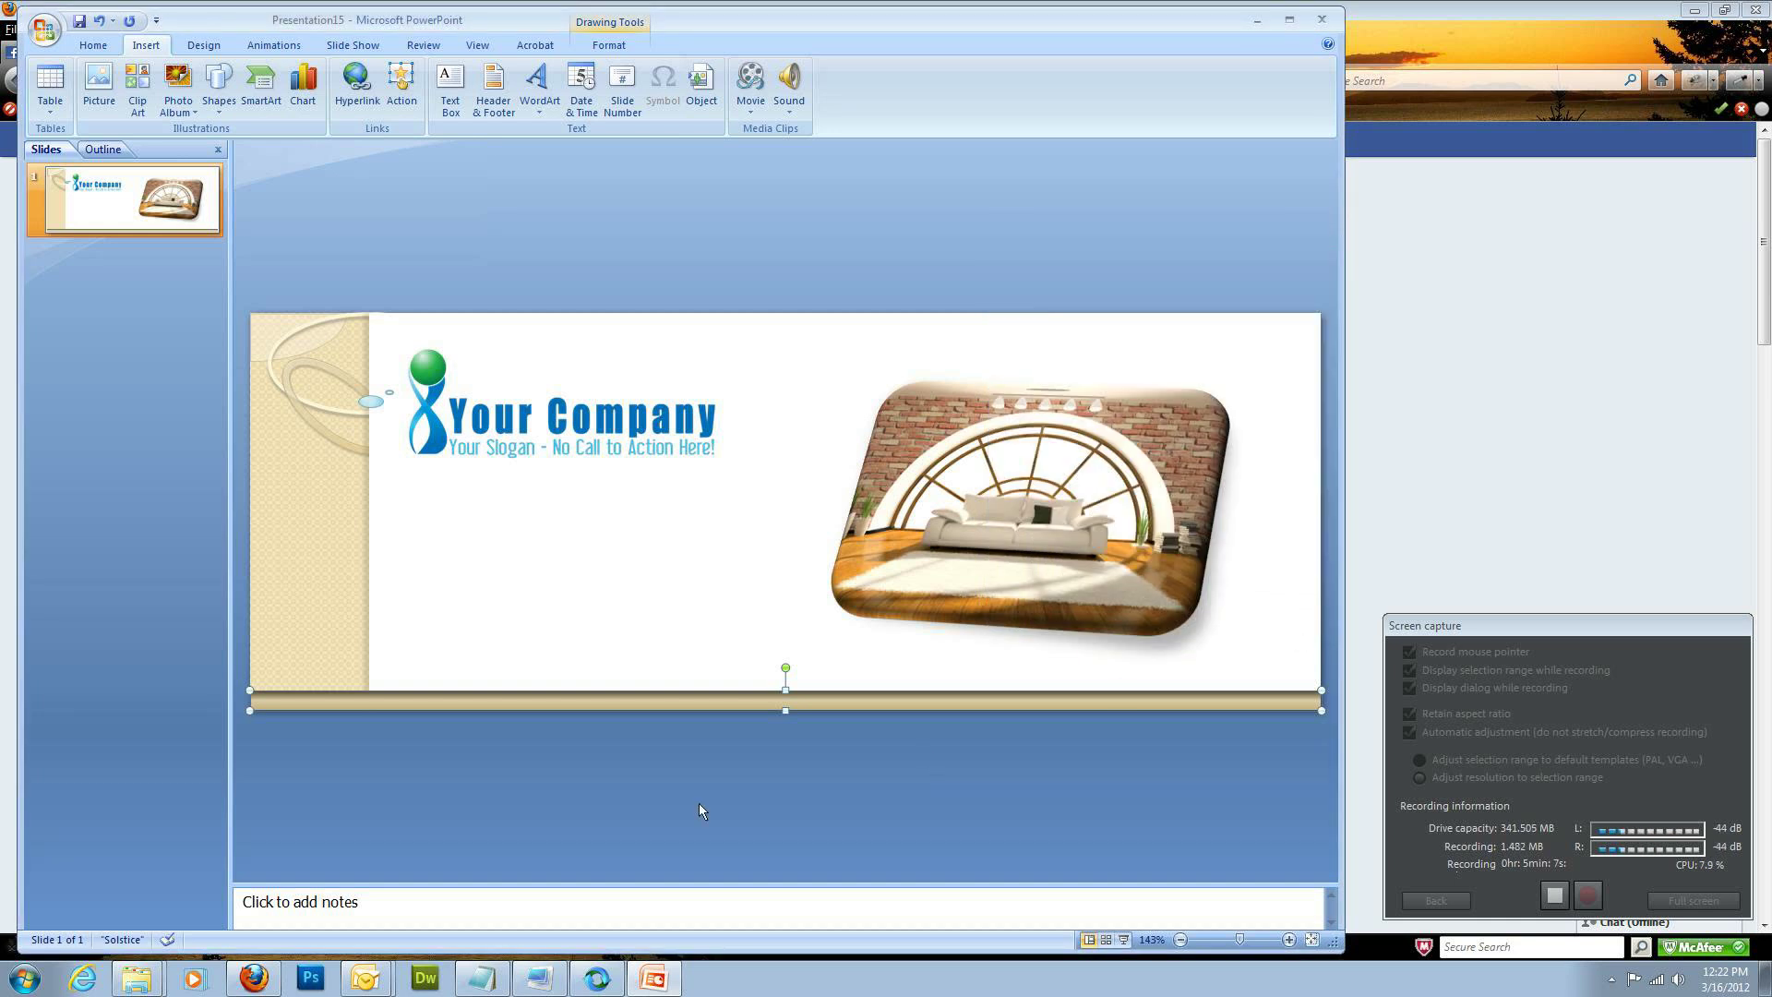
pyautogui.click(113, 386)
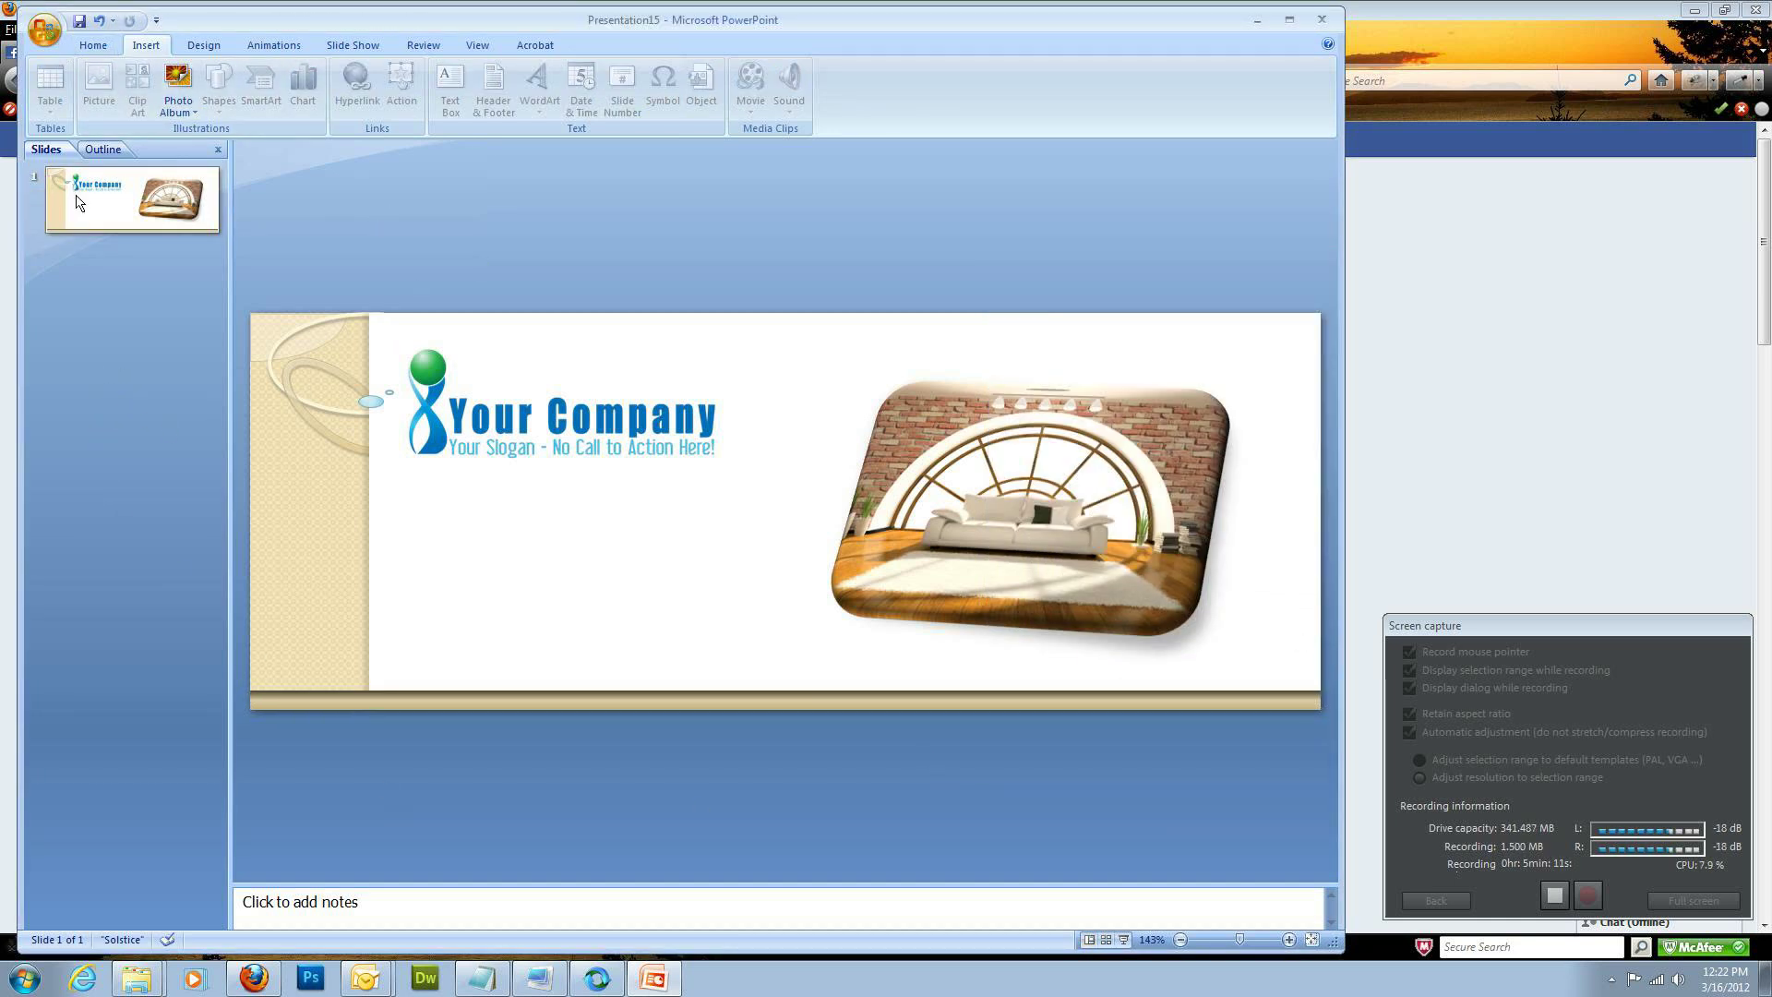
# Save only the current slide as a PNG named 2012timeline in NewMediaVideo
pyautogui.hotkey('ctrl', 's')
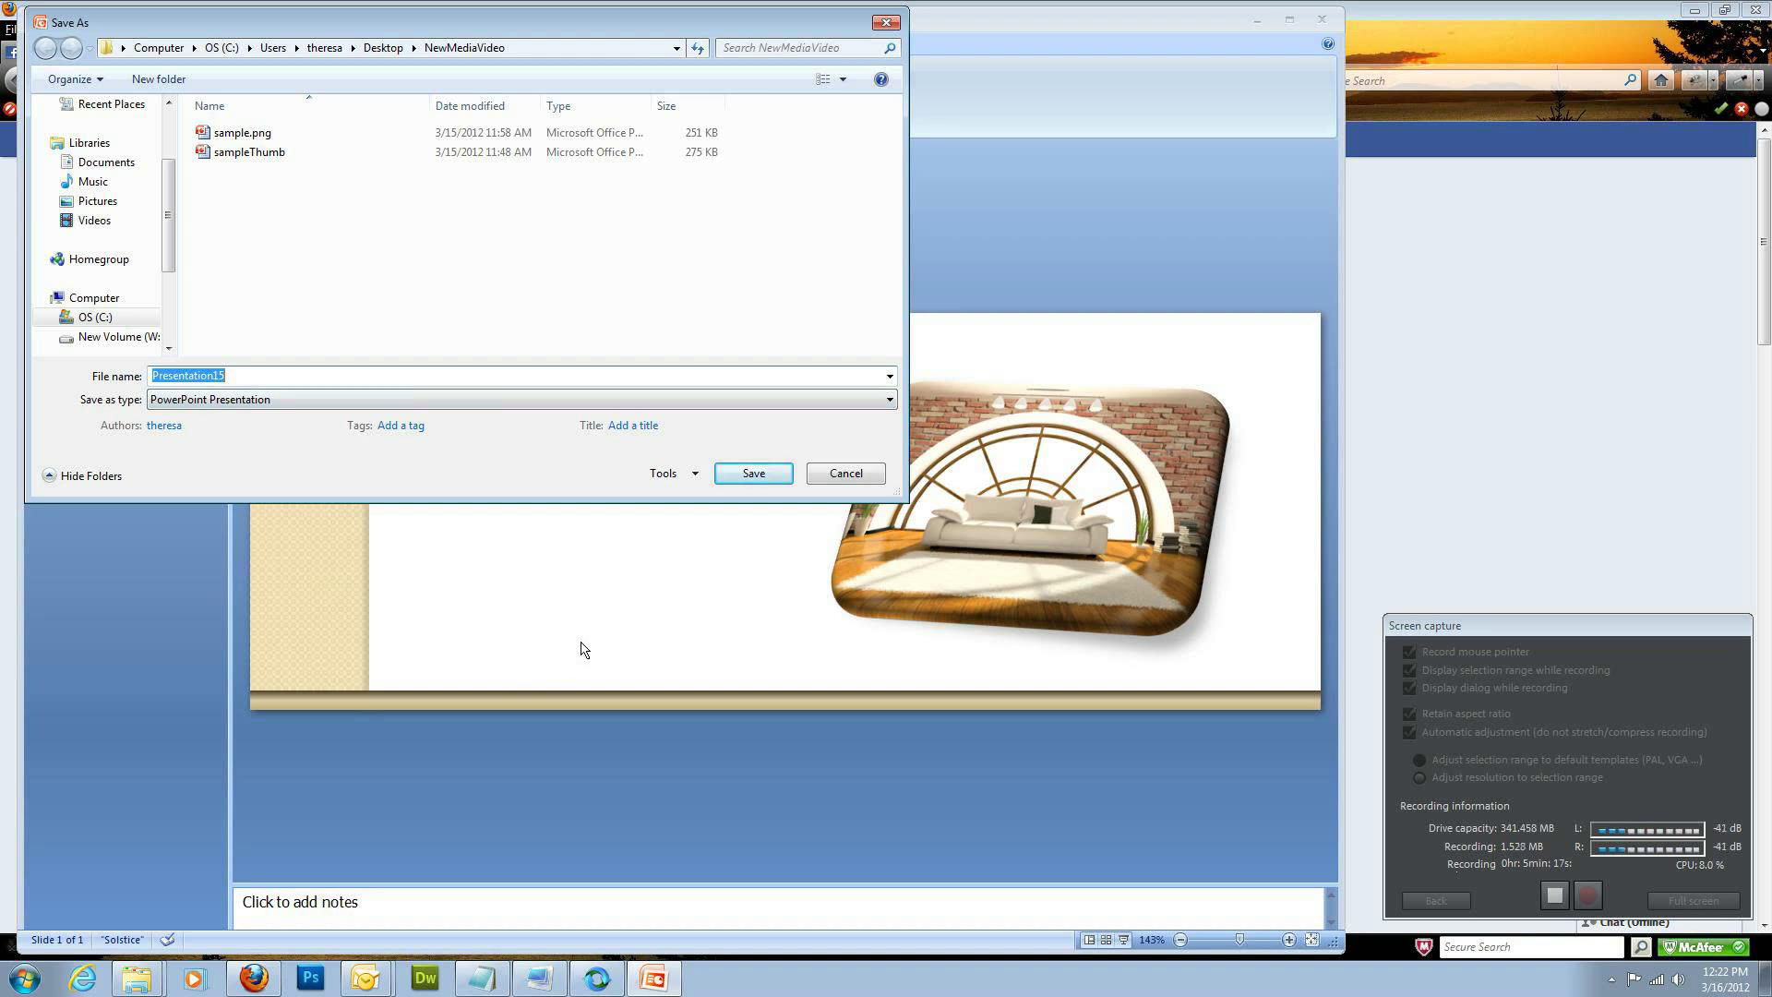
pyautogui.click(312, 400)
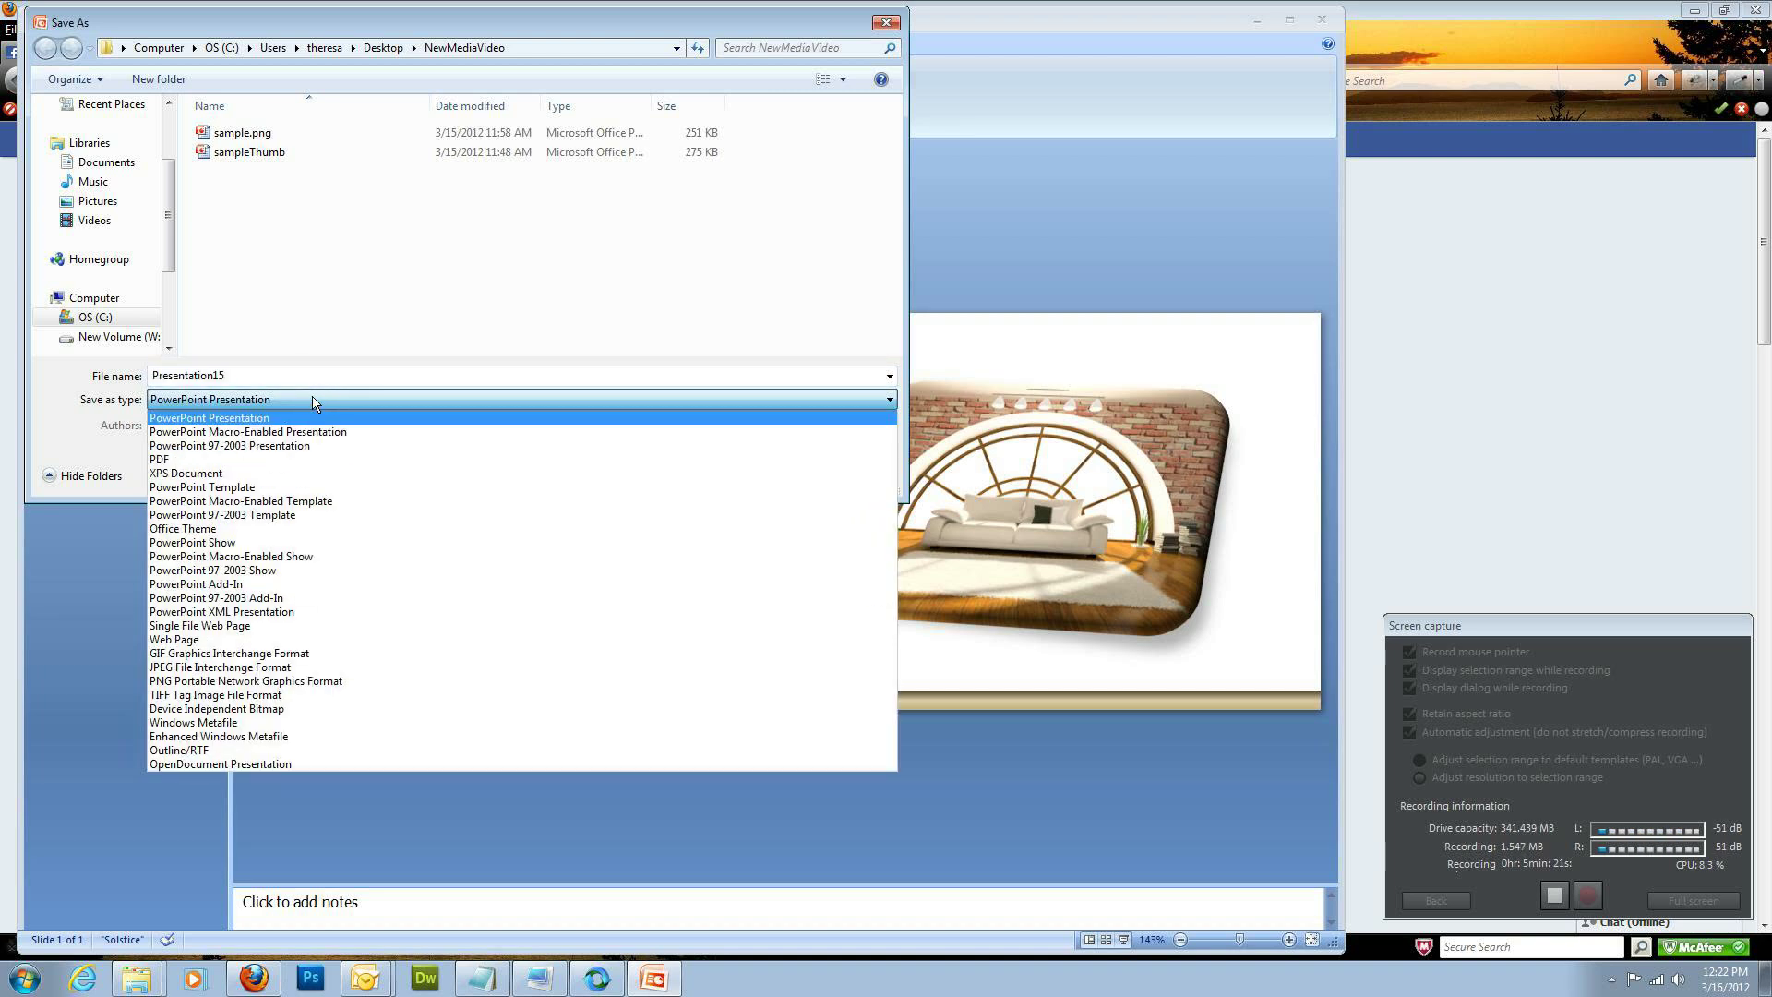
pyautogui.click(252, 684)
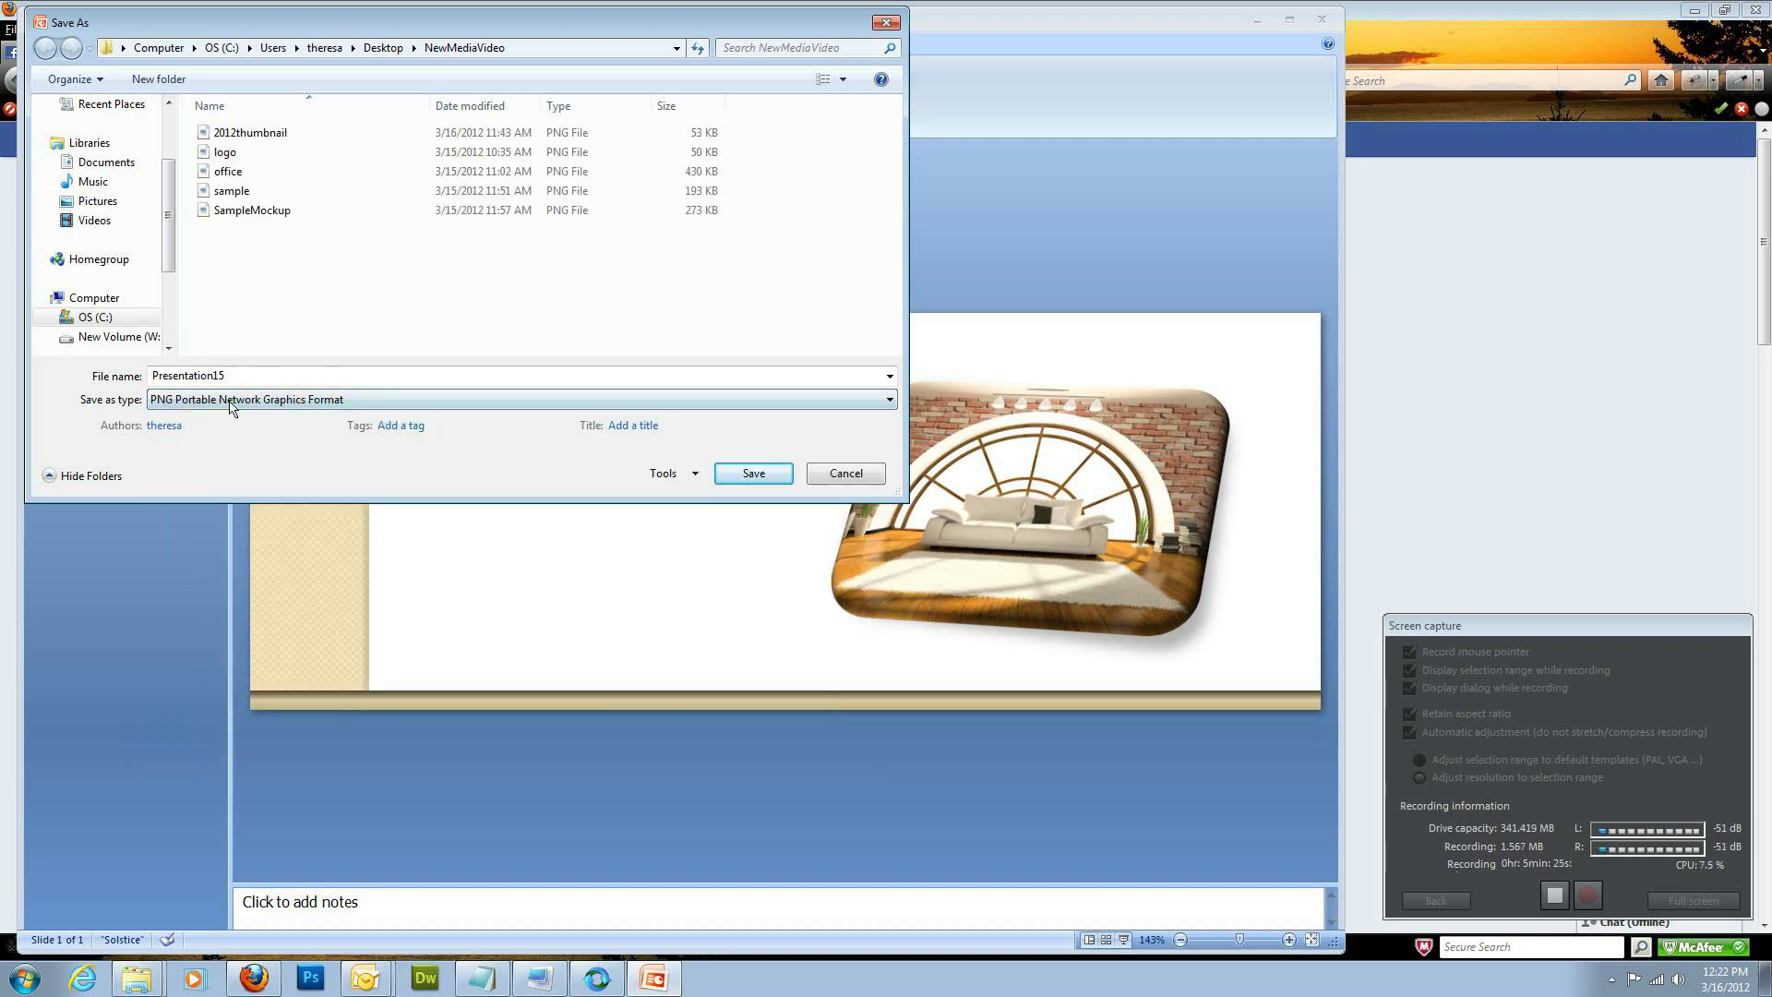
pyautogui.doubleClick(247, 379)
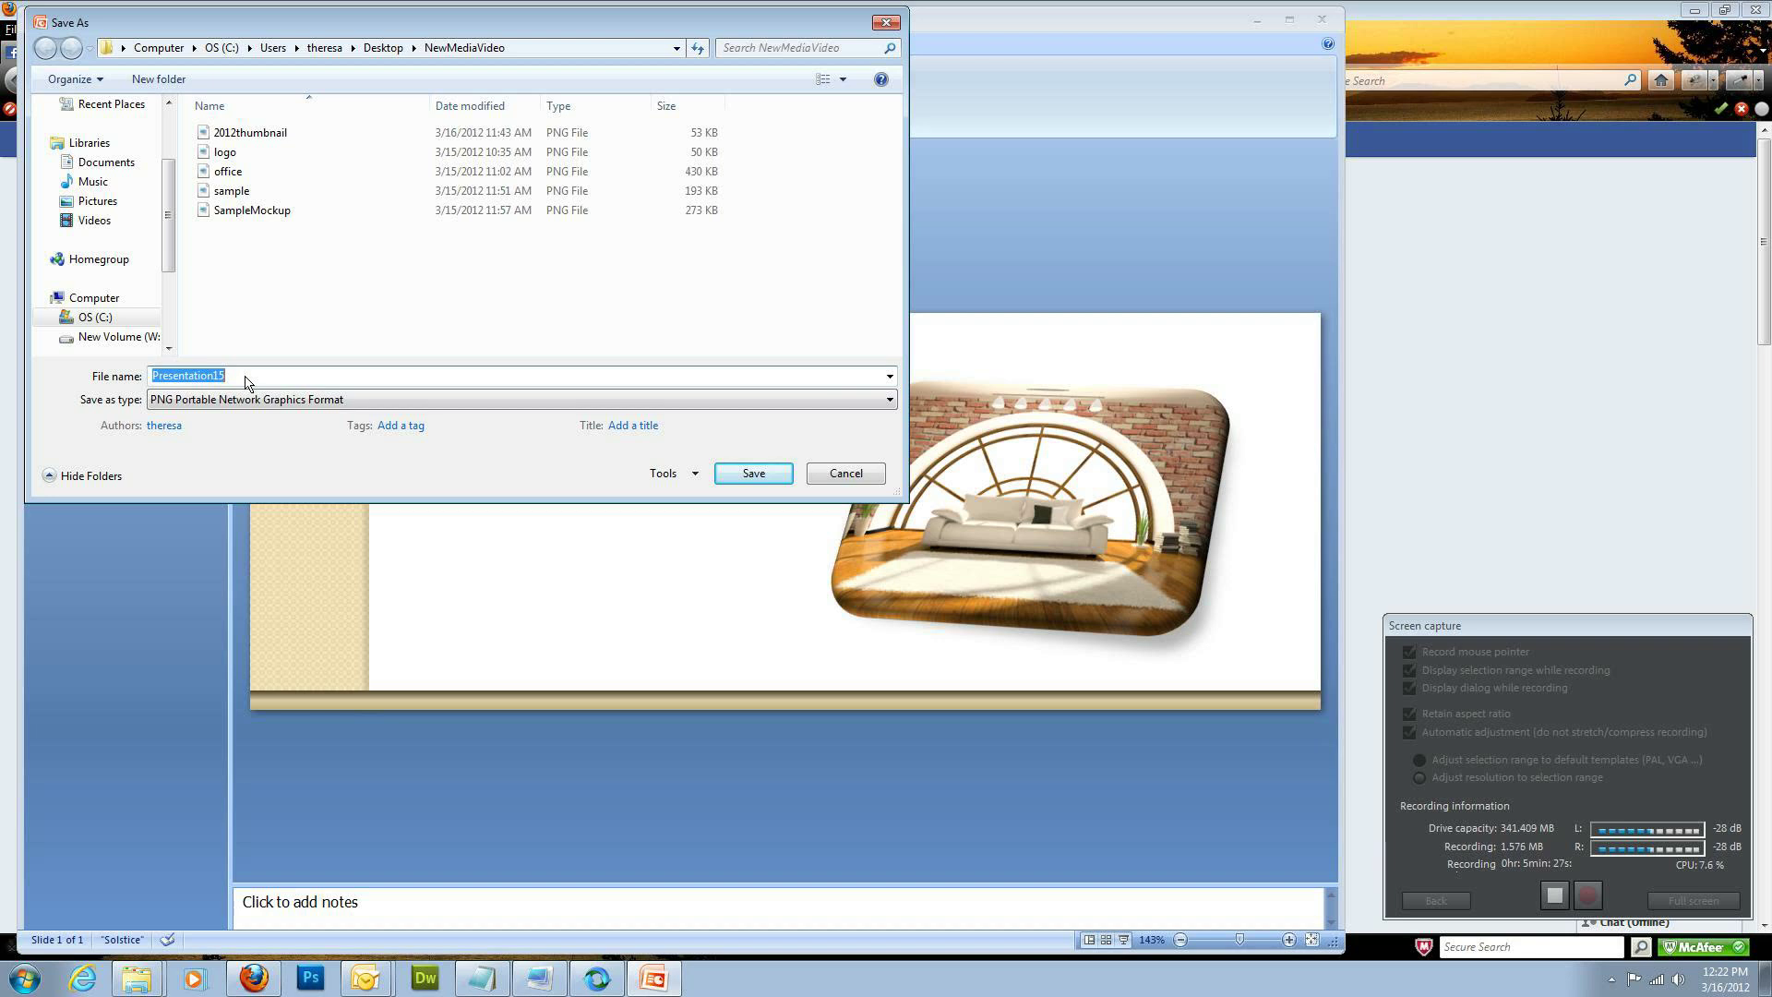
pyautogui.write('2012')
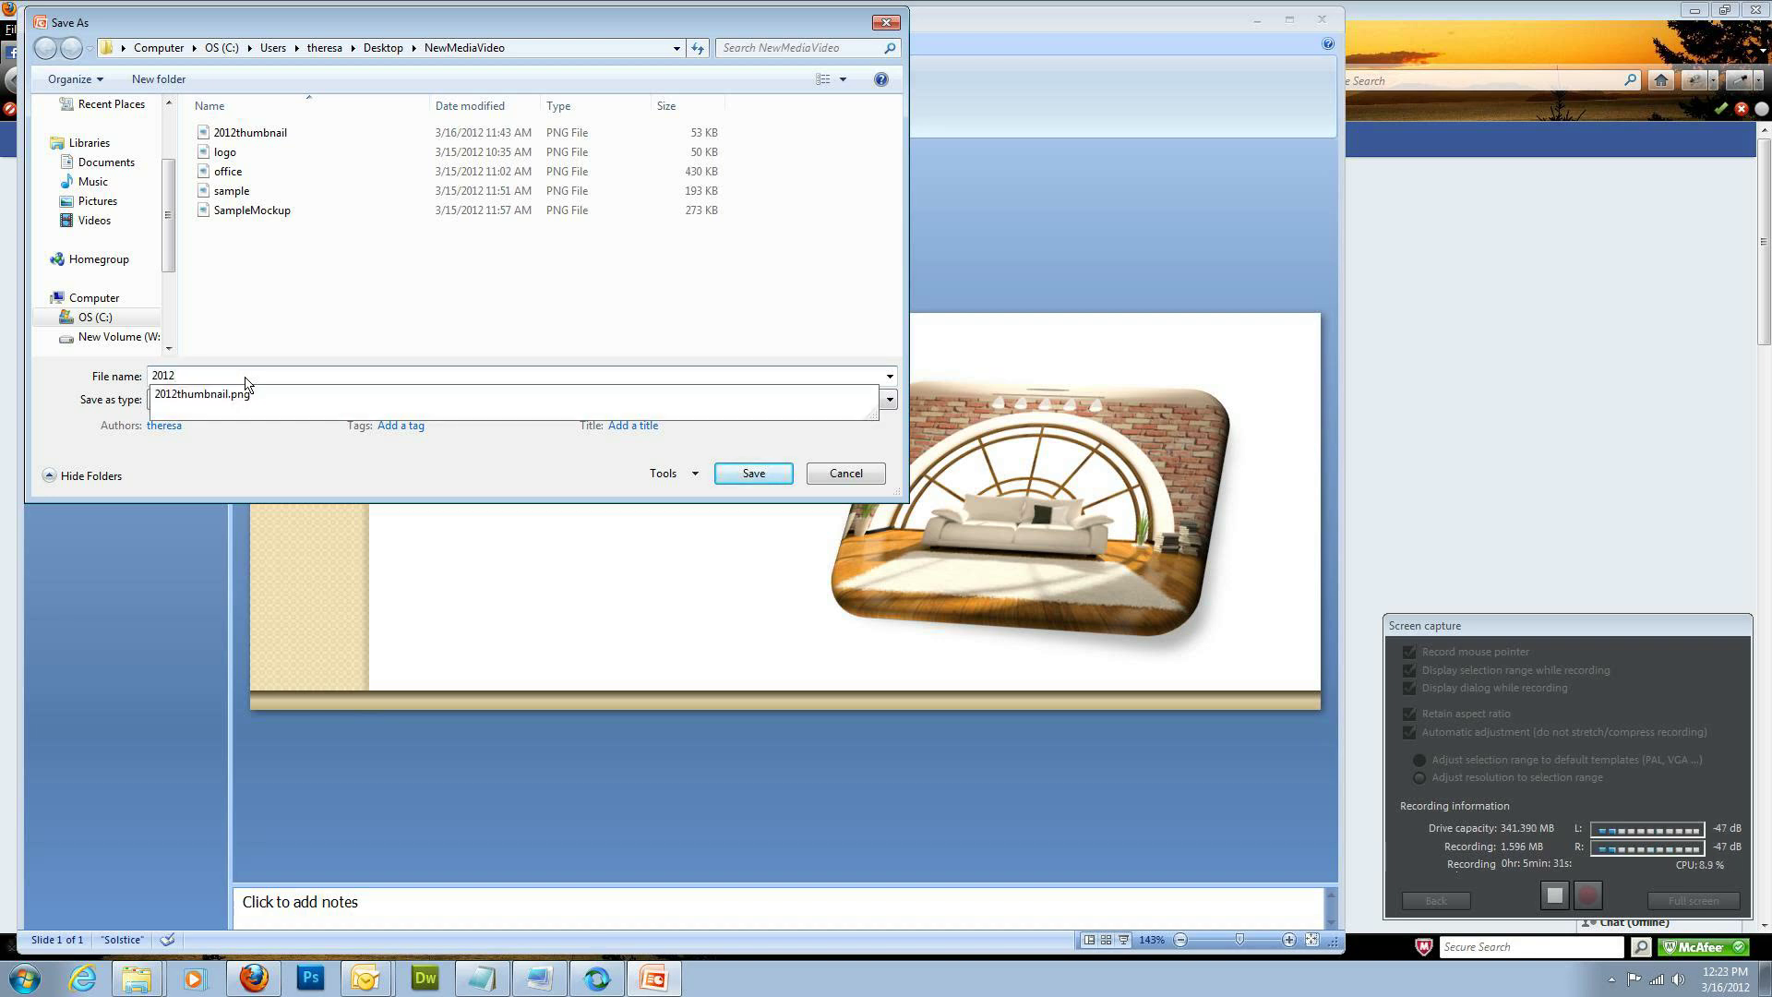
pyautogui.write('timeline')
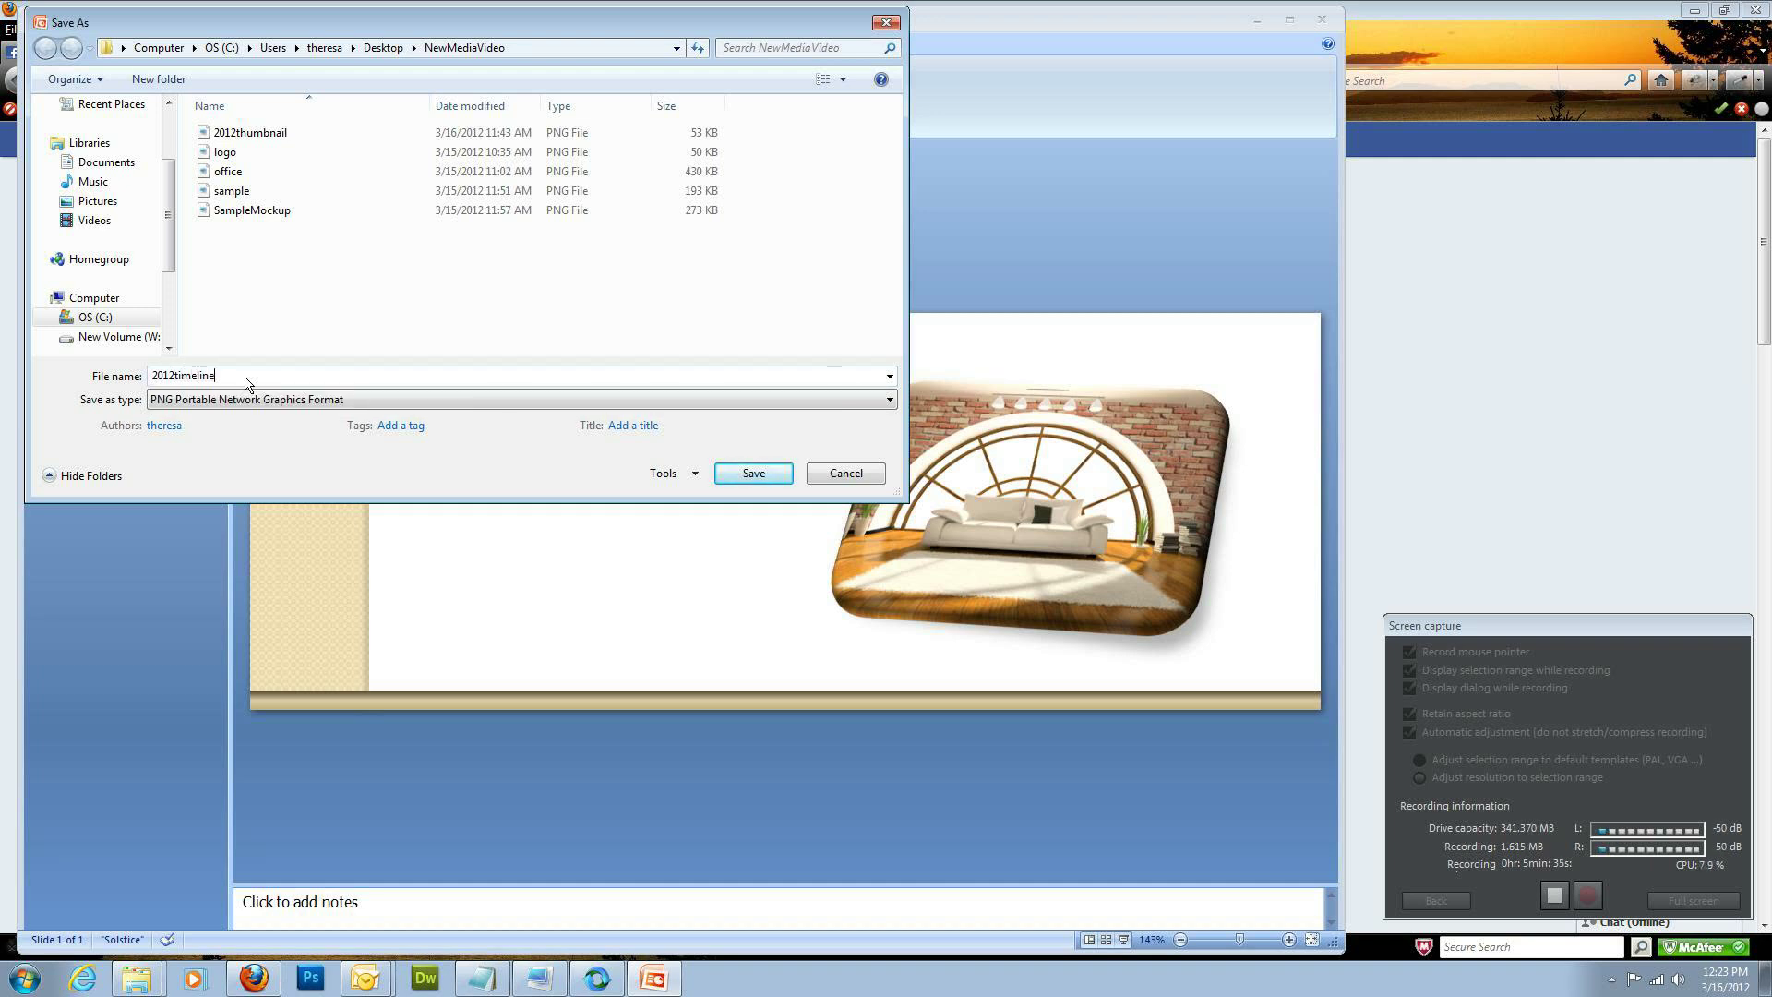
pyautogui.click(755, 473)
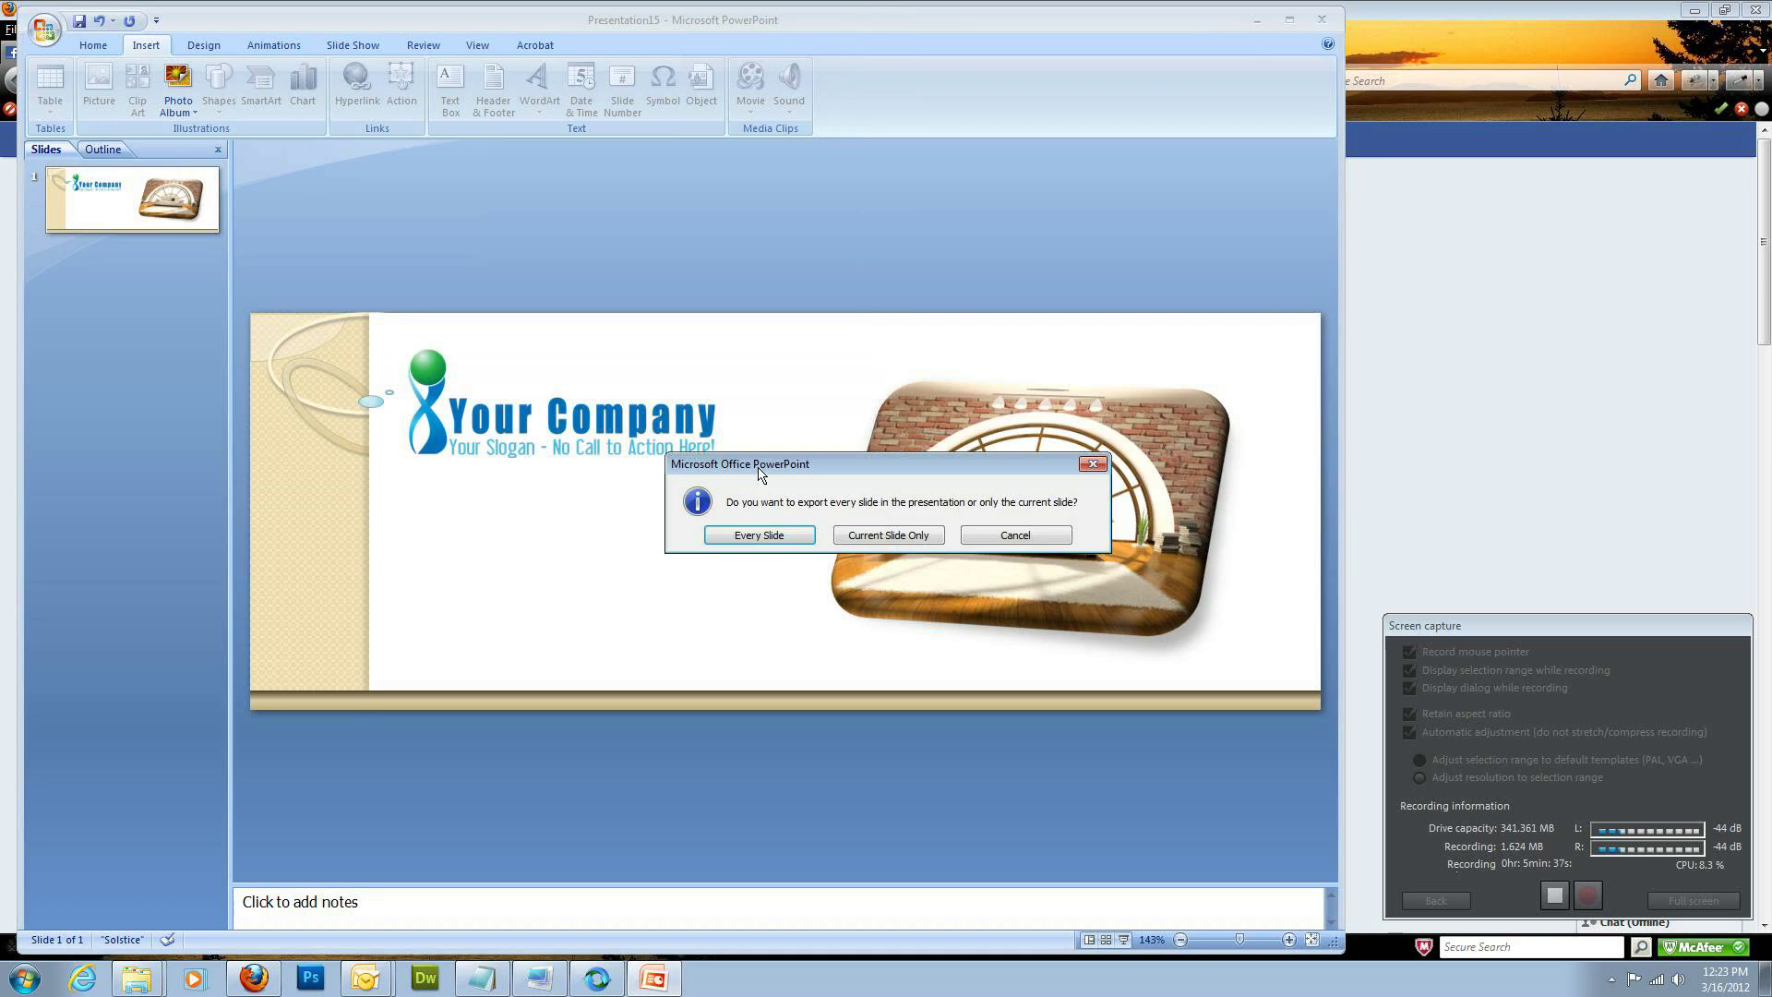
pyautogui.click(874, 543)
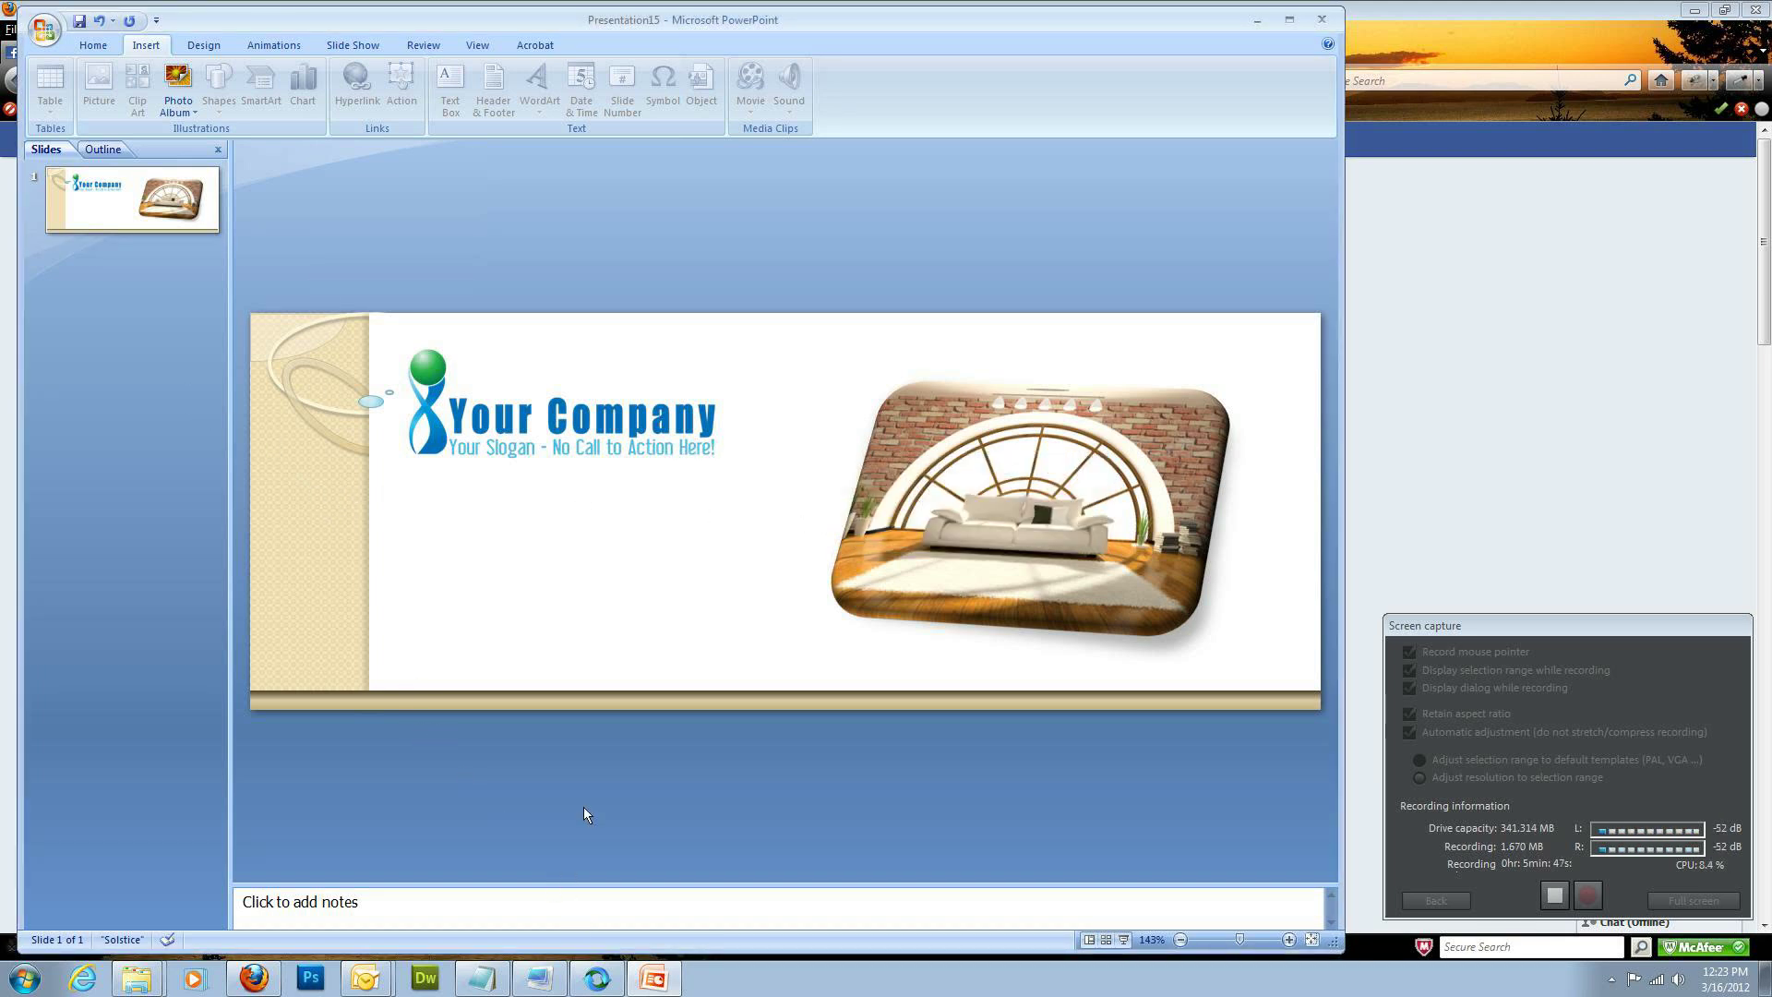
# Bring Corel Instant Viewer forward showing the SampleMockup.png Facebook page mockup
pyautogui.click(554, 982)
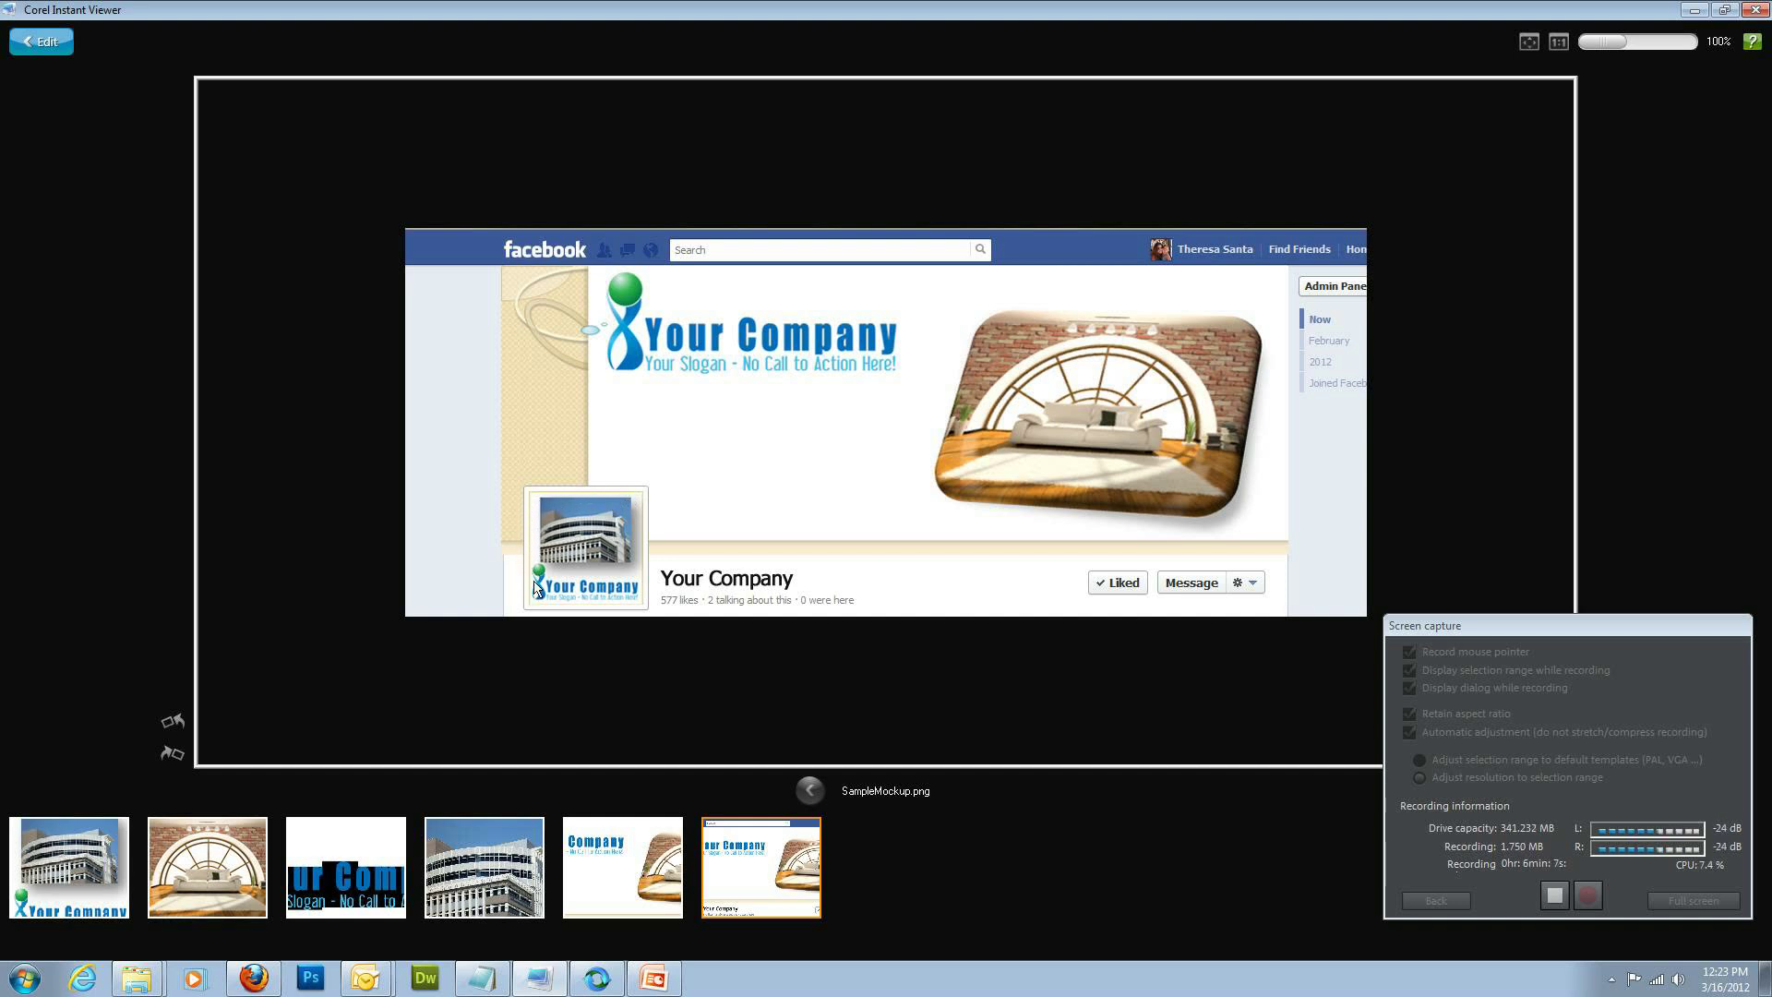
# Create a new blank presentation
pyautogui.click(653, 978)
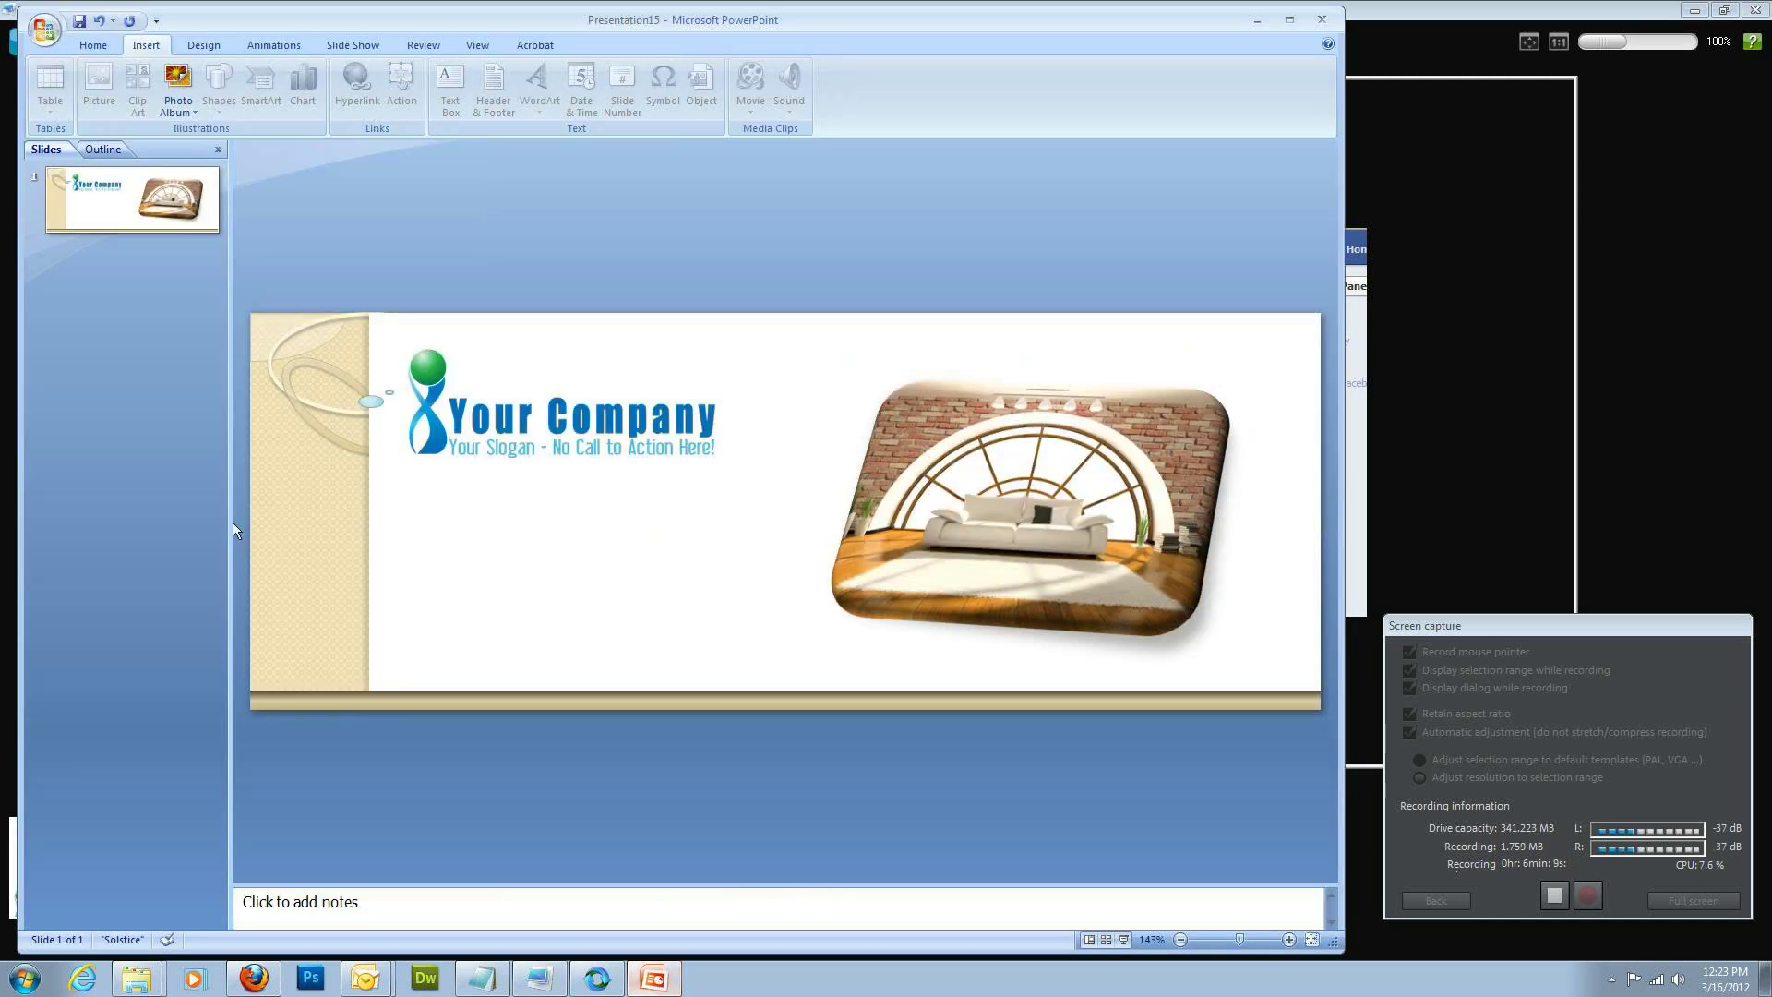
pyautogui.click(48, 44)
pyautogui.click(72, 72)
pyautogui.click(1278, 837)
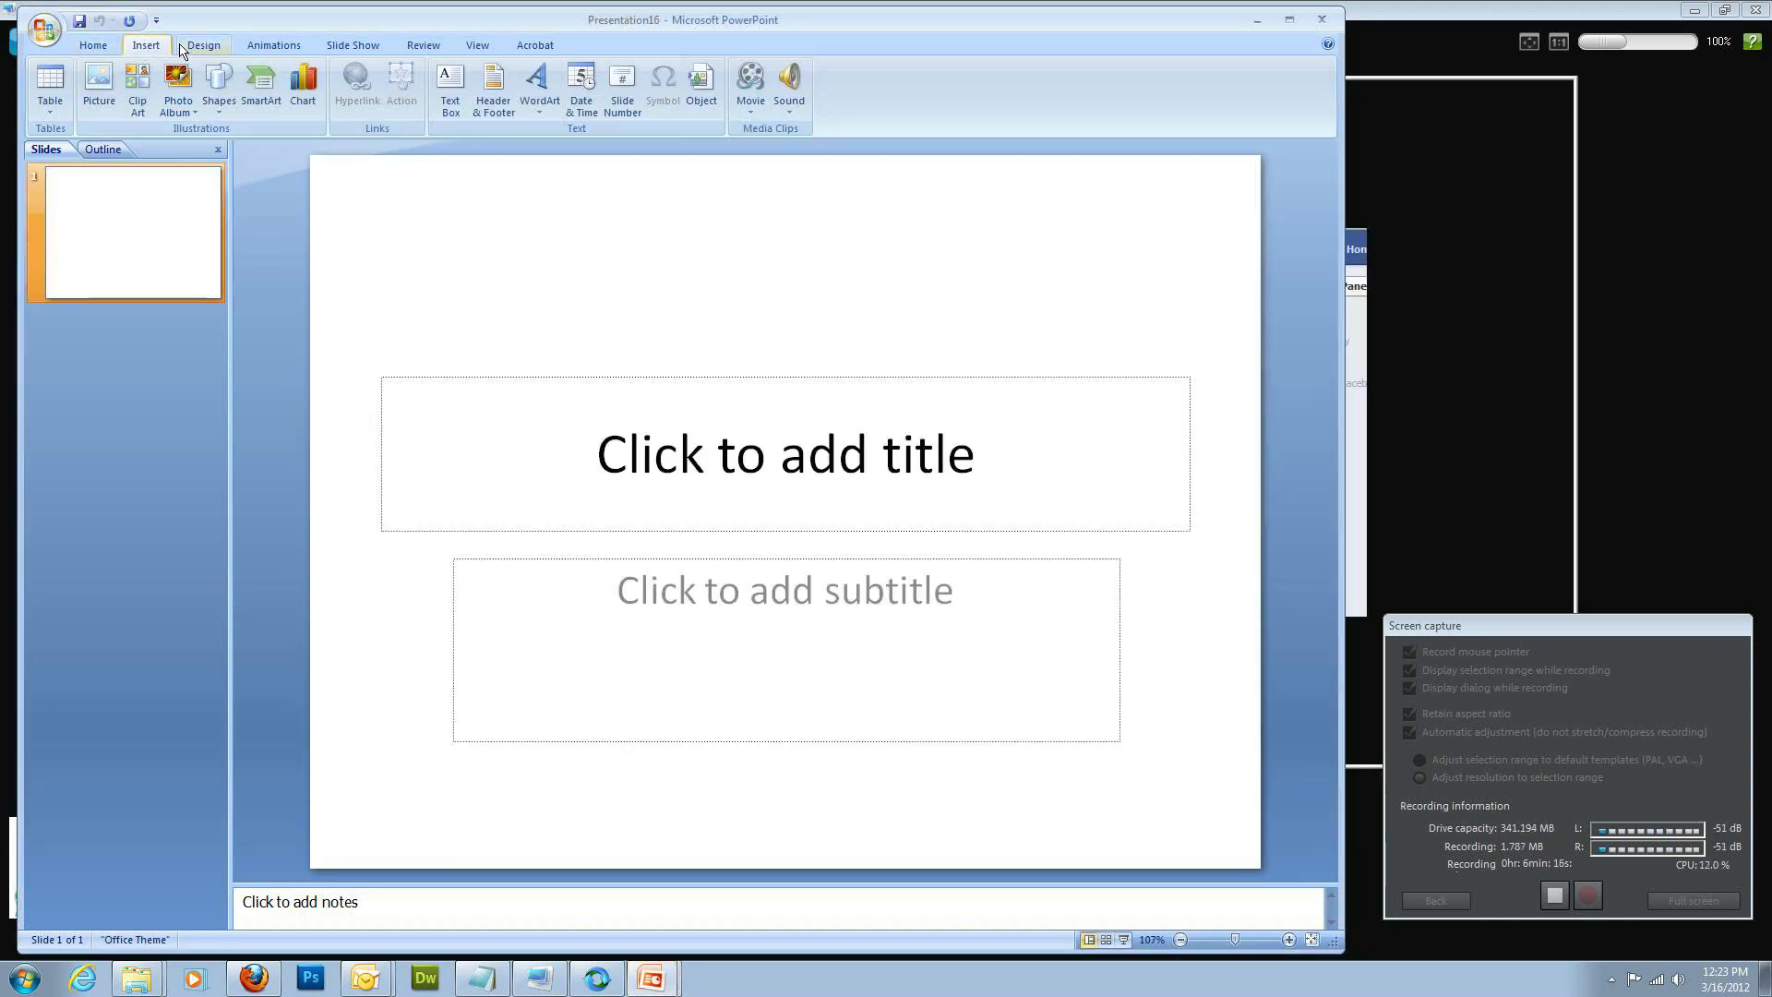
# Set the slide size to a custom 1.875 × 1.875 inch square in Page Setup
pyautogui.click(217, 44)
pyautogui.click(50, 103)
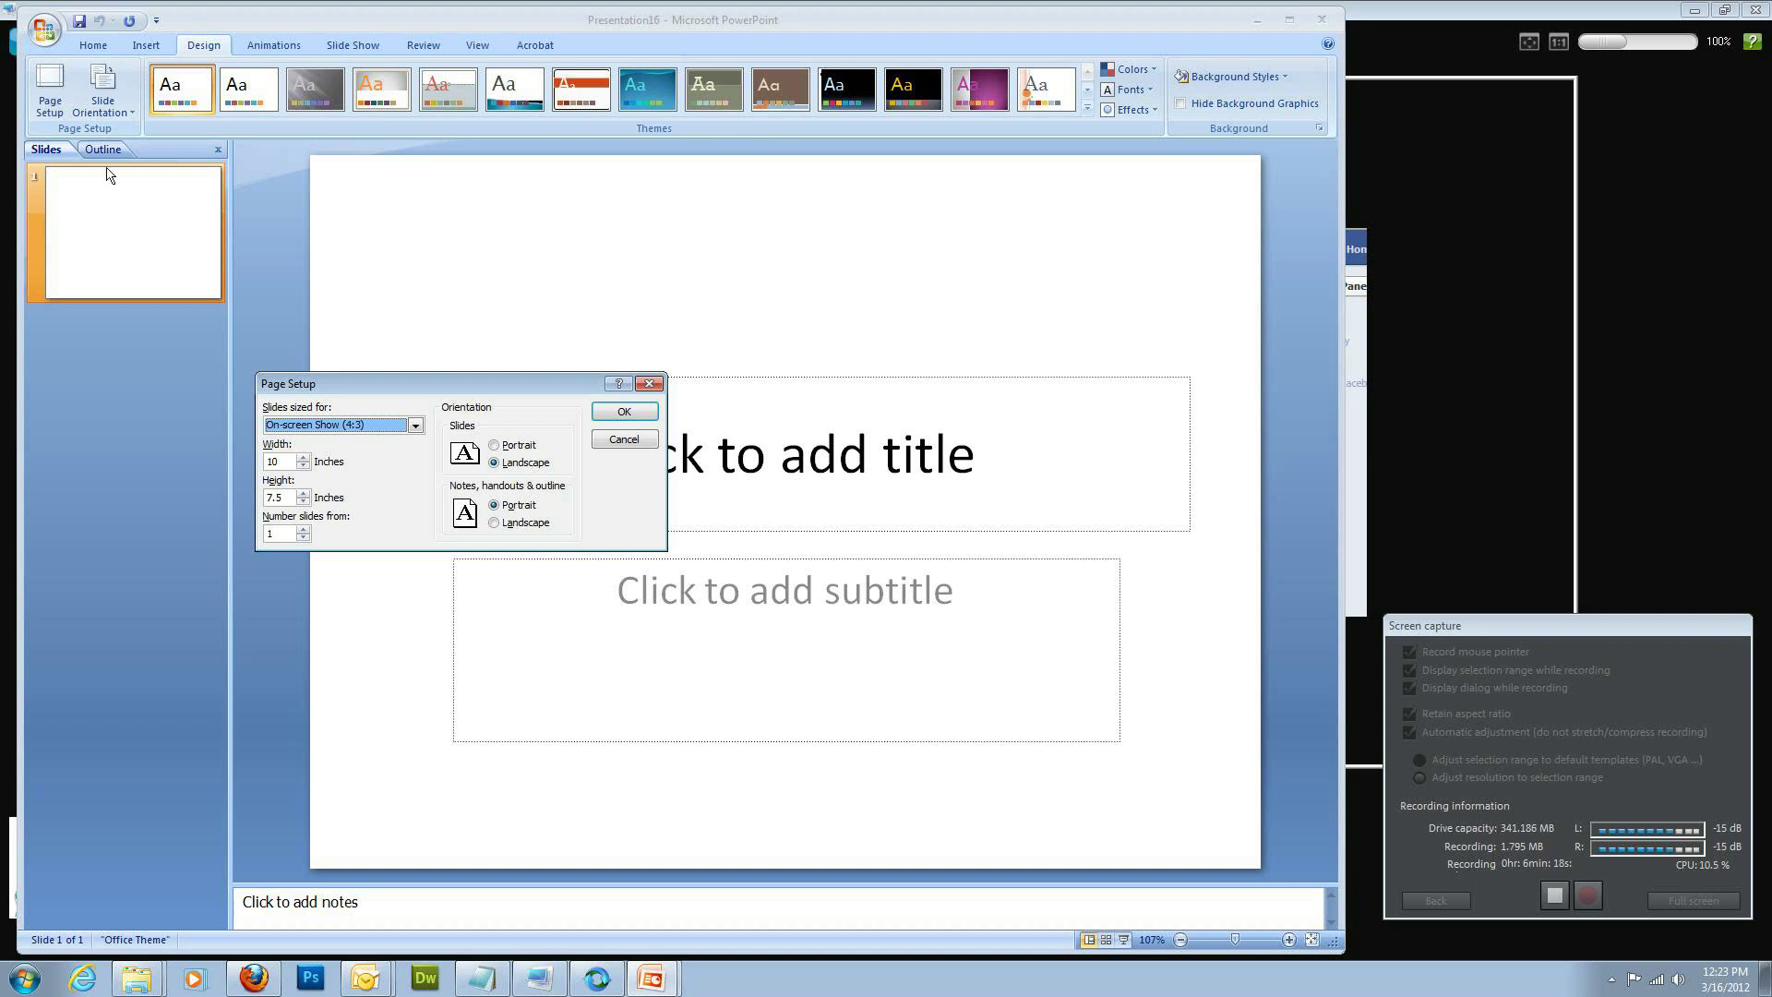
pyautogui.click(339, 428)
pyautogui.scroll(-2, 369, 489)
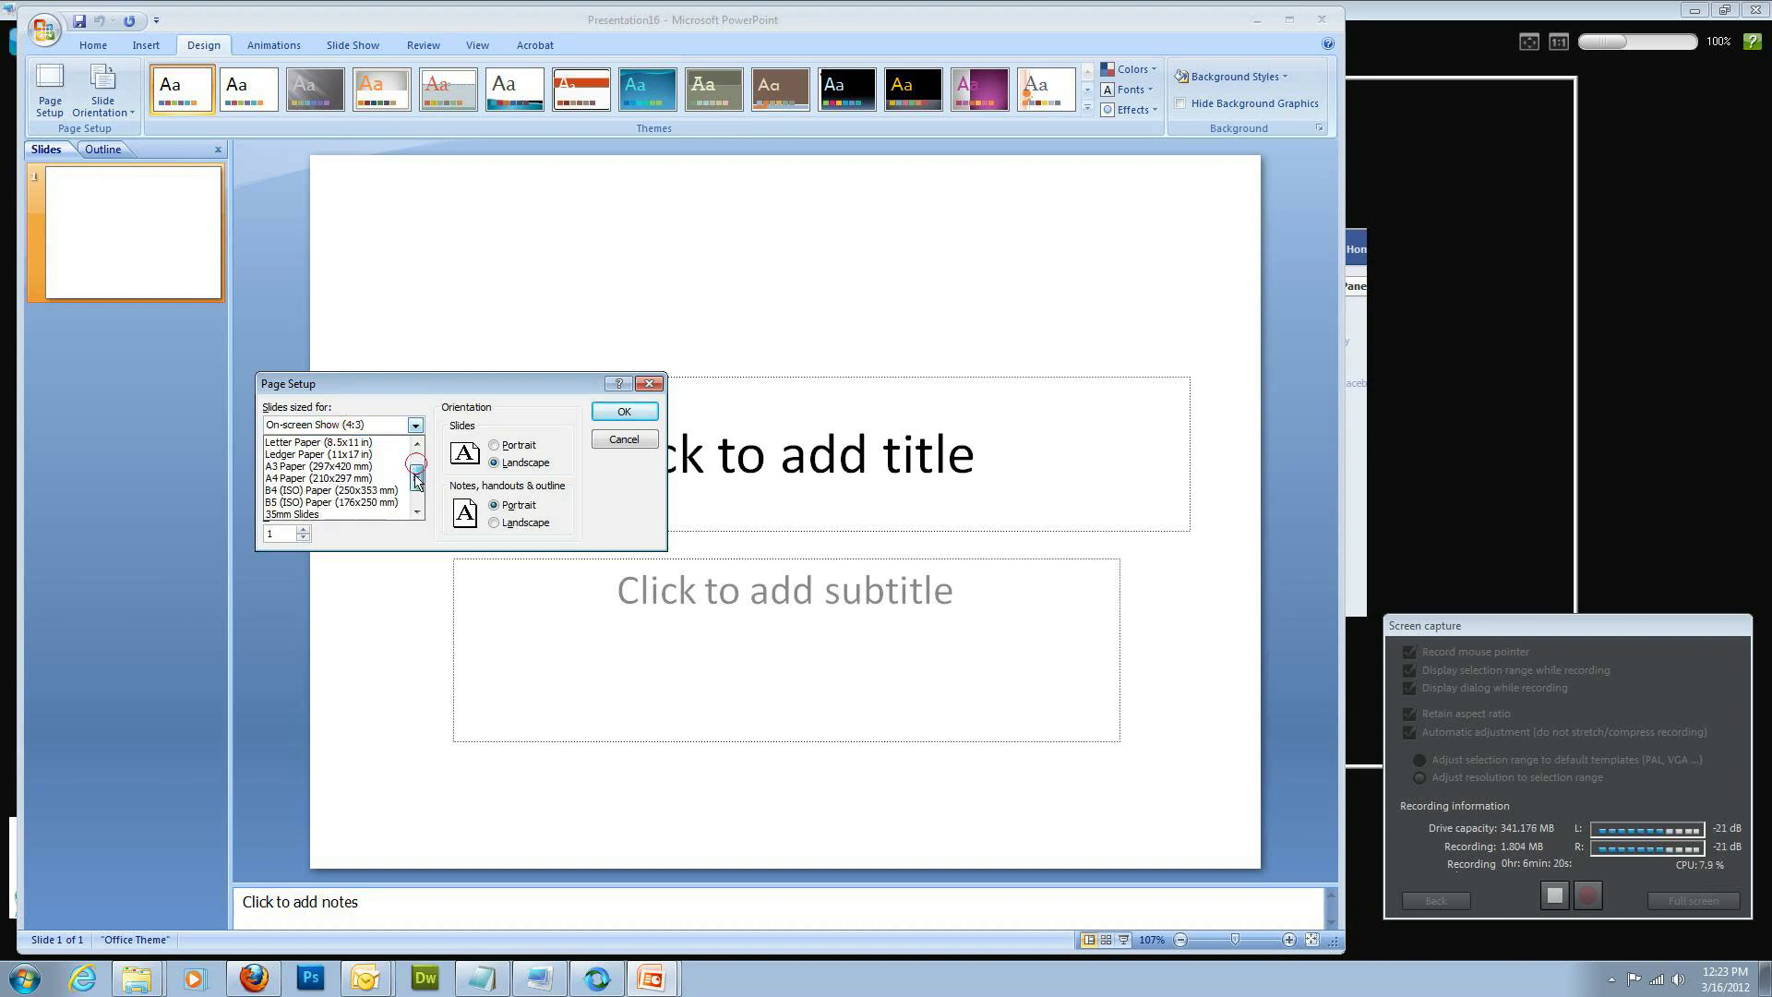
pyautogui.click(377, 514)
pyautogui.doubleClick(279, 462)
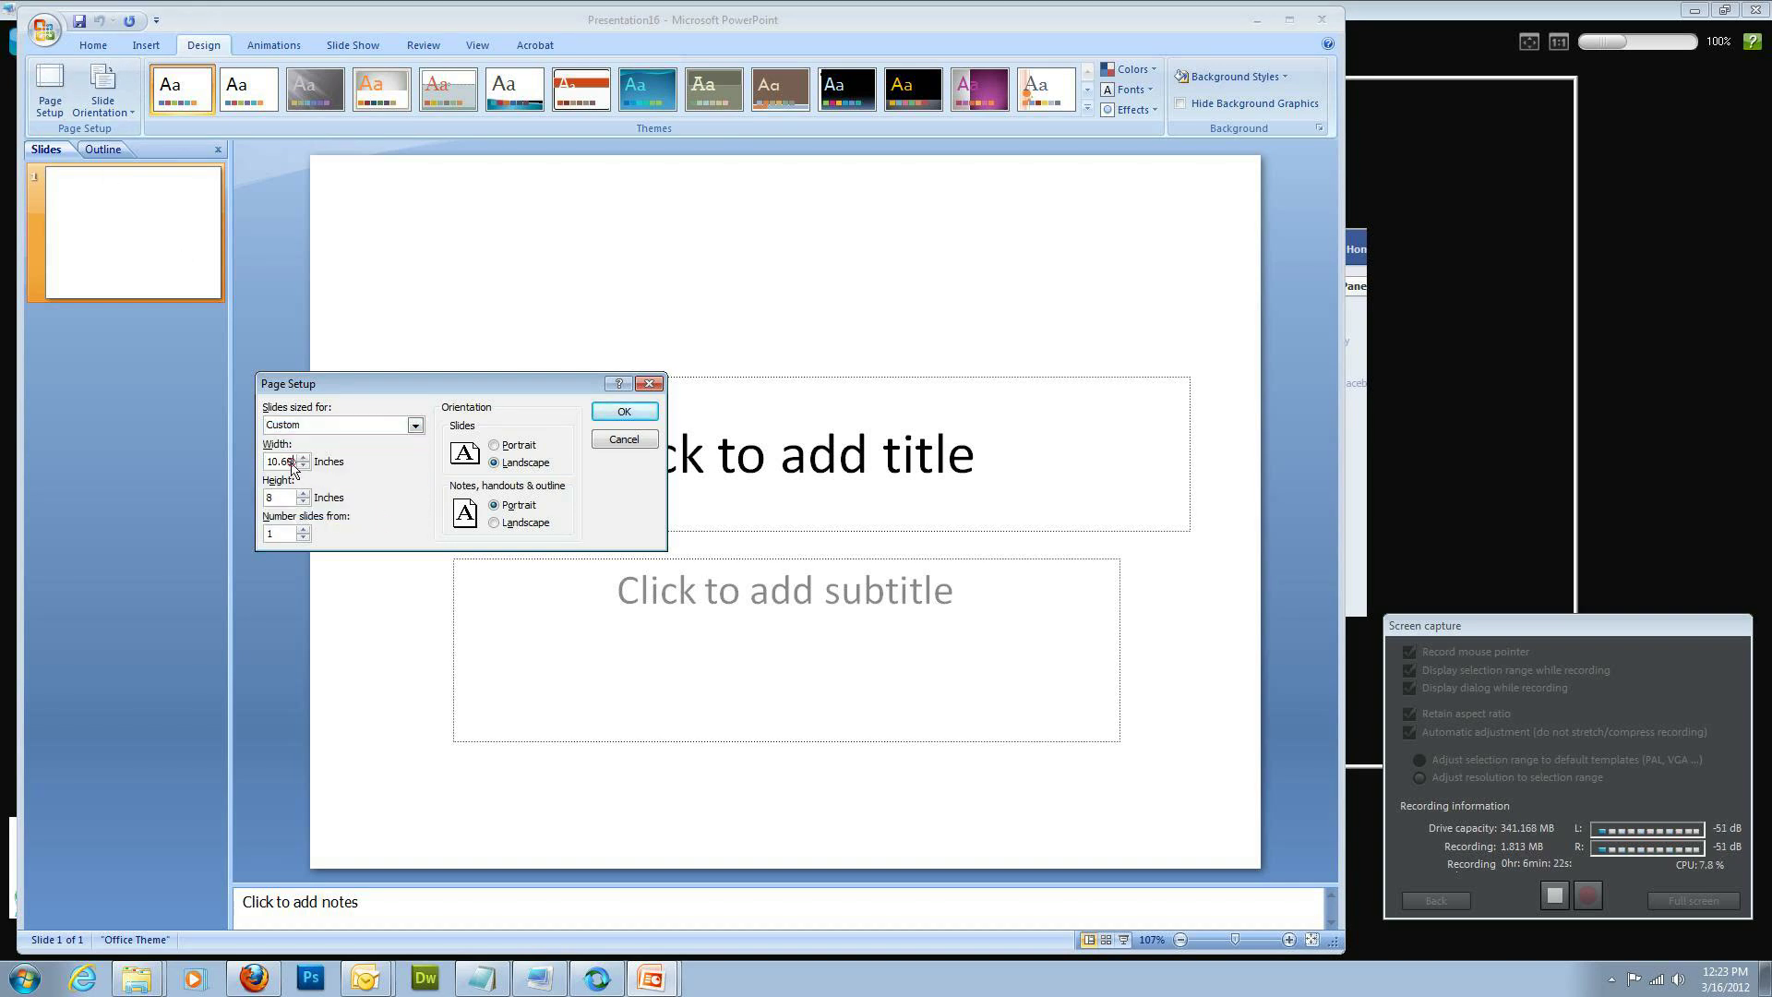
pyautogui.write('1.875')
pyautogui.doubleClick(274, 496)
pyautogui.write('1')
pyautogui.click(627, 410)
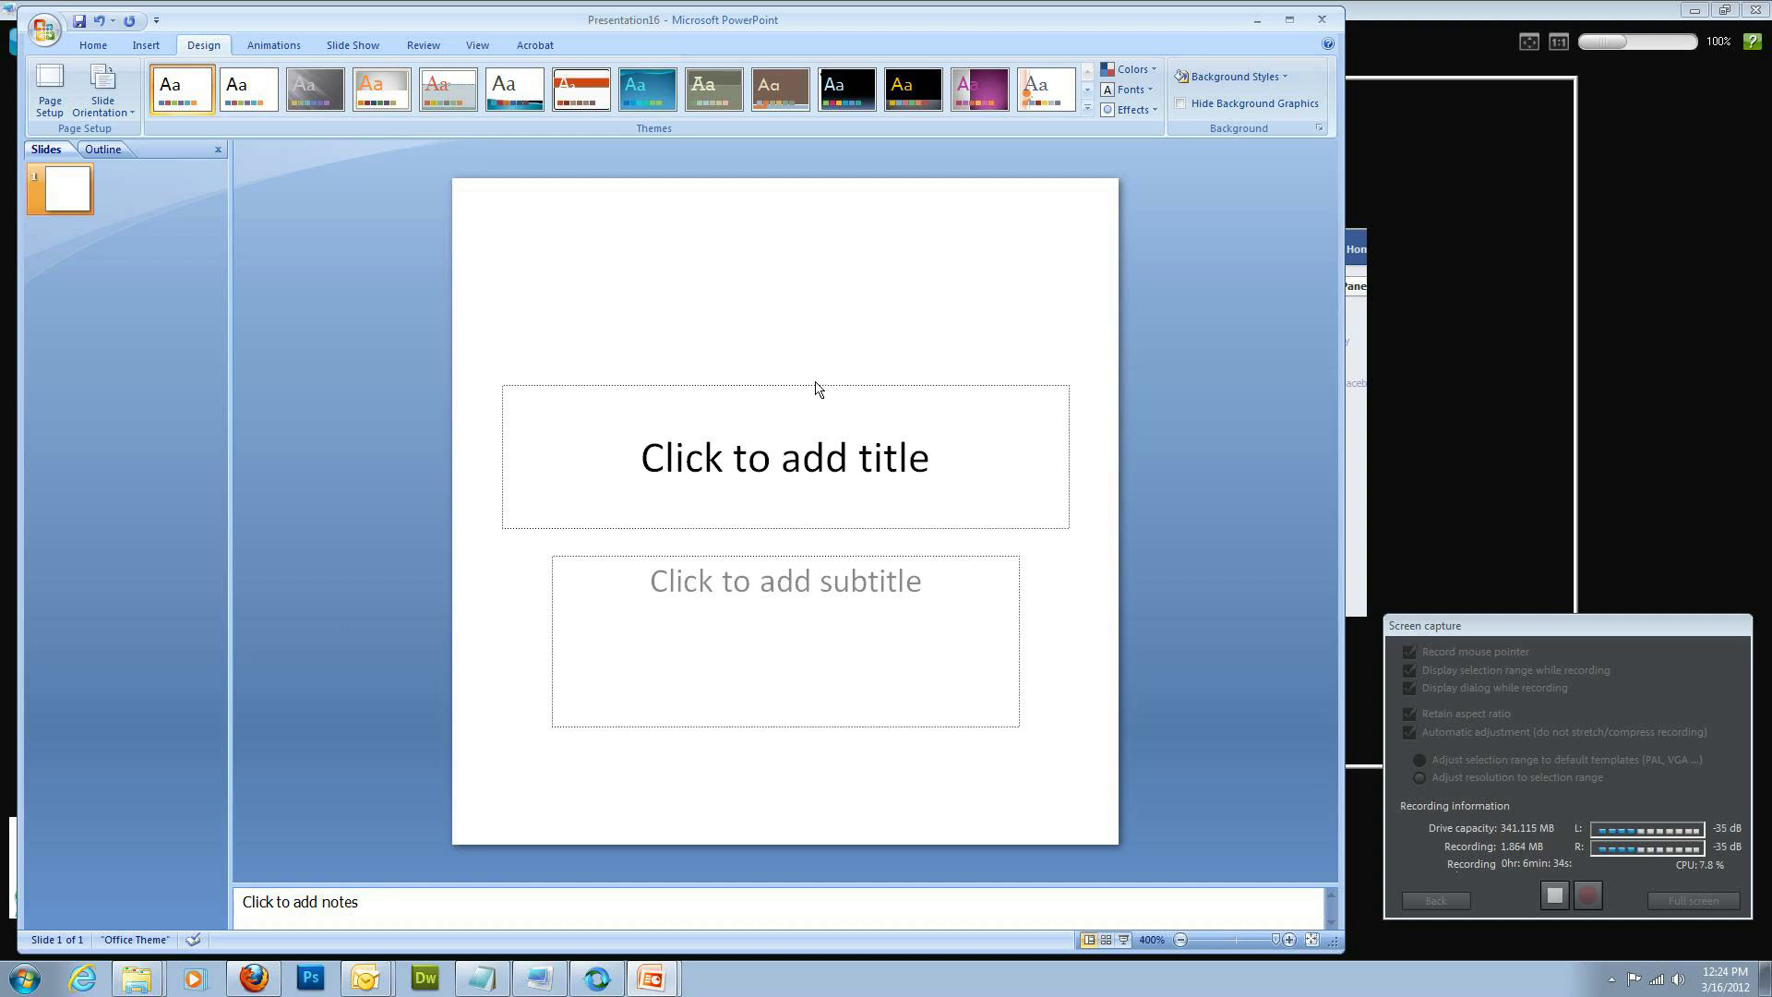
# Remove the title and subtitle placeholders from the square slide
pyautogui.click(816, 389)
pyautogui.press('Delete')
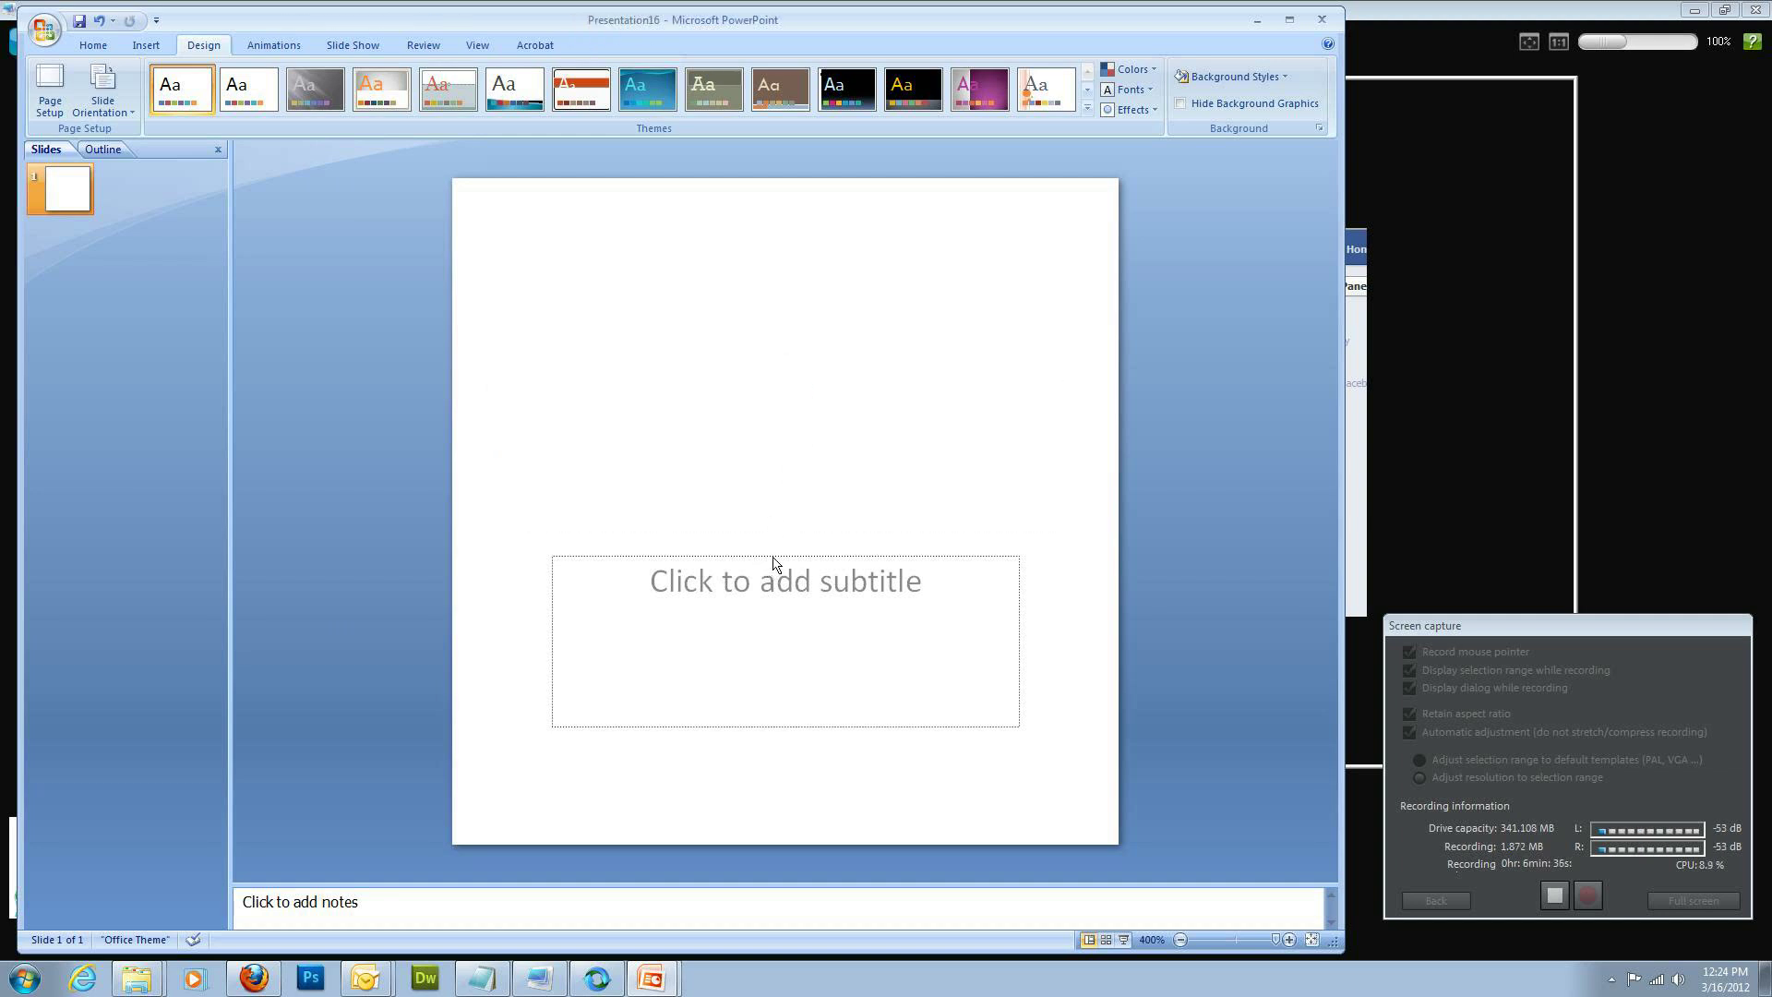
pyautogui.click(790, 559)
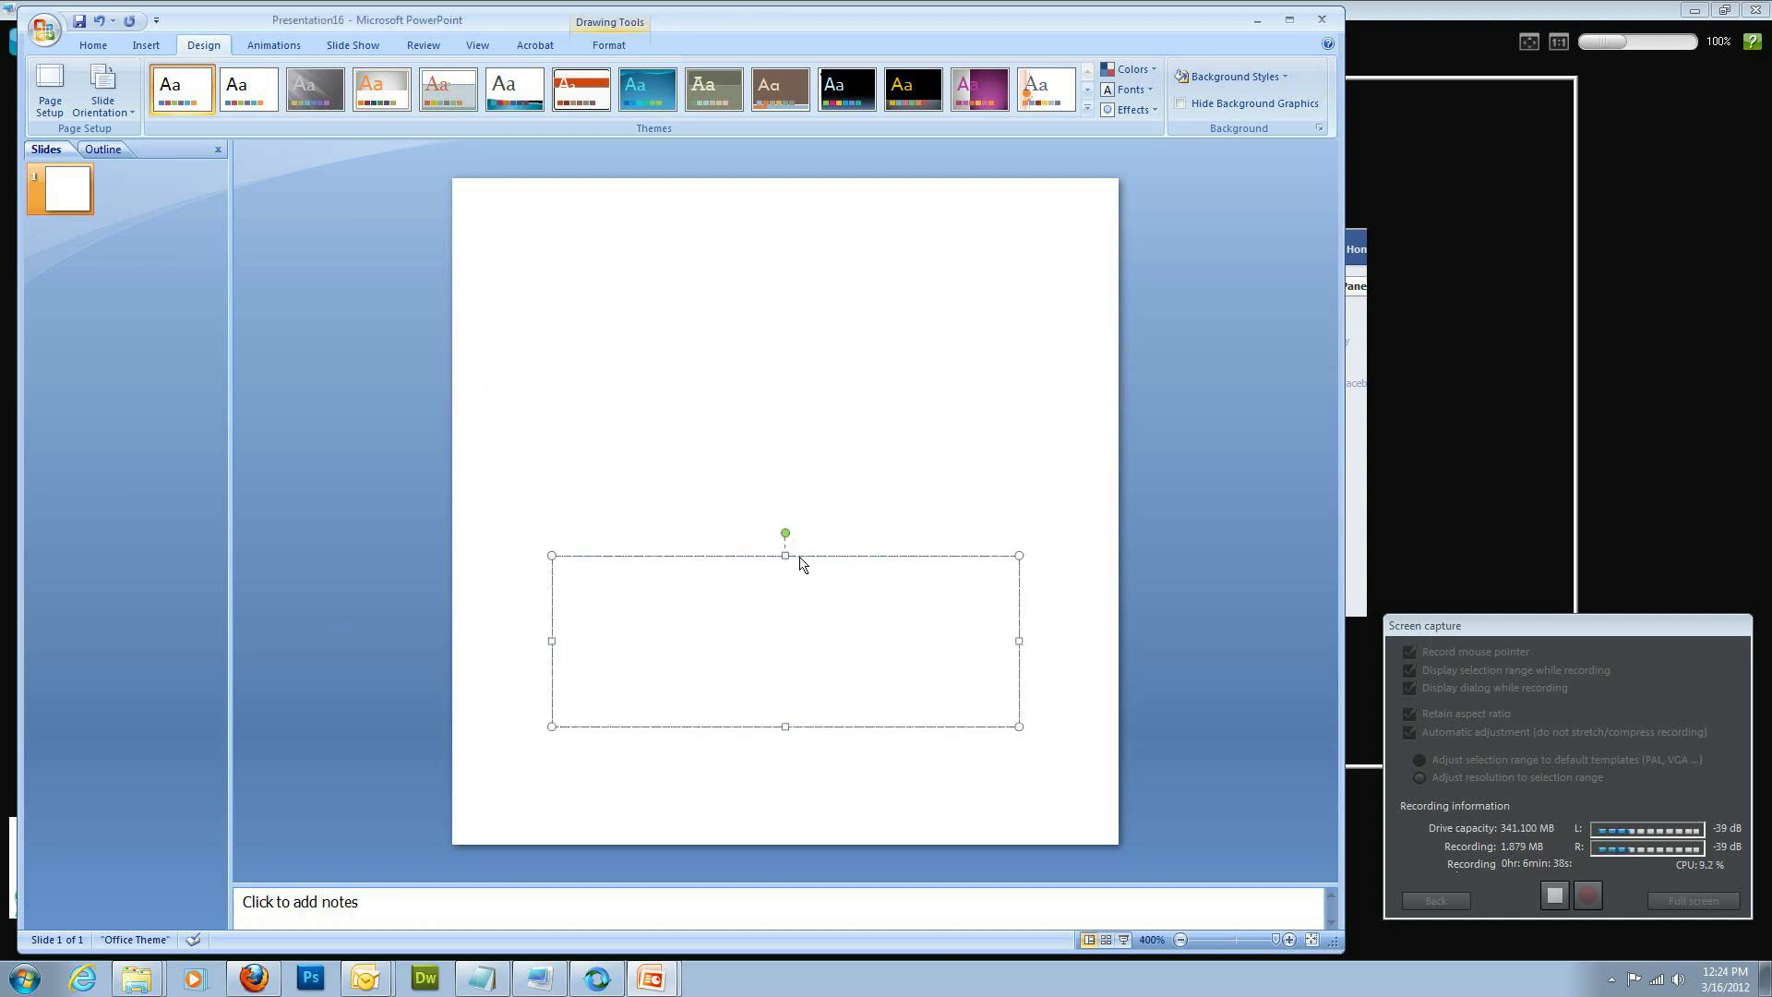
# Insert the company logo and align it along the slide's bottom edge
pyautogui.click(146, 44)
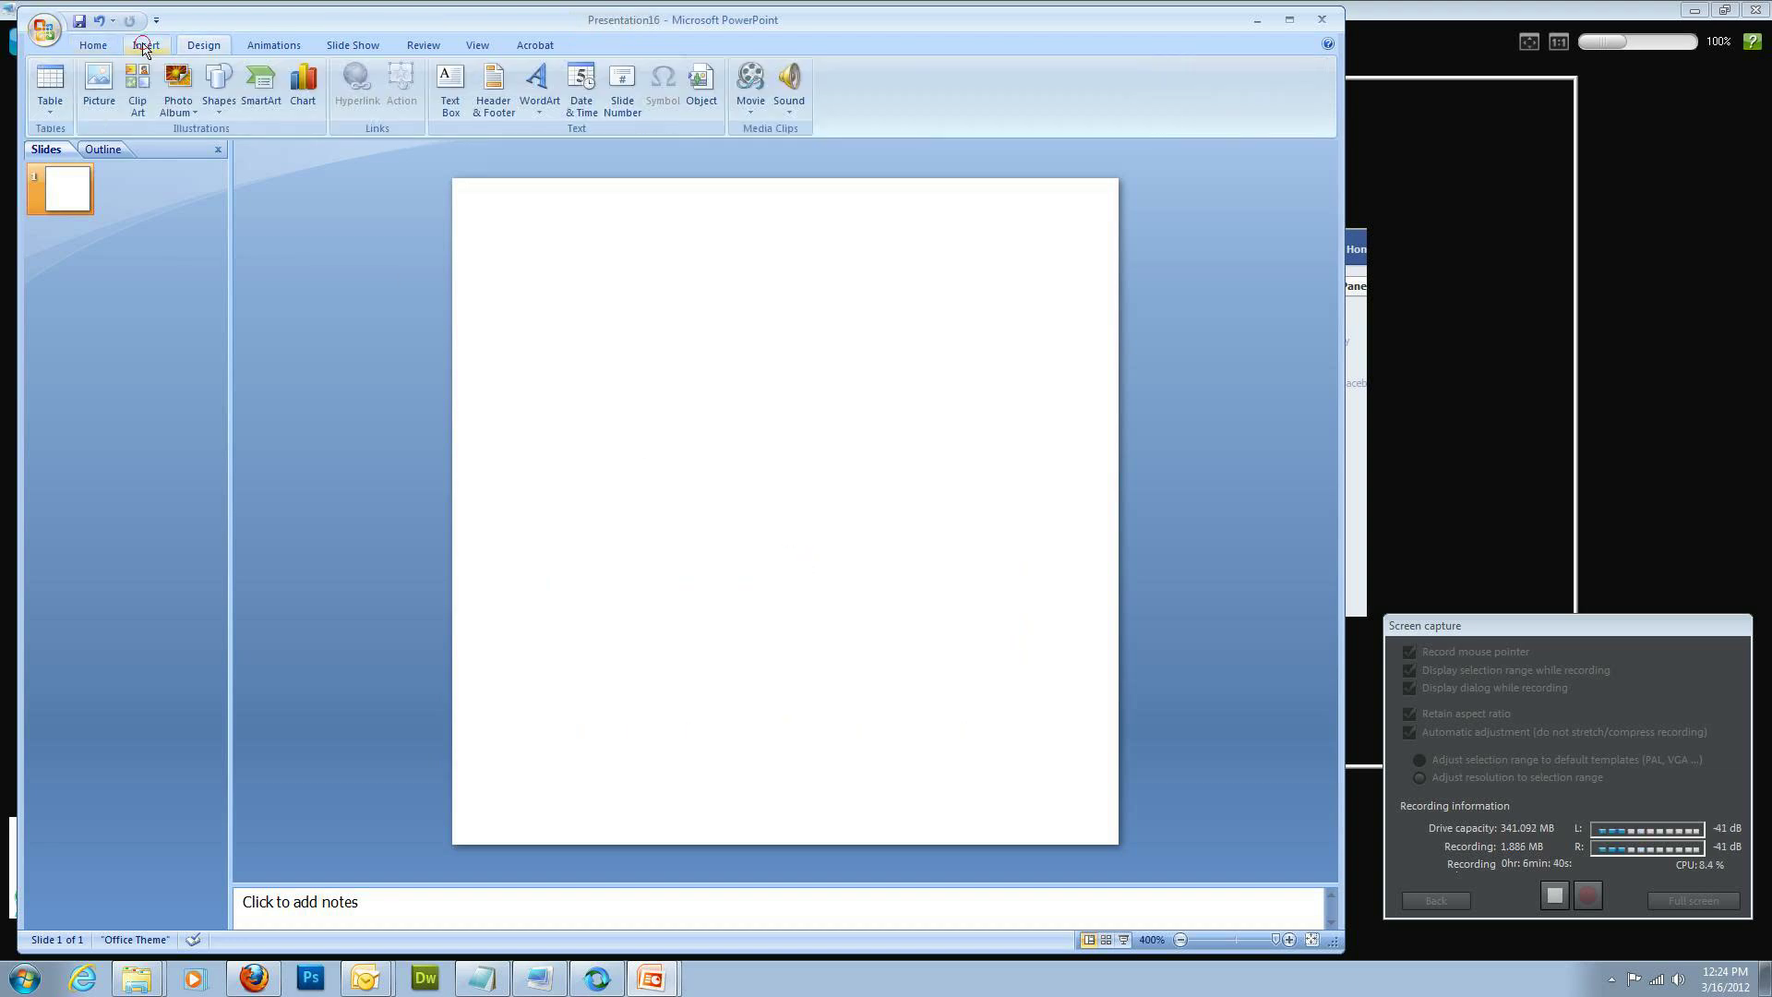
pyautogui.click(99, 96)
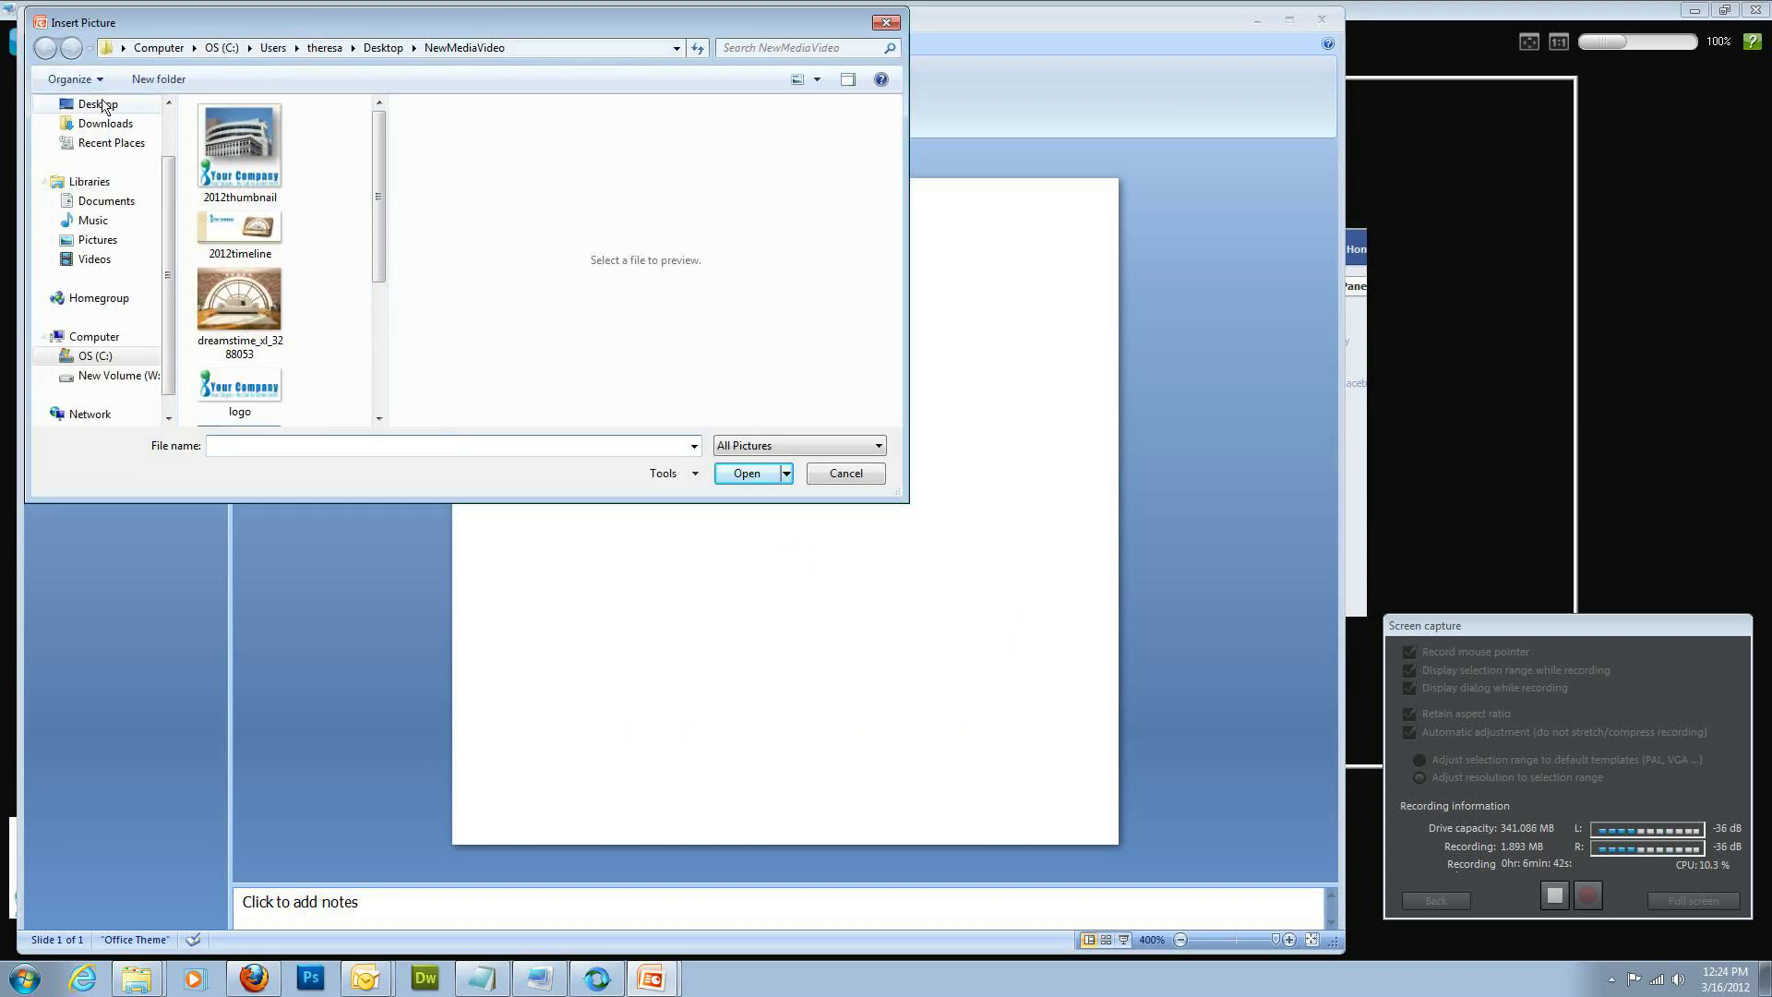
pyautogui.click(263, 390)
pyautogui.click(747, 473)
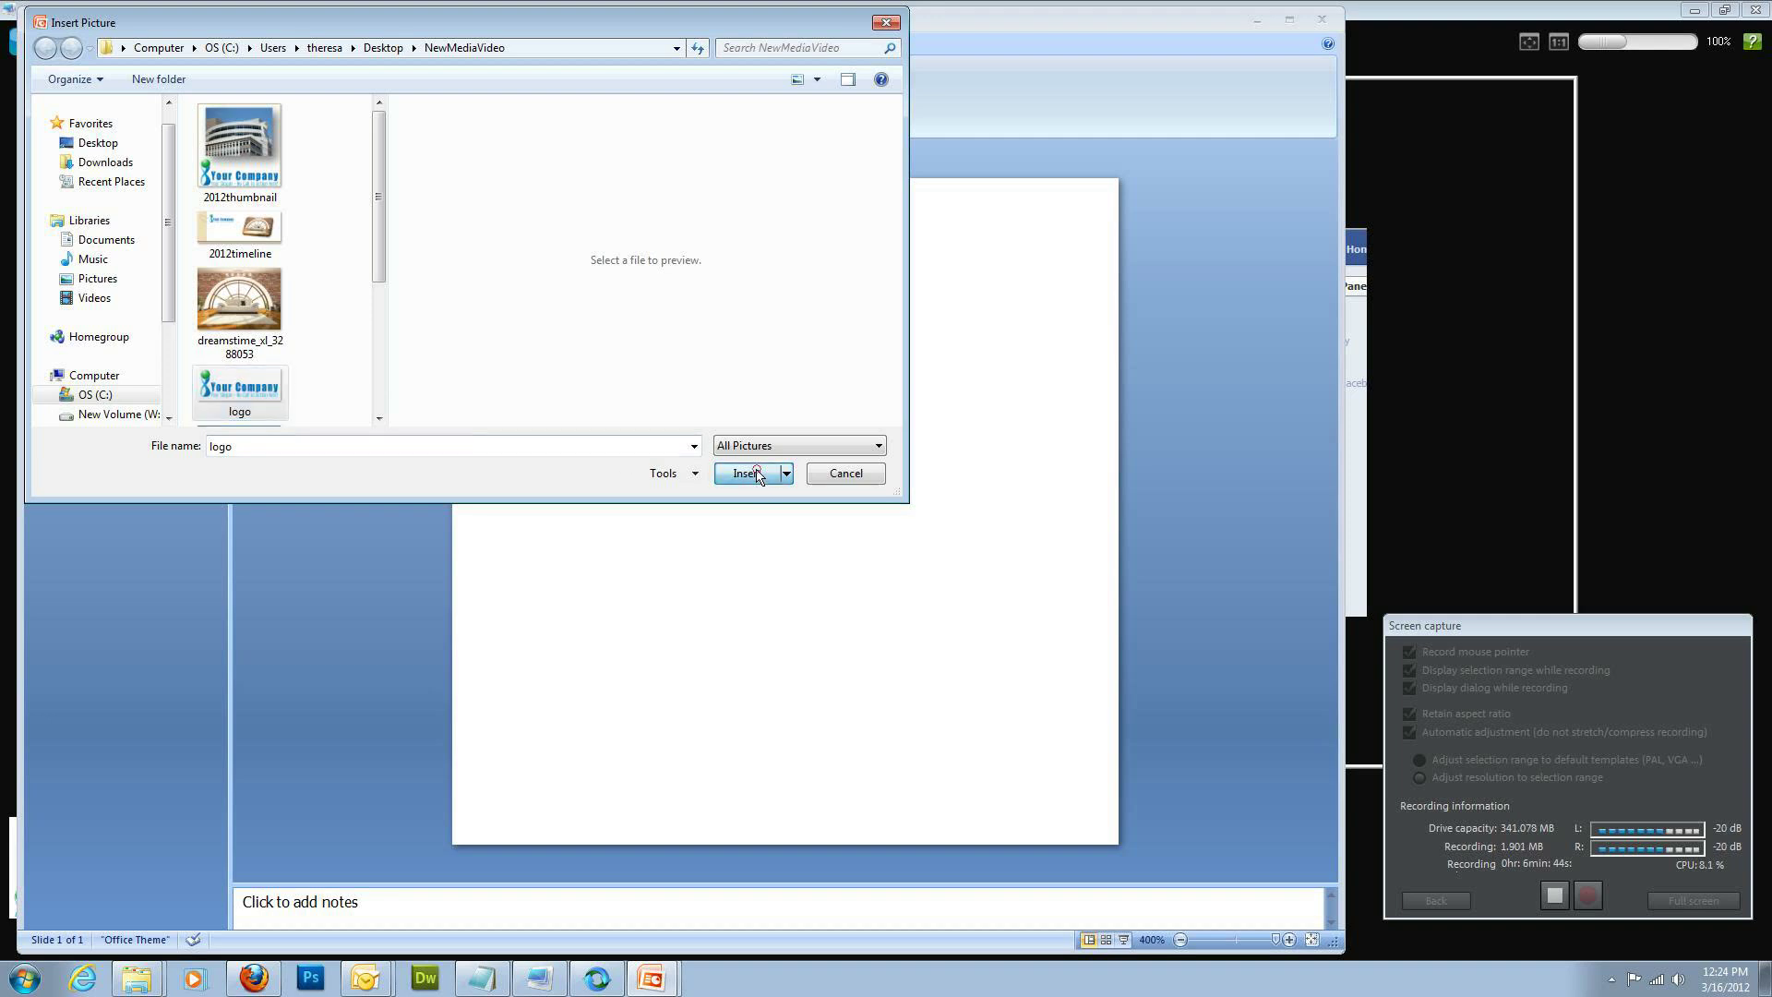
pyautogui.moveTo(692, 633); pyautogui.dragTo(671, 849)
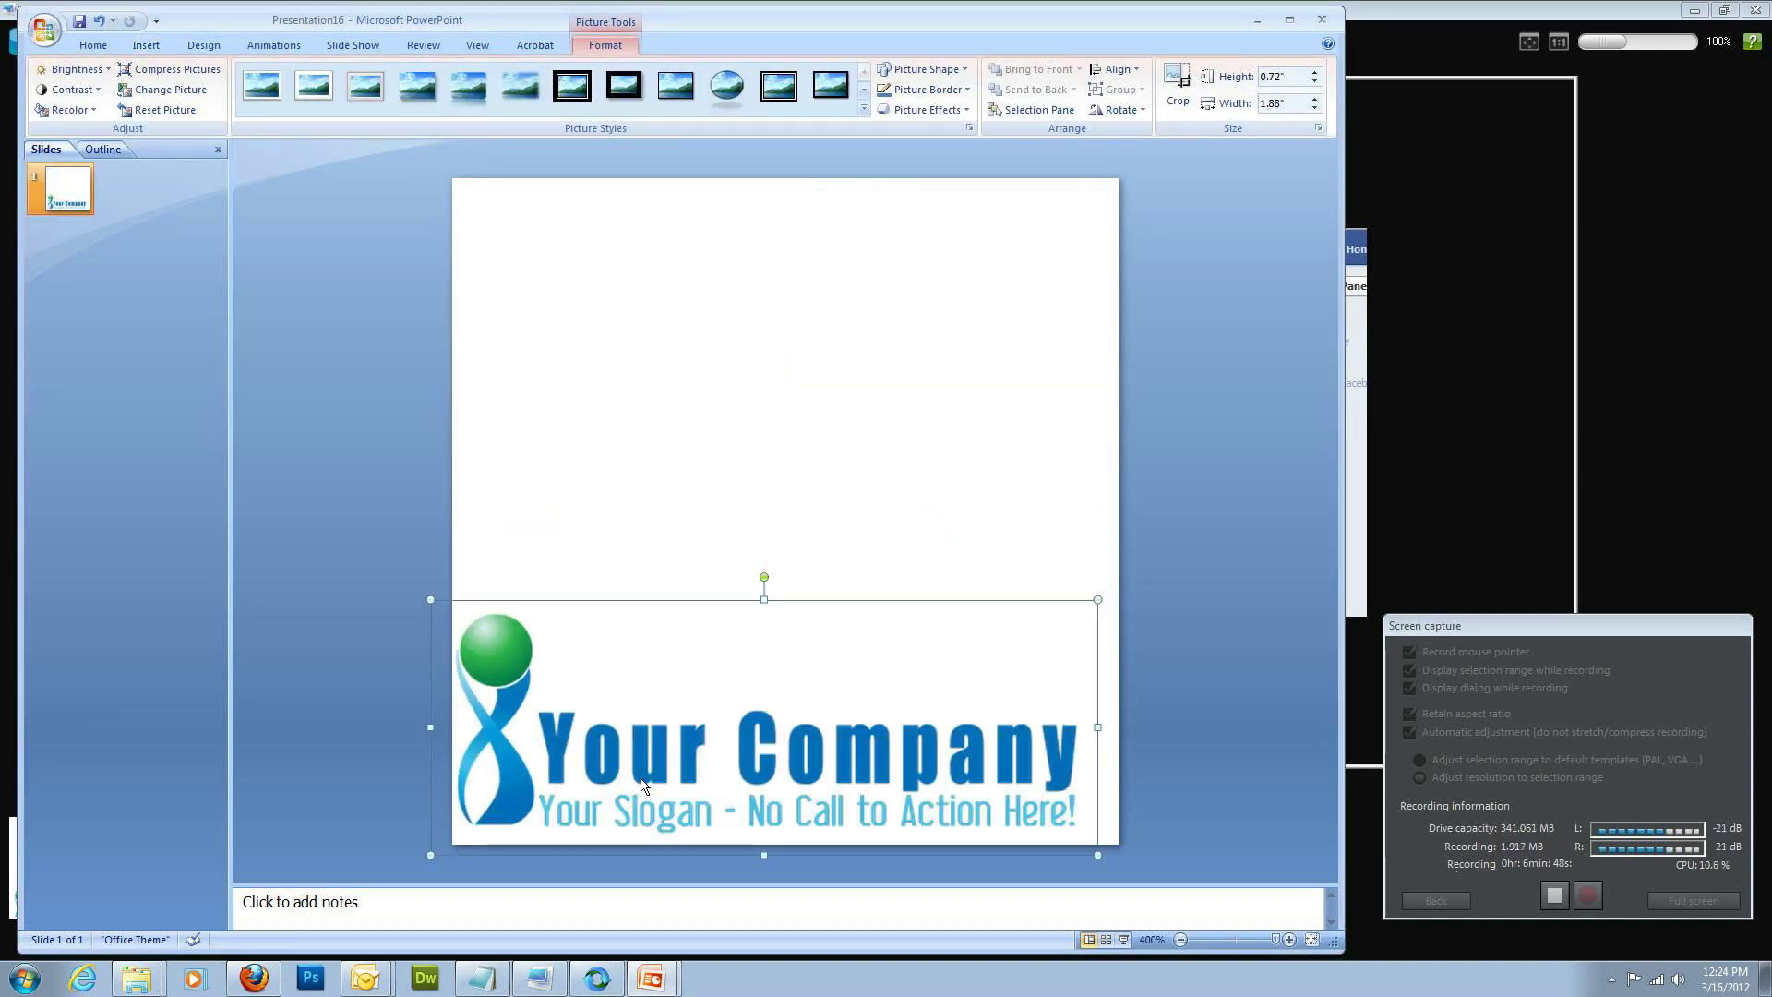
pyautogui.press('Right')
pyautogui.moveTo(638, 791); pyautogui.dragTo(627, 797)
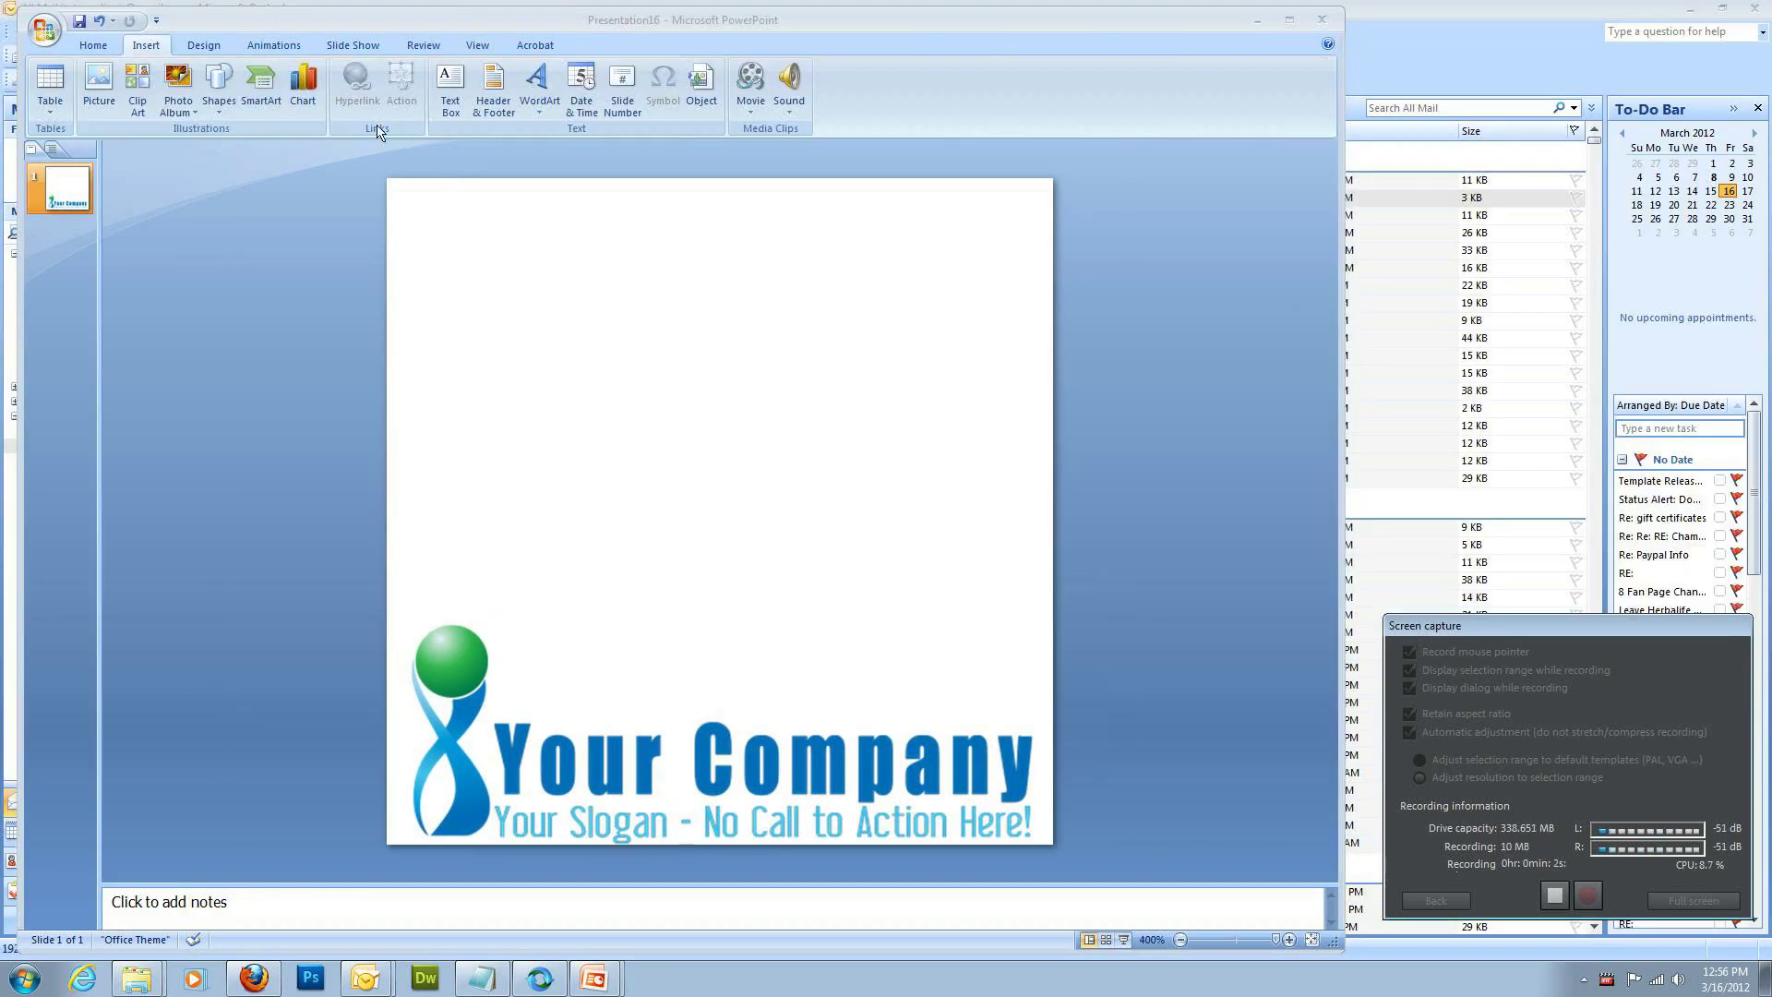
# Insert the office photo onto the slide
pyautogui.click(90, 96)
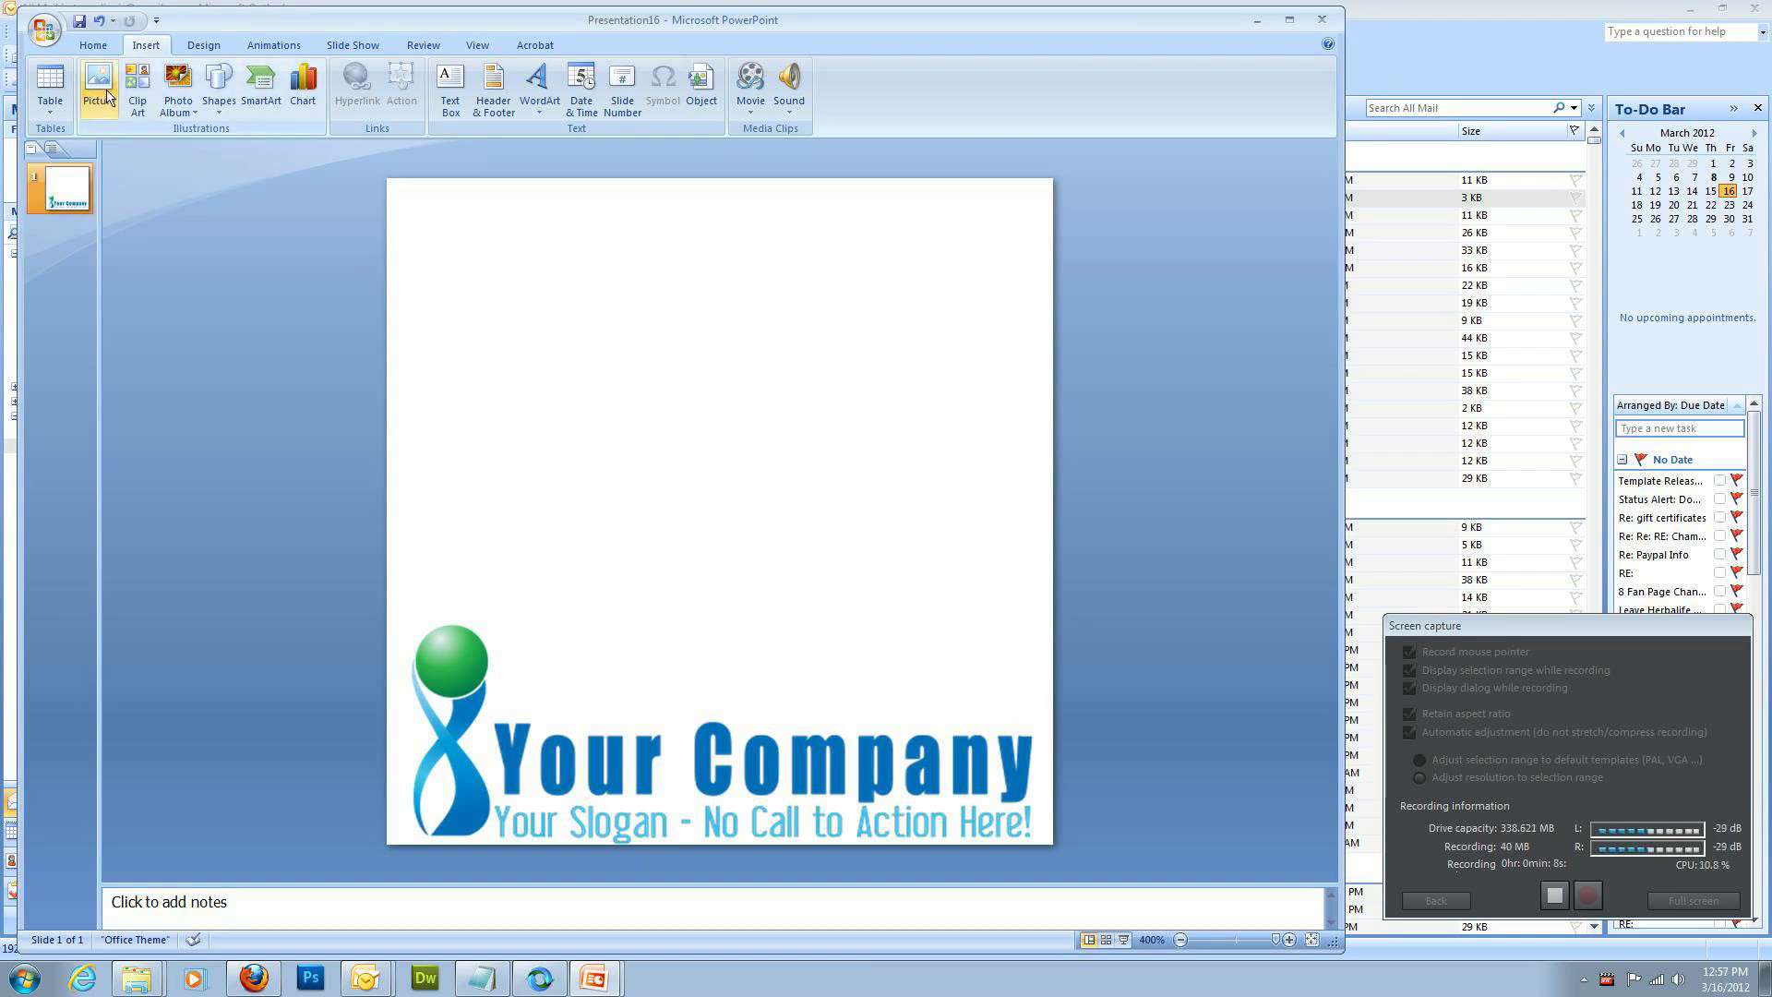
pyautogui.click(102, 93)
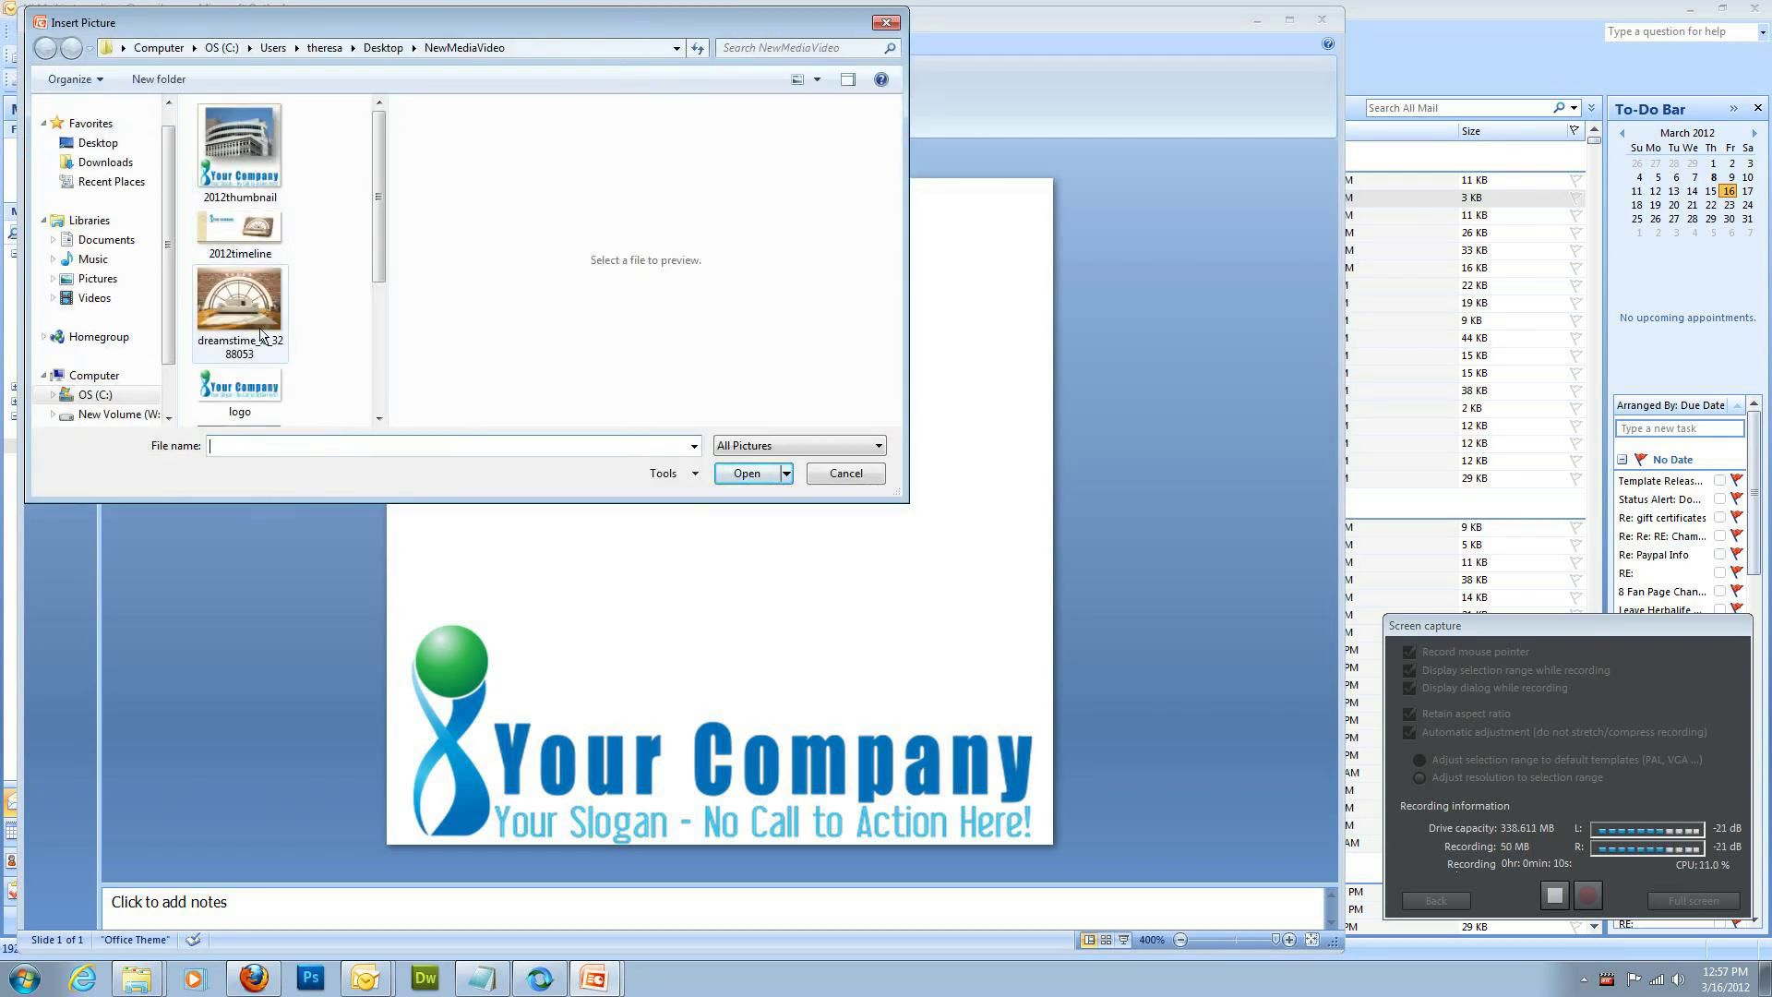
pyautogui.scroll(-3, 386, 291)
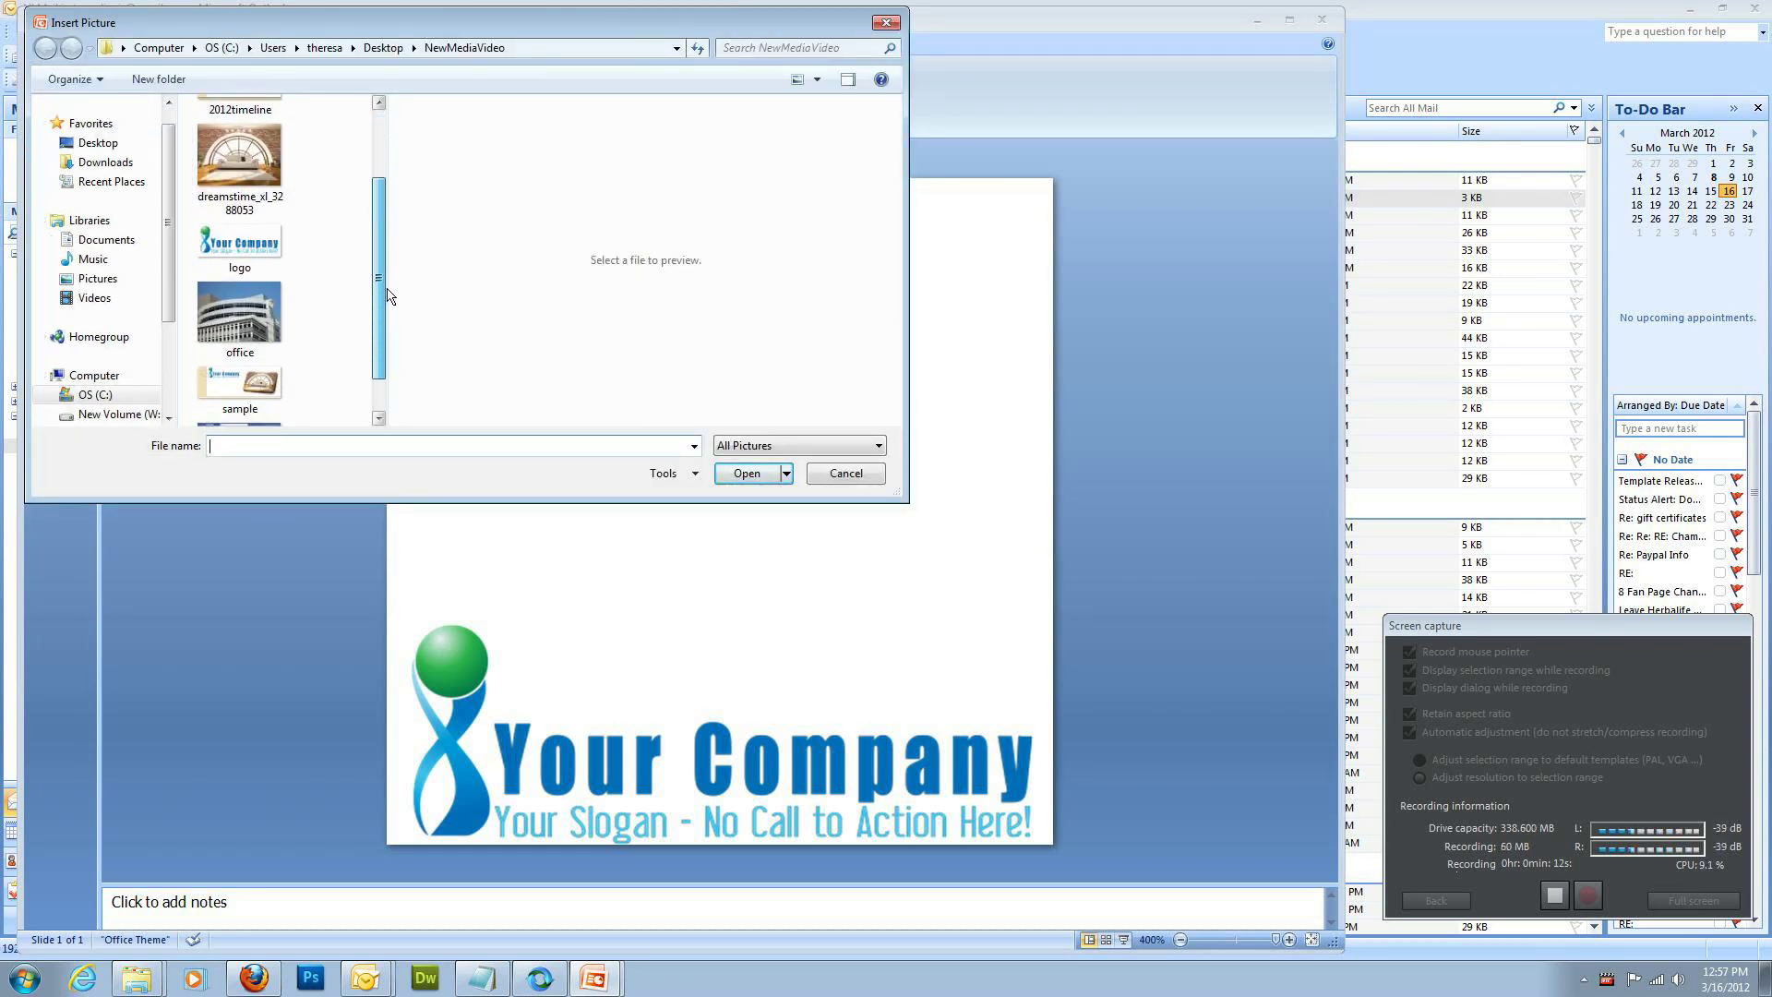
pyautogui.click(284, 342)
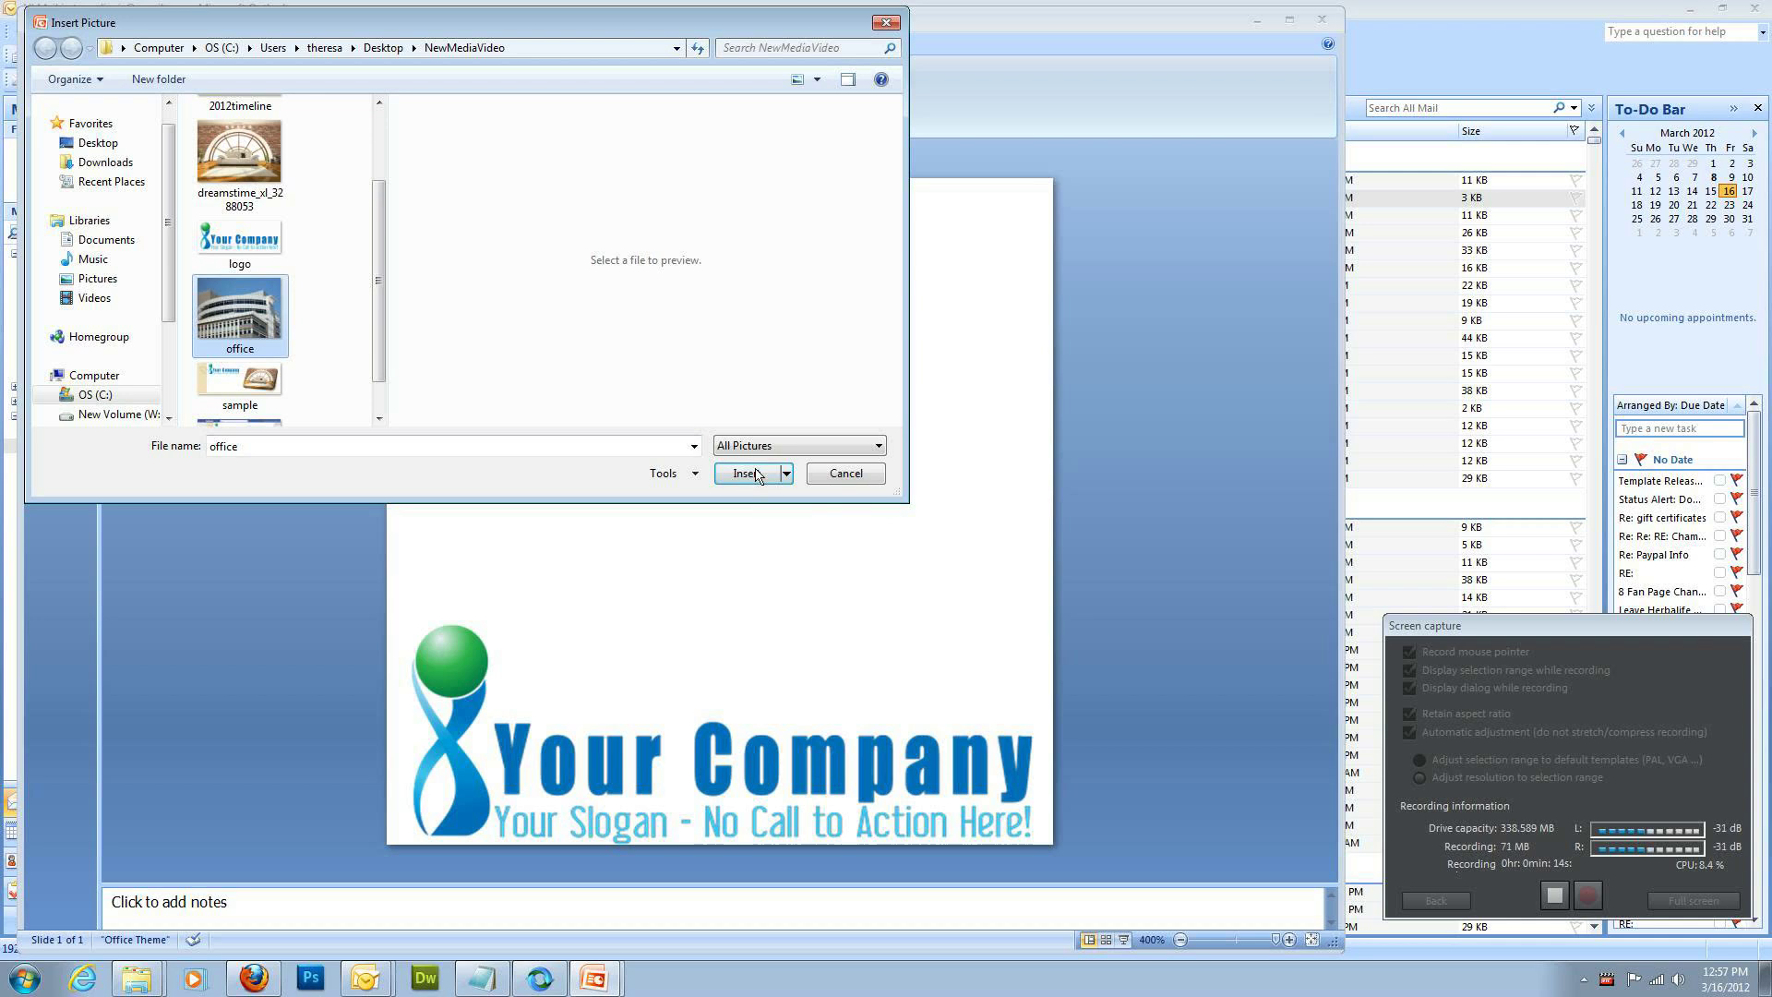
pyautogui.click(753, 473)
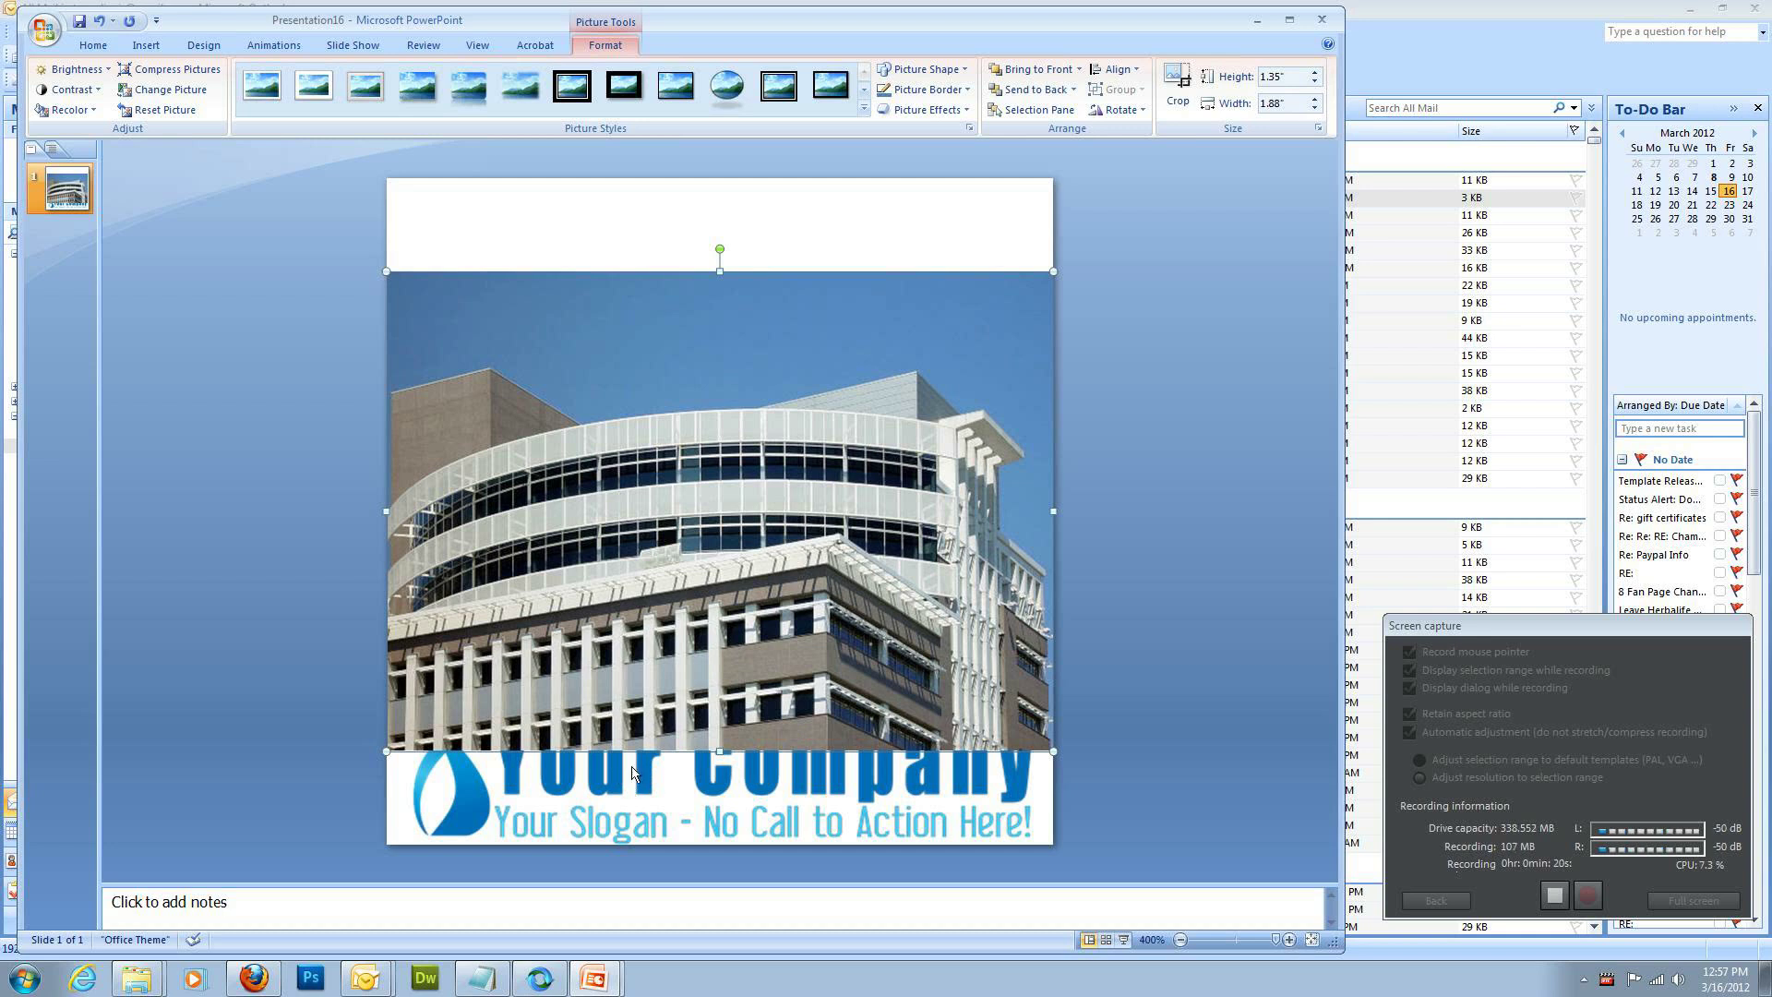
# Send the photo back, shrink it to 1.1" × 1.52" above the logo, apply drop-shadow style
pyautogui.rightClick(591, 424)
pyautogui.moveTo(652, 553)
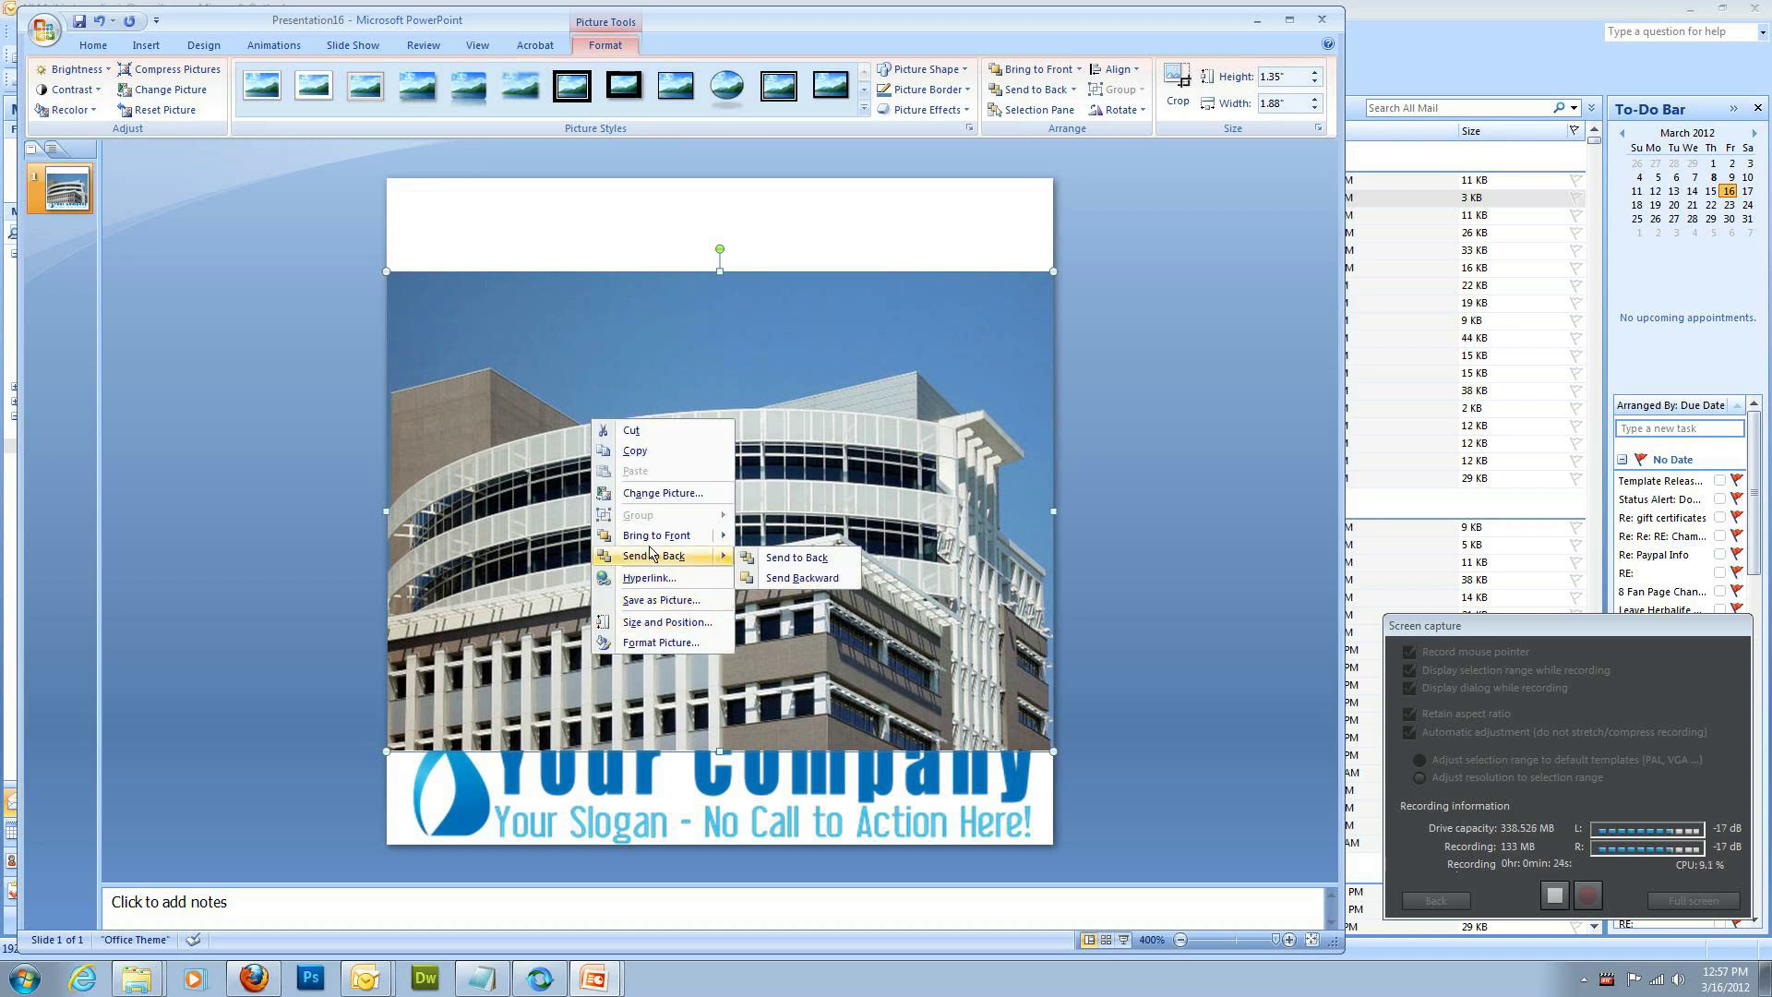
pyautogui.click(653, 558)
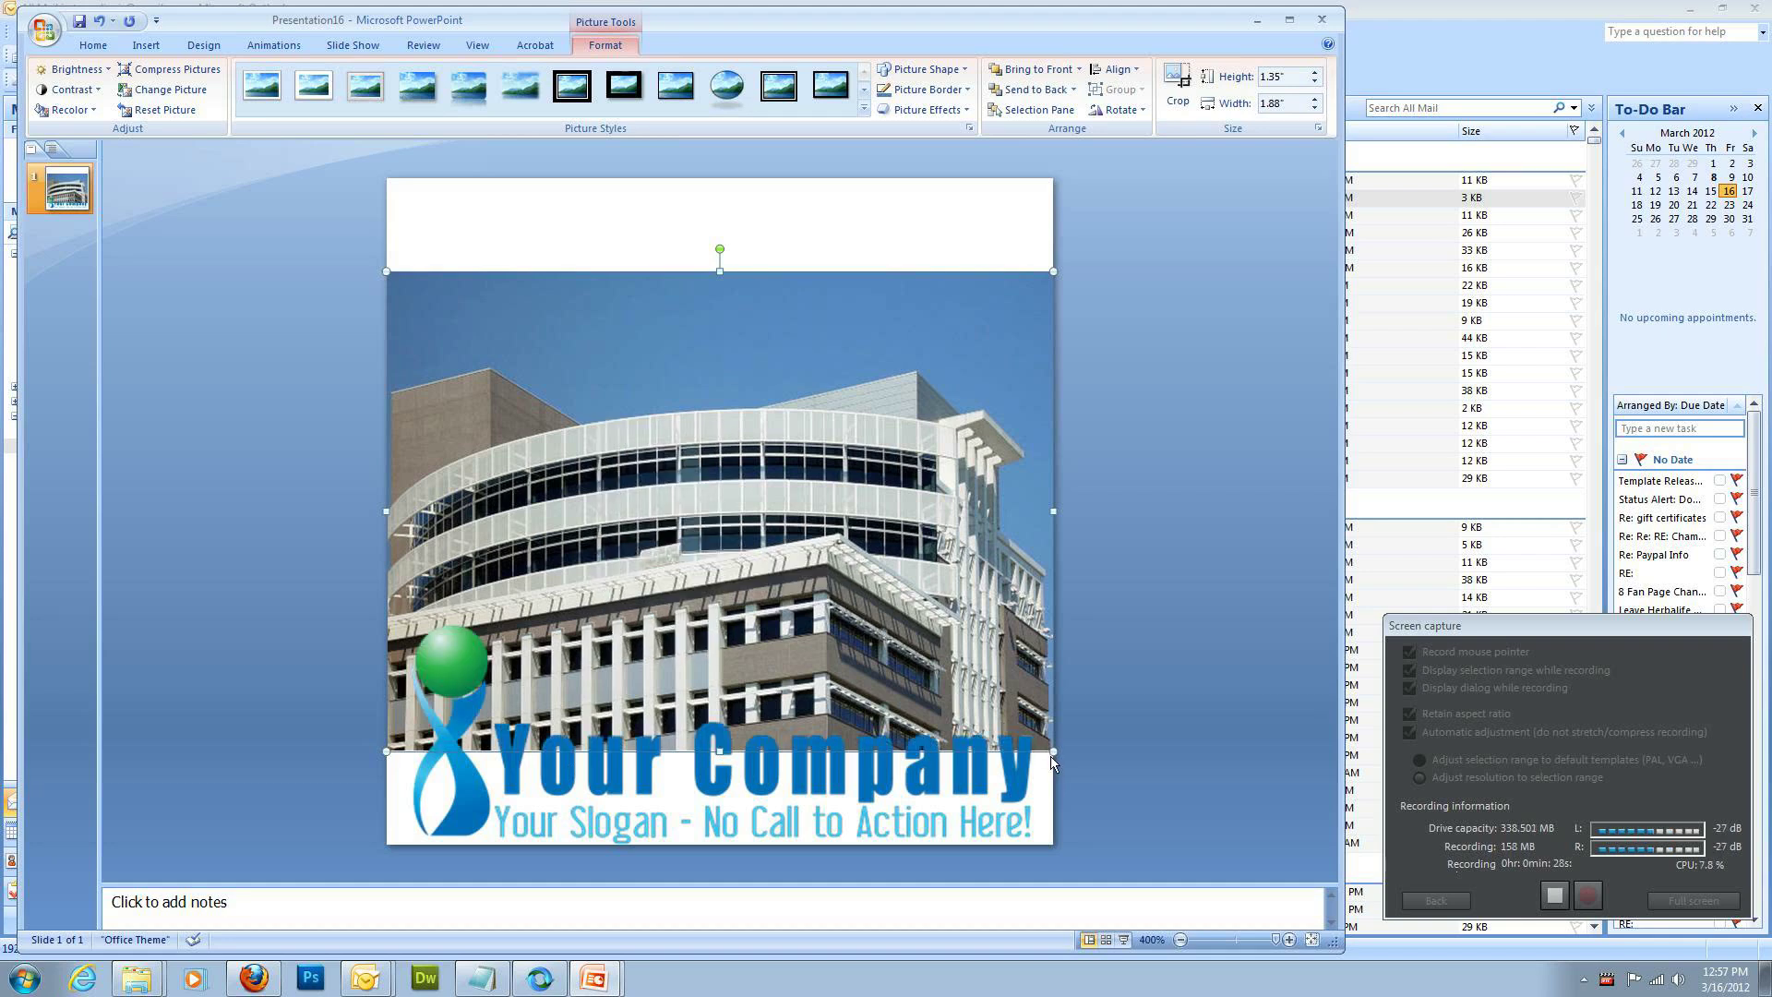
pyautogui.moveTo(1053, 753); pyautogui.dragTo(926, 660)
pyautogui.moveTo(773, 540); pyautogui.dragTo(859, 494)
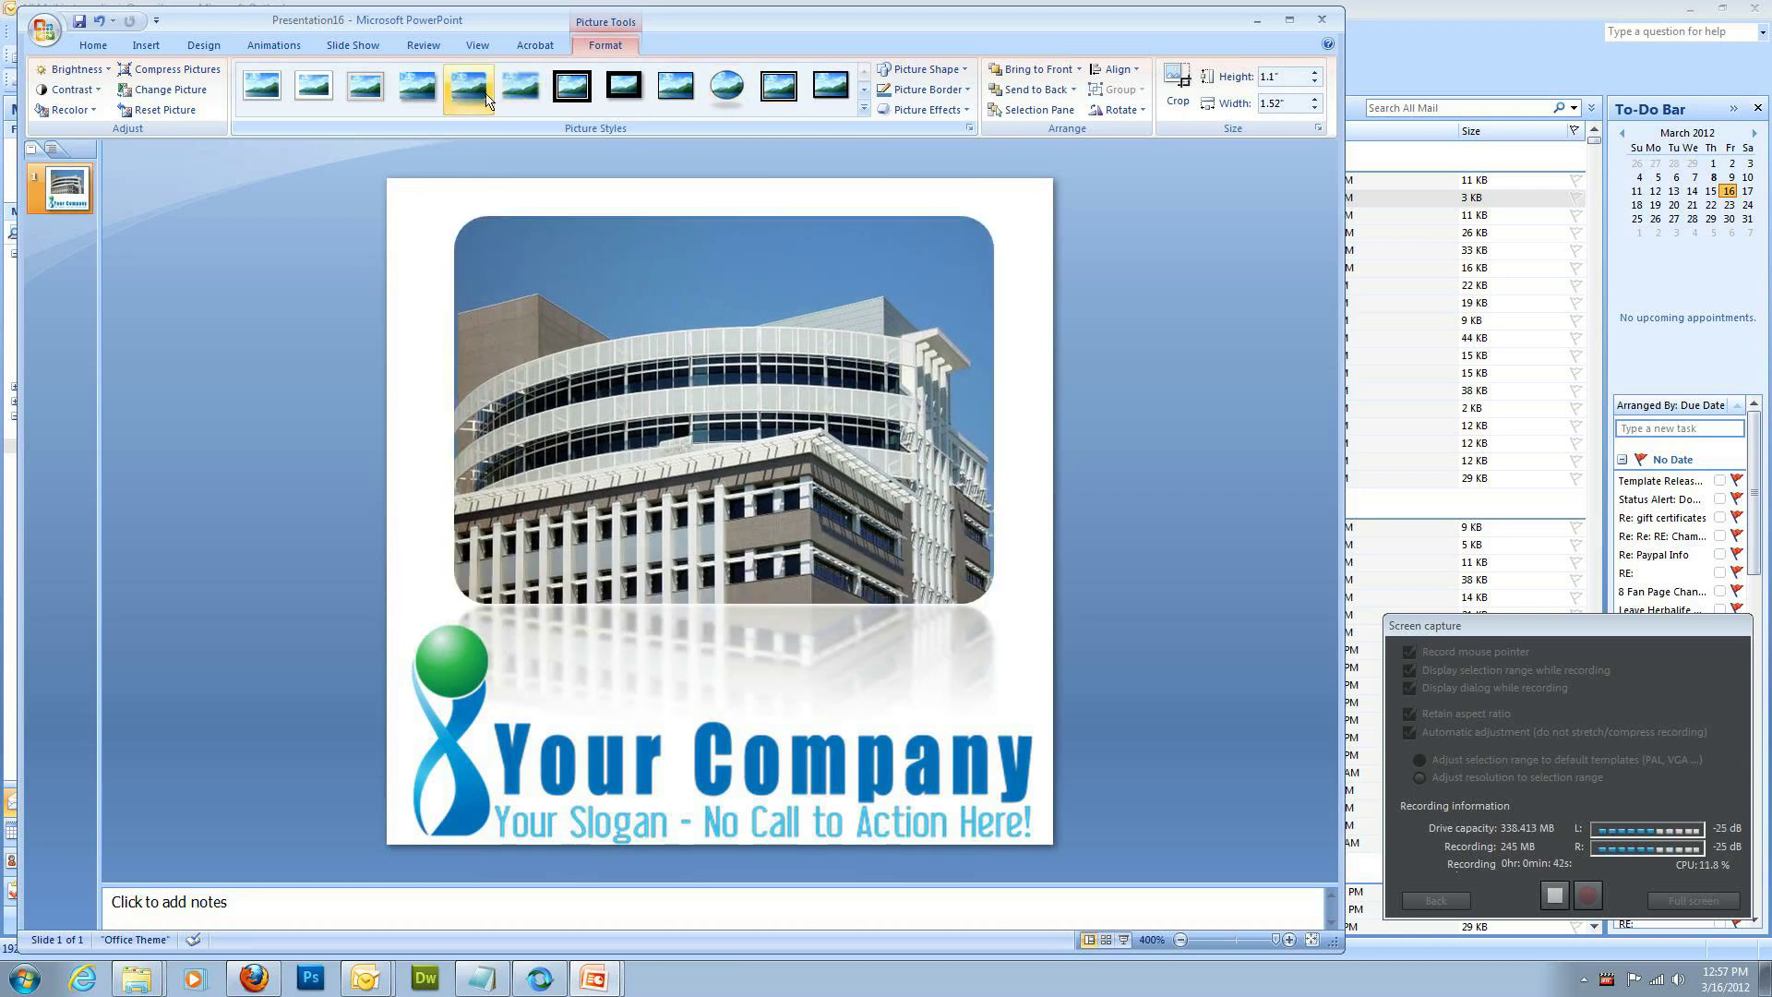
pyautogui.click(417, 87)
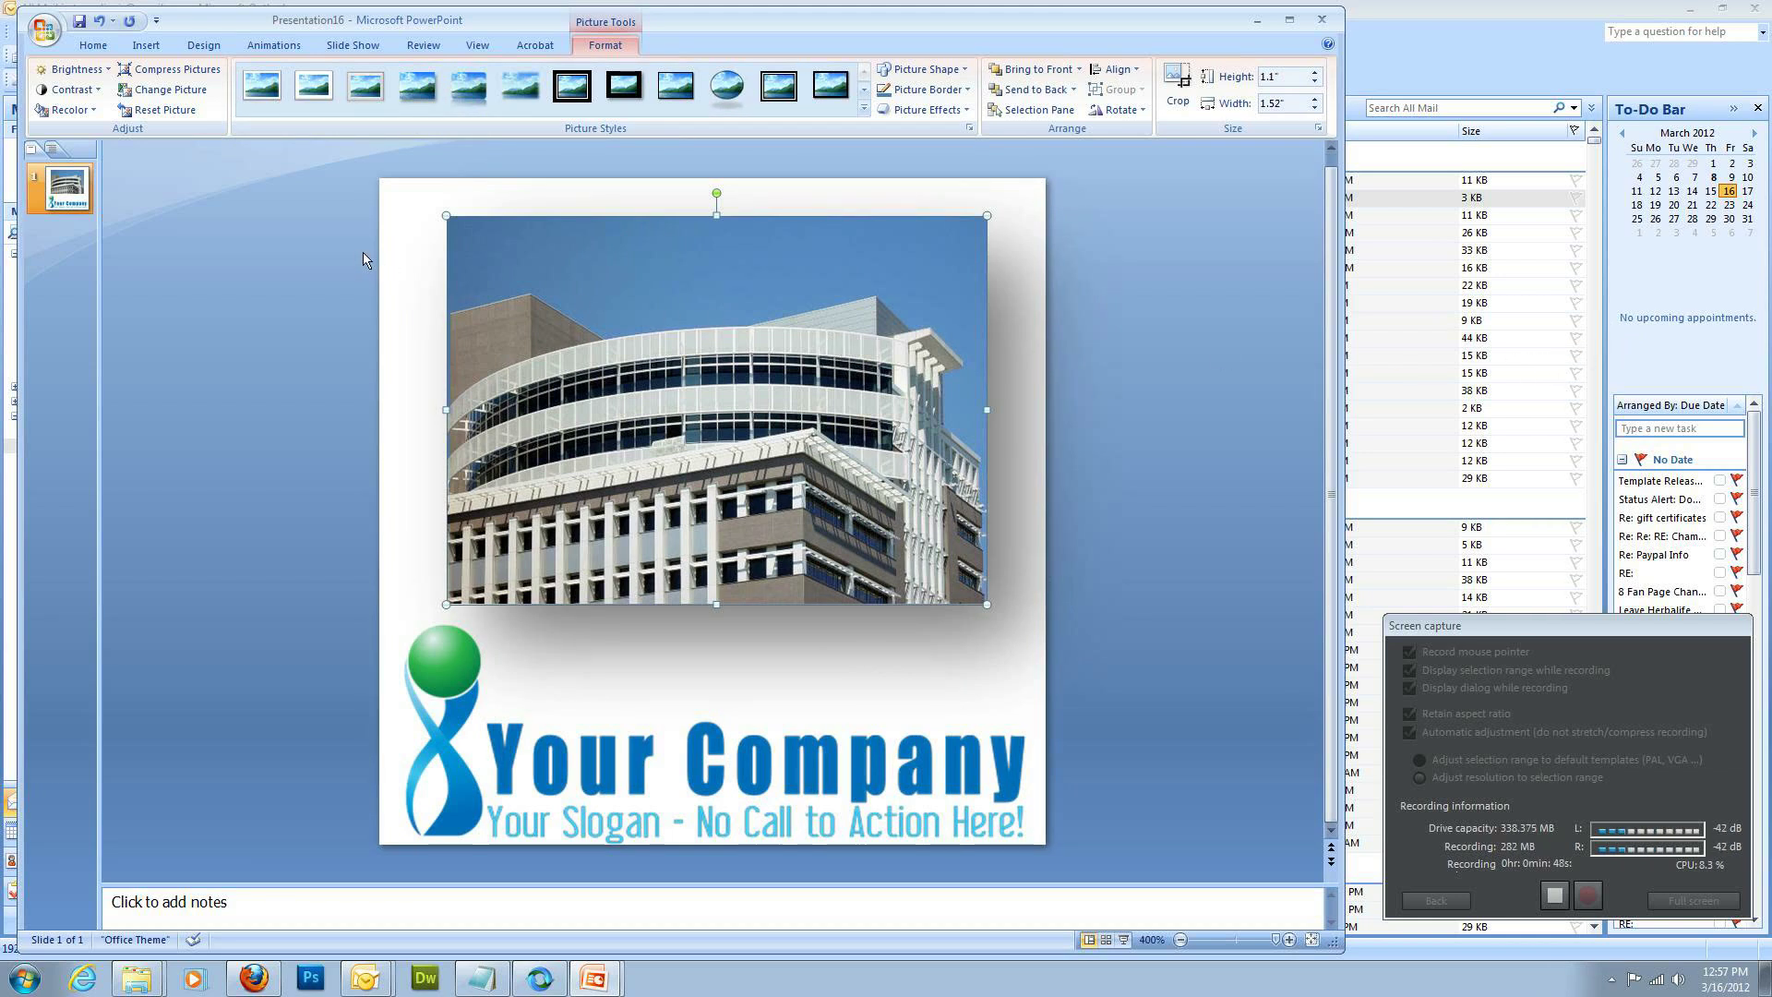
# Draw a rectangle covering the whole slide and send it behind the photo and logo
pyautogui.click(146, 45)
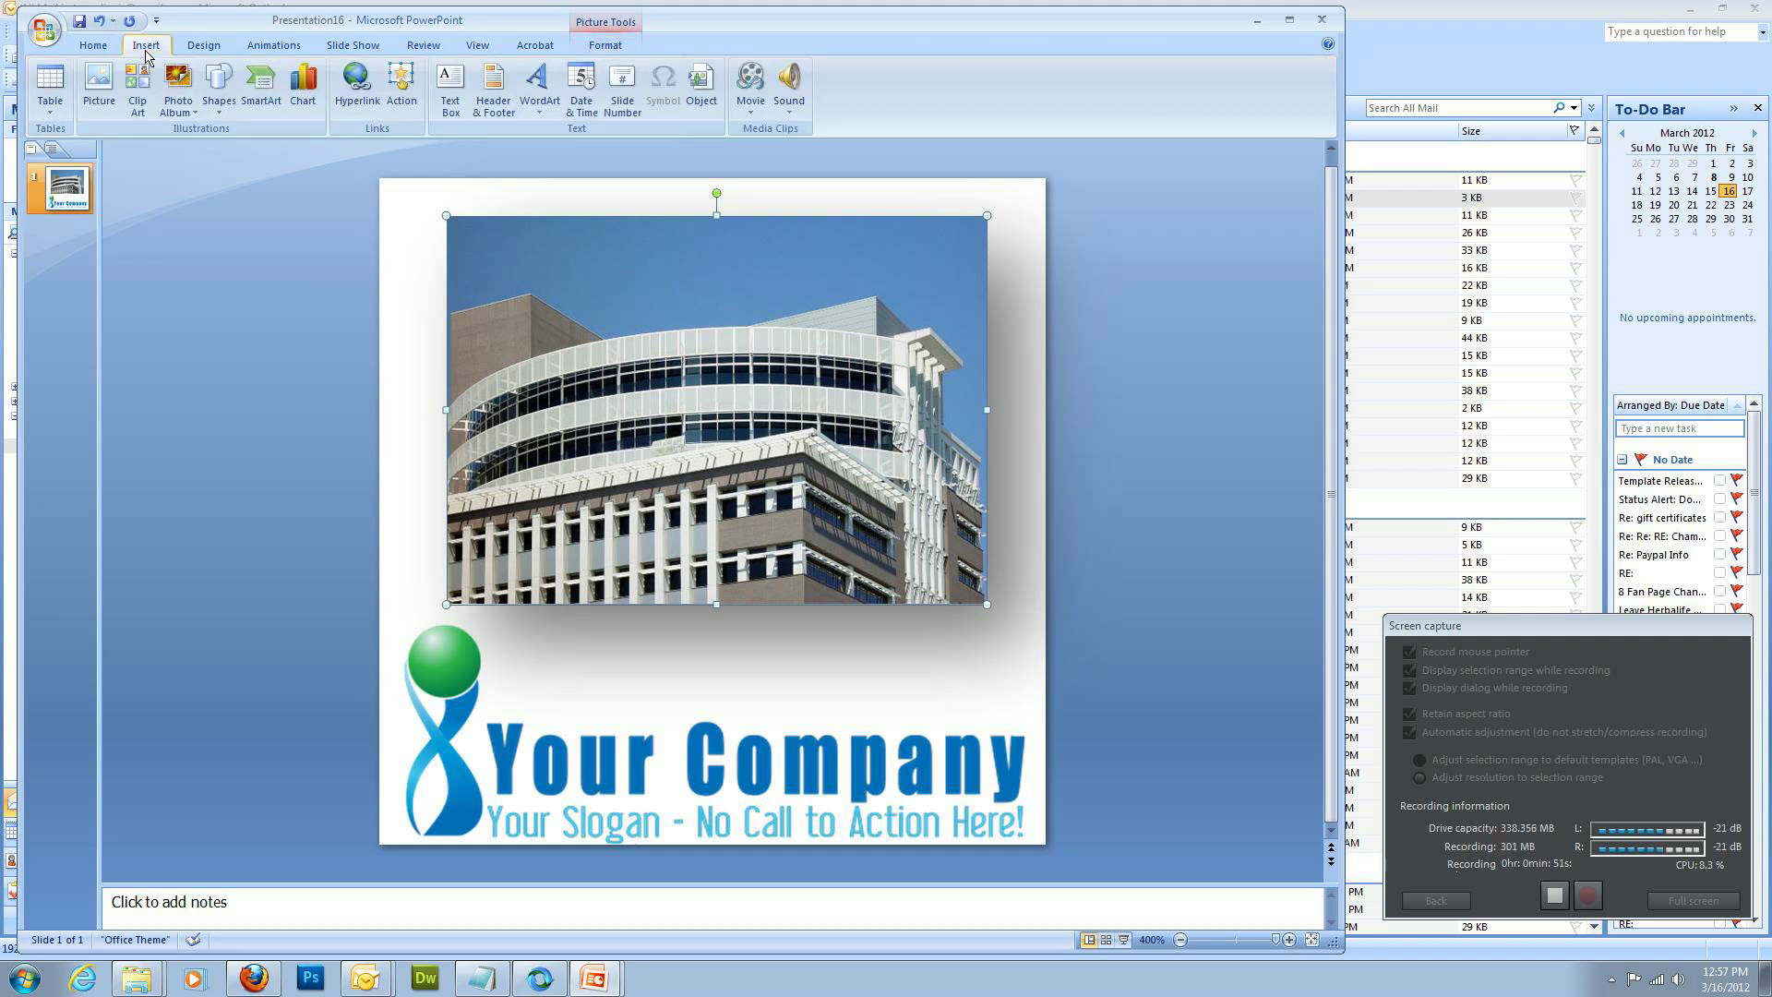
pyautogui.click(218, 85)
pyautogui.click(273, 150)
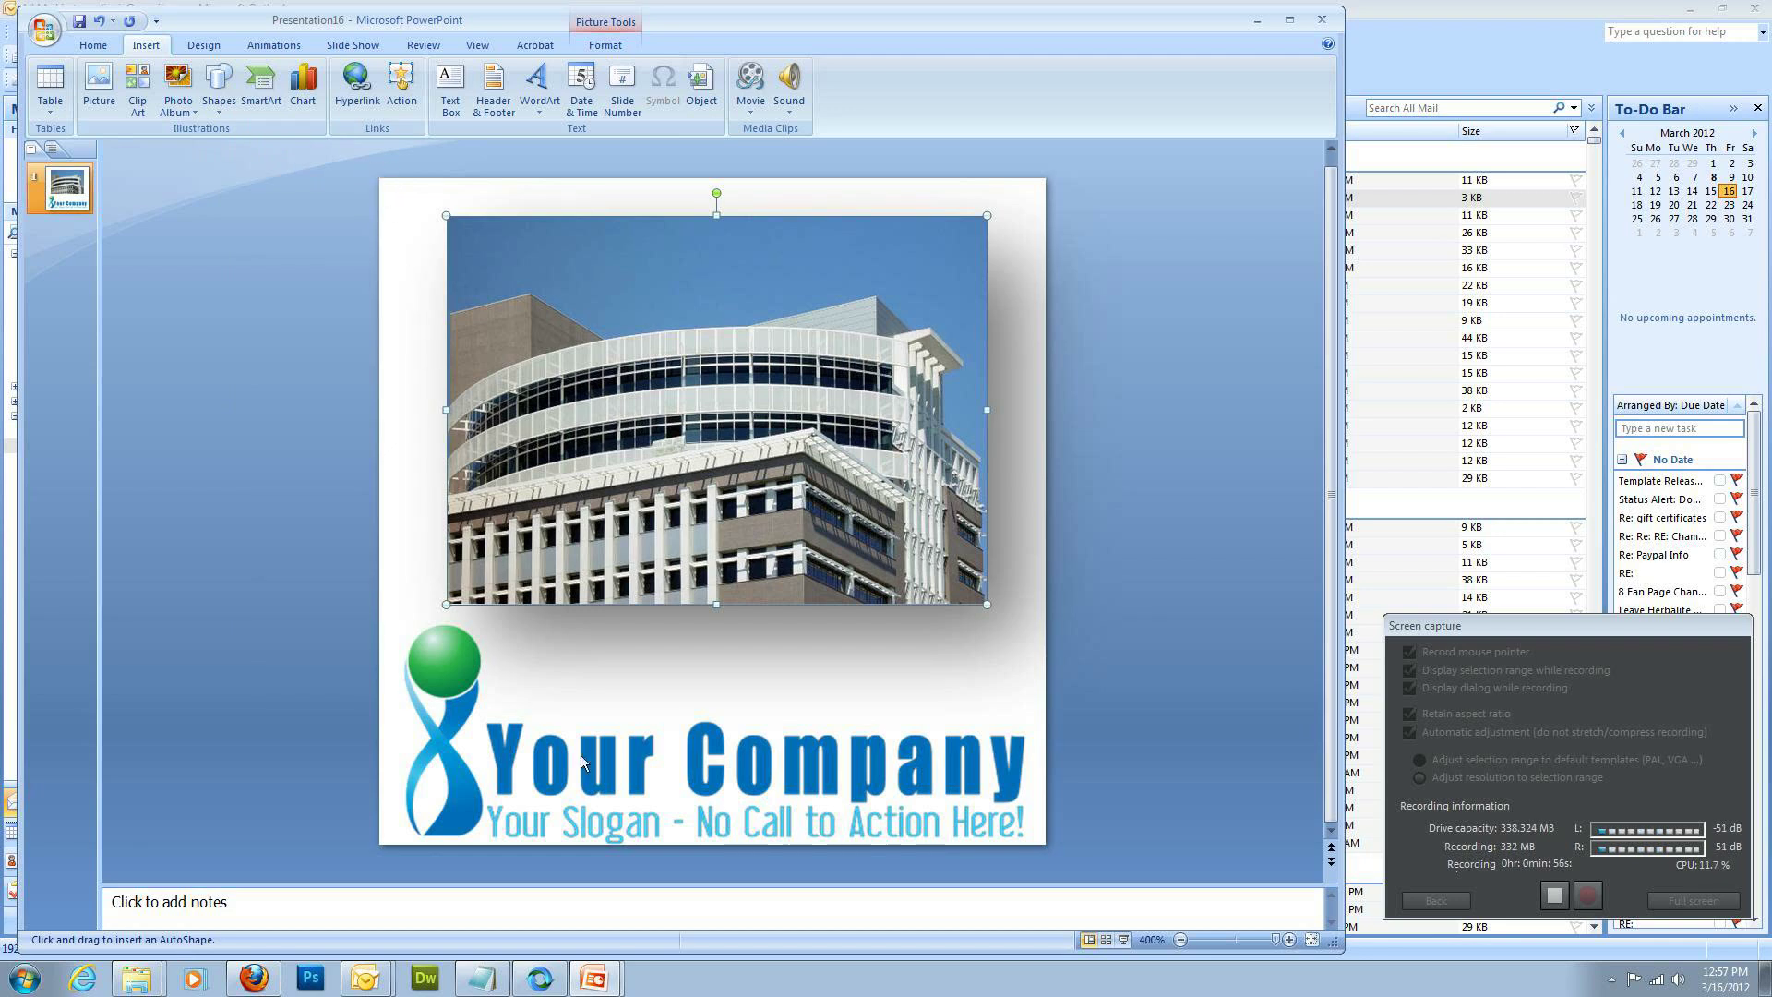
pyautogui.moveTo(379, 178); pyautogui.dragTo(1042, 845)
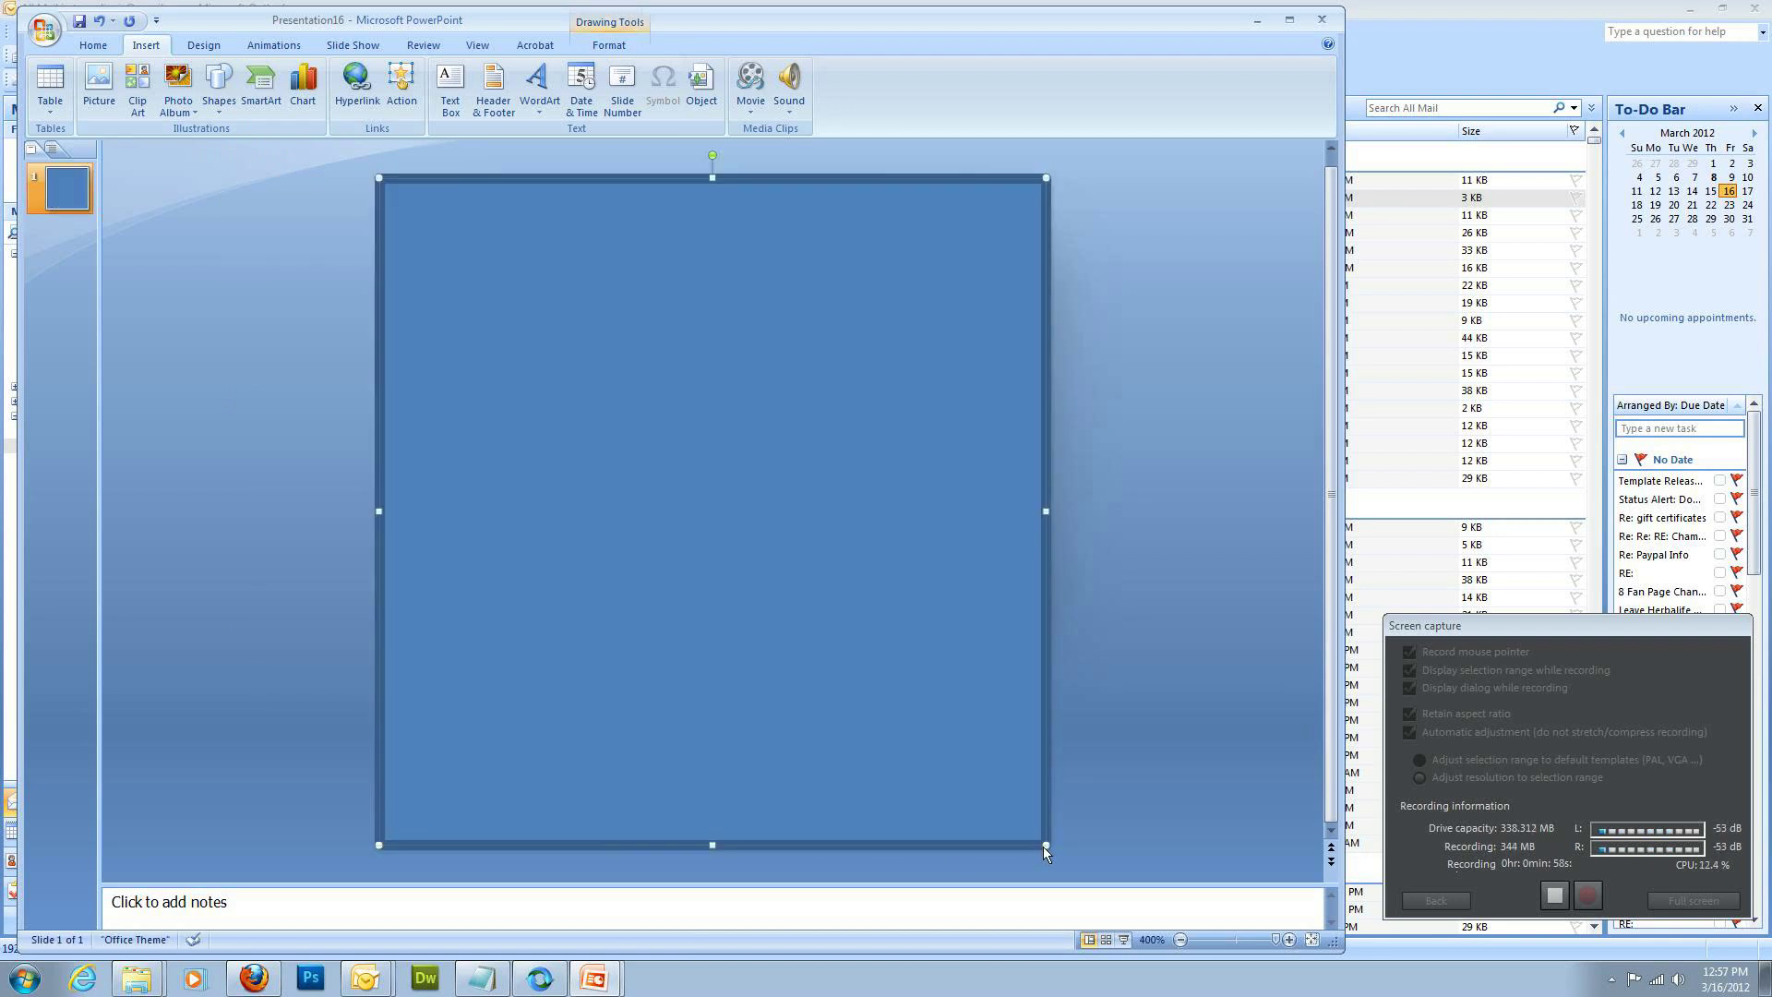
pyautogui.rightClick(506, 244)
pyautogui.moveTo(591, 377)
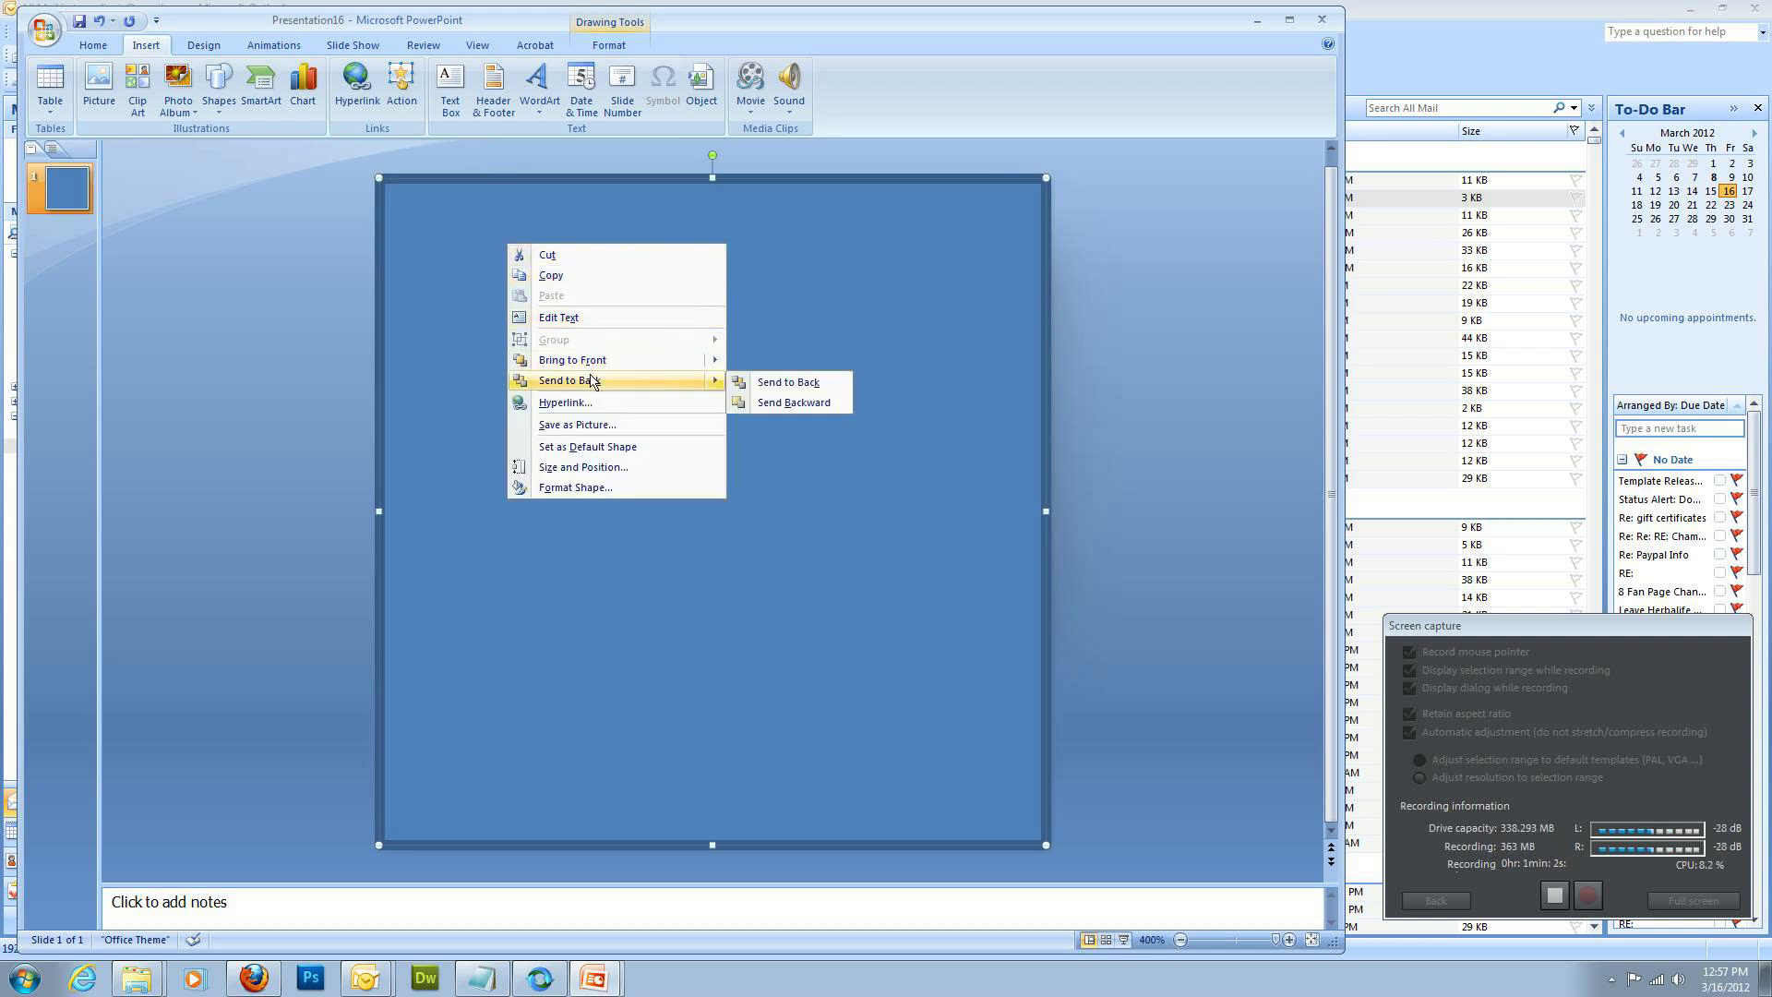
pyautogui.click(592, 381)
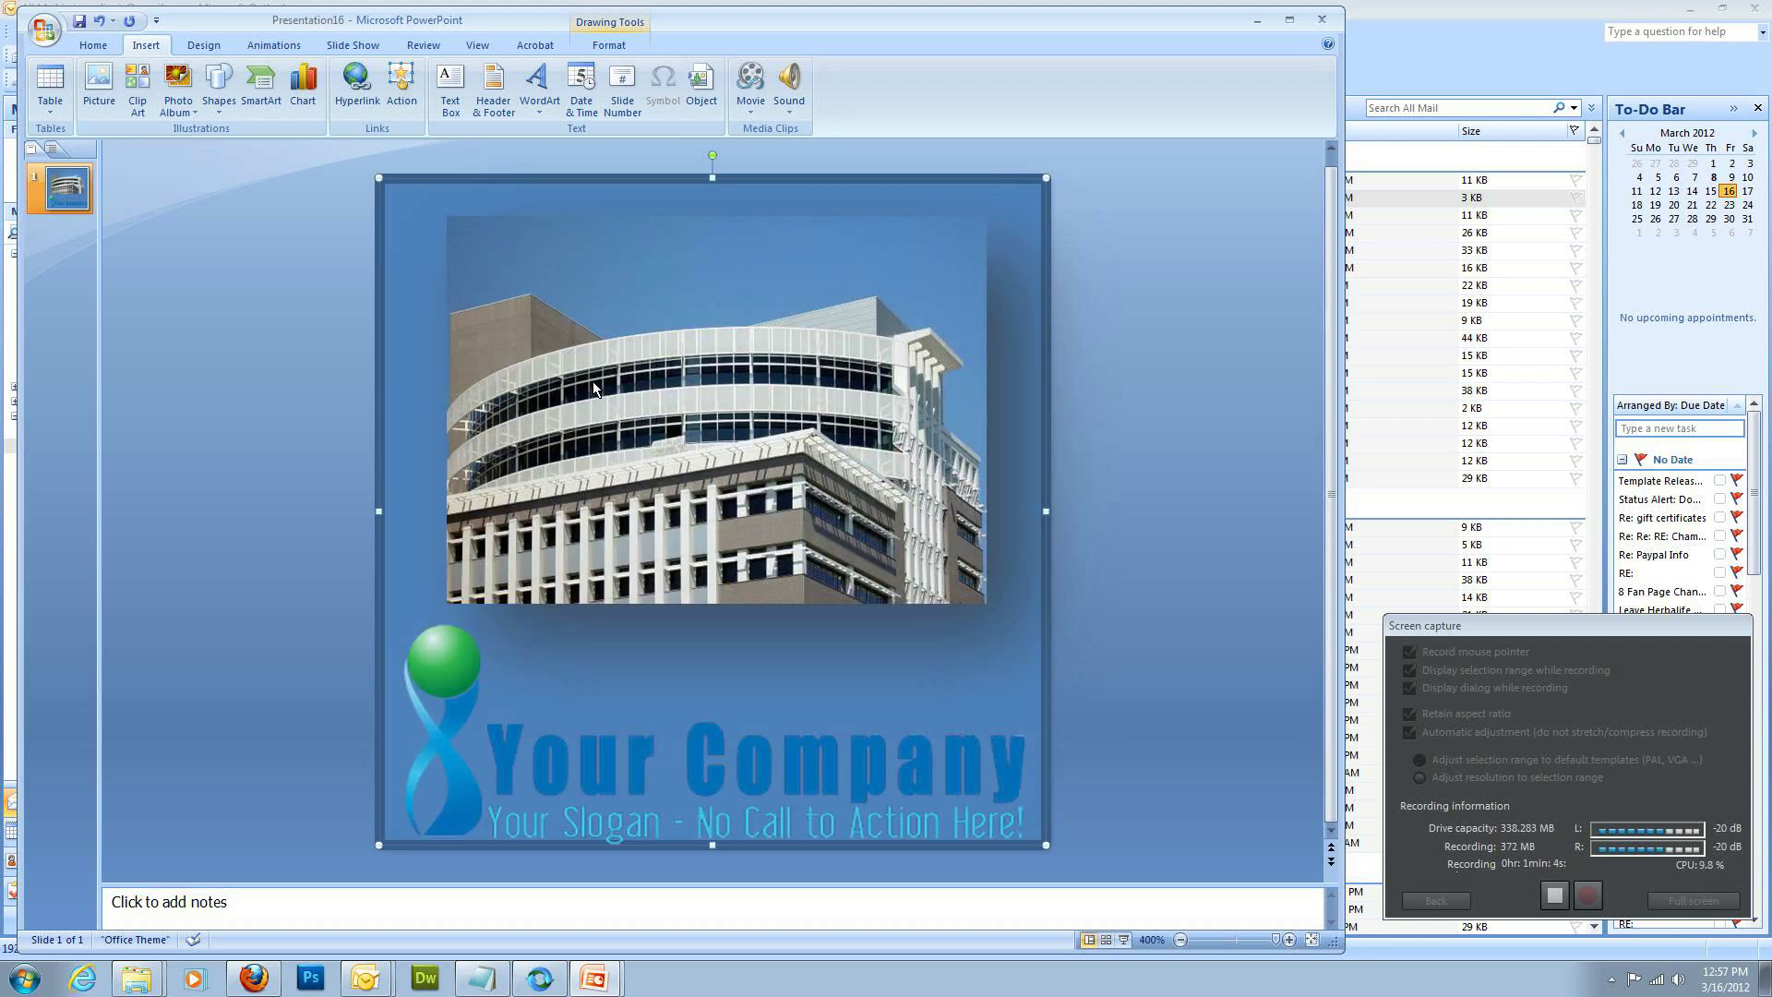
# Fill the rectangle white and give it a tan outline
pyautogui.rightClick(422, 425)
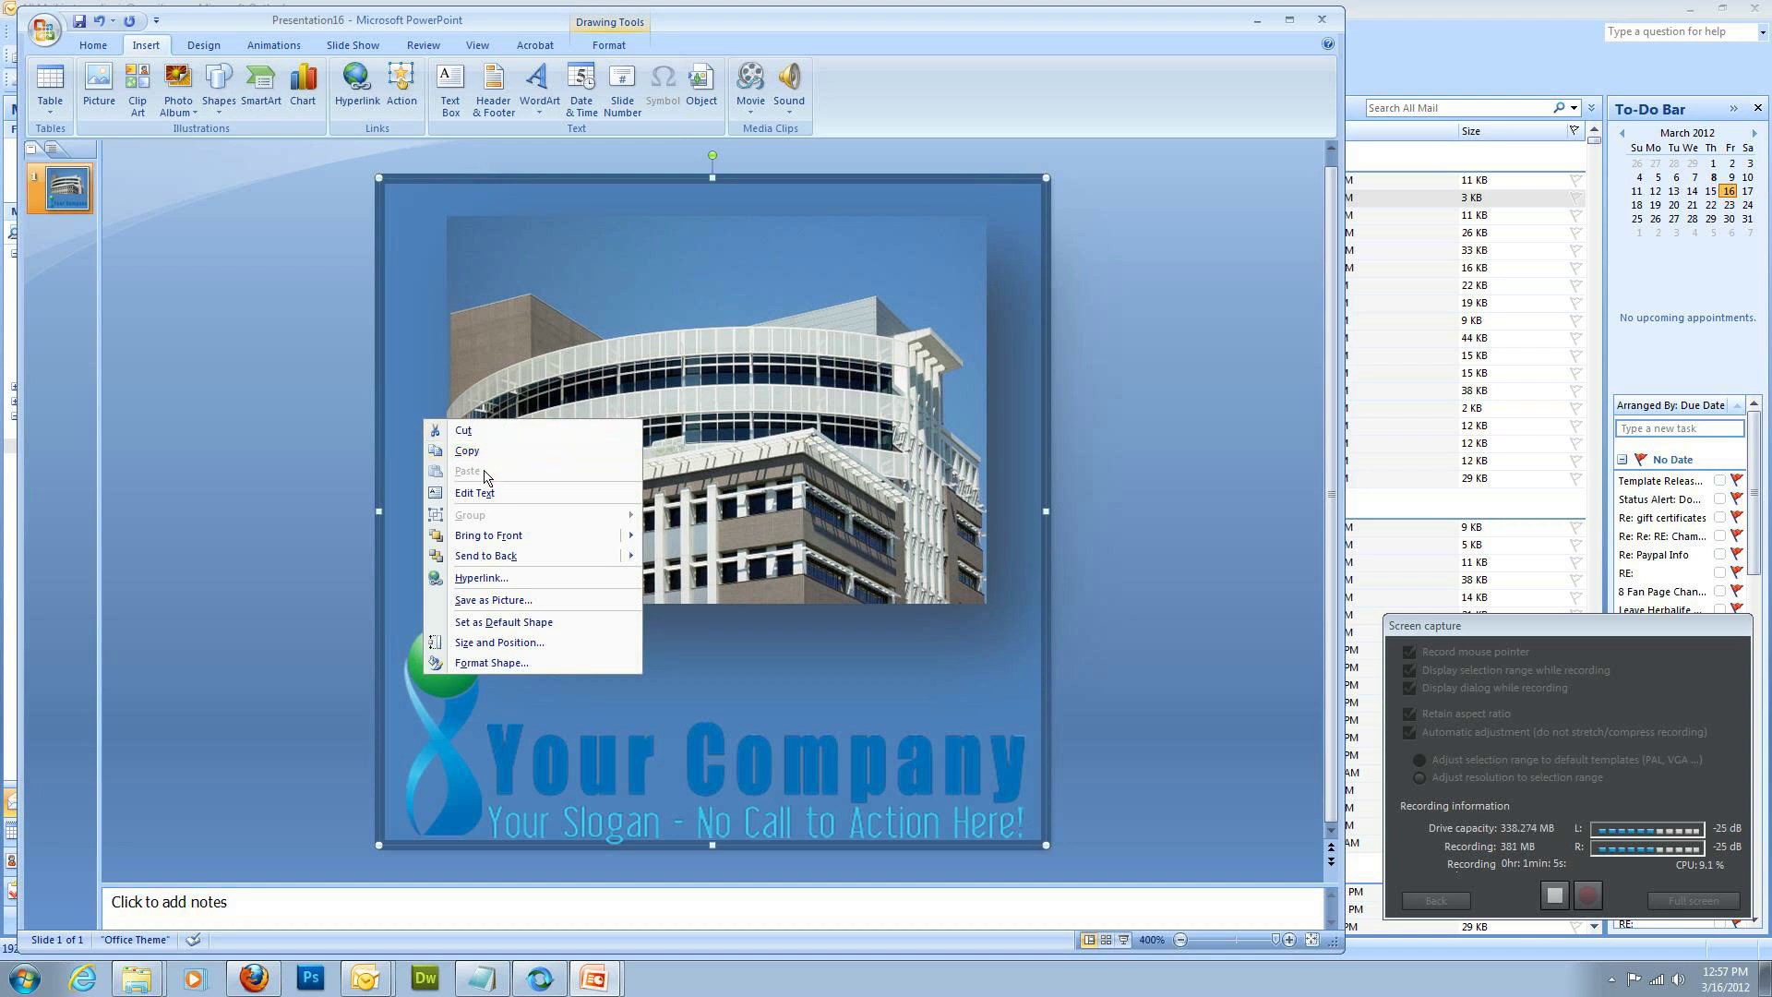
pyautogui.click(514, 662)
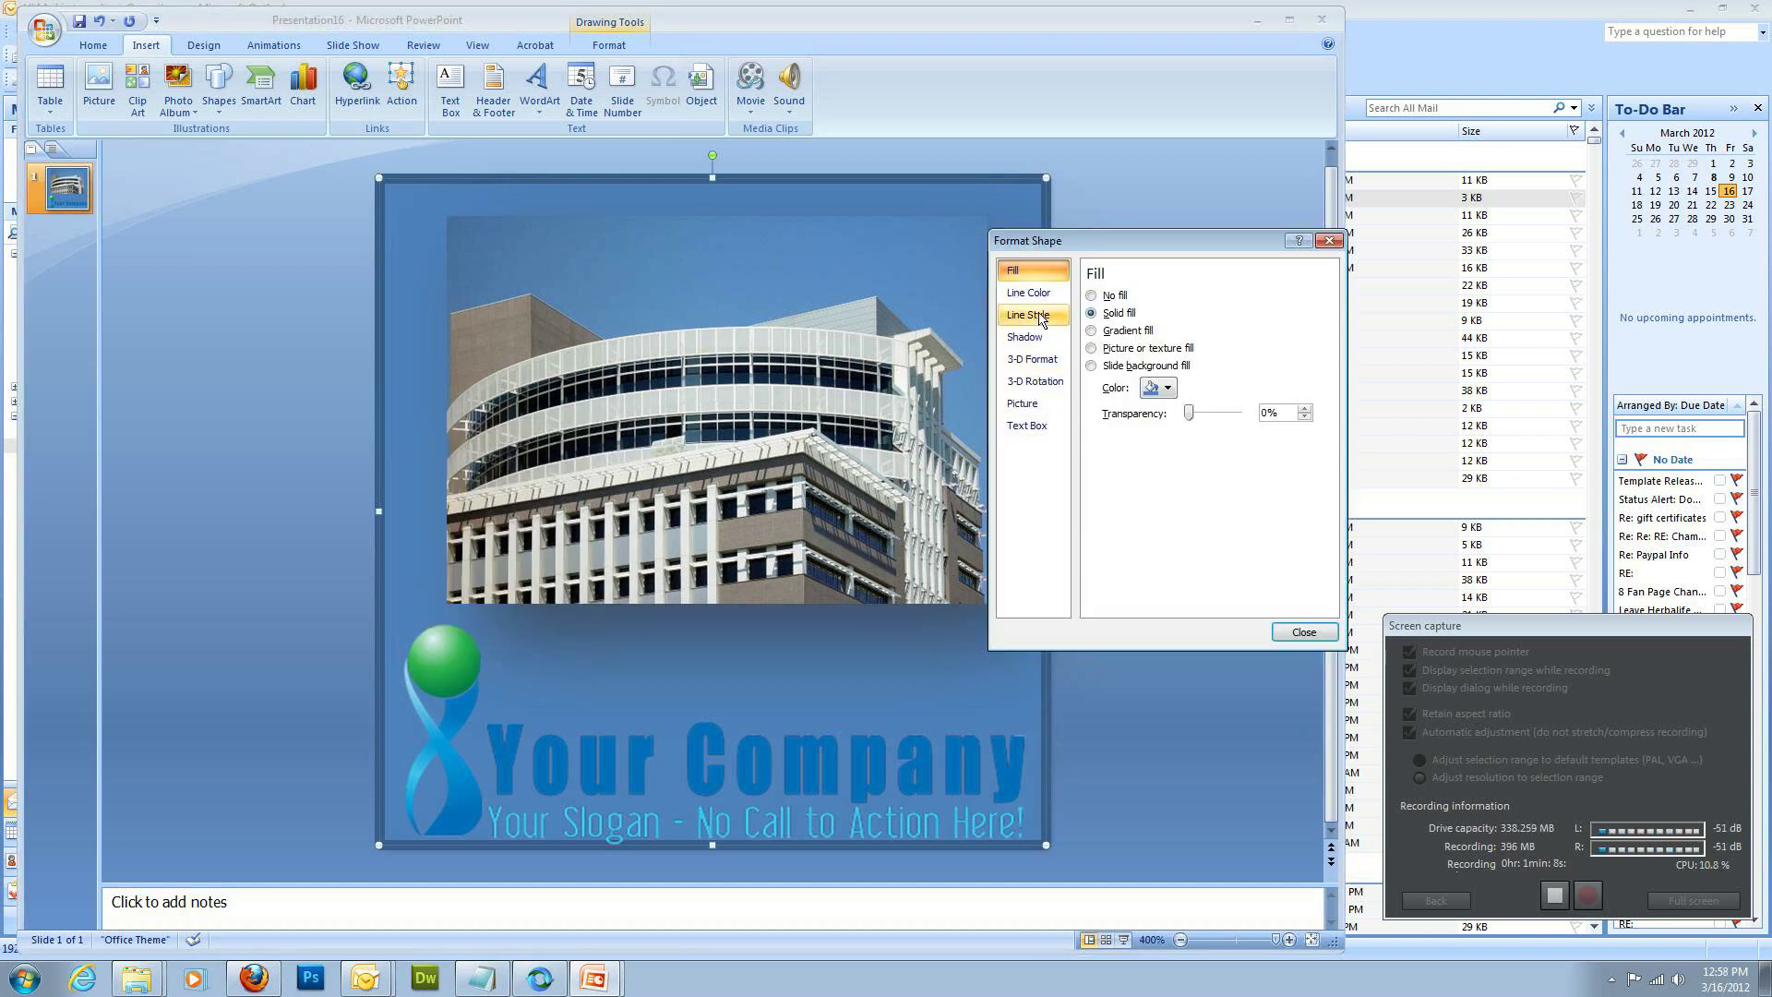
pyautogui.click(1165, 393)
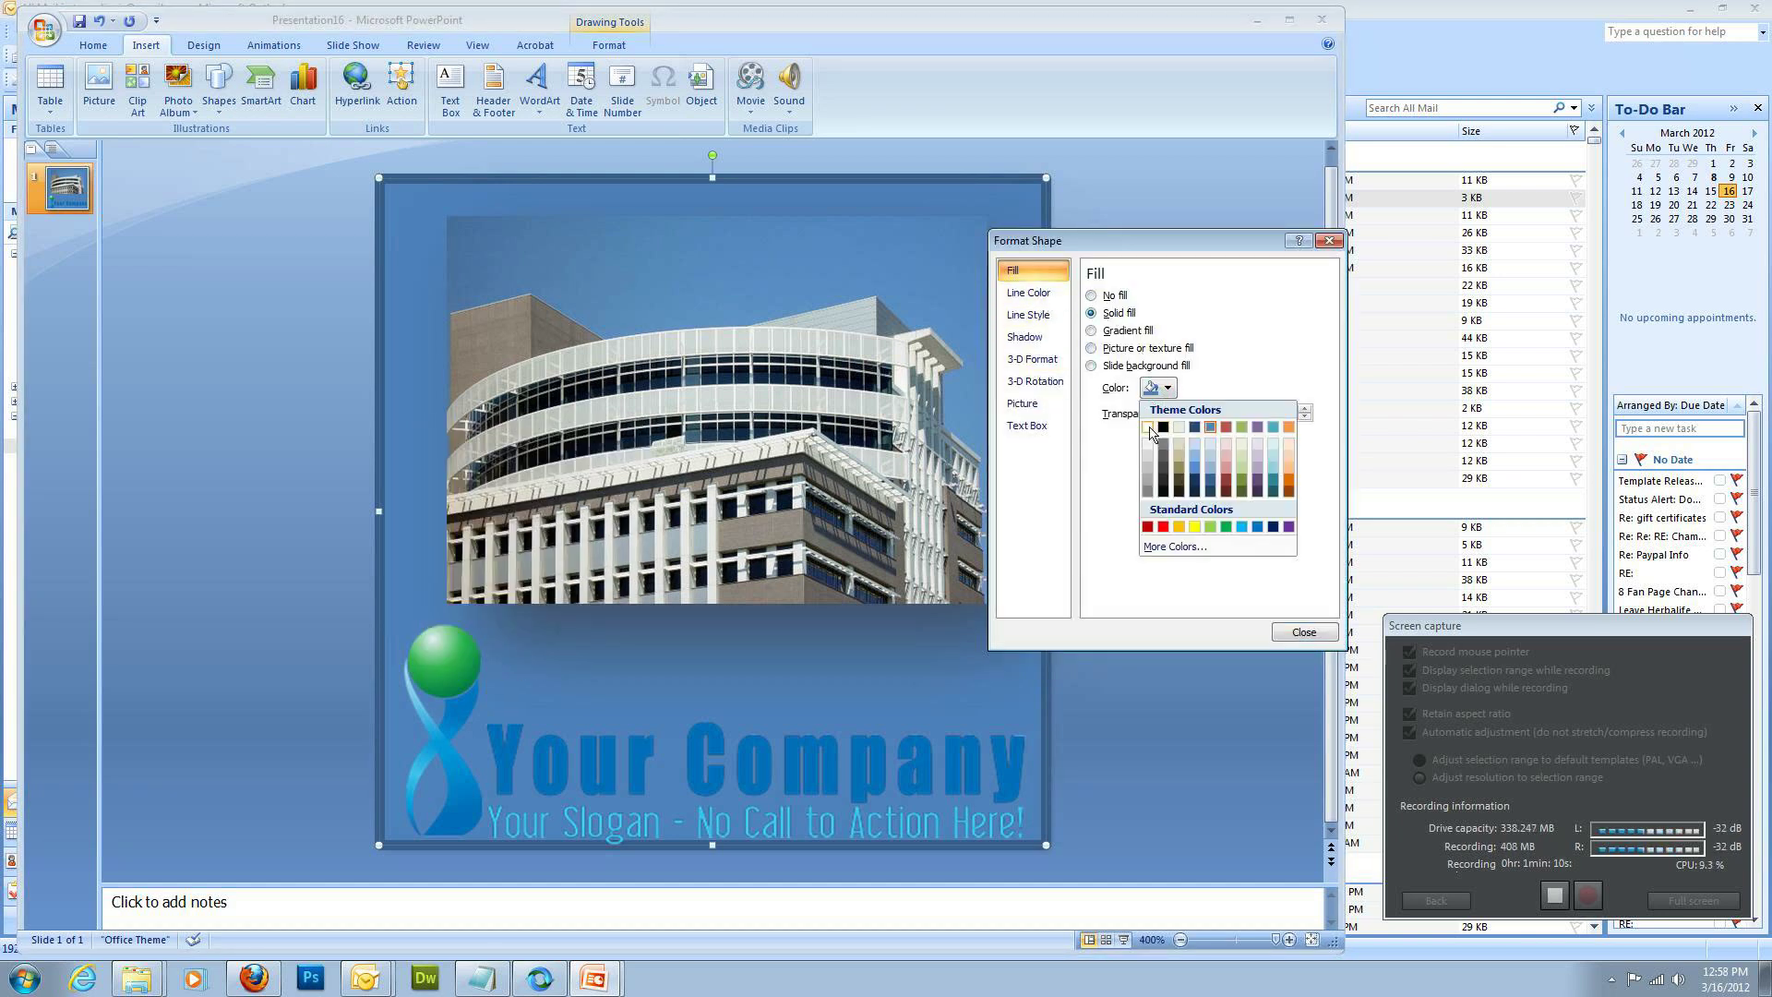
pyautogui.click(1144, 432)
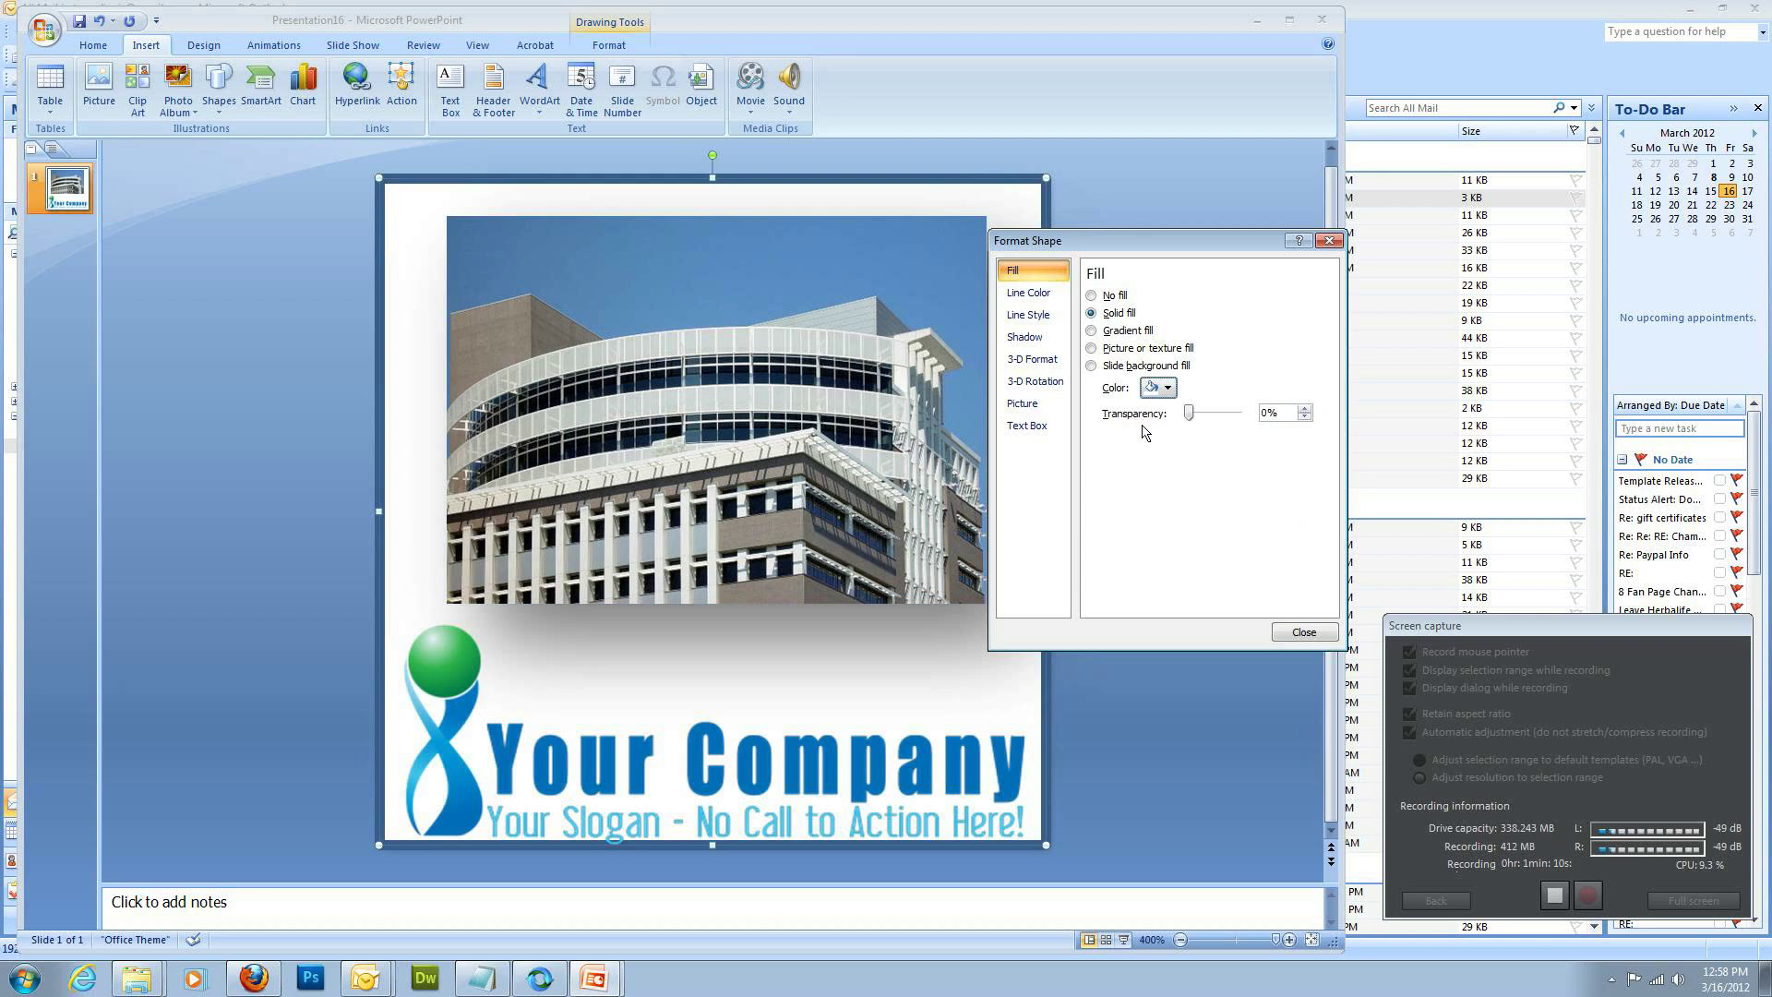
pyautogui.click(1028, 292)
pyautogui.click(1167, 353)
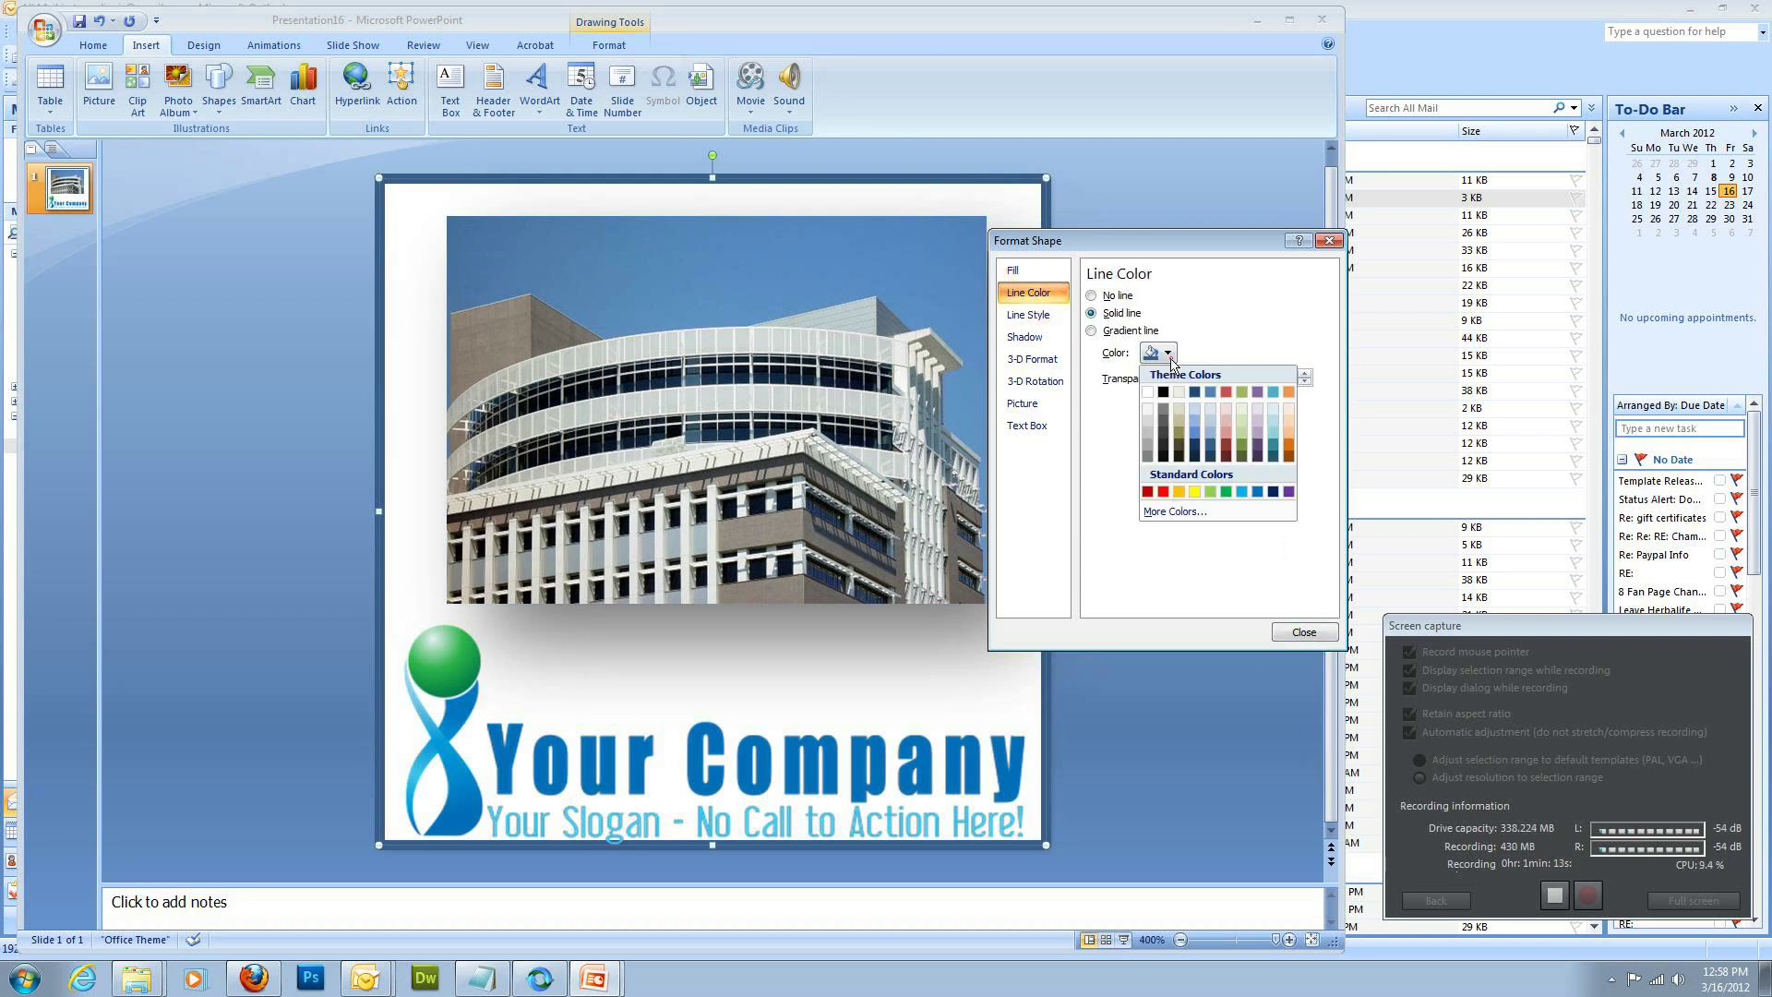
pyautogui.click(1182, 418)
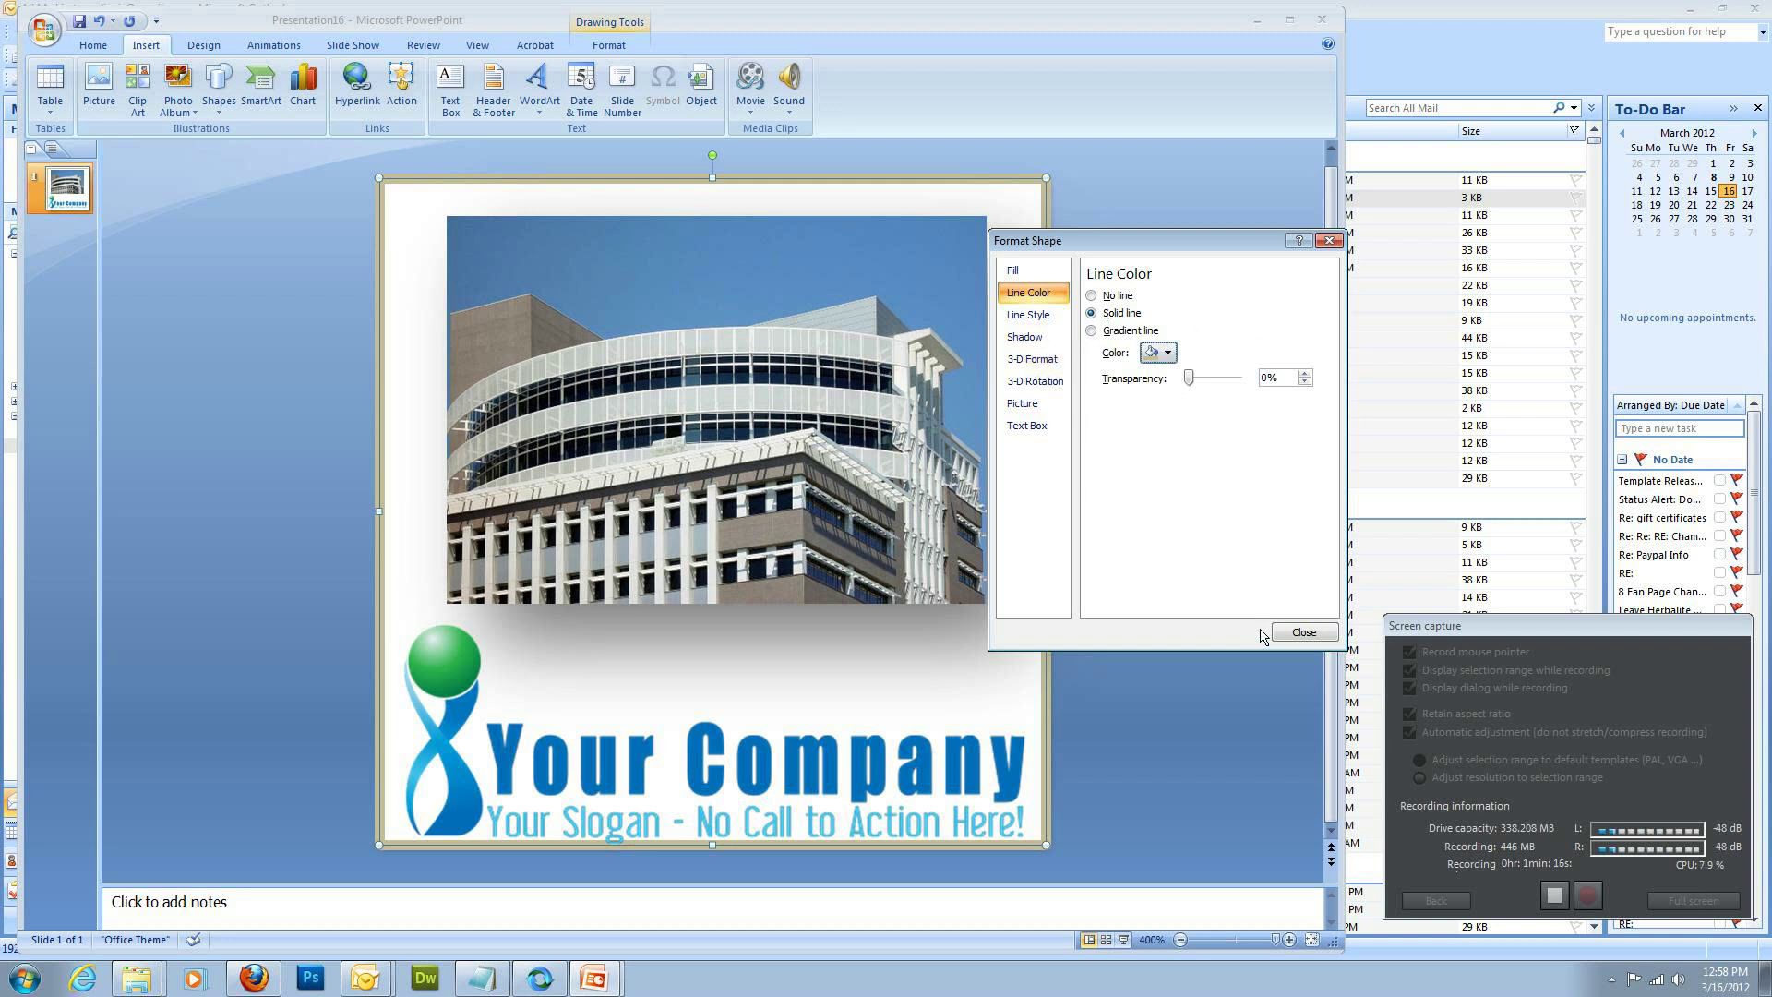
pyautogui.click(1290, 636)
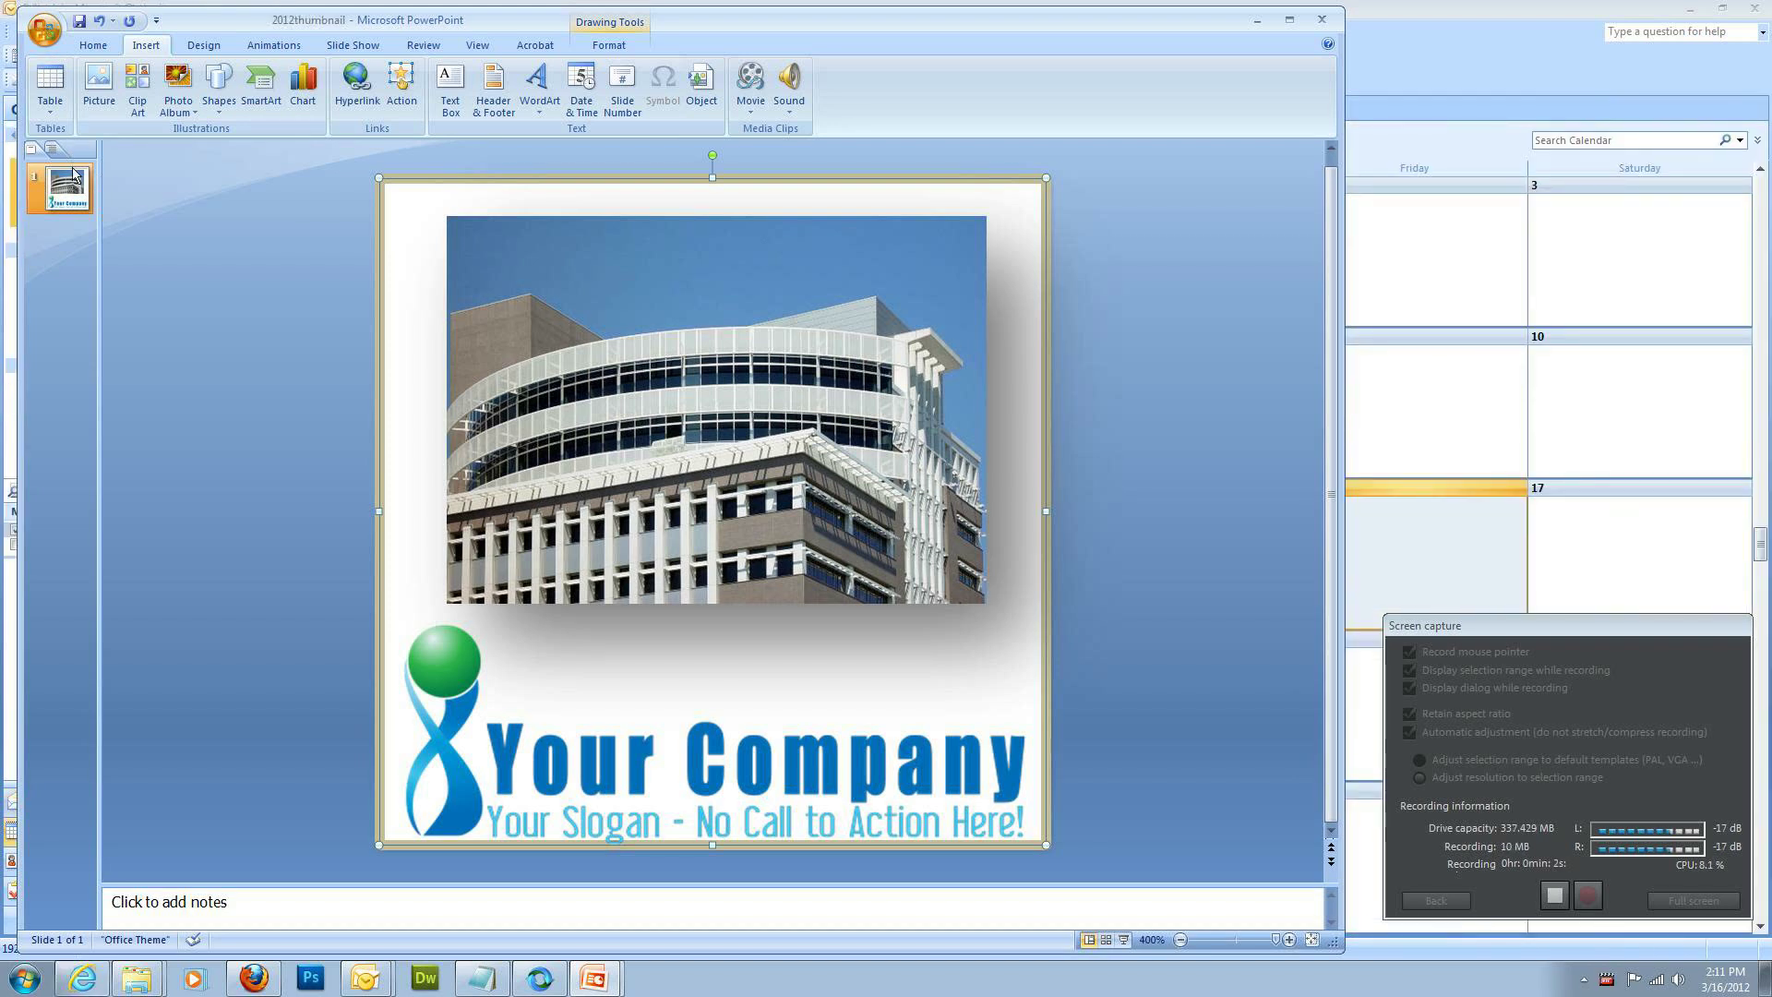
# Export the current slide only as 2012thumbnail.png, replacing the existing file
pyautogui.press('F12')
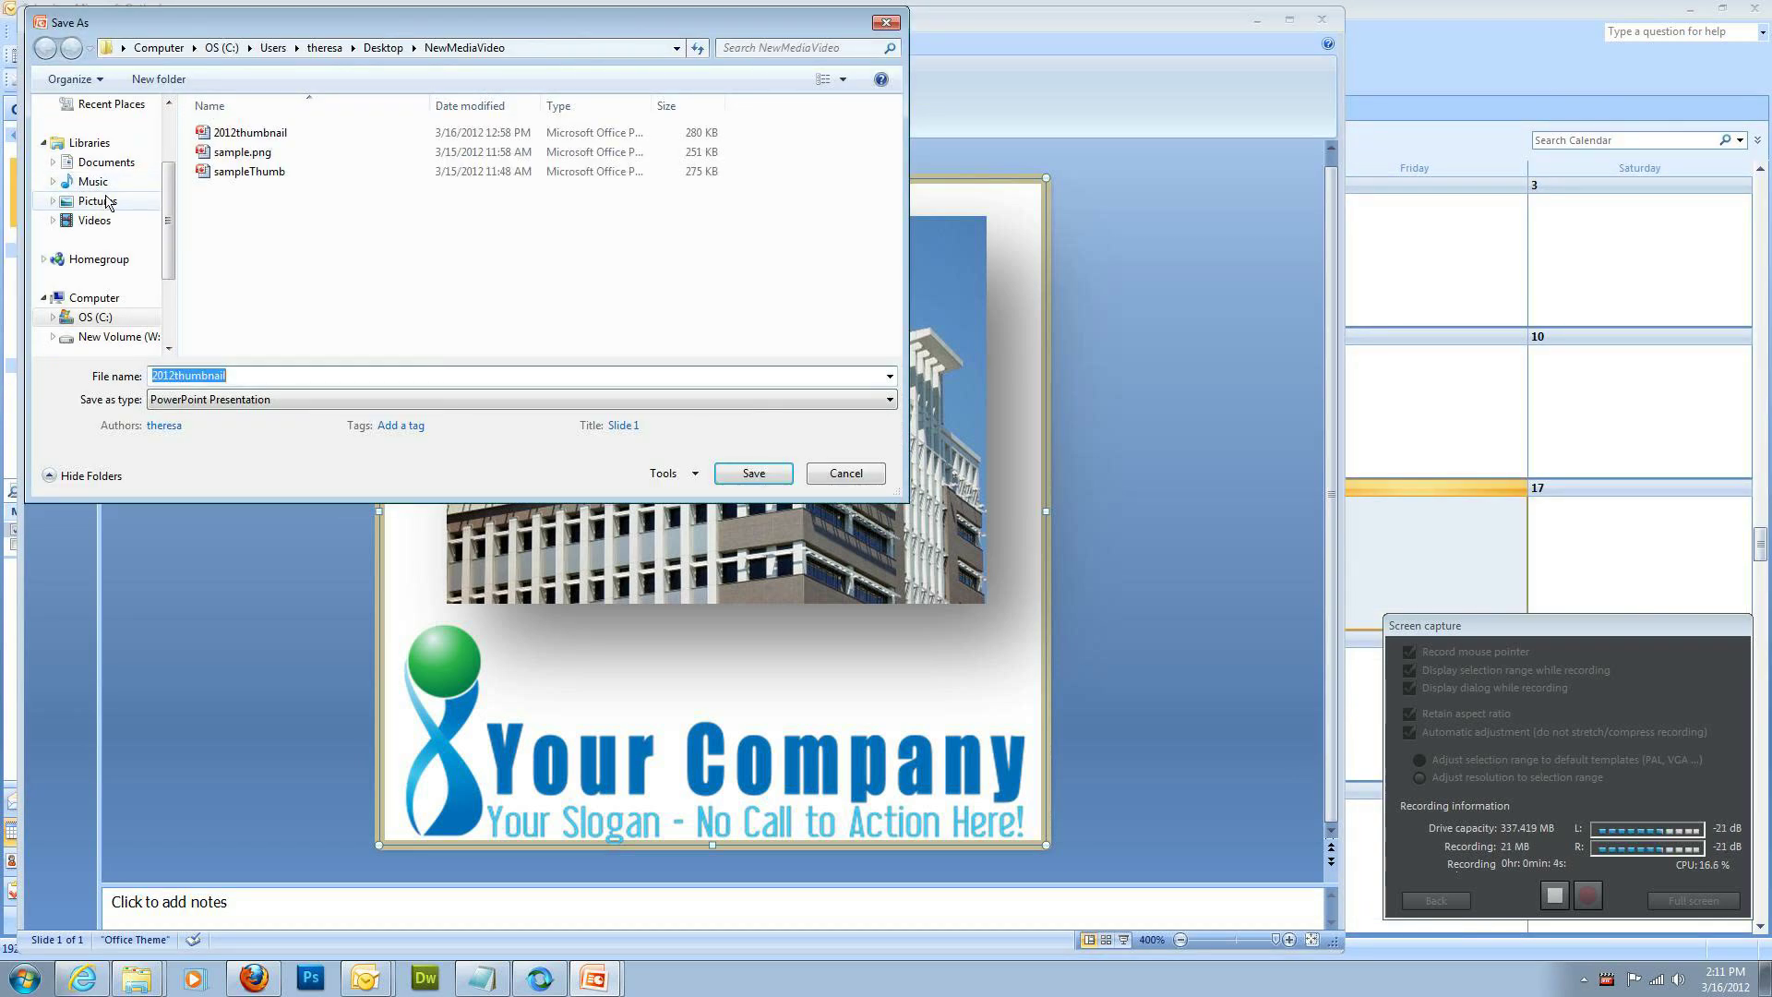
pyautogui.write('2012th')
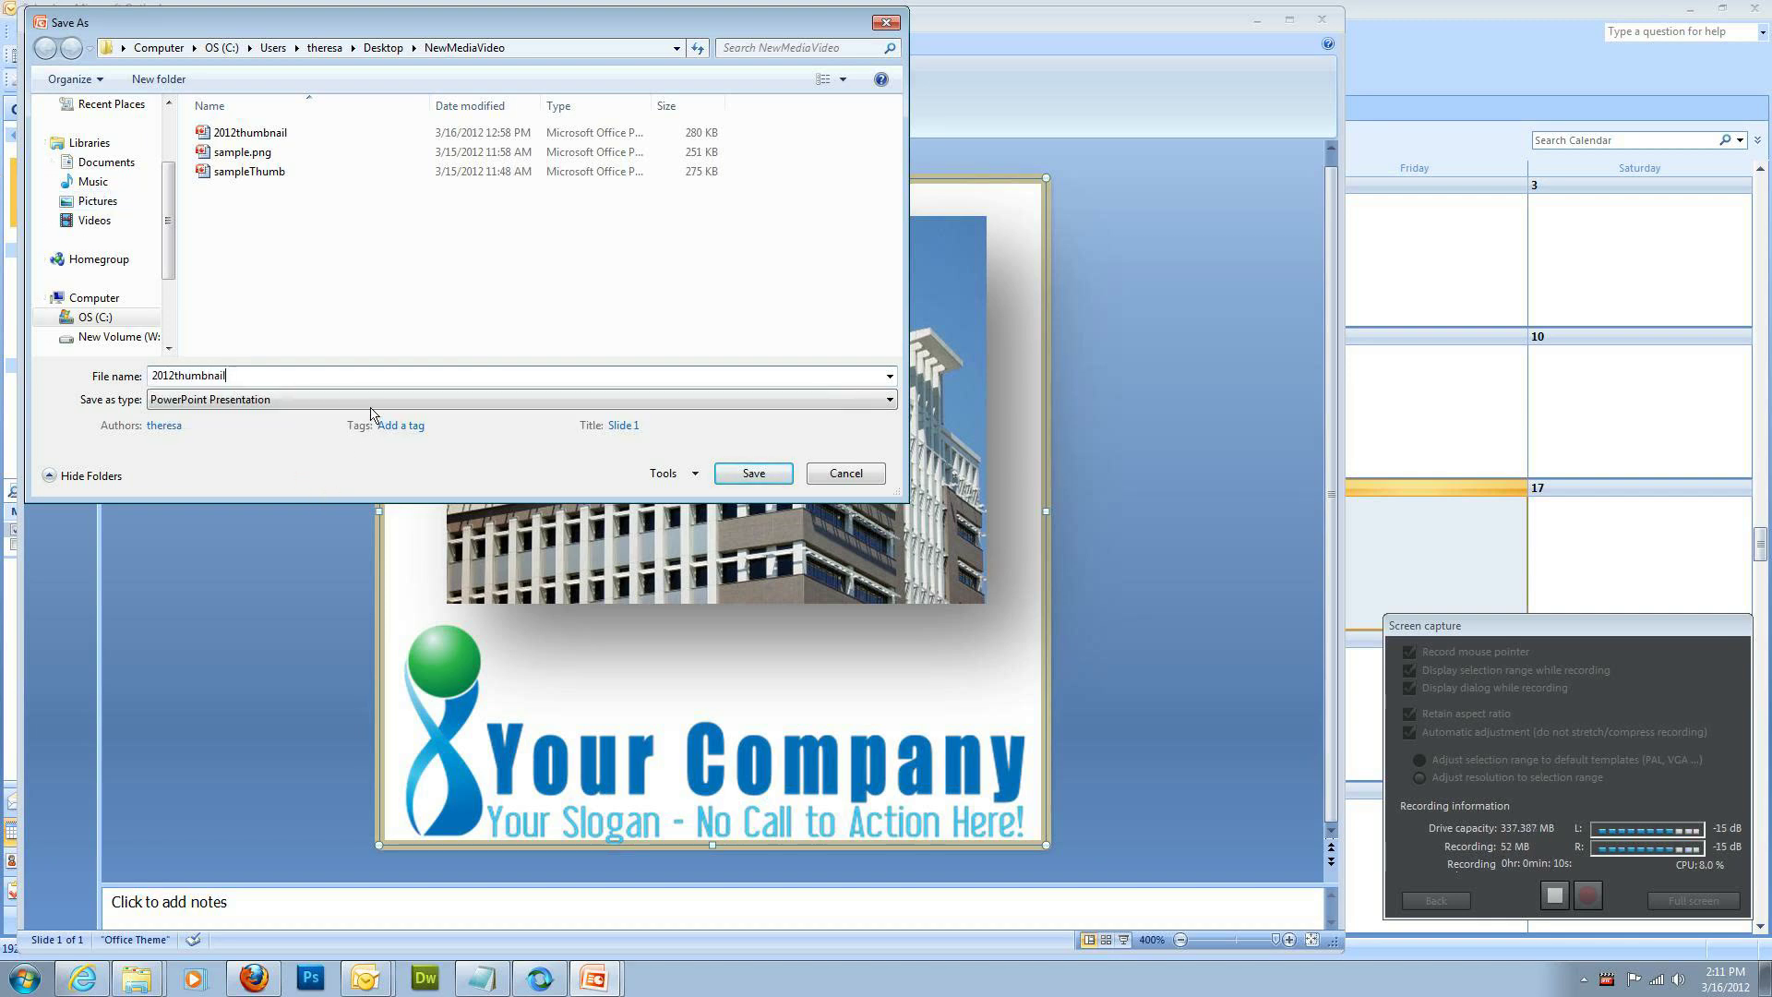
pyautogui.click(372, 402)
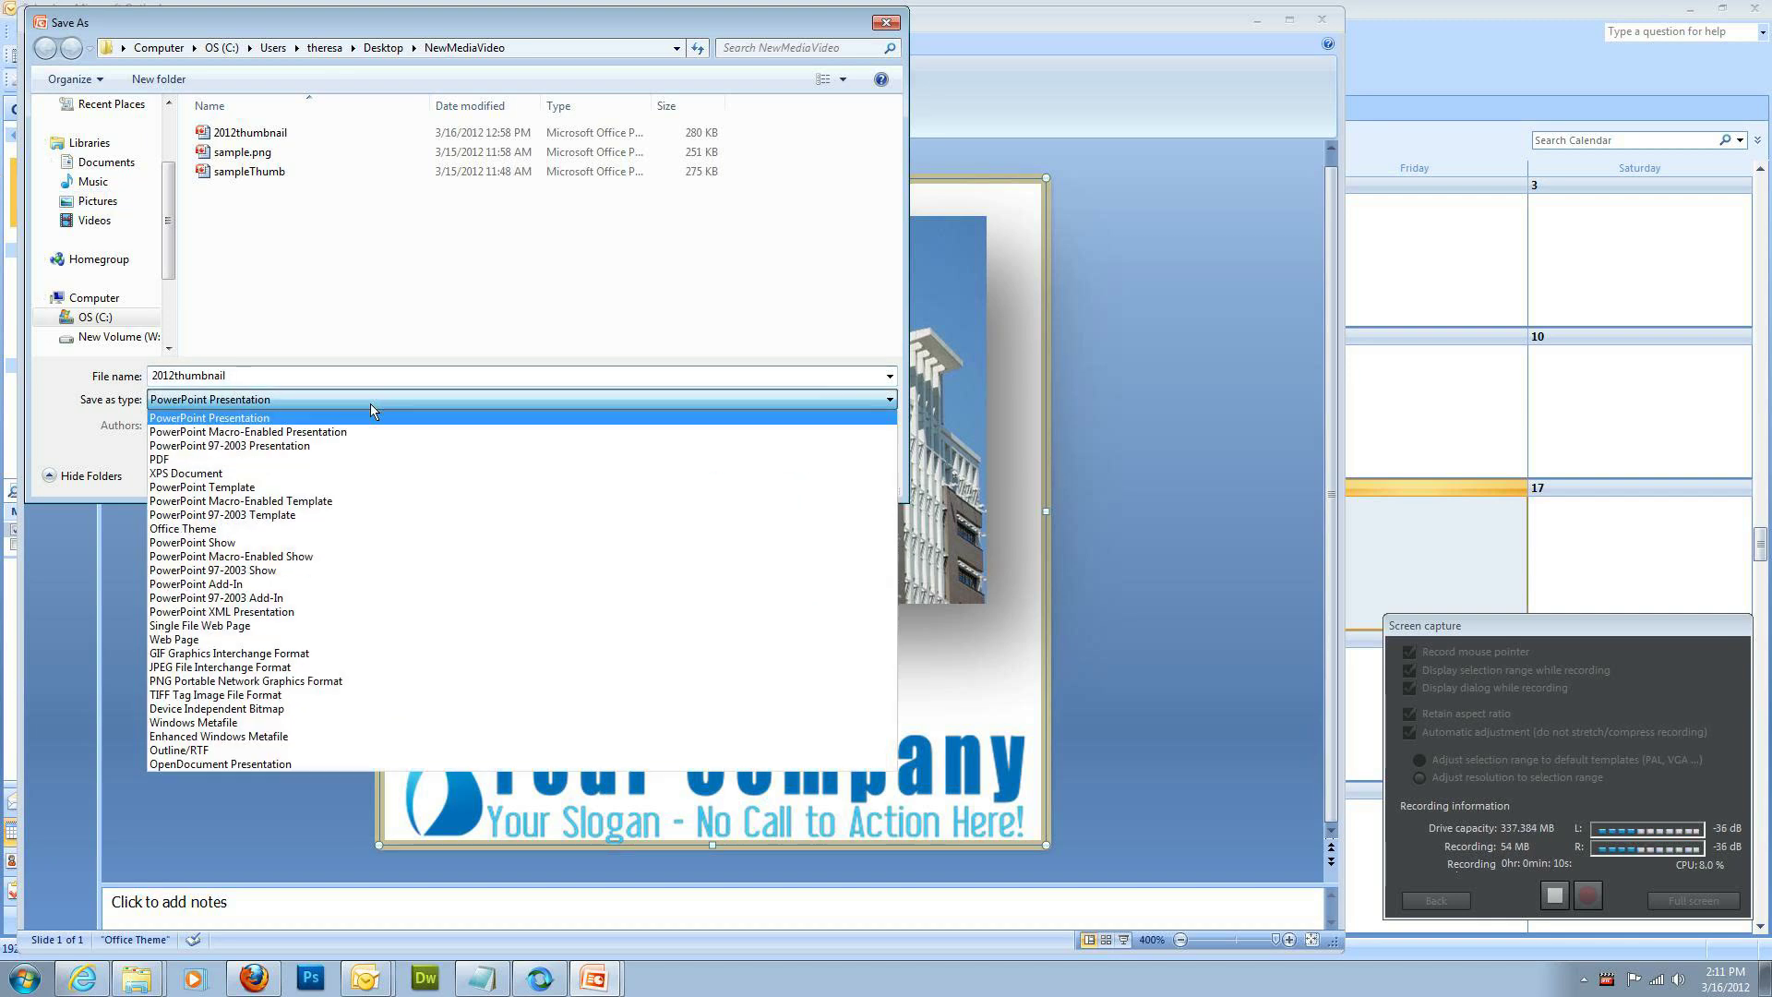
pyautogui.click(409, 681)
pyautogui.click(753, 473)
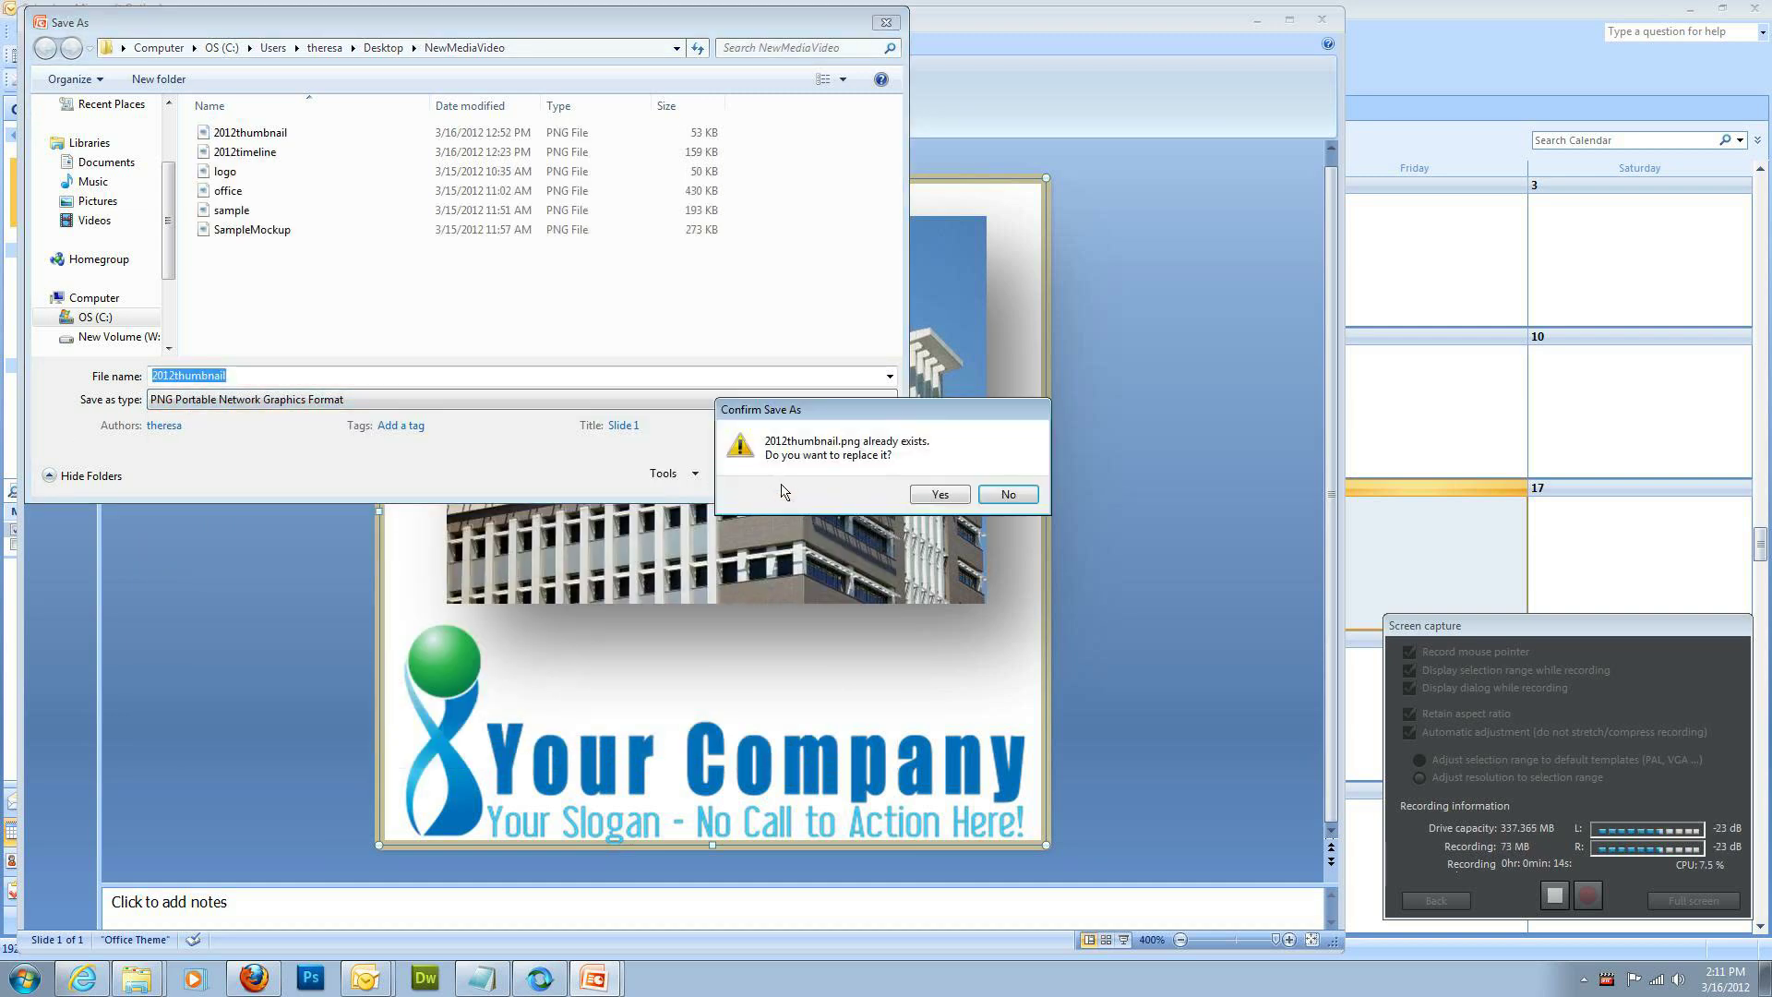
pyautogui.click(923, 507)
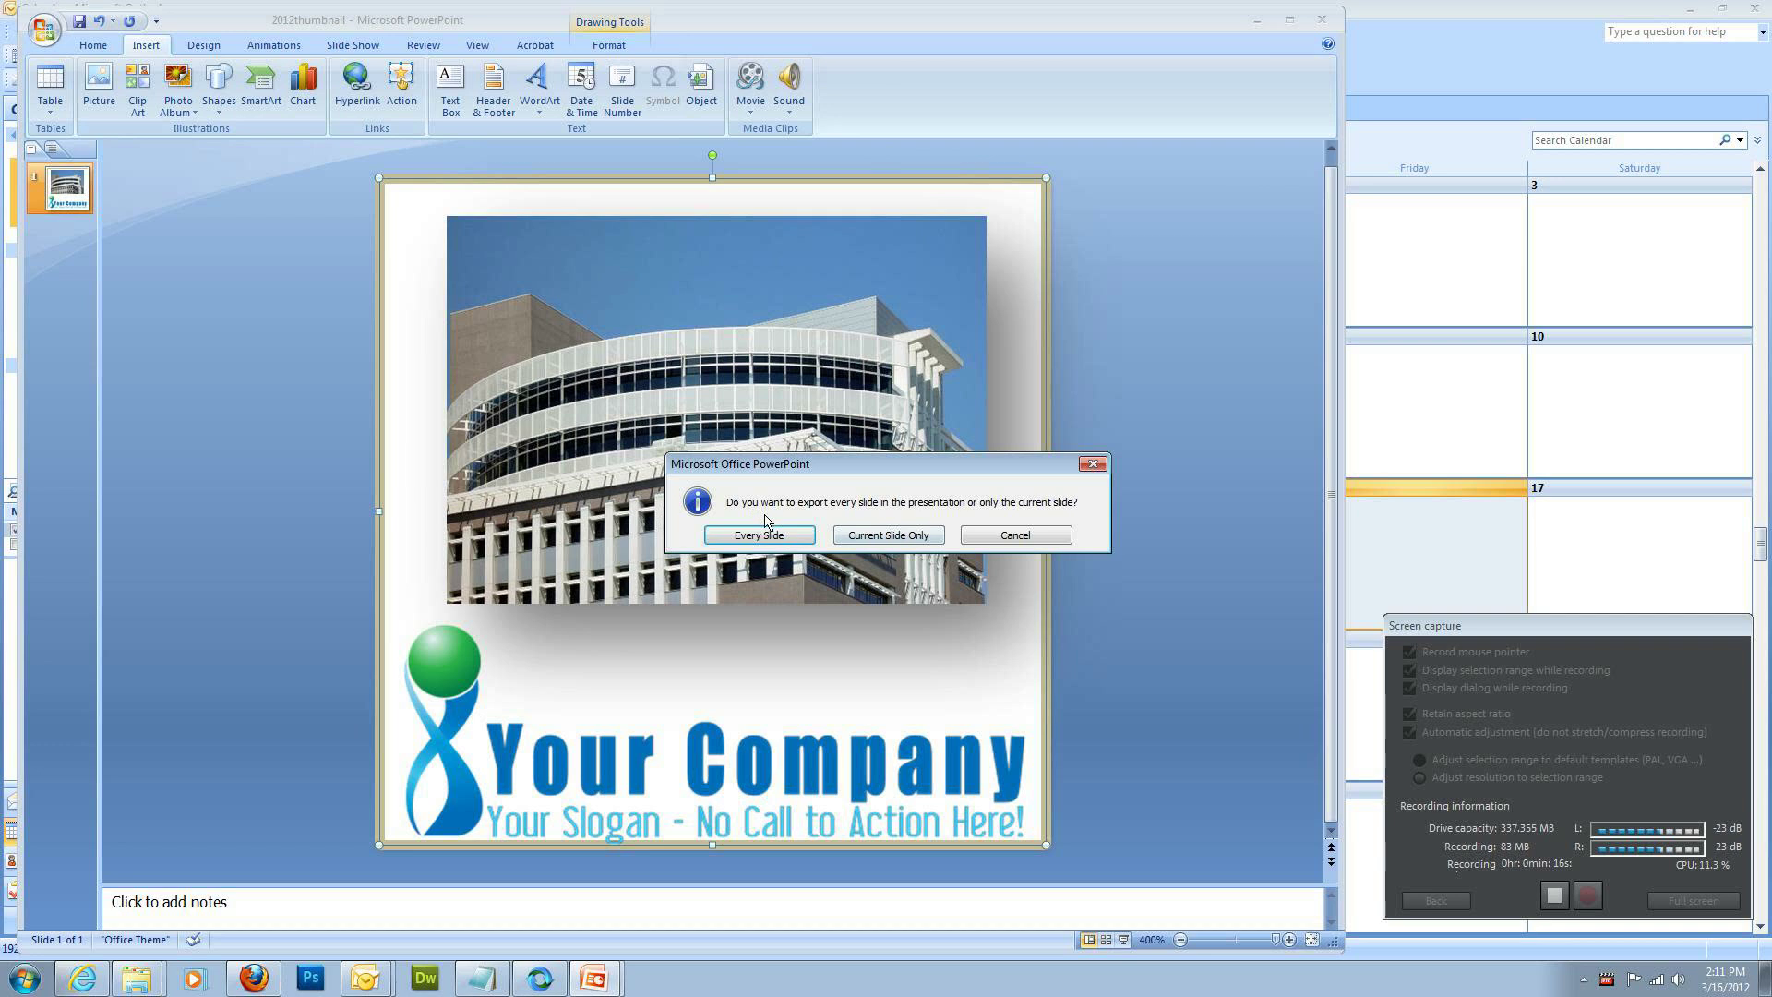
pyautogui.click(877, 539)
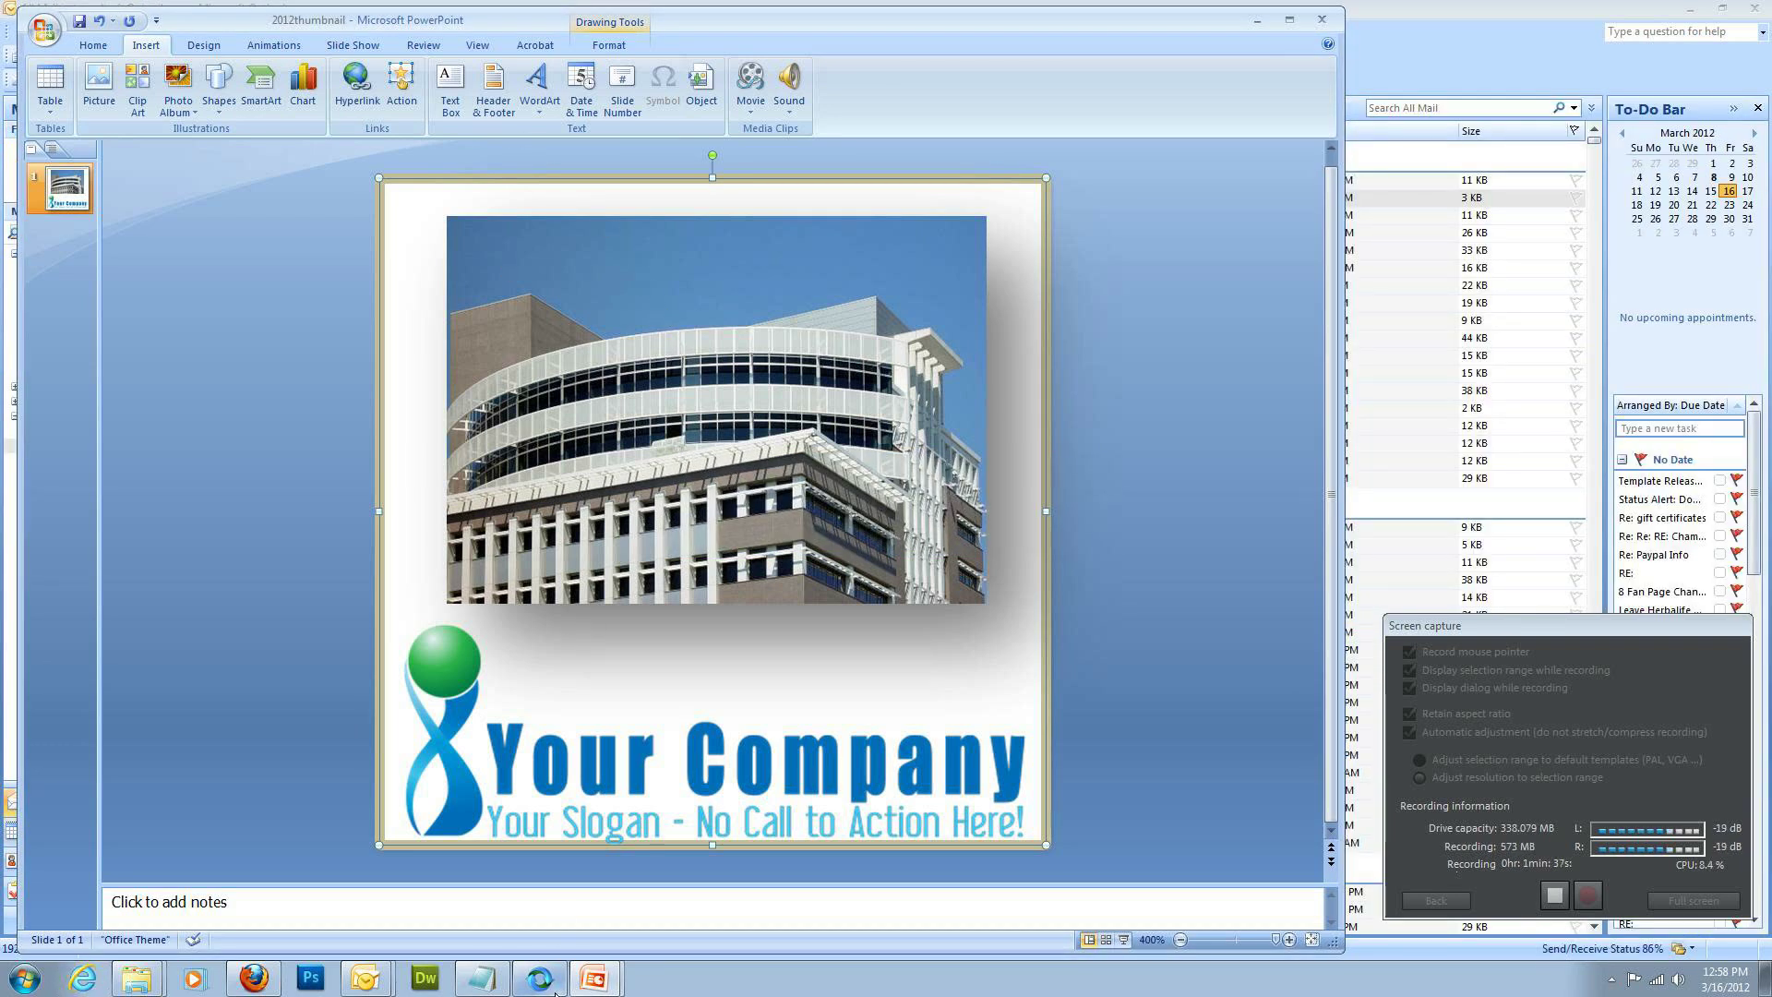
# Preview 2012timeline and 2012thumbnail from NewMediaVideo in Corel Instant Viewer, then minimize it
pyautogui.click(136, 976)
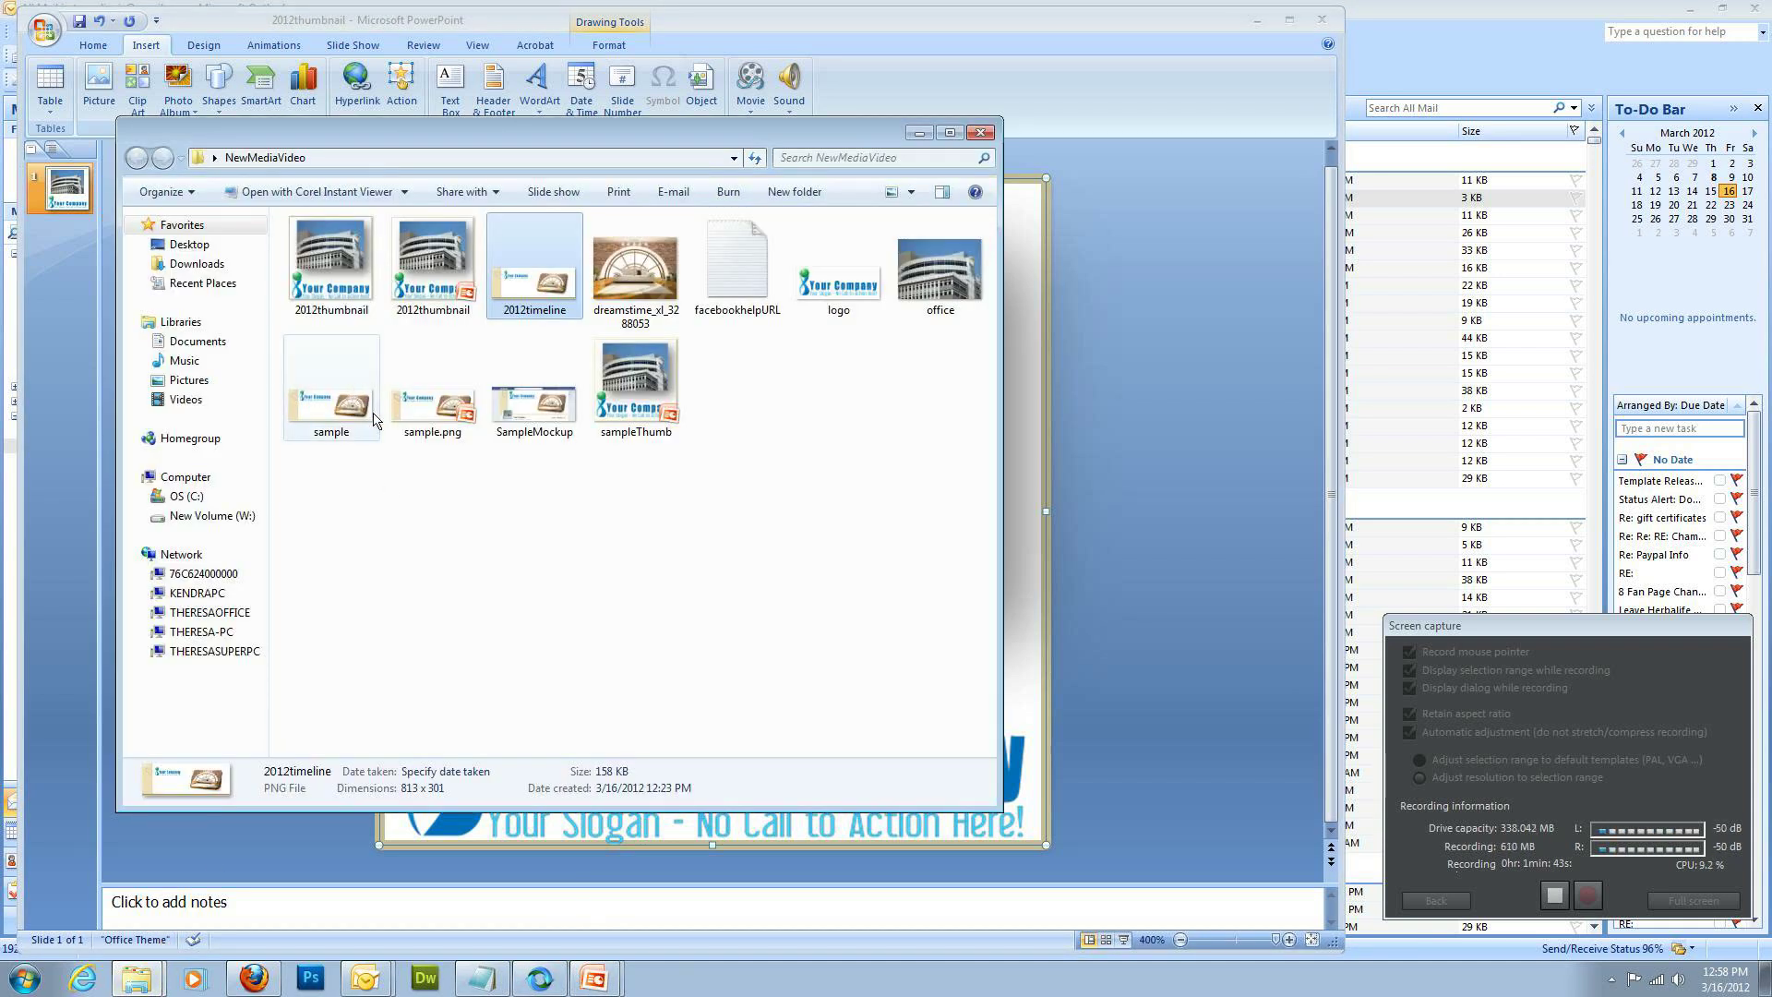
pyautogui.doubleClick(536, 290)
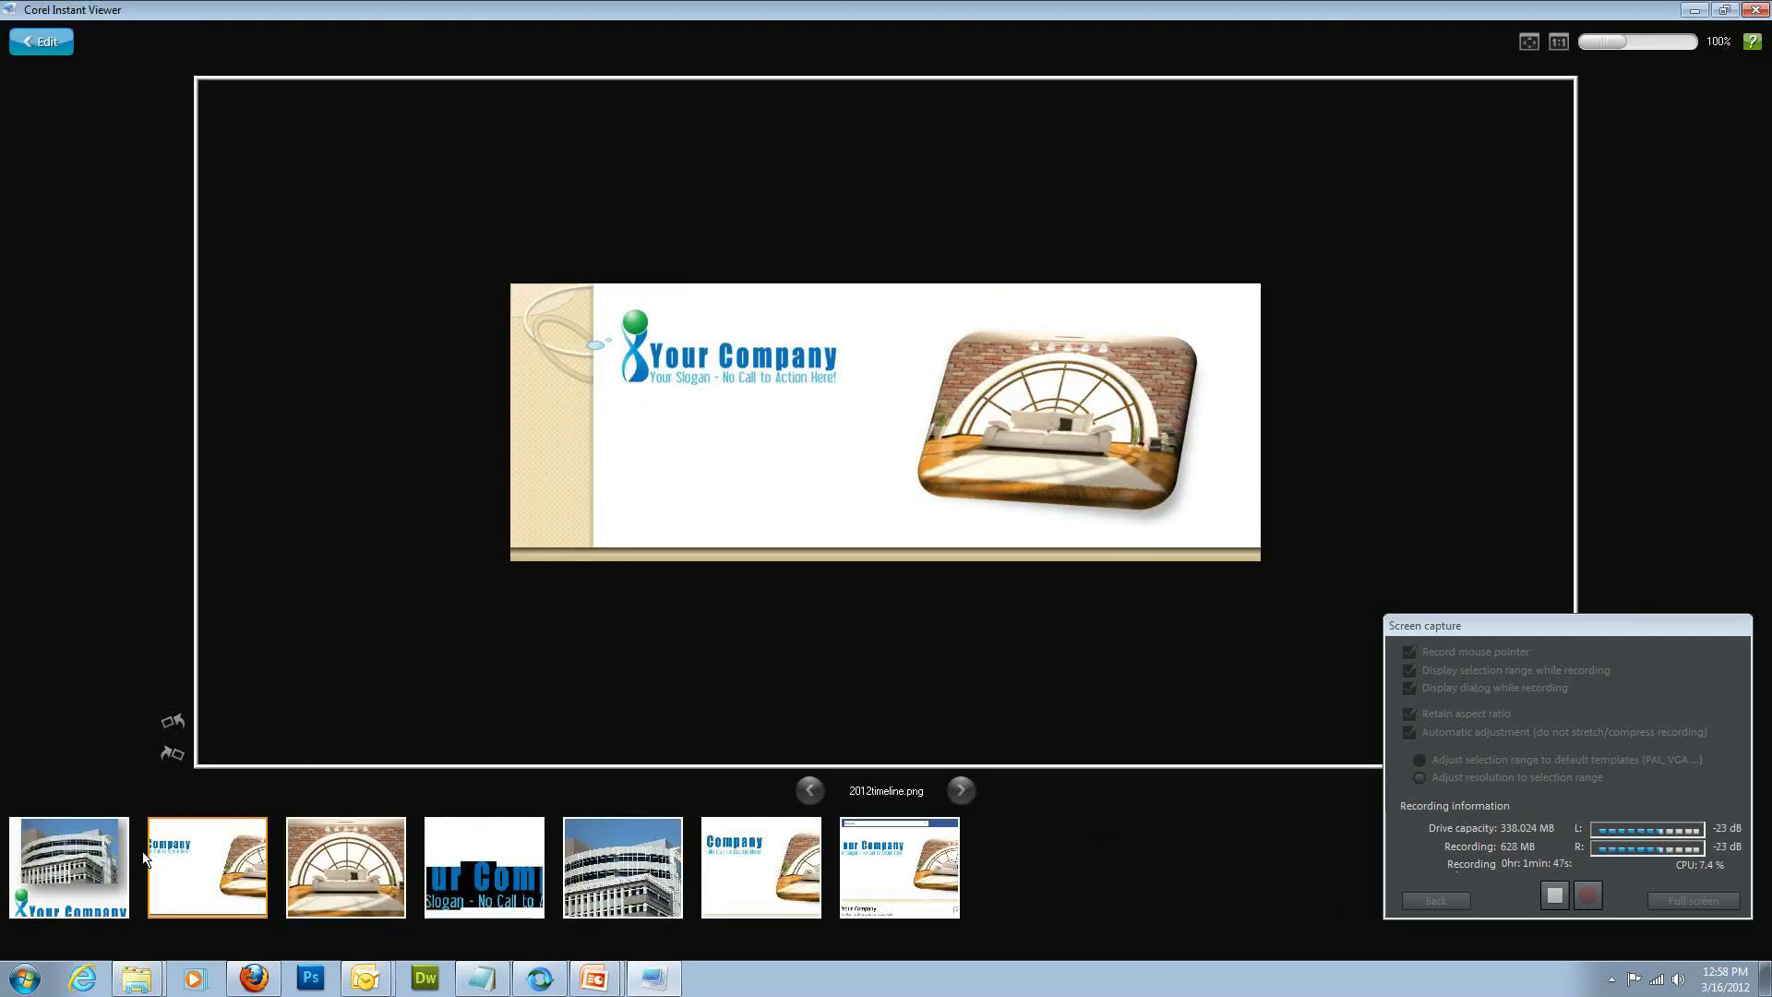
pyautogui.click(106, 872)
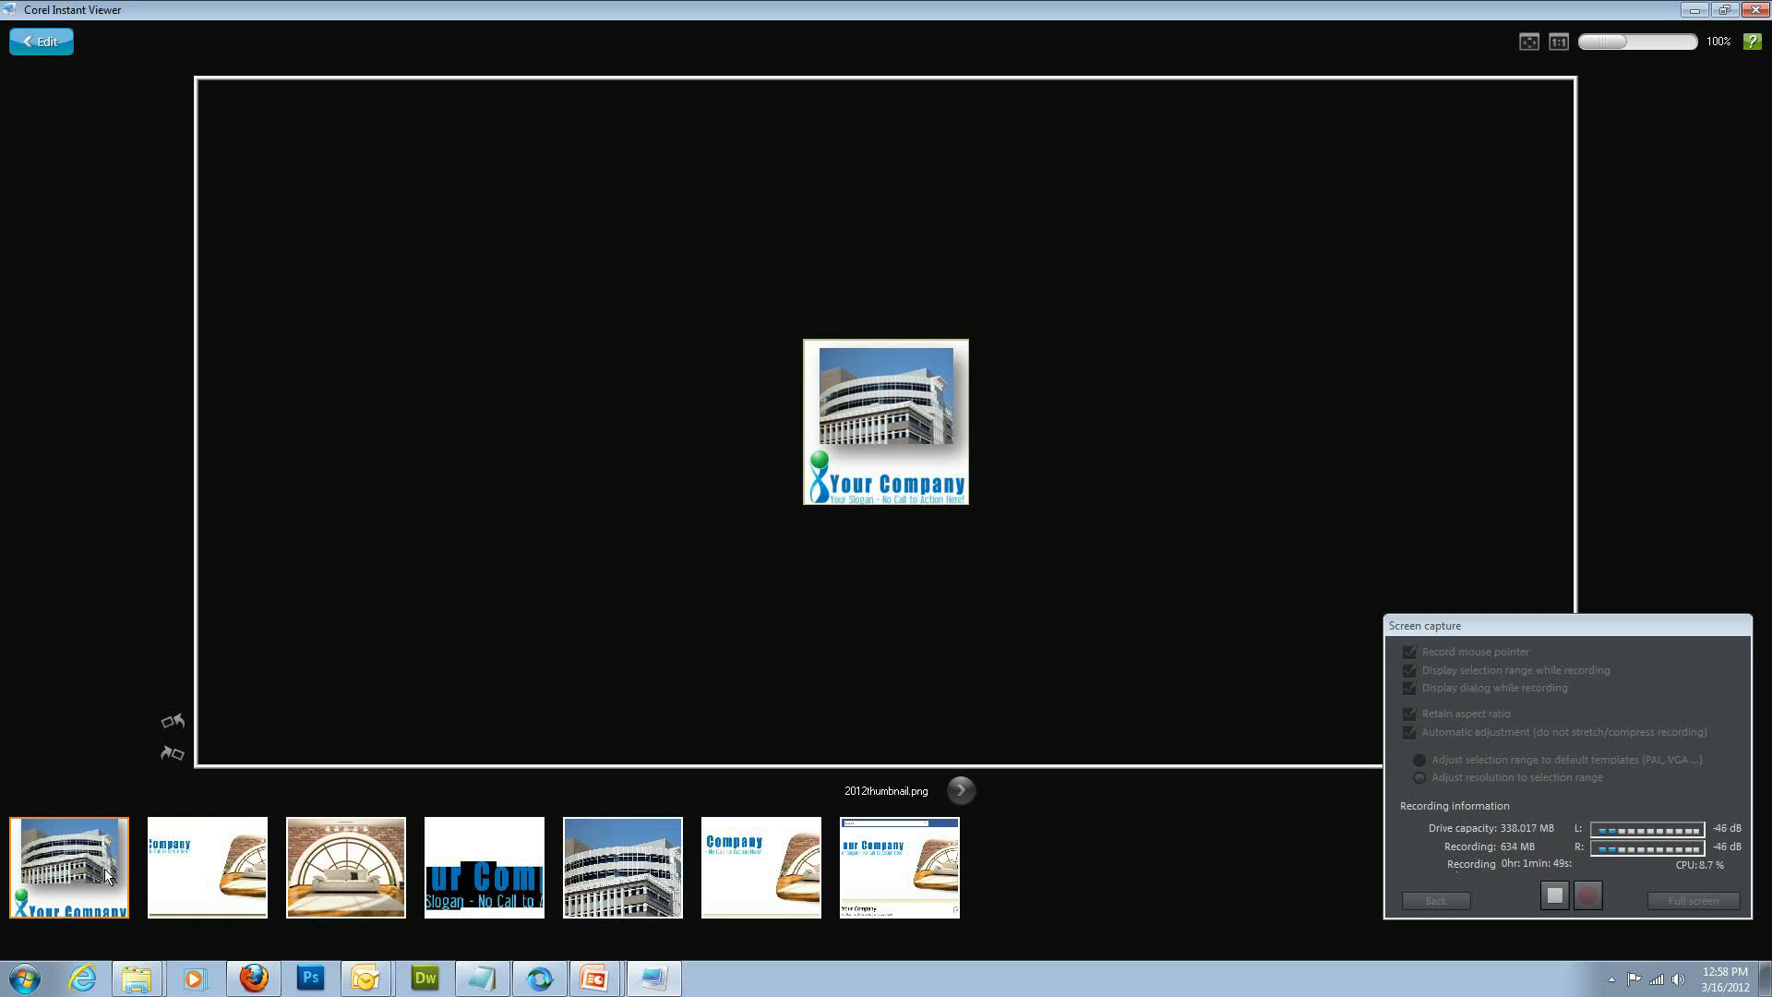
pyautogui.click(1696, 11)
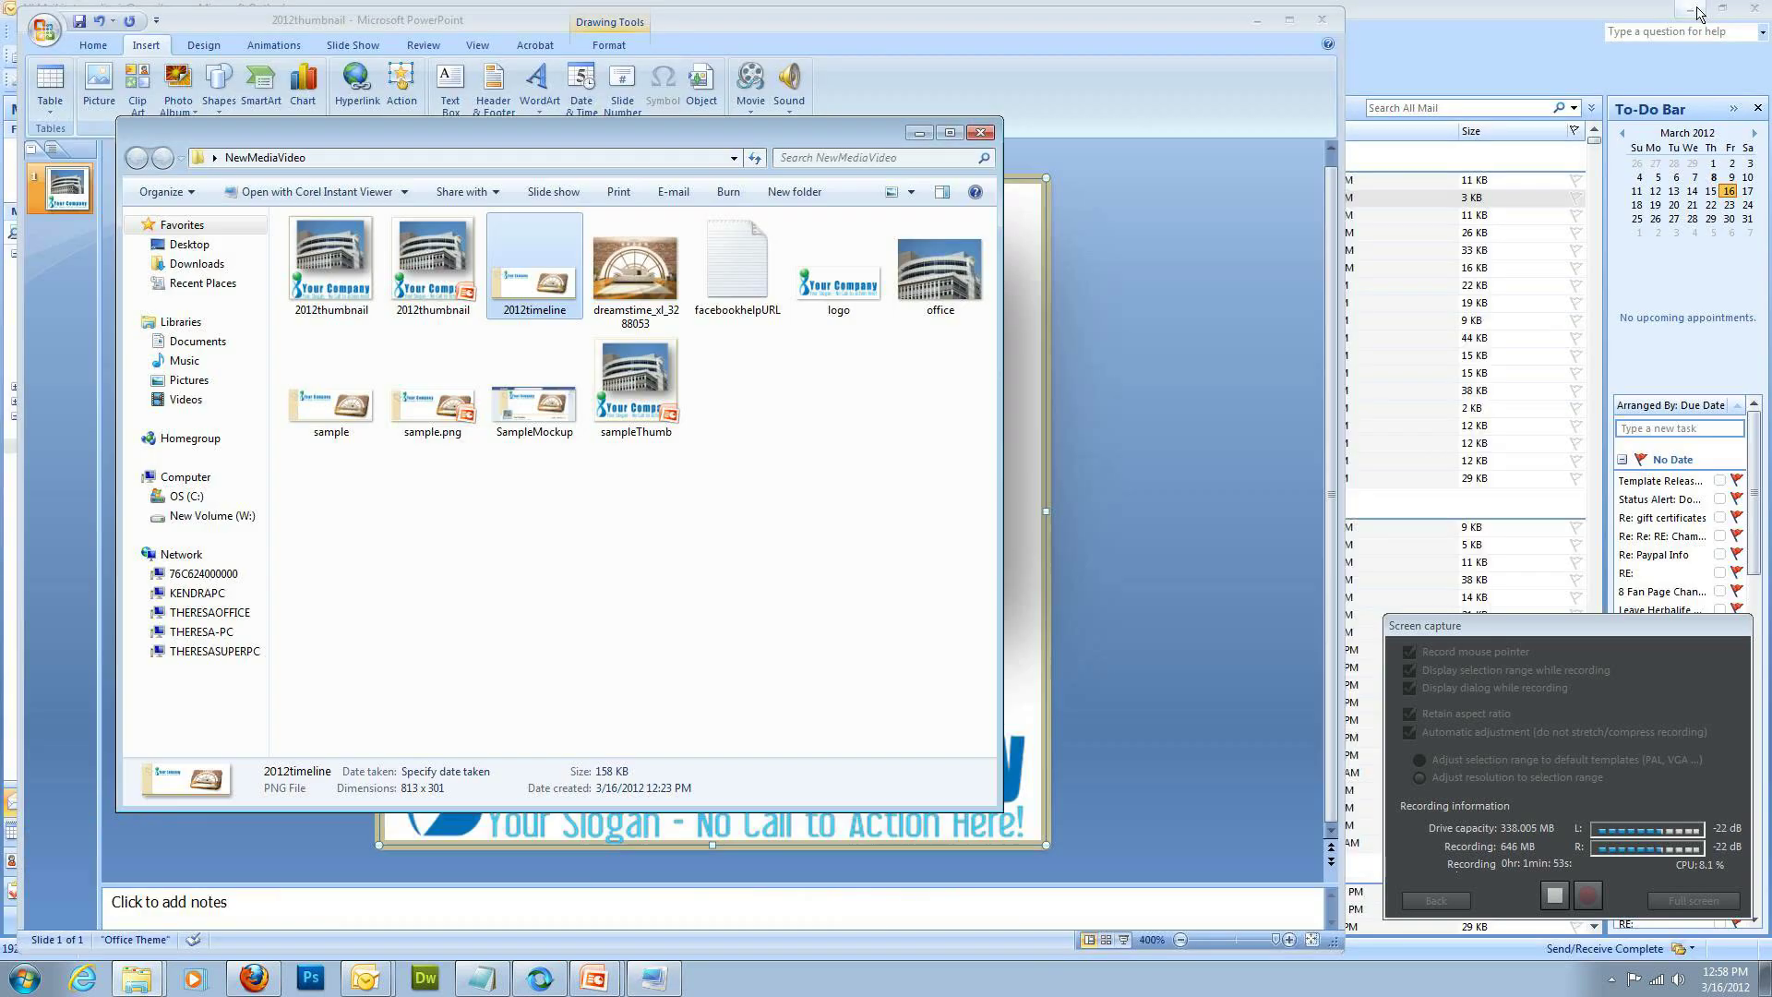
# Return to the MediaPix Web Designs page in Firefox, cancelling the profile picture upload
pyautogui.click(270, 984)
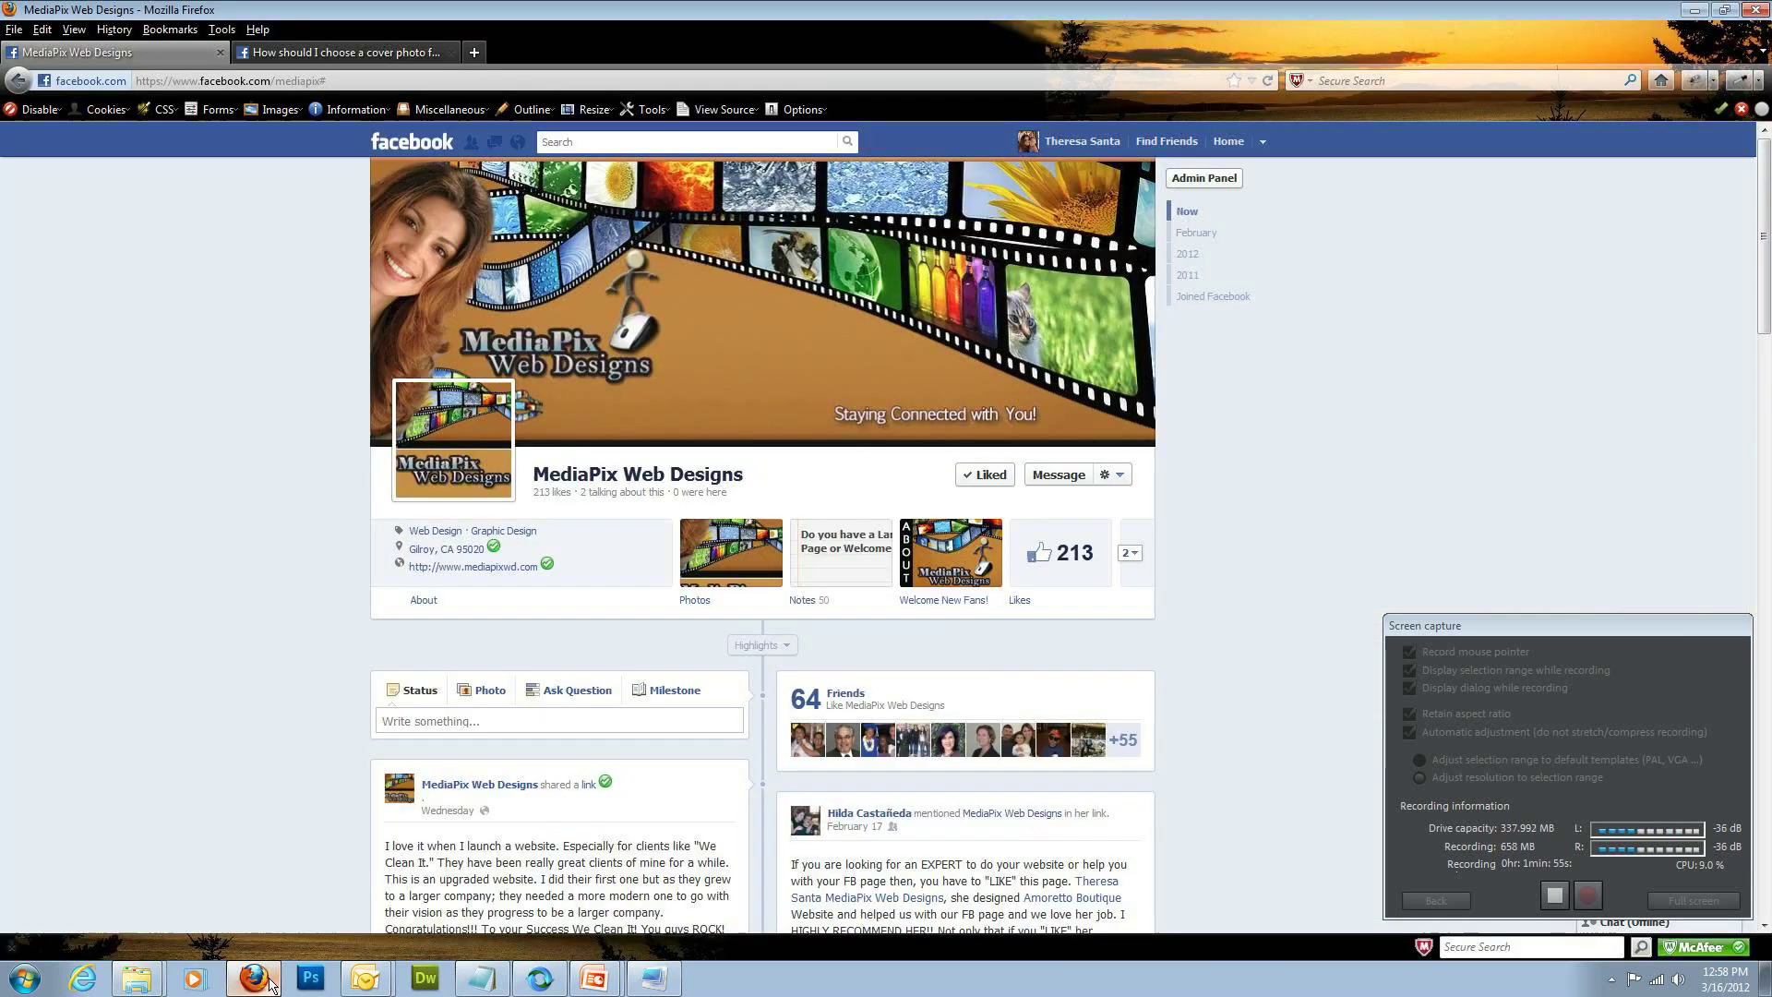
pyautogui.moveTo(526, 408)
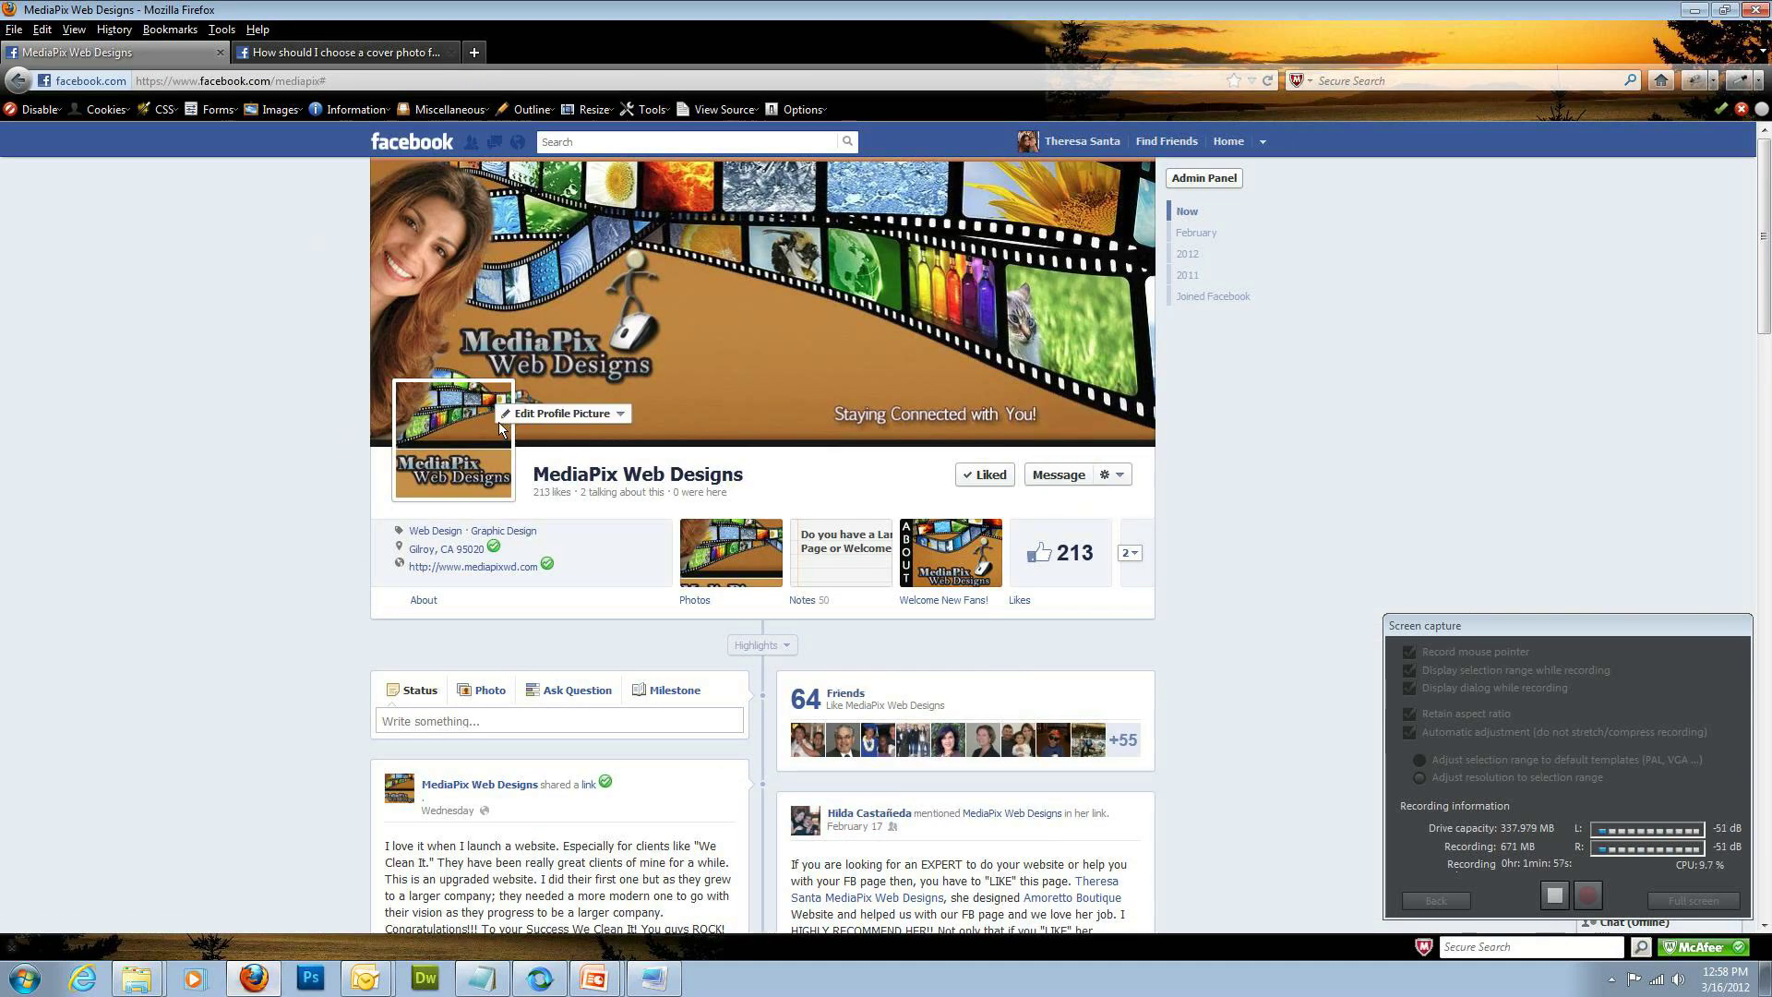
pyautogui.click(620, 416)
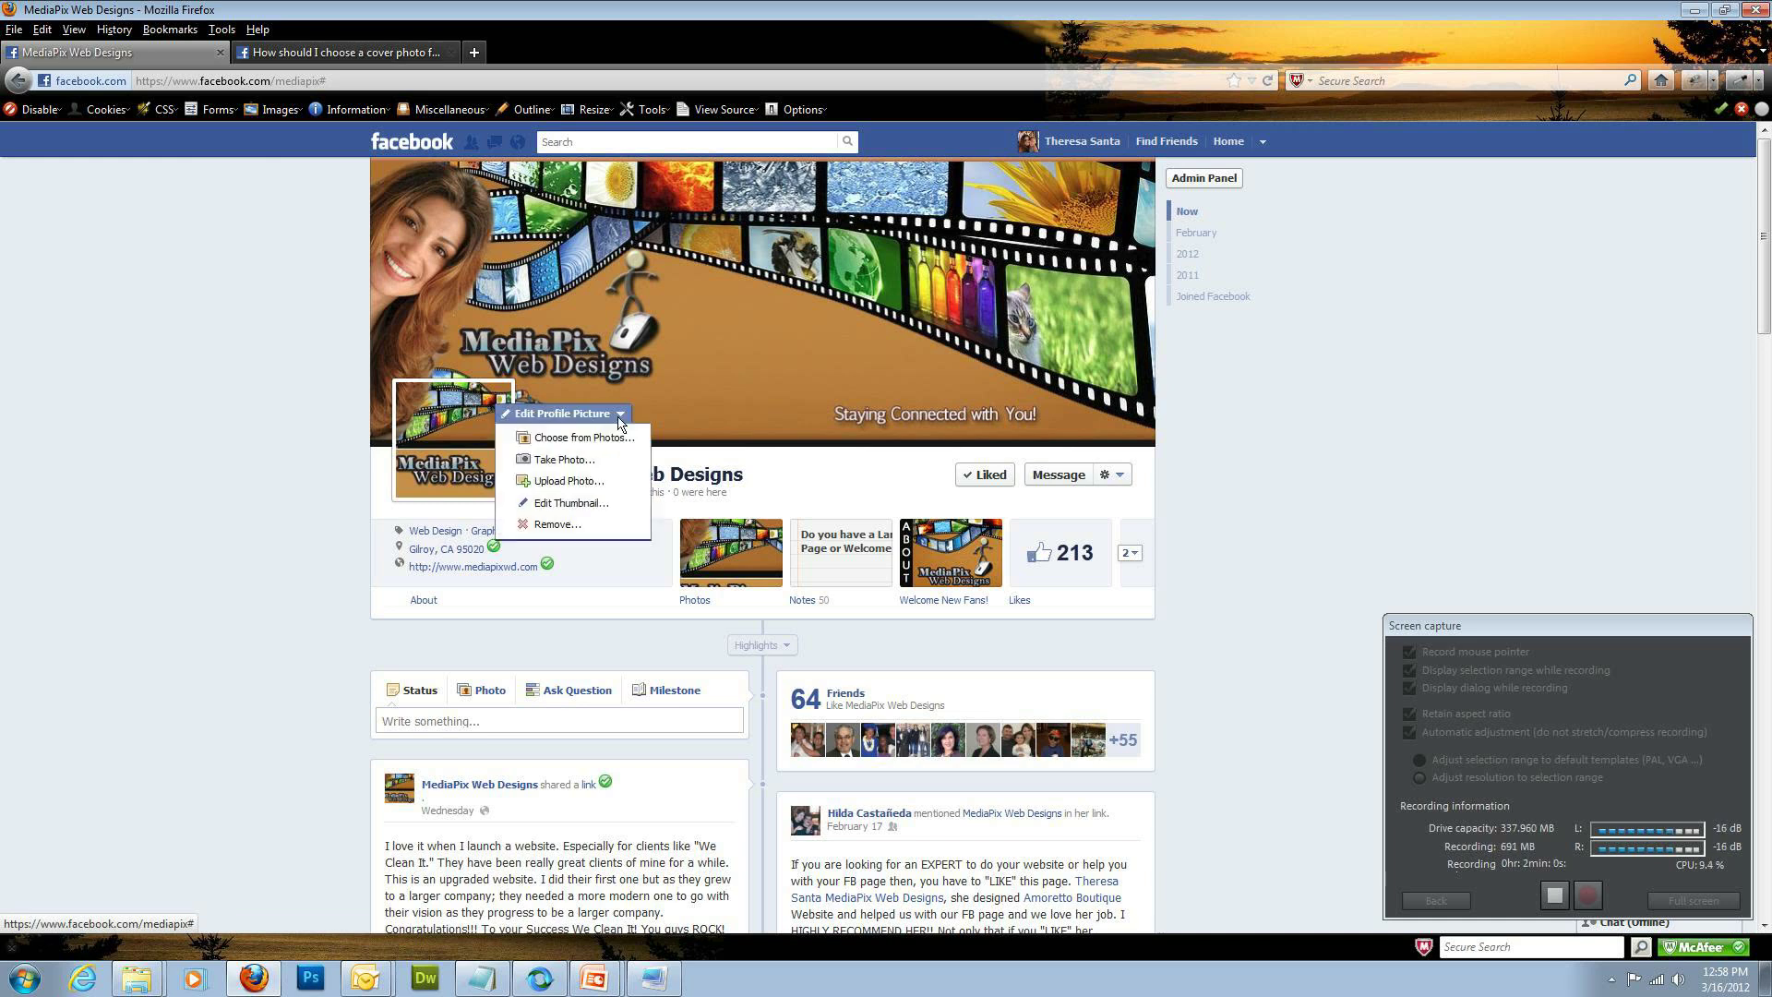
pyautogui.click(591, 482)
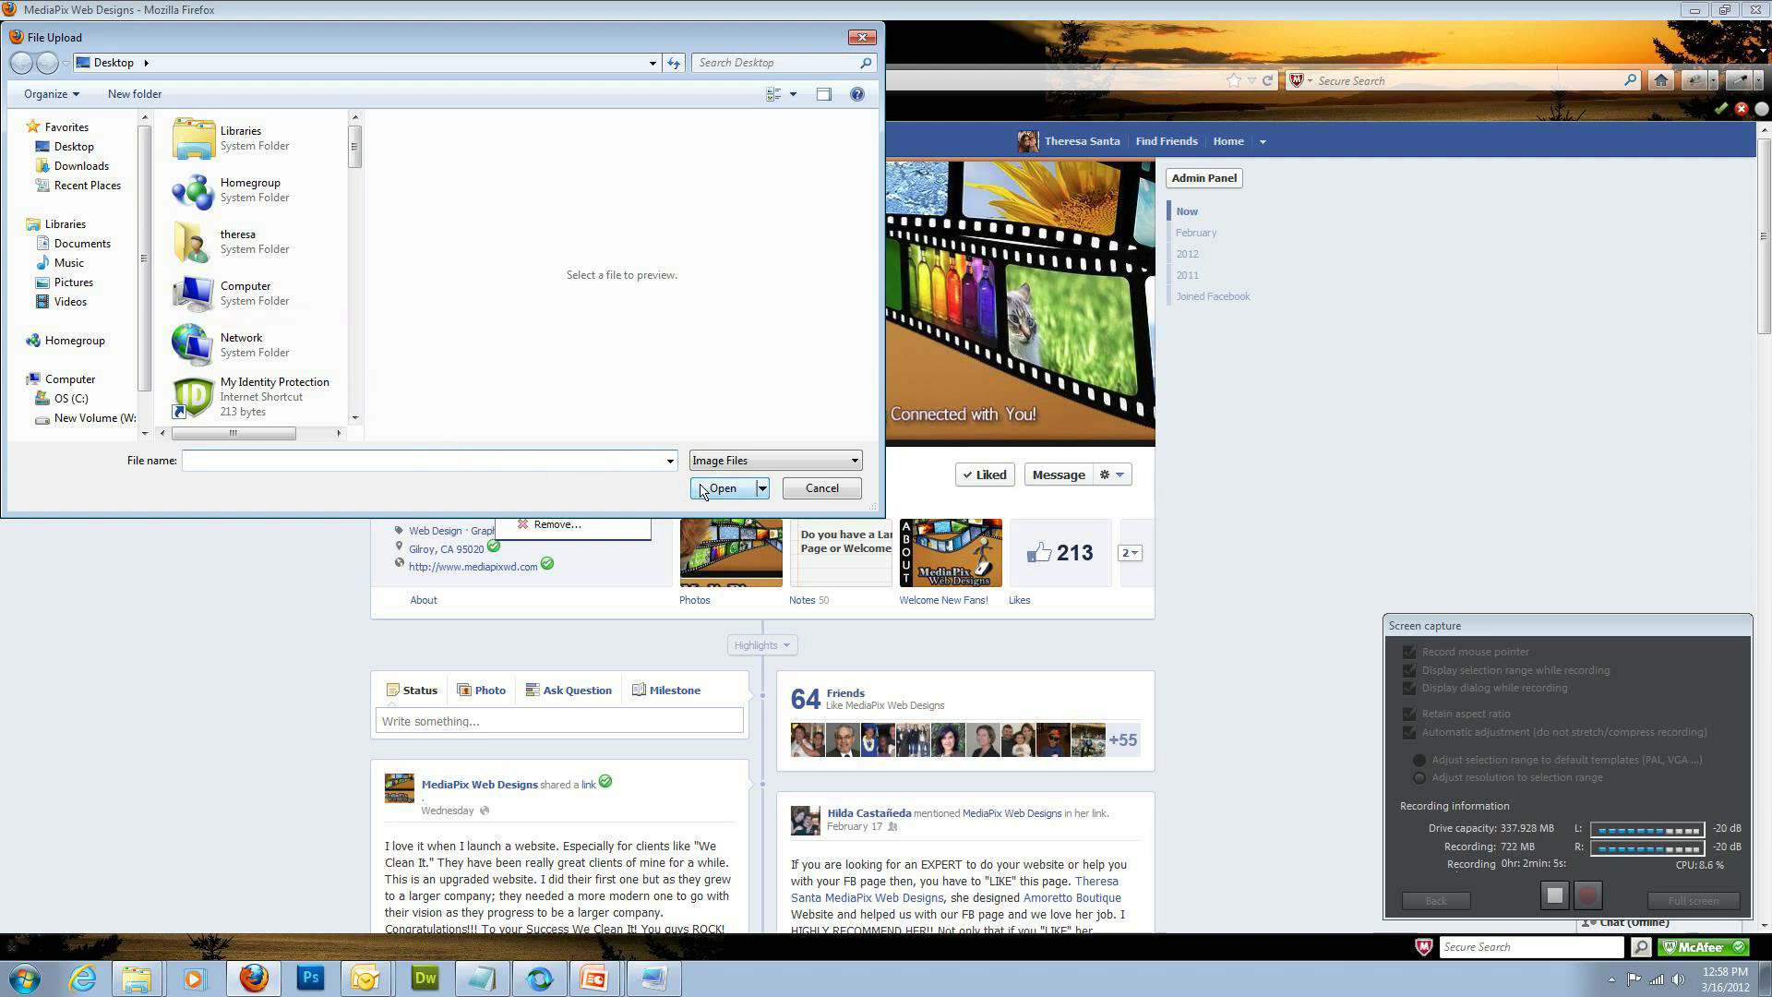
pyautogui.click(818, 496)
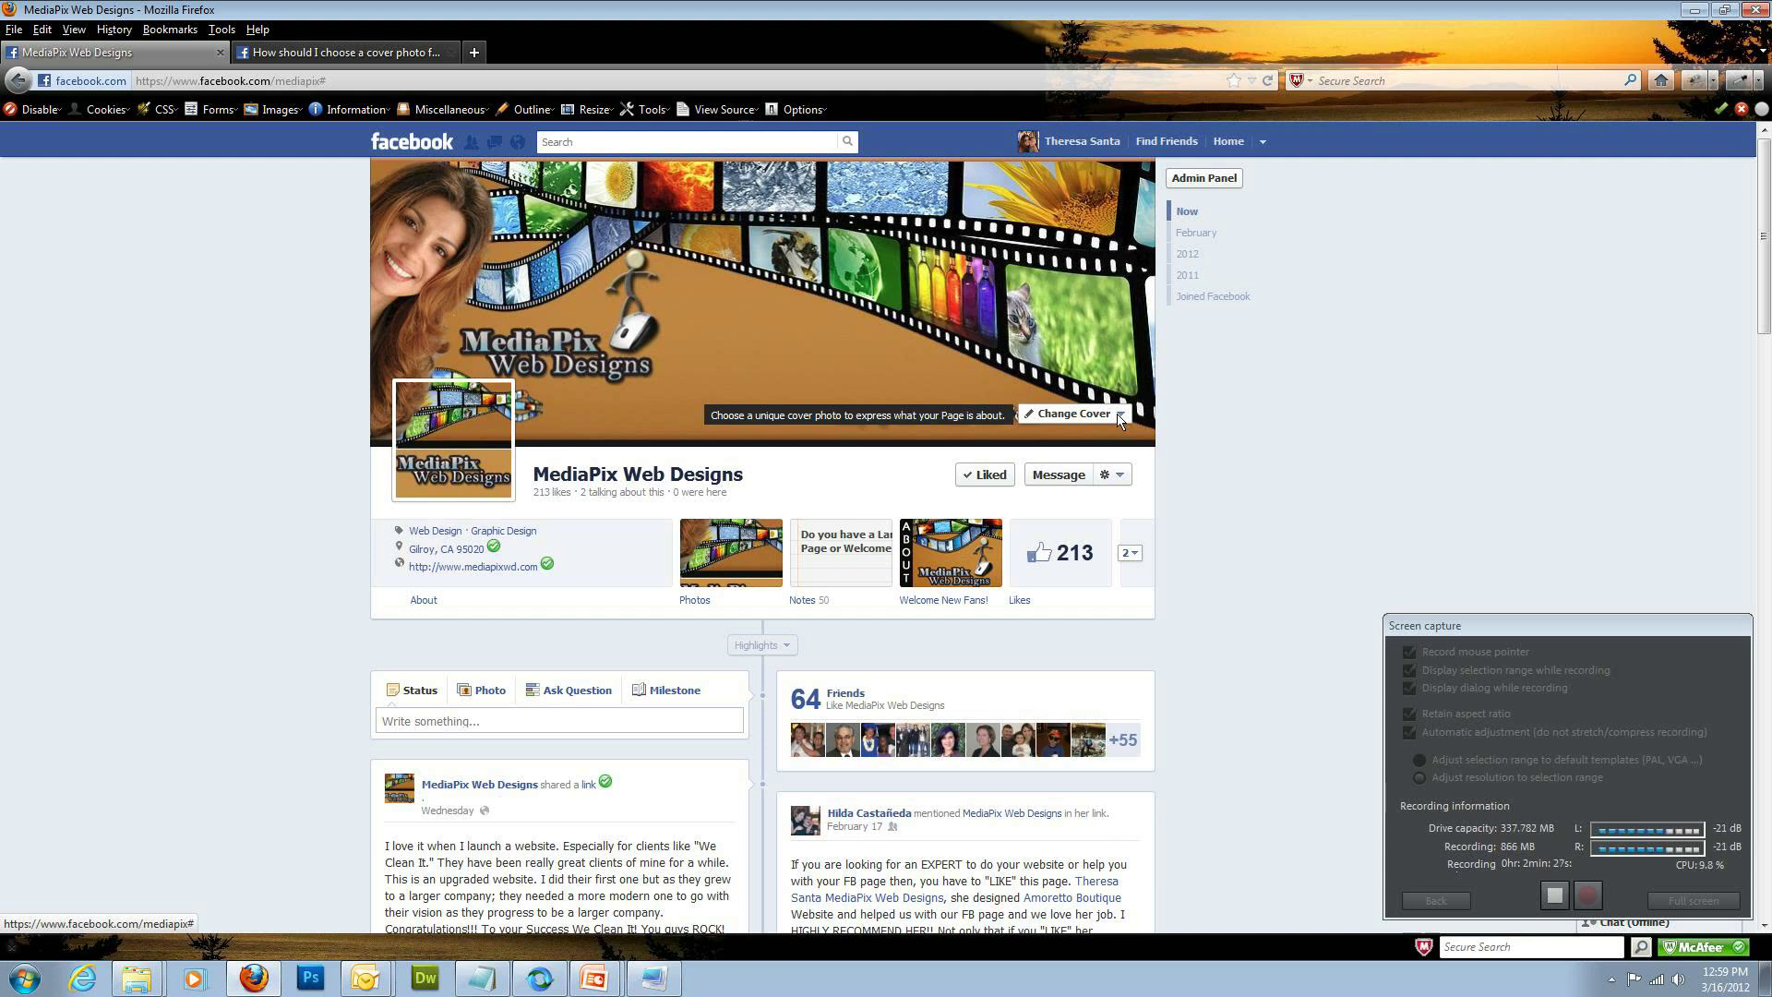
pyautogui.click(1120, 420)
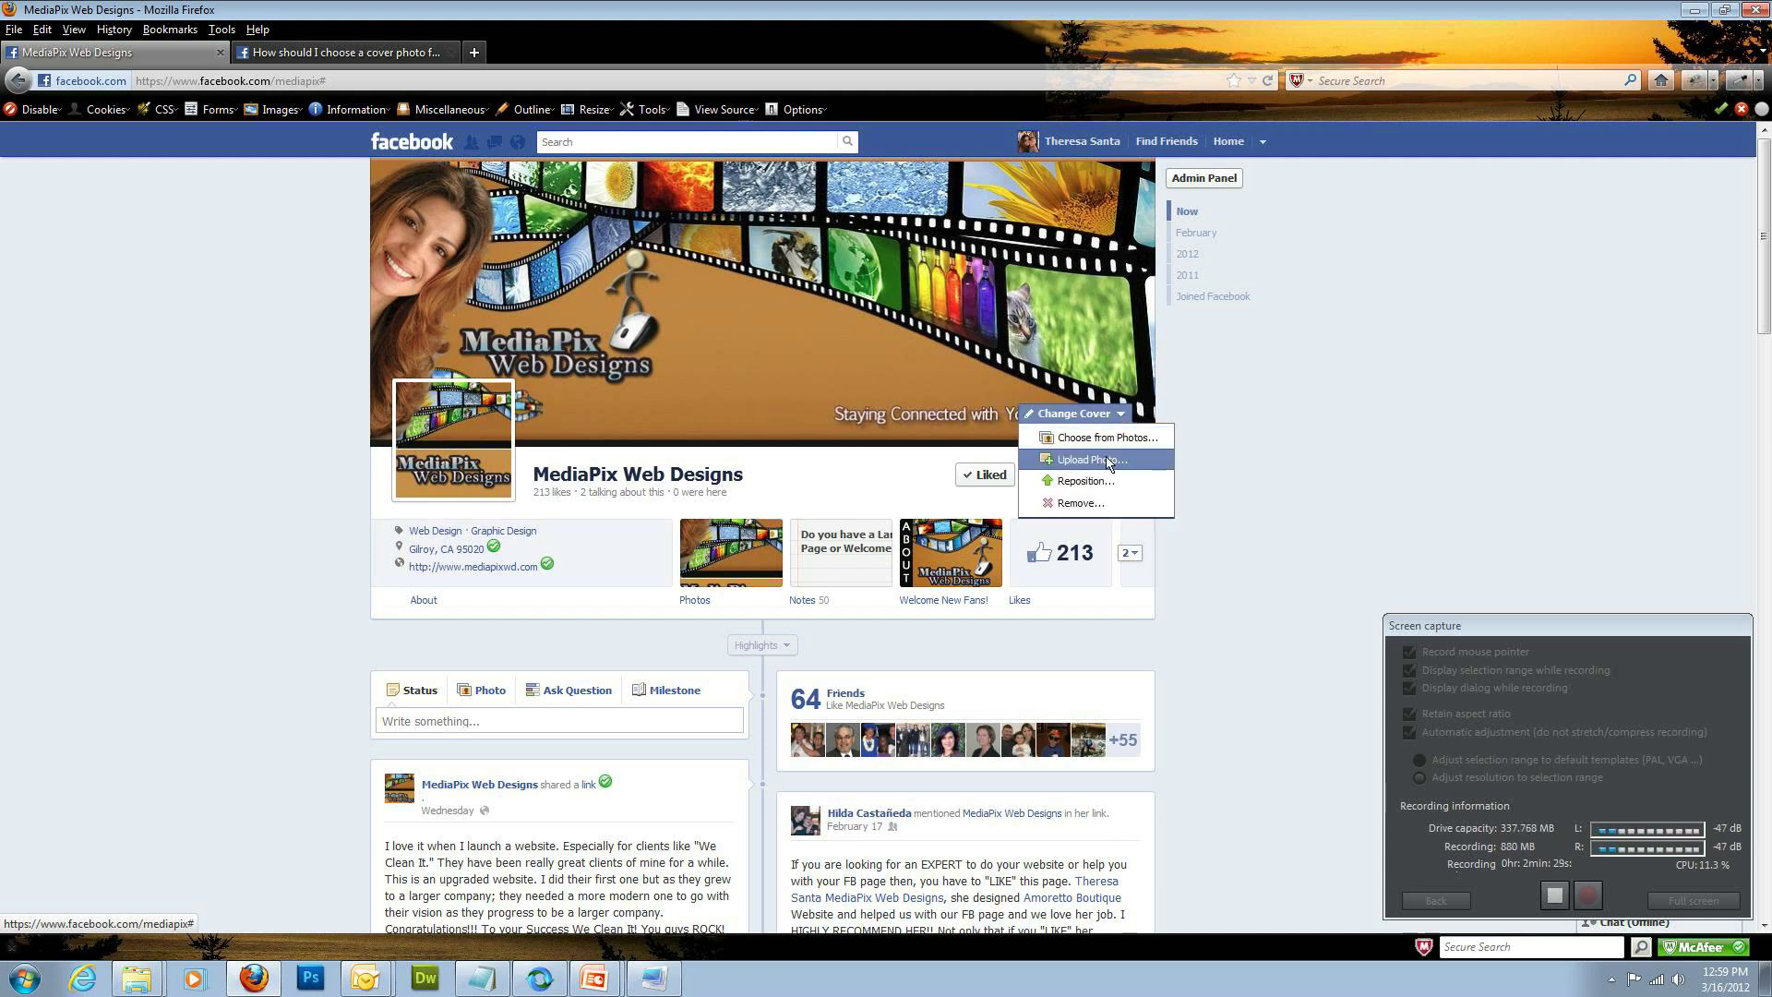
pyautogui.click(1106, 459)
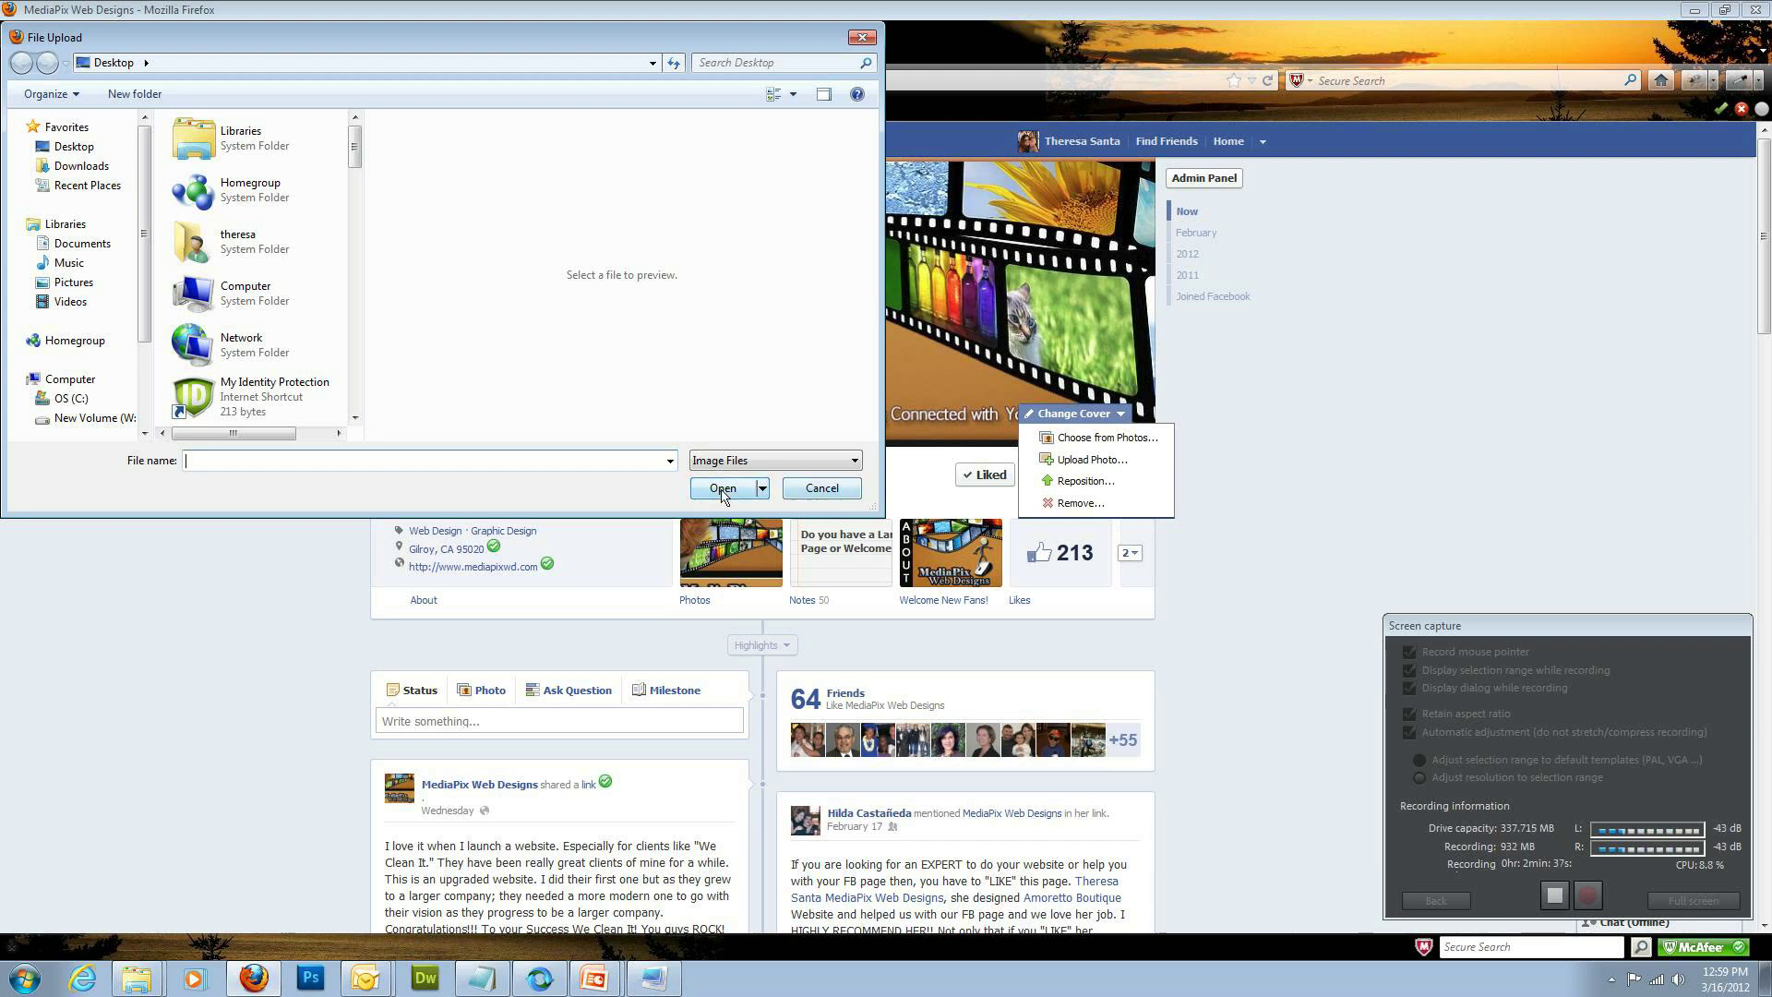
pyautogui.click(811, 493)
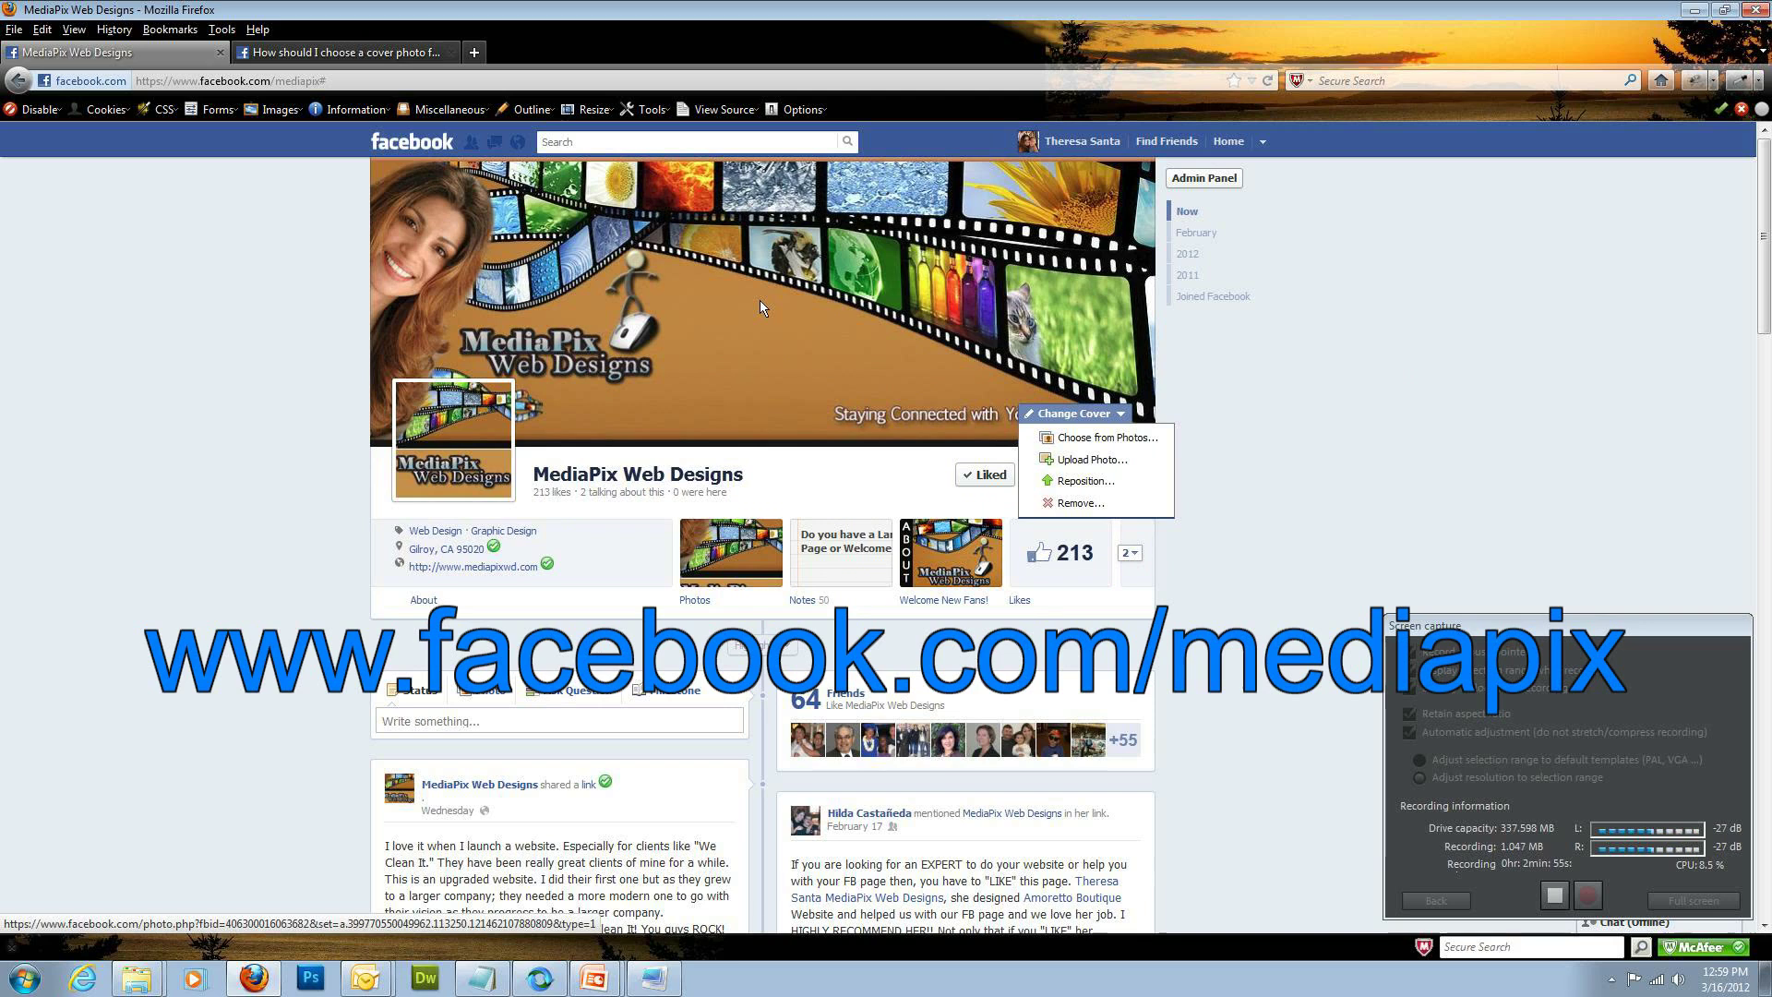
pyautogui.click(254, 218)
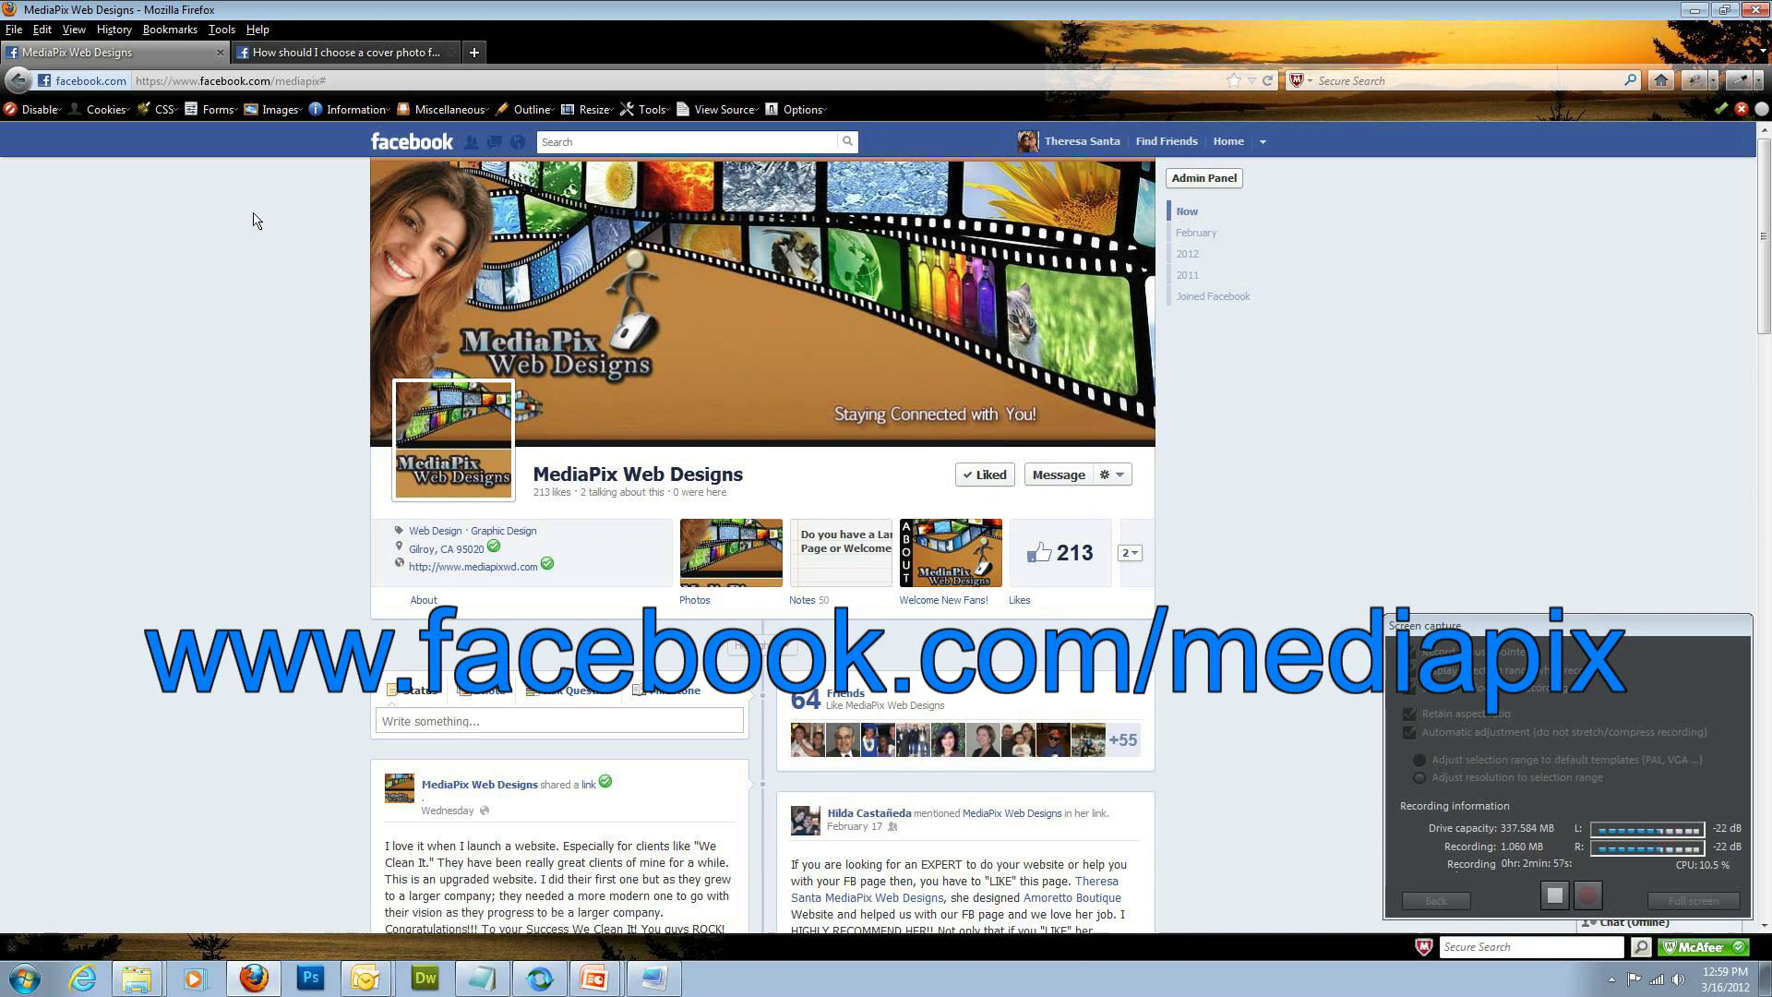